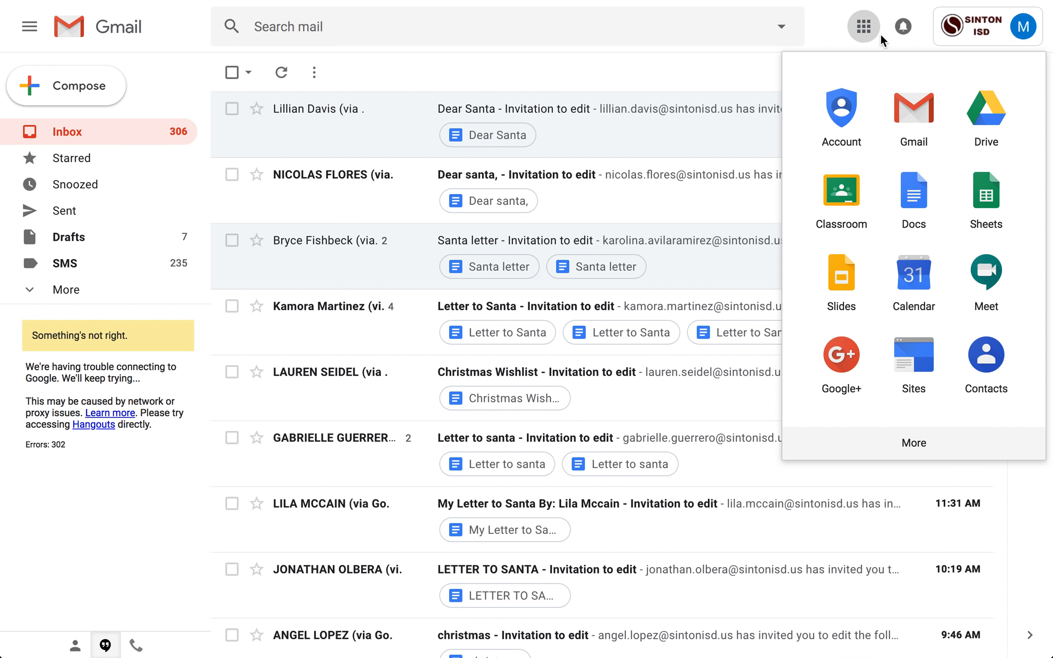
Step: Open the Christmas Survey form in Google Forms and display its responses
click(894, 445)
click(917, 273)
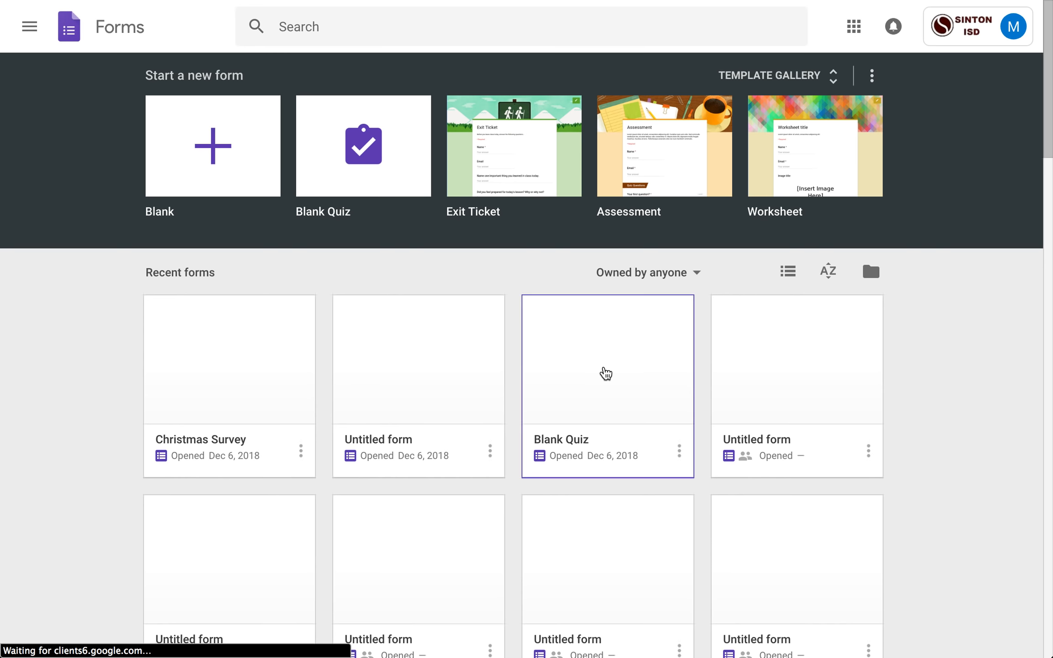
click(242, 360)
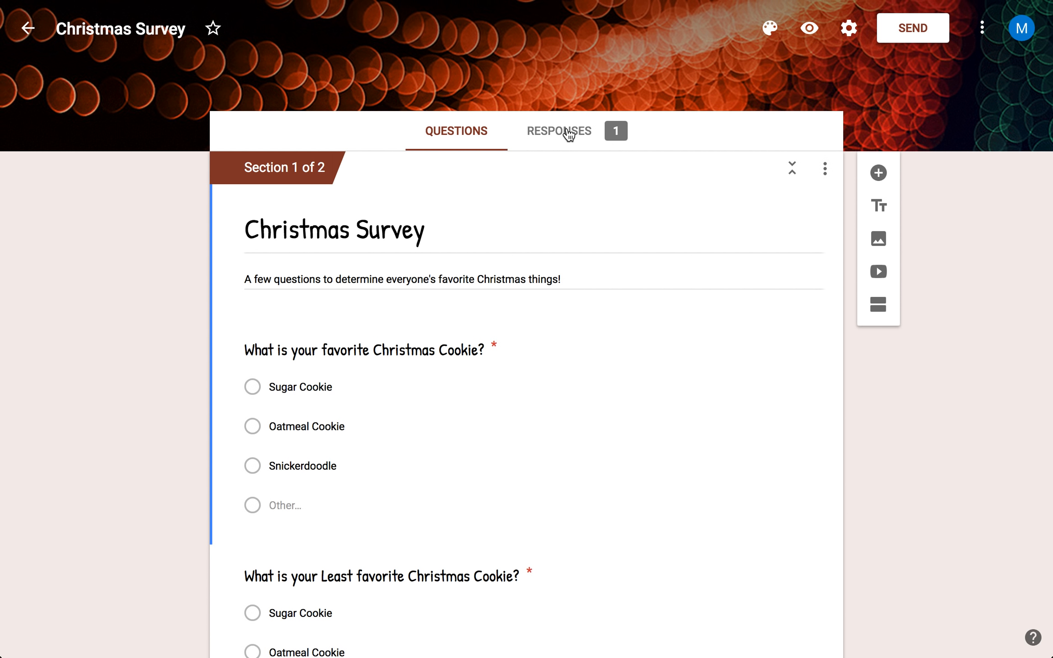
click(567, 133)
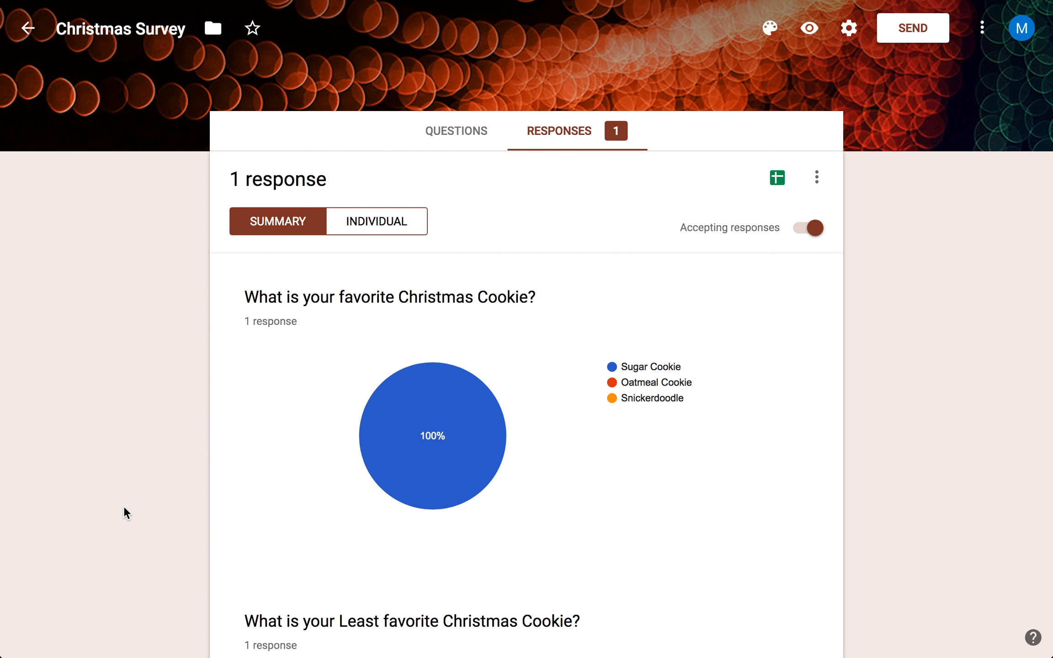
Step: Examine the response summary charts for the survey questions on cookies, music, lights and the tree
scroll(126, 512, down, 3)
scroll(123, 506, down, 2)
scroll(410, 319, up, 3)
scroll(411, 319, down, 2)
scroll(411, 321, down, 10)
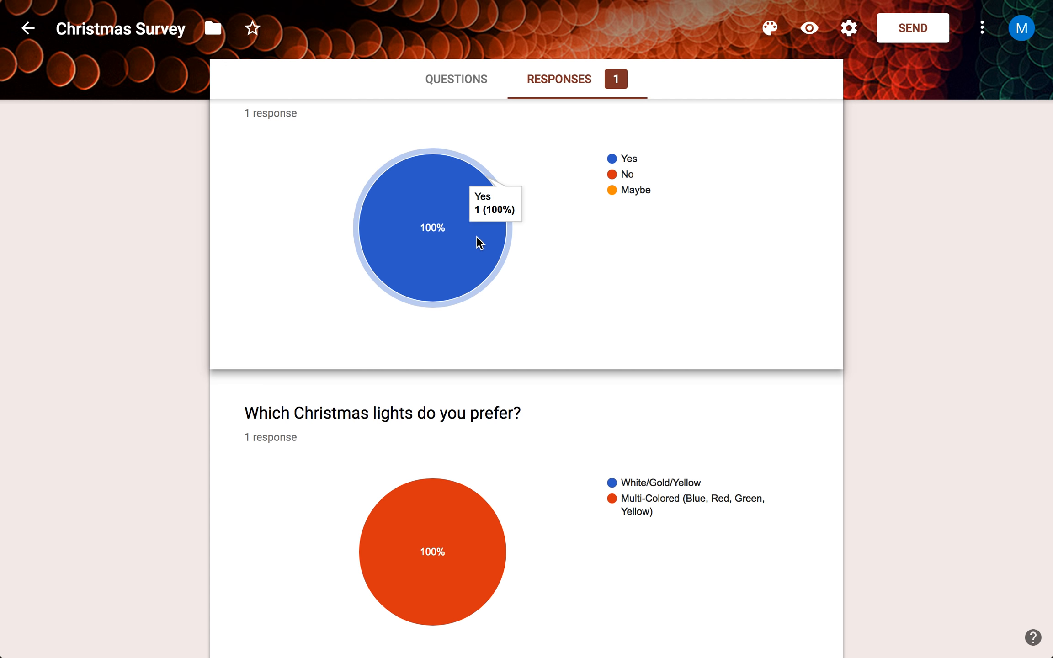
scroll(477, 236, up, 5)
scroll(477, 236, up, 10)
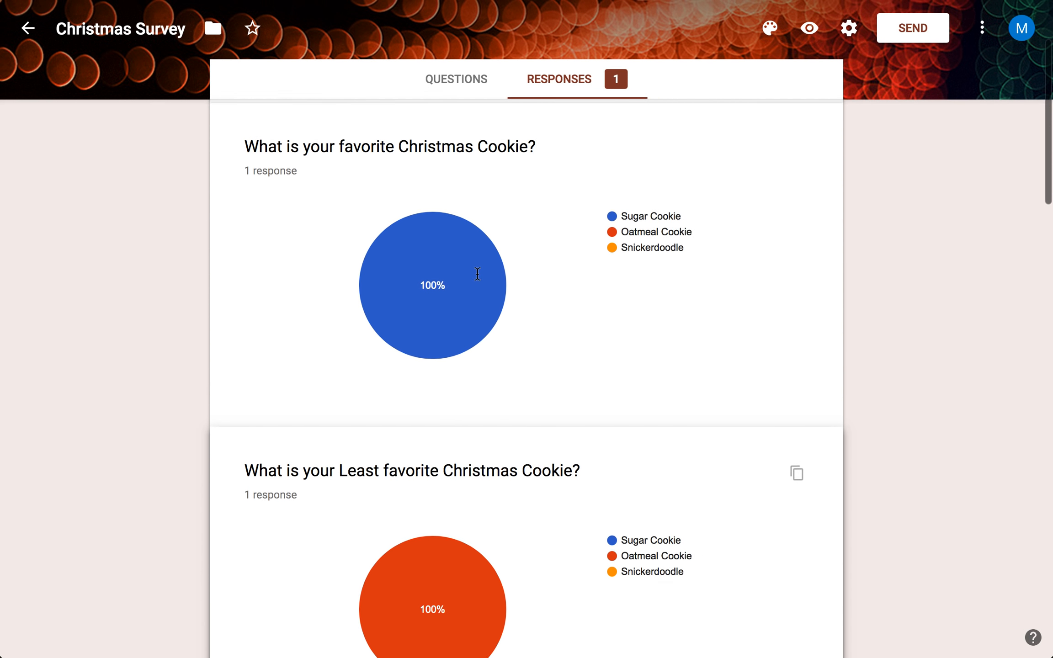
scroll(476, 272, down, 5)
scroll(476, 273, down, 10)
scroll(476, 273, up, 6)
scroll(476, 272, up, 10)
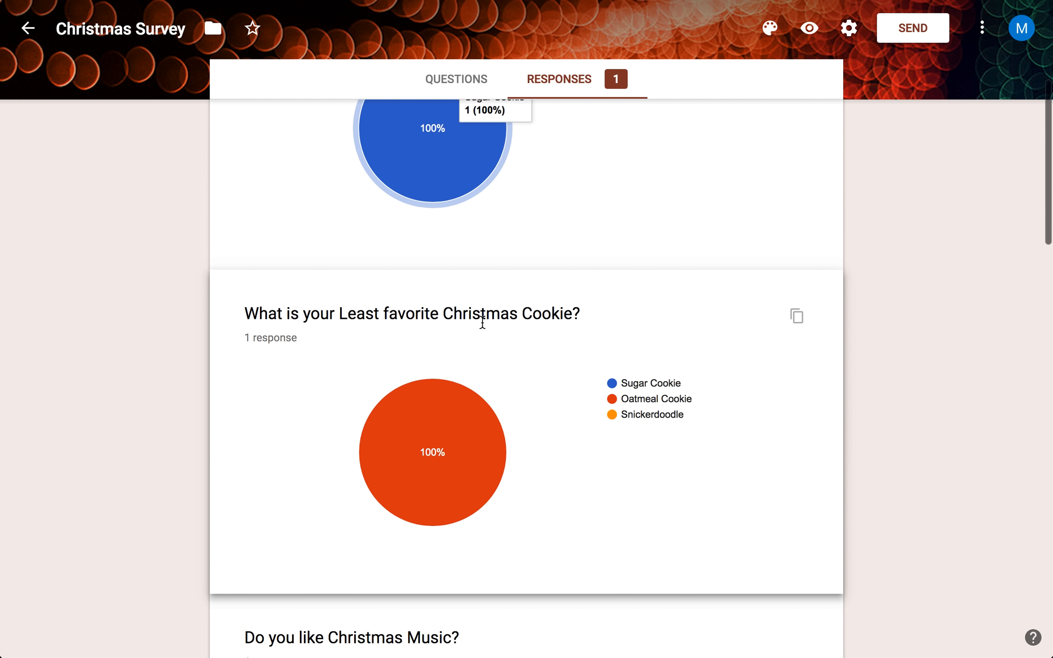
scroll(482, 401, down, 10)
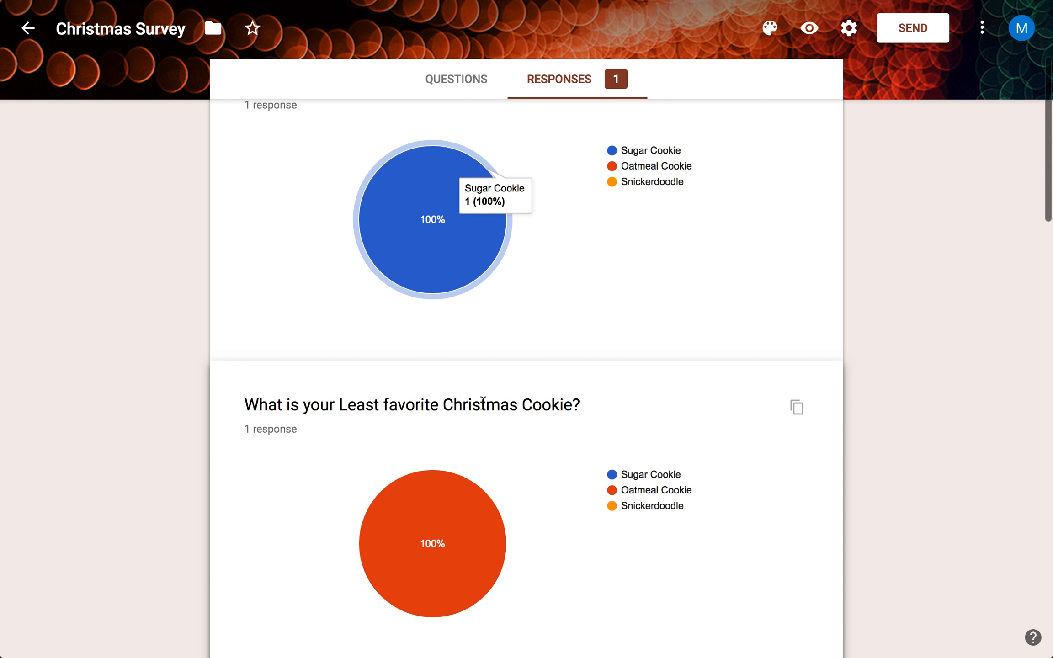
scroll(482, 401, down, 5)
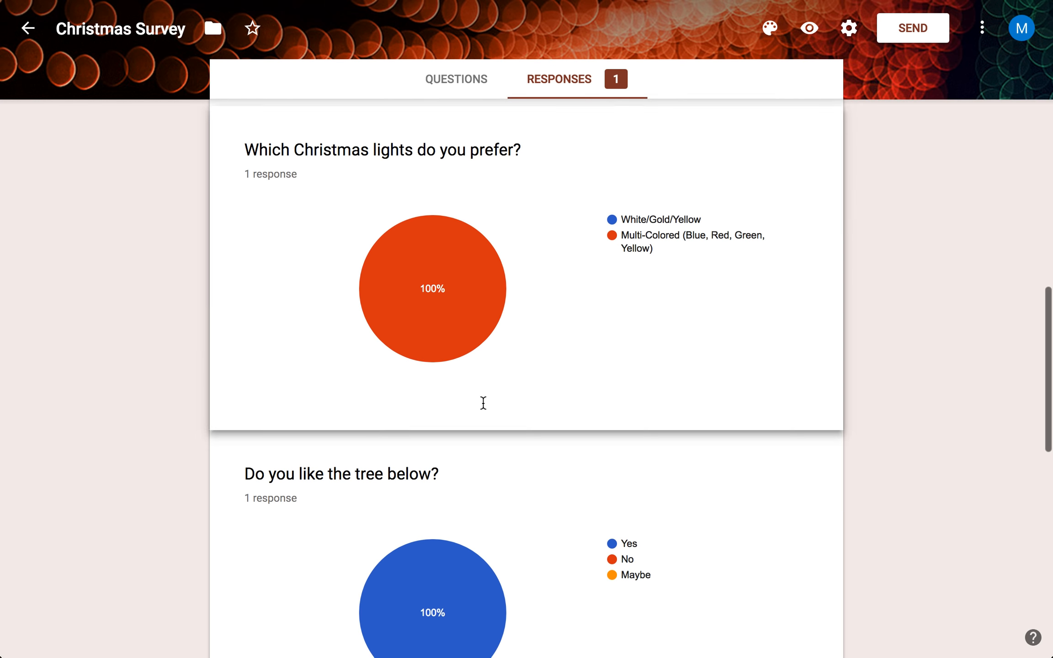
scroll(482, 402, up, 10)
Step: Return to the Gmail inbox and from there create a new blank Google Docs document
mouse_move(506, 5)
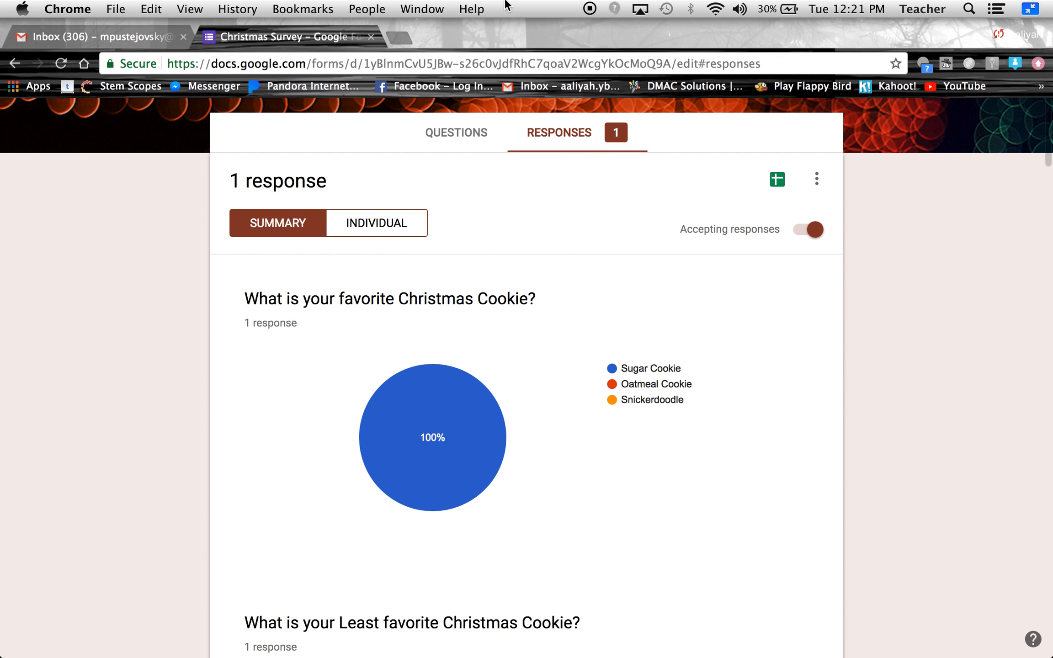
click(128, 36)
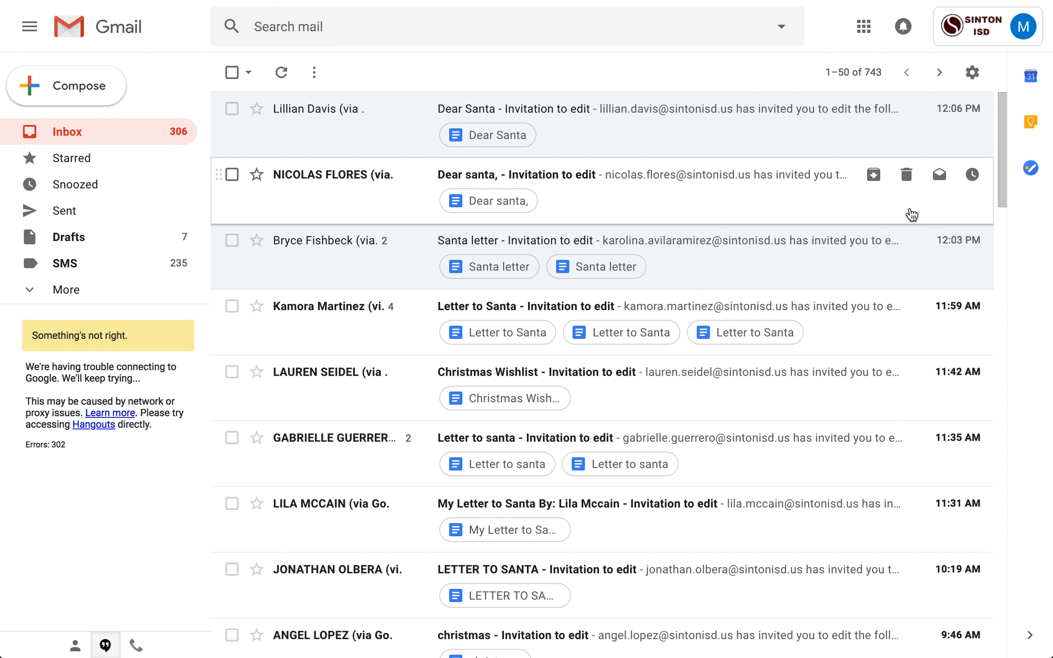
click(864, 28)
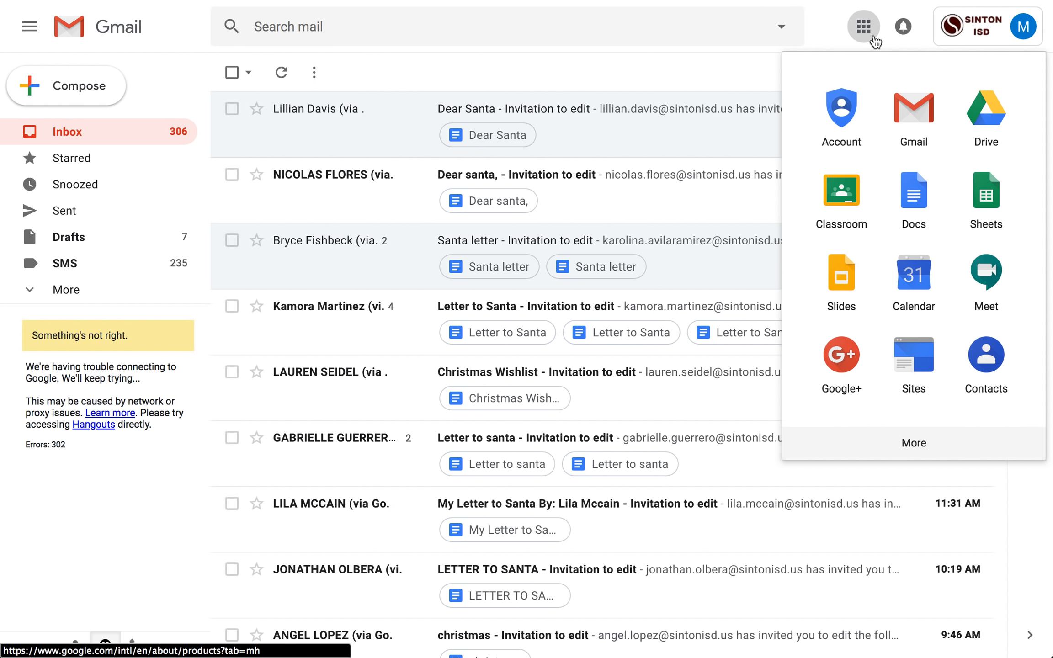
click(916, 197)
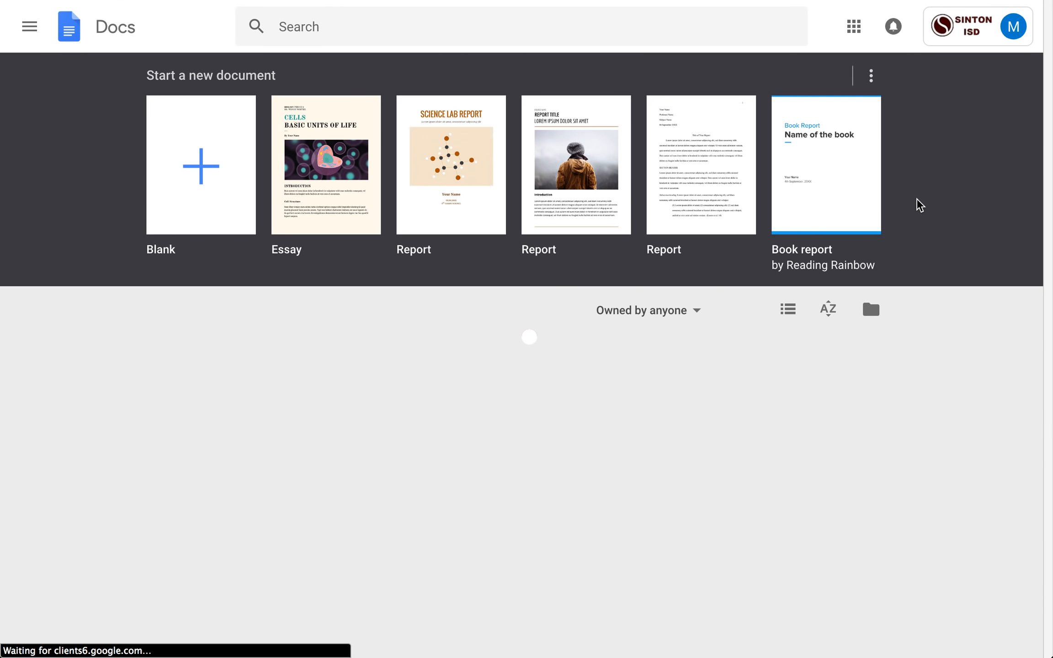
click(212, 172)
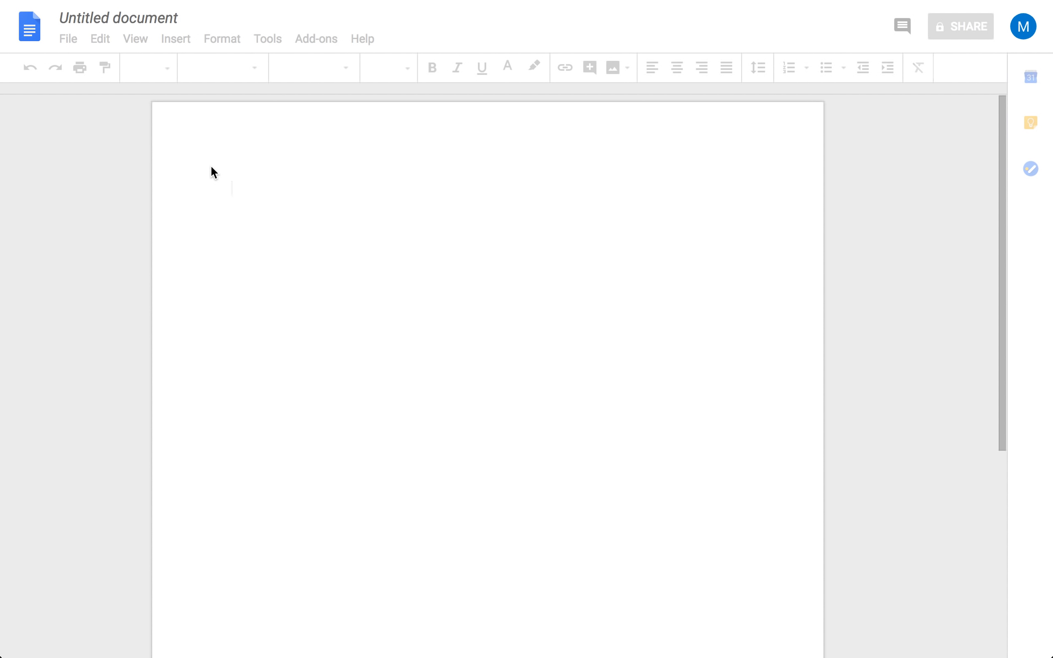
Step: Rename the untitled document as Christmas Survey Results
click(120, 24)
text(Christmas)
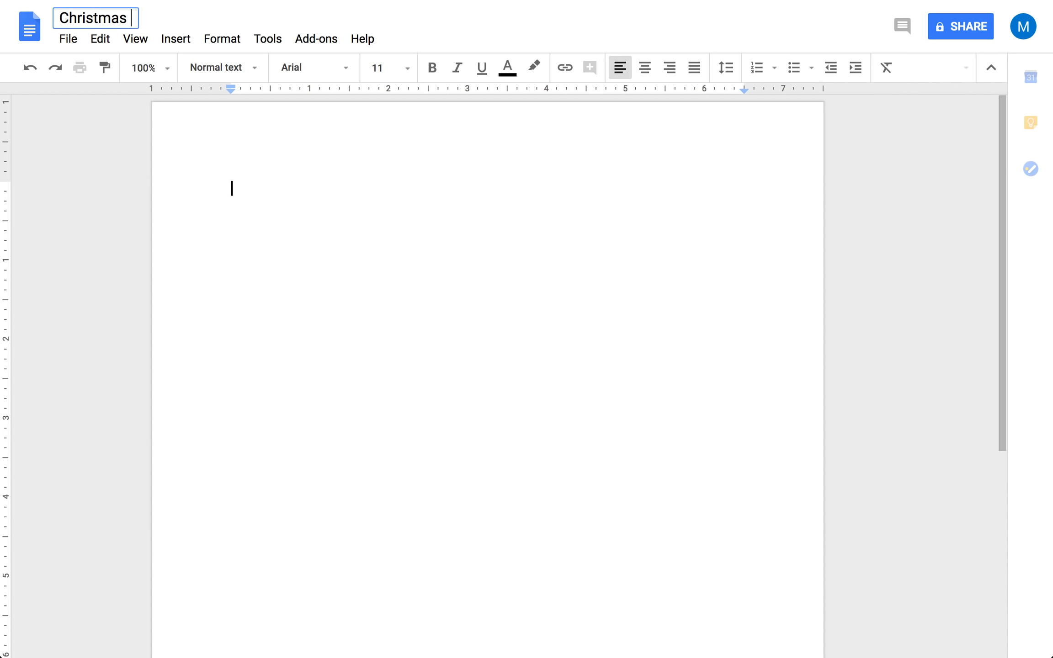
text( Survey Results)
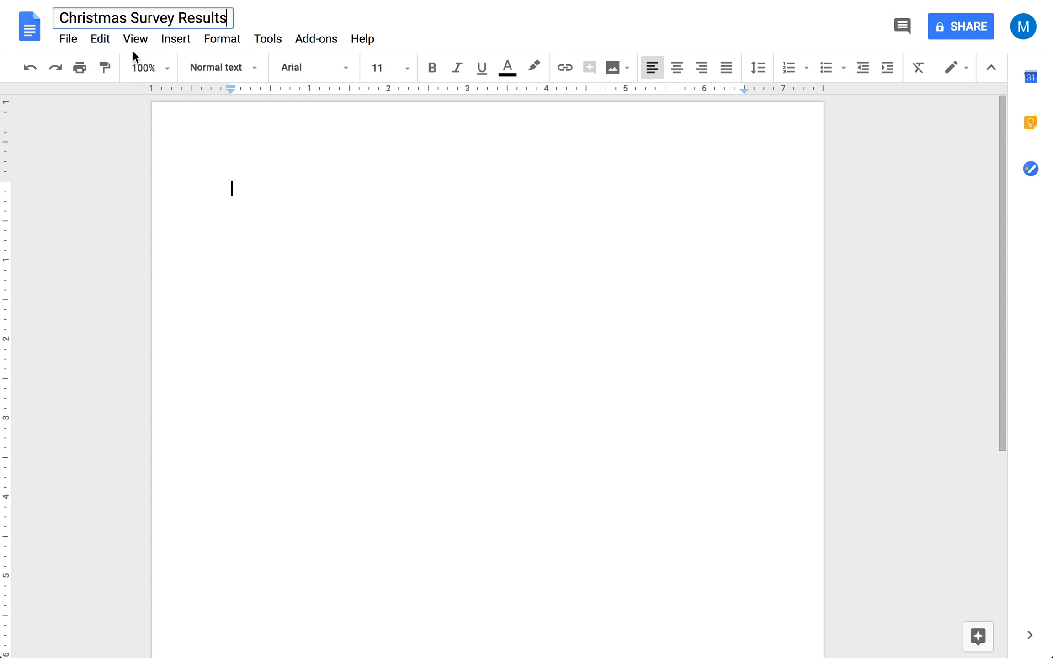
click(329, 179)
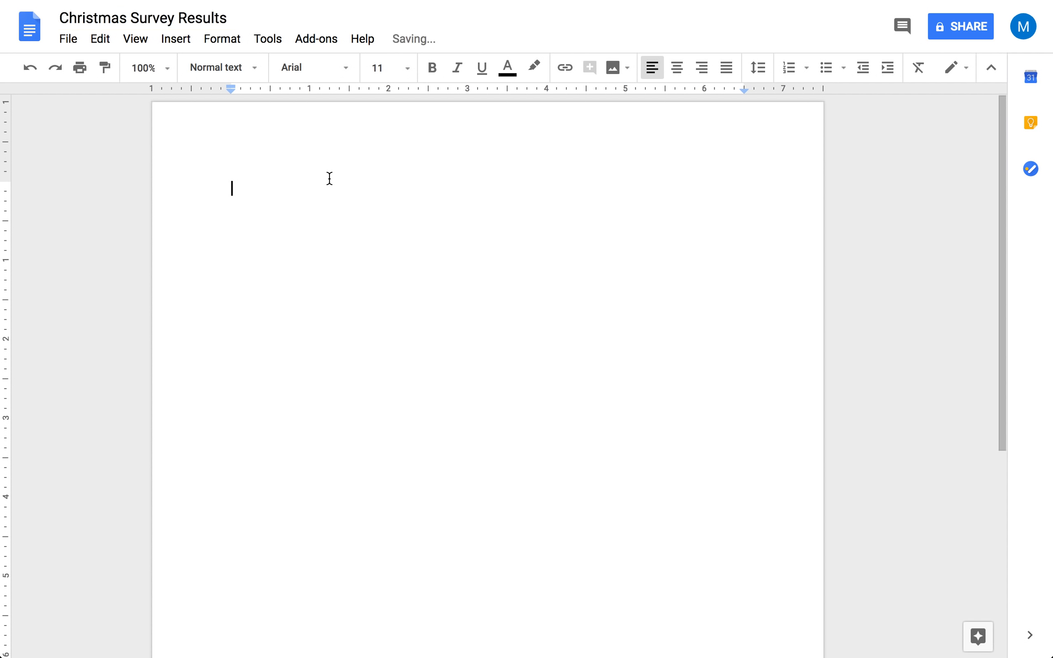
Step: Add the centered title "Christmas Survey Results" on the first line of the page
click(676, 68)
text(Christmas Survey Reul)
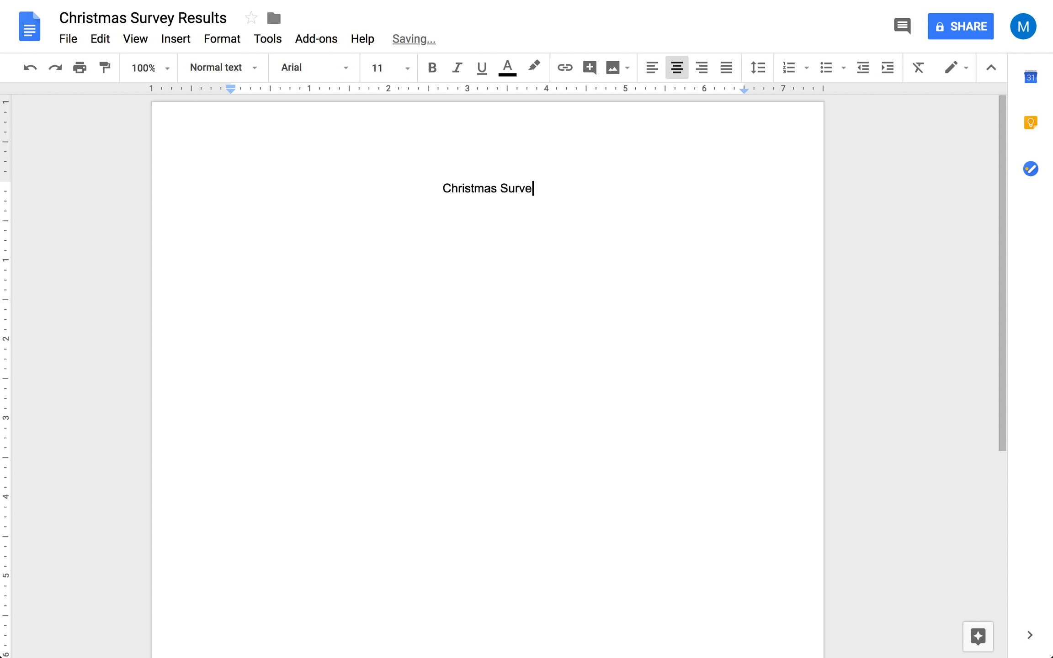
key(BackSpace)
key(BackSpace)
text(sults)
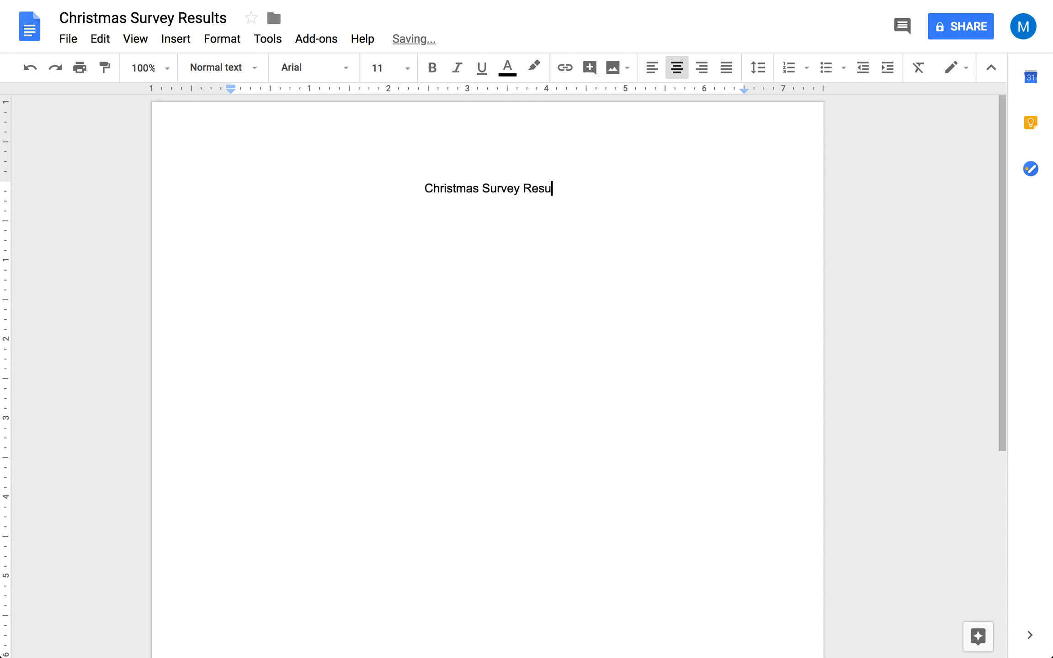
Step: Underline and italicize the title text and set its font size to 30
triple_click(442, 181)
click(480, 68)
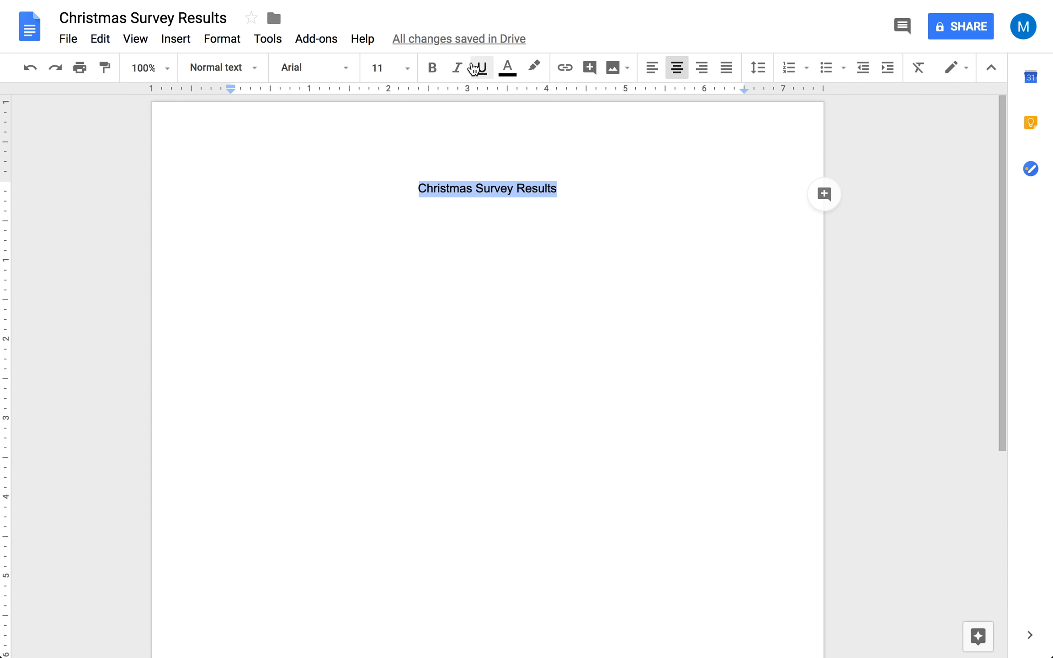
click(408, 69)
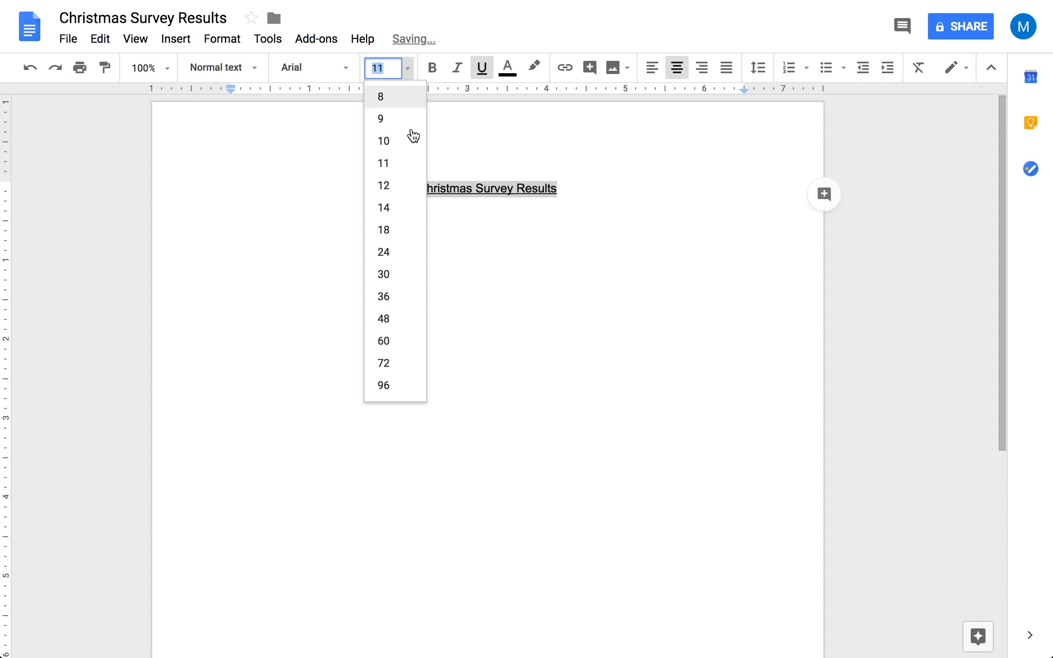
click(404, 318)
click(410, 69)
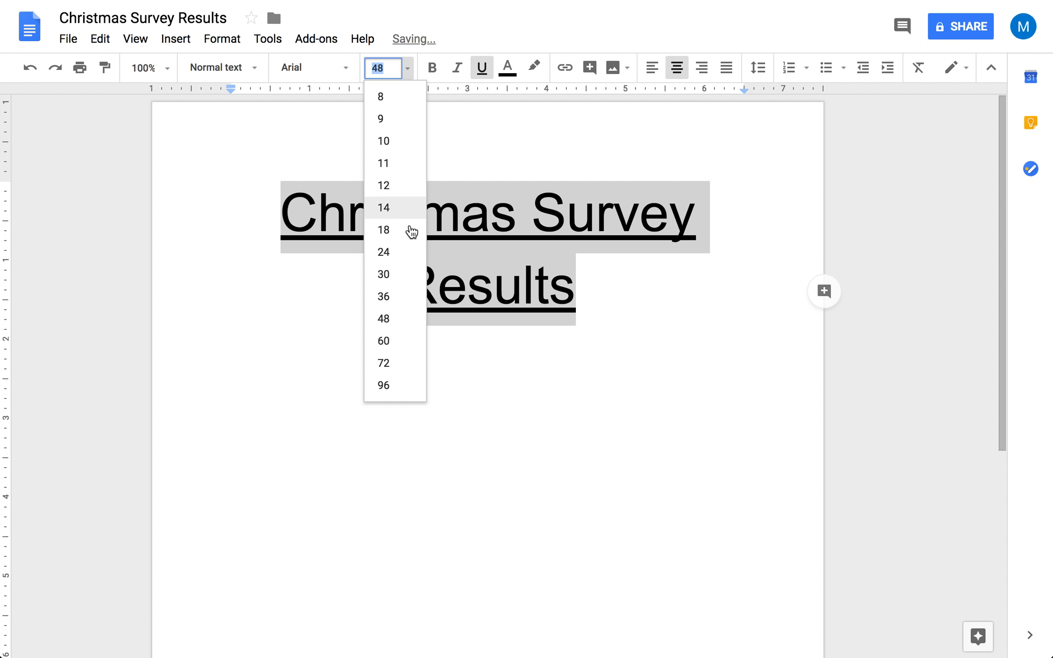
click(406, 273)
click(457, 69)
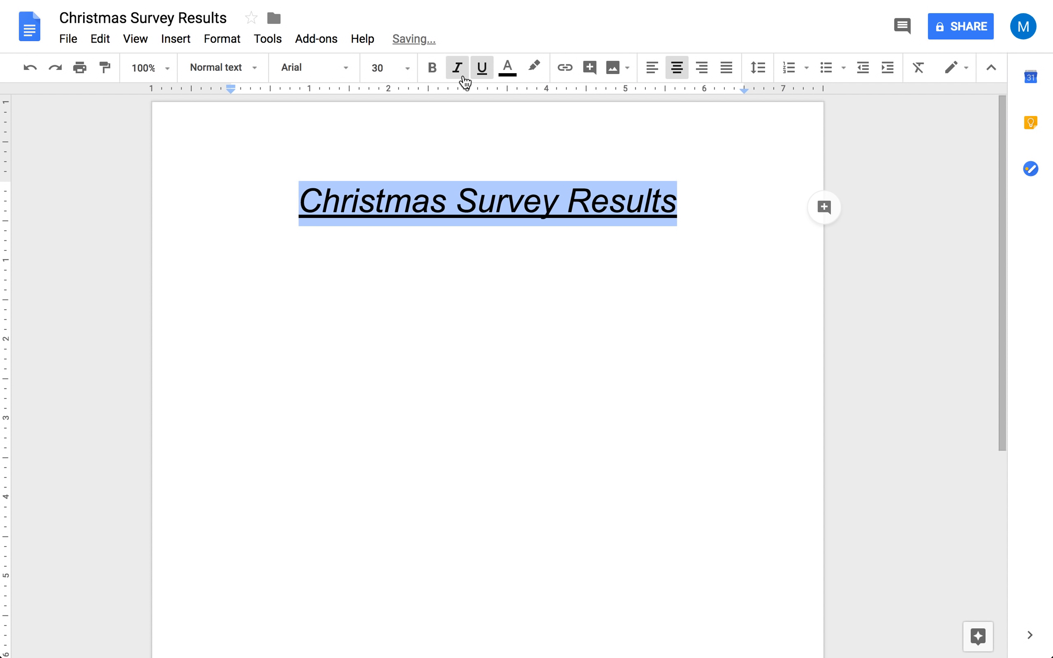
Step: Remove the underline from the whole title line and make it bold
drag(307, 204, 796, 197)
click(721, 202)
drag(722, 202, 298, 202)
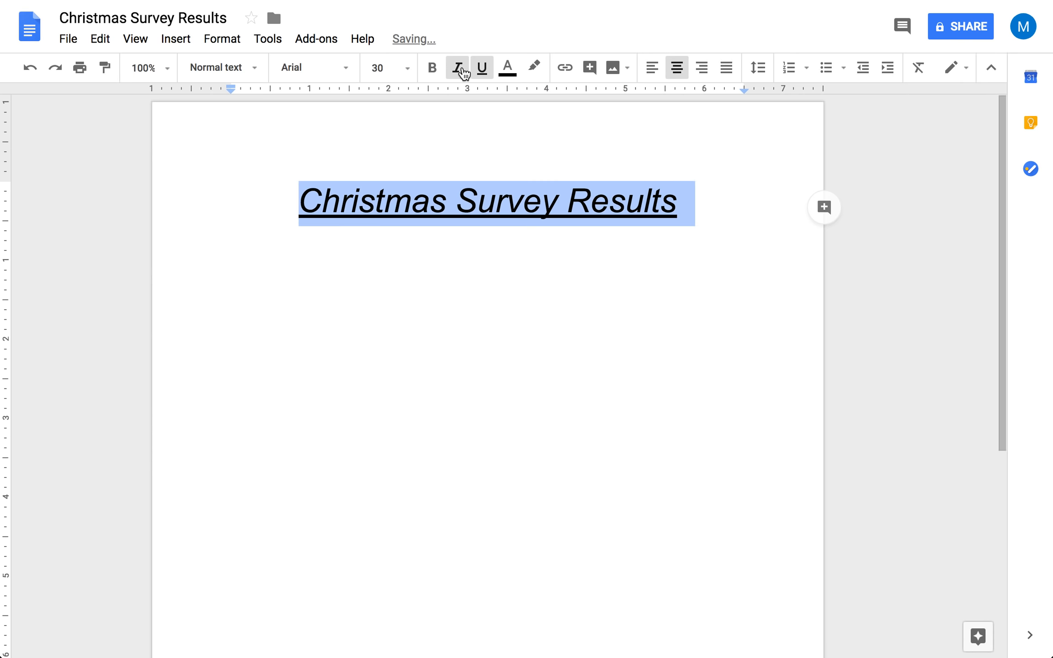
click(482, 69)
click(433, 68)
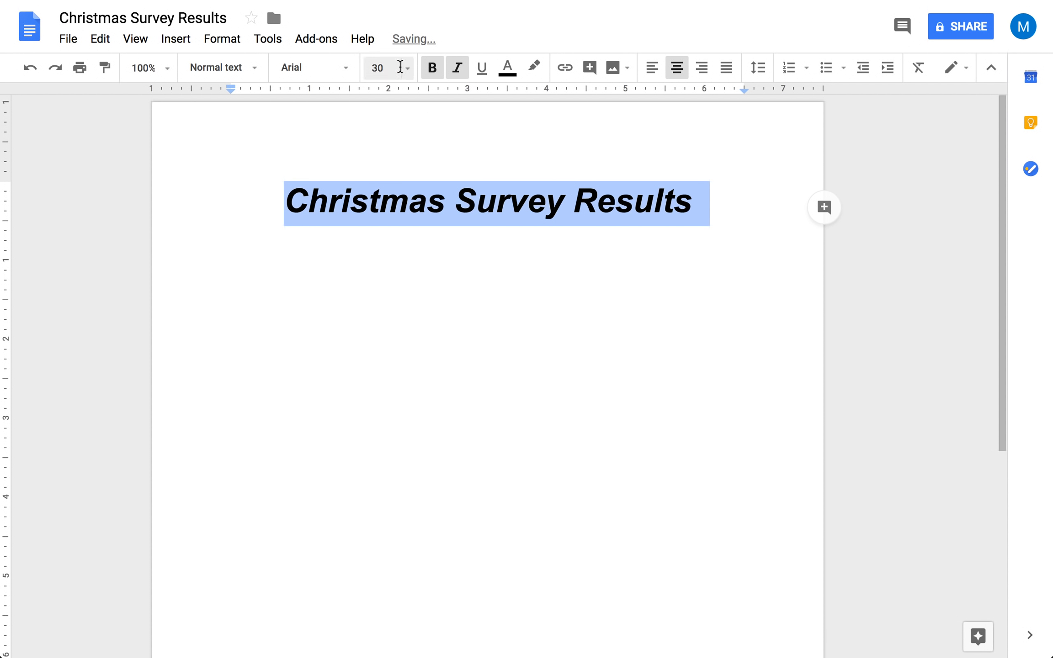
Step: Set the title's font to Amatic SC and its size to 48
click(346, 78)
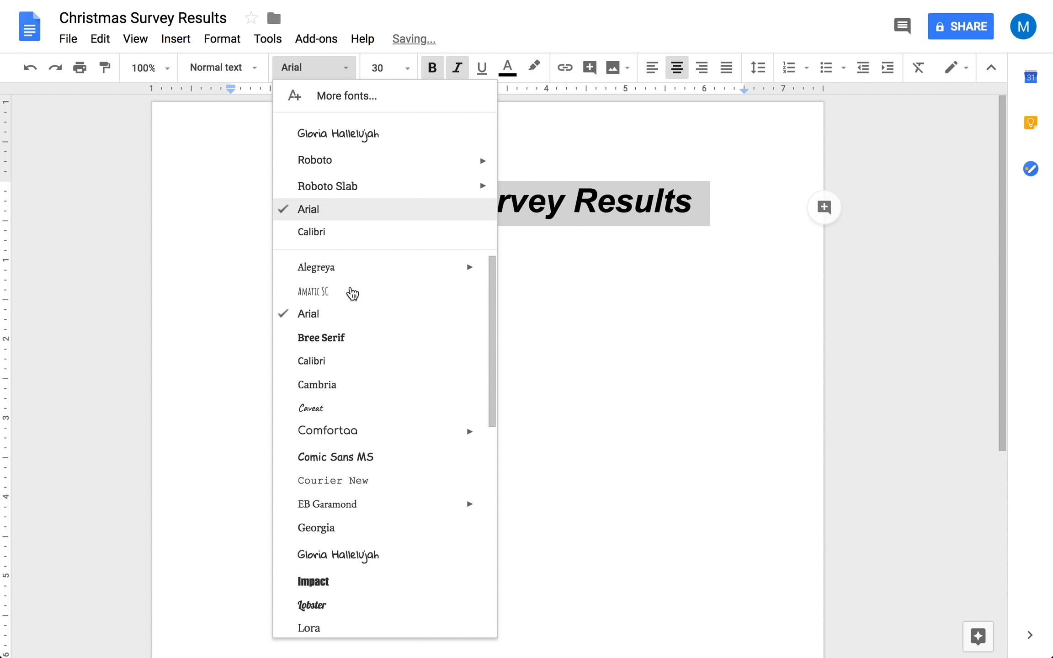
click(353, 294)
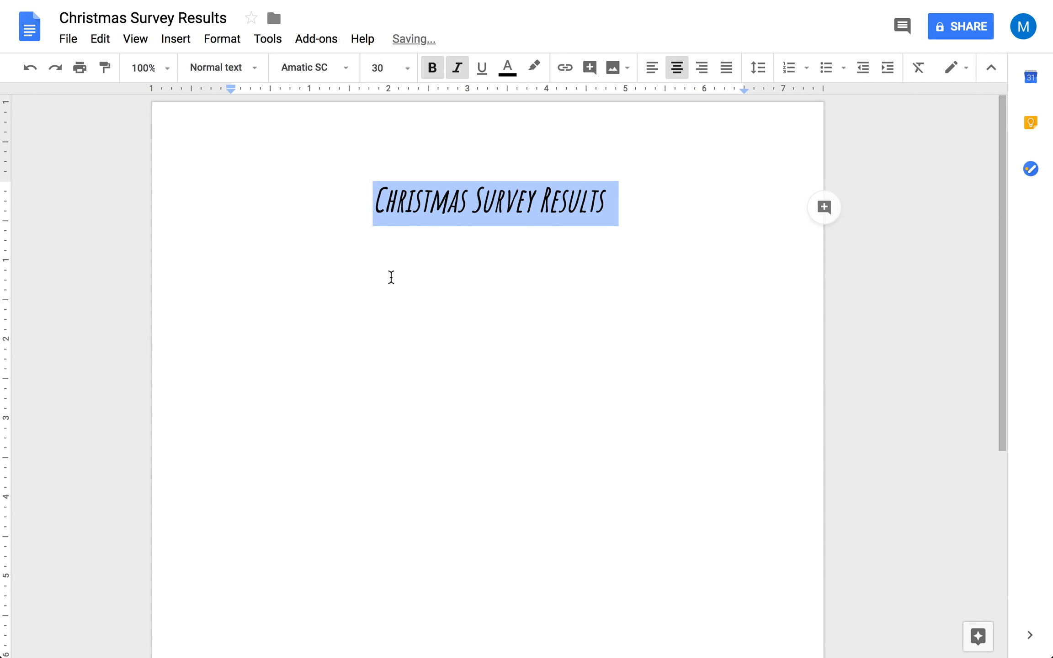
click(414, 73)
click(401, 320)
Step: Start a new line below the title with font size 18 and without bold or italic
click(488, 290)
key(End)
key(Return)
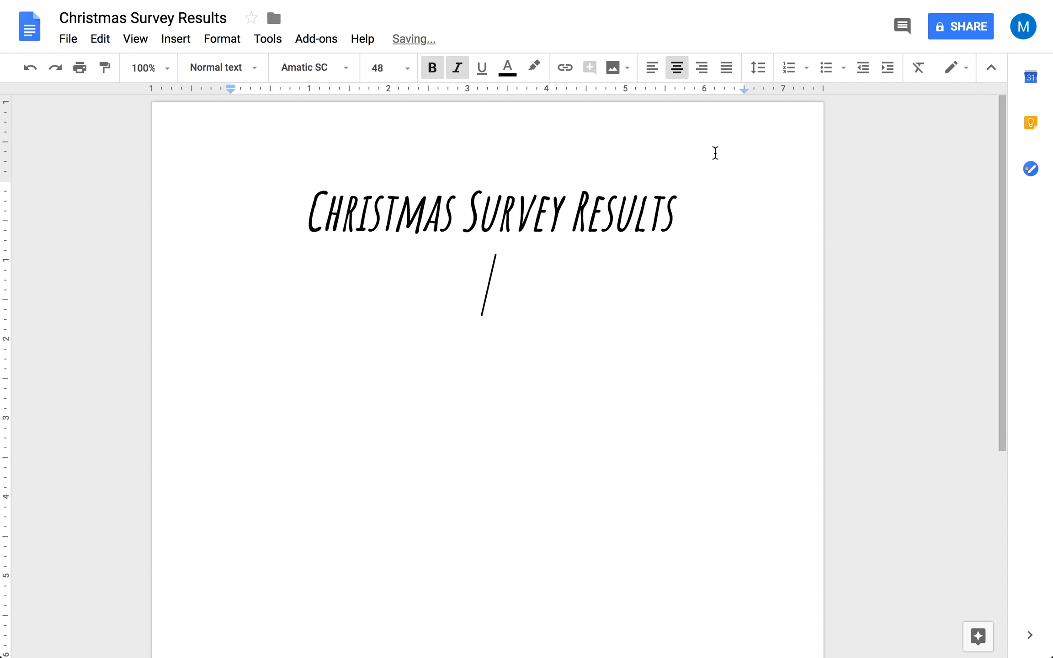
click(408, 71)
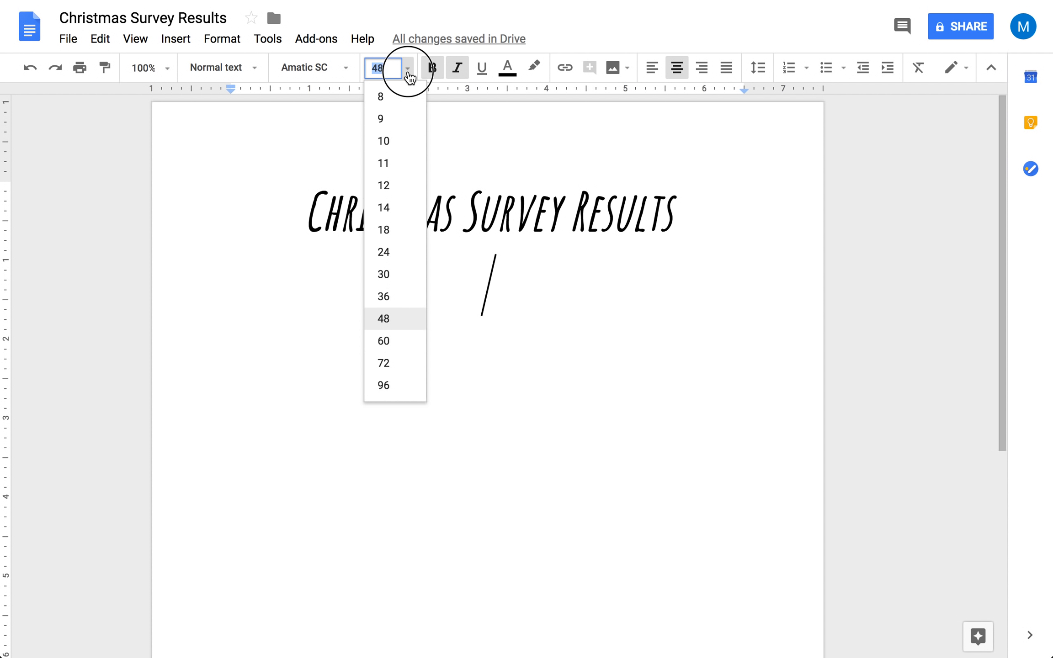
click(413, 229)
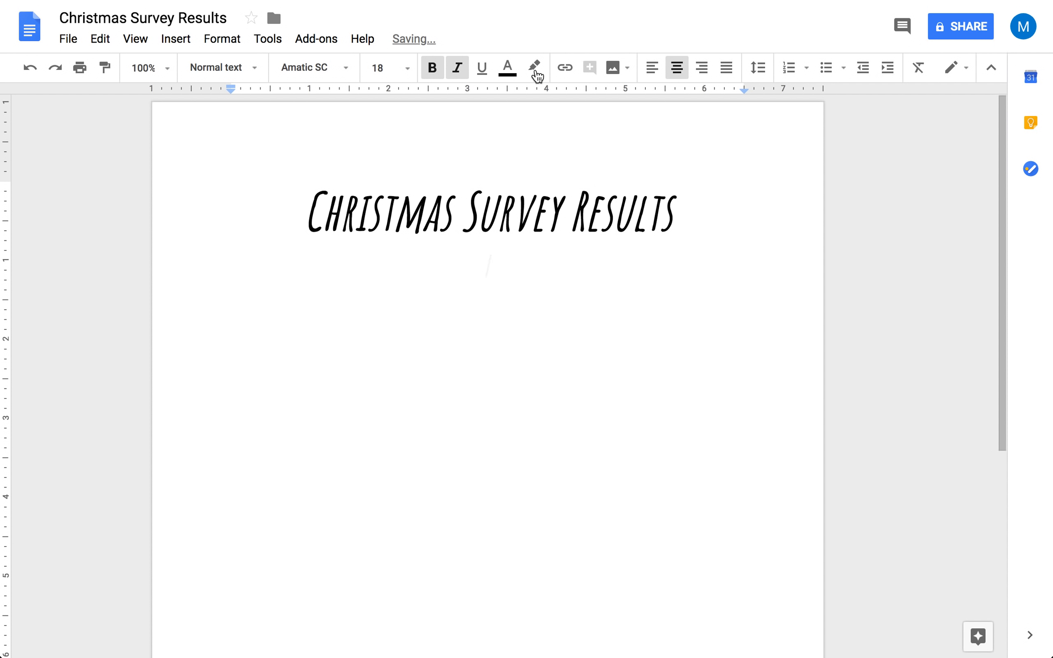
click(455, 67)
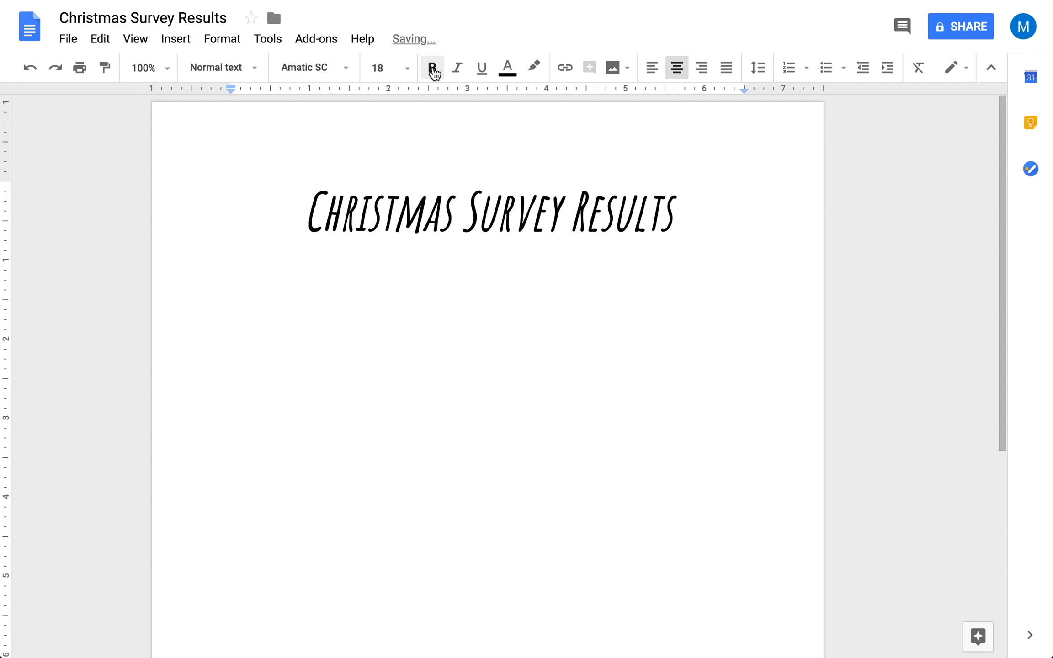
Step: Enter the subtitle text "Favorite Christmas Cookie" on the line below the title
text(Christmas Cookie)
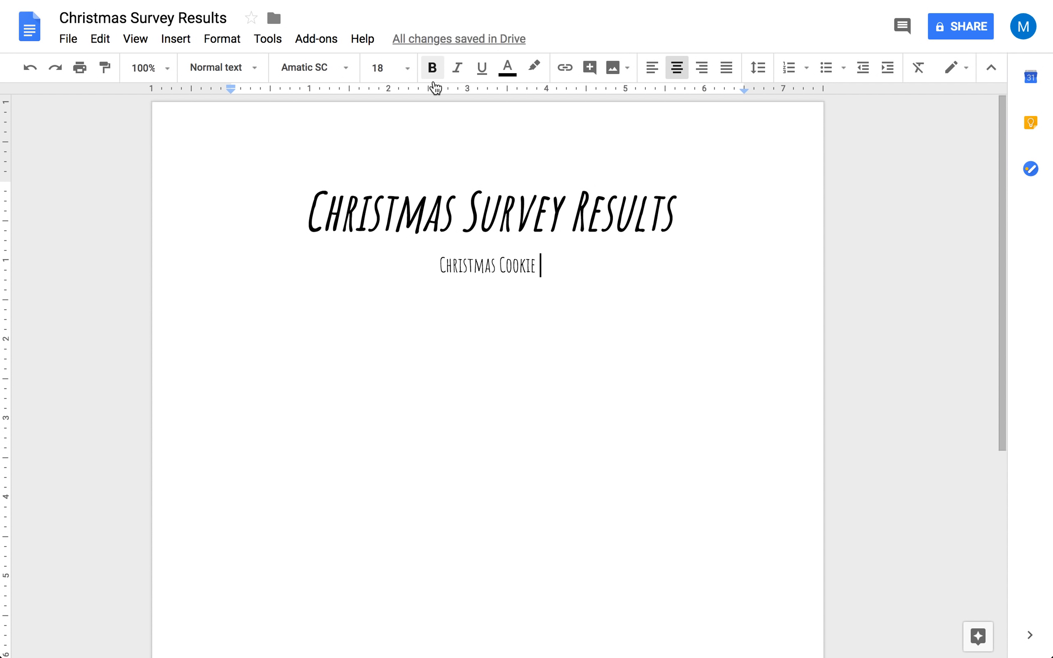
click(433, 260)
text(Favorite)
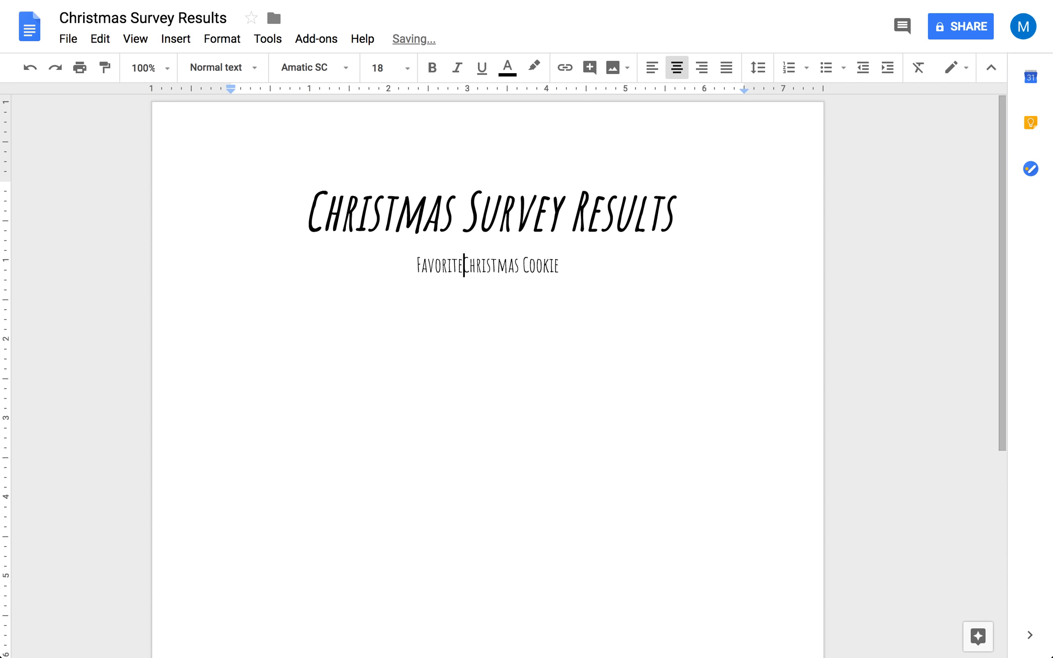
Step: Extend the end of the subtitle with "vs. least favorite christmas cookie"
click(655, 267)
text(V)
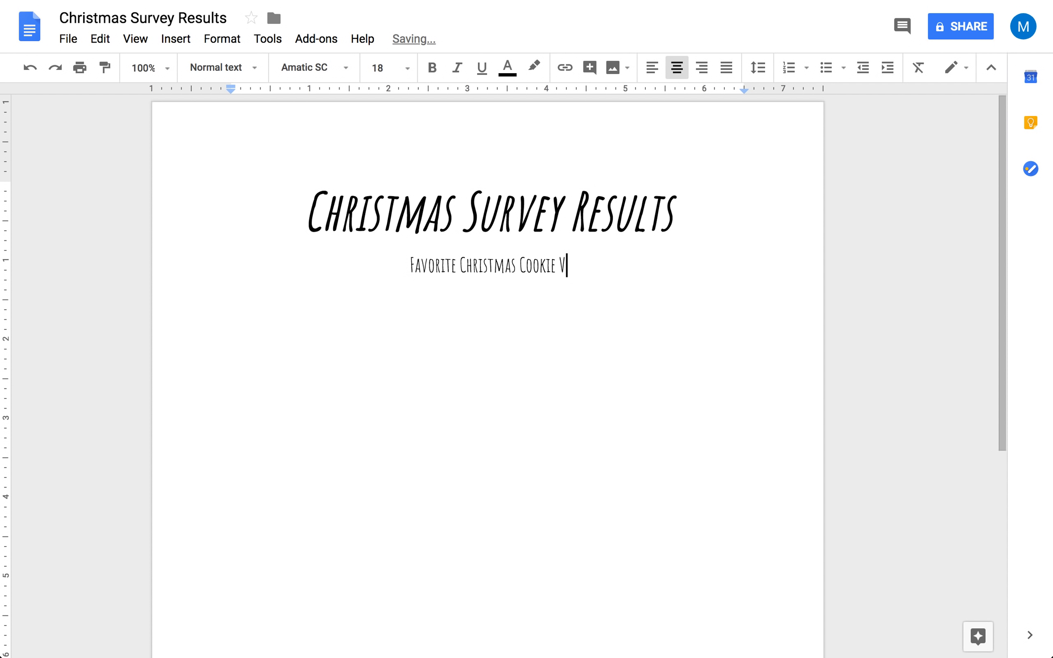
text(s. least f)
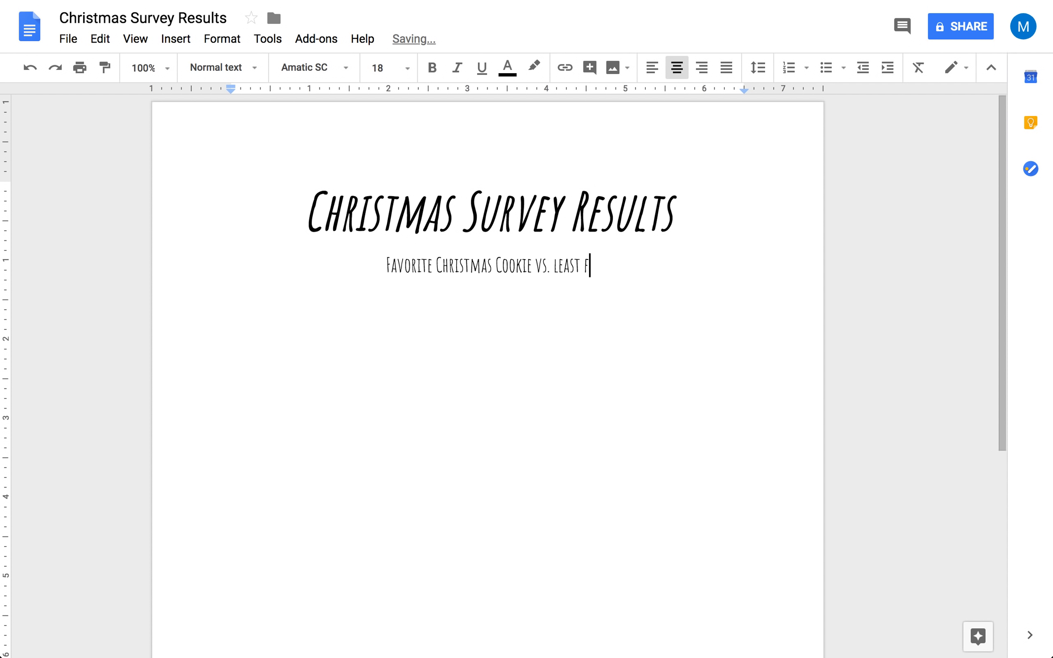
text(avorite chir)
text(stmas)
key(BackSpace)
key(BackSpace)
key(BackSpace)
key(BackSpace)
key(BackSpace)
key(BackSpace)
key(BackSpace)
text(ristmas cookie)
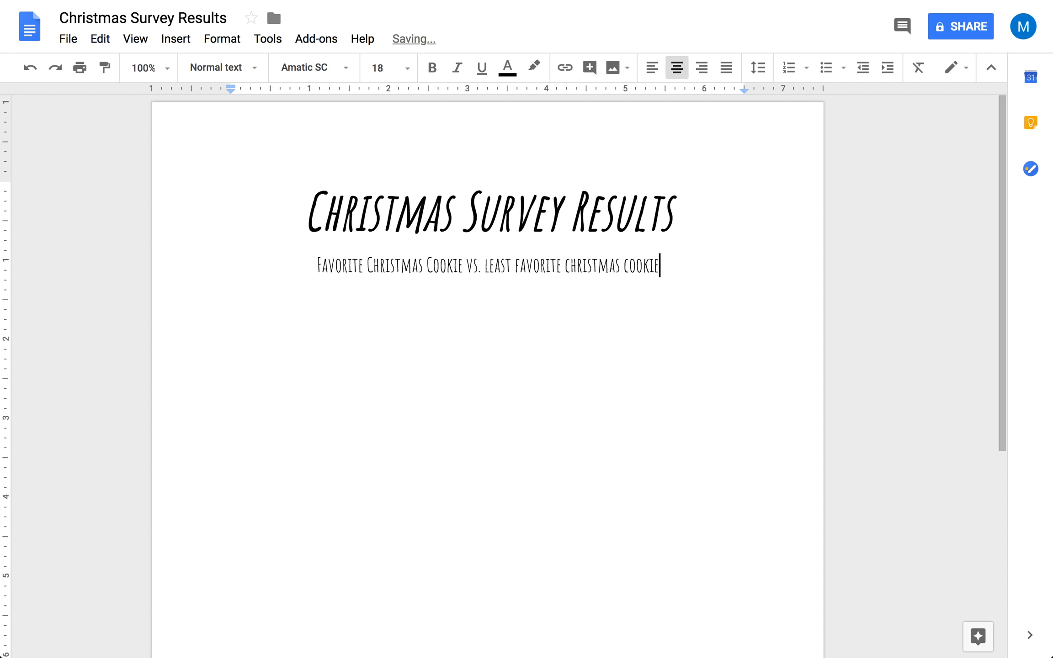
Step: Insert a bar chart on a new line below the subtitle
key(Return)
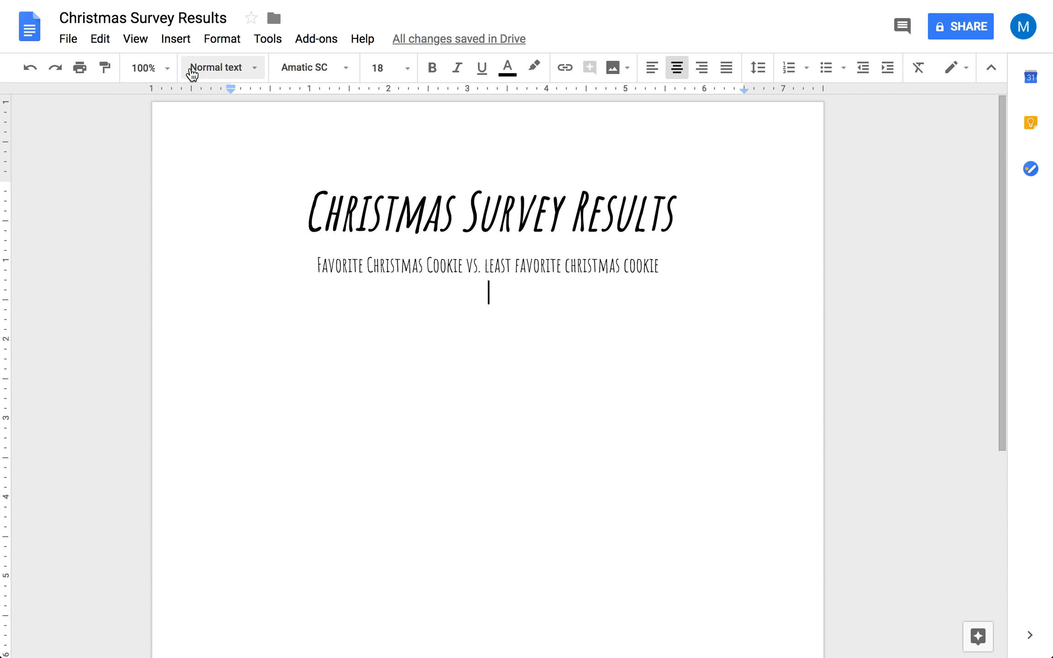
click(170, 44)
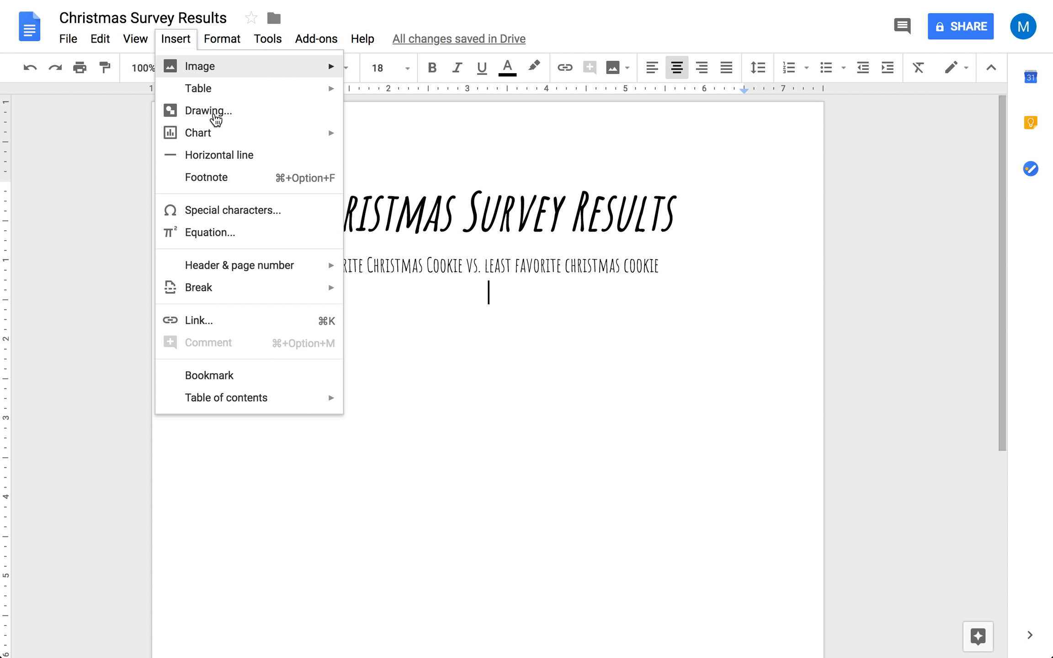
mouse_move(234, 143)
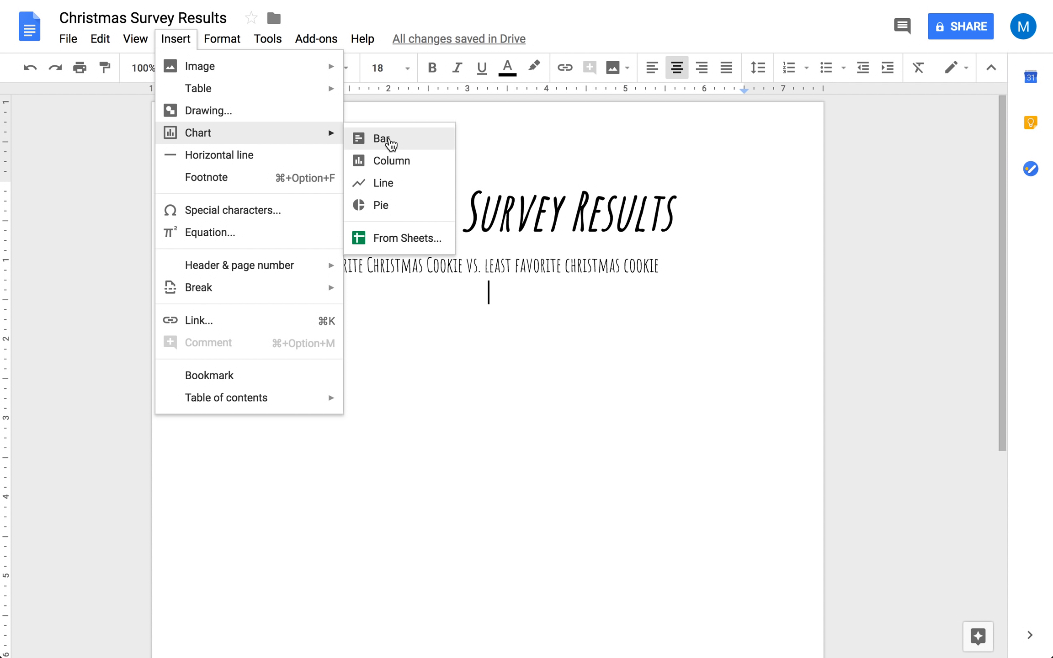
click(391, 145)
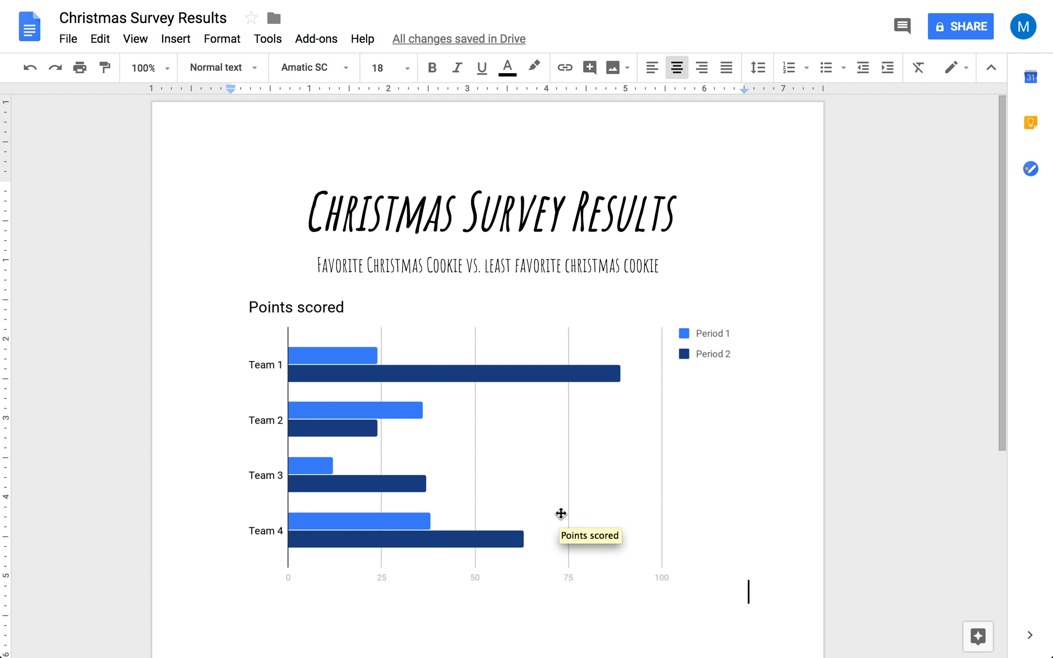
Step: Open the bar chart's linked source spreadsheet in Google Sheets
click(620, 451)
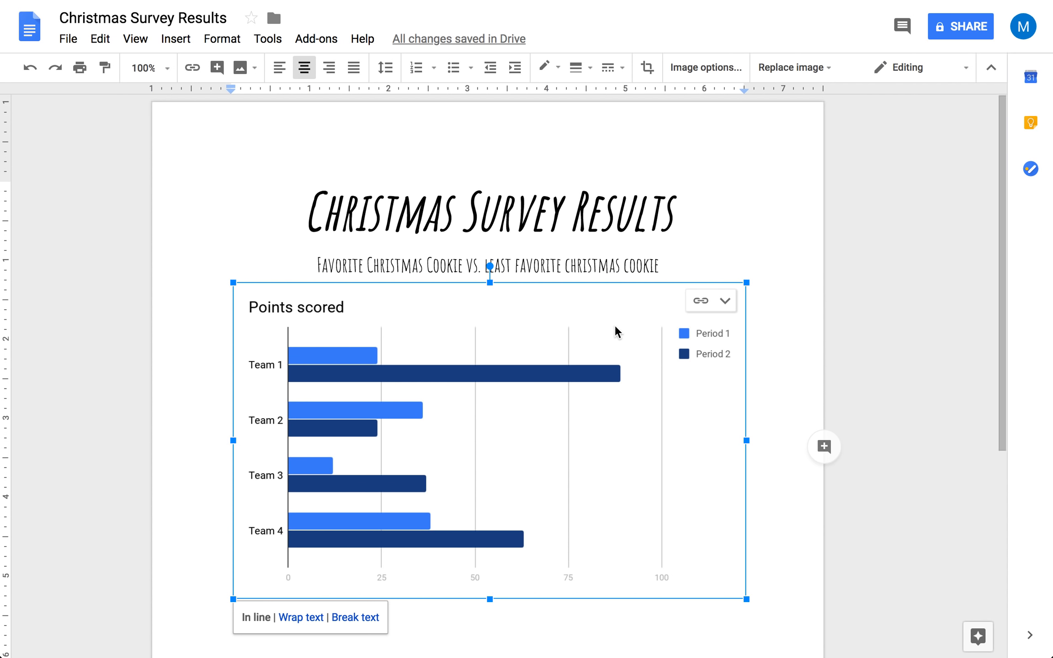
click(725, 304)
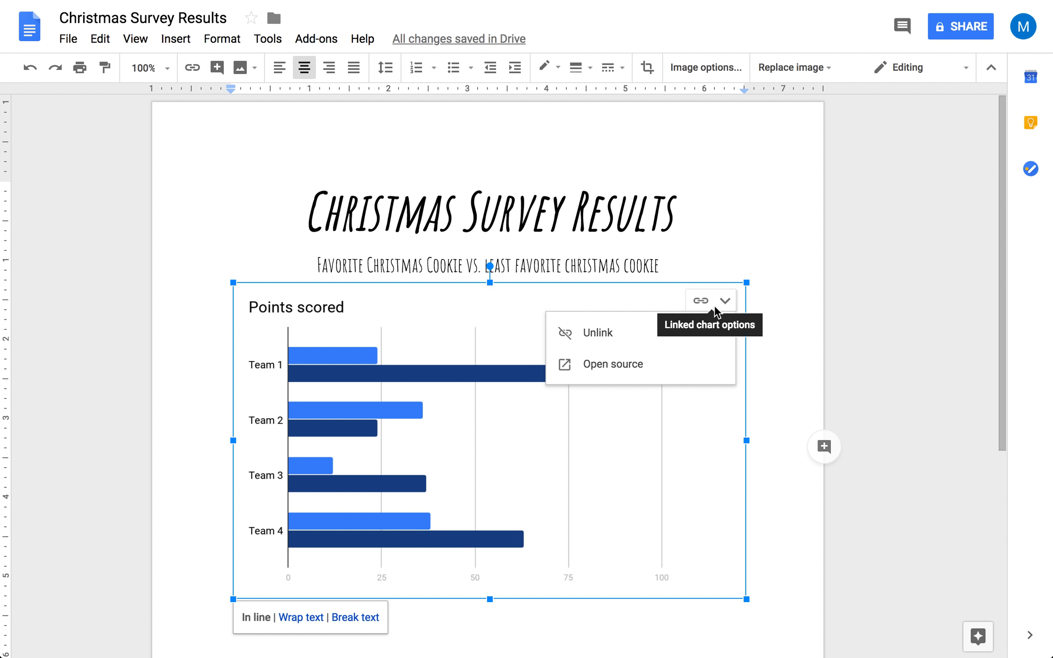
click(634, 366)
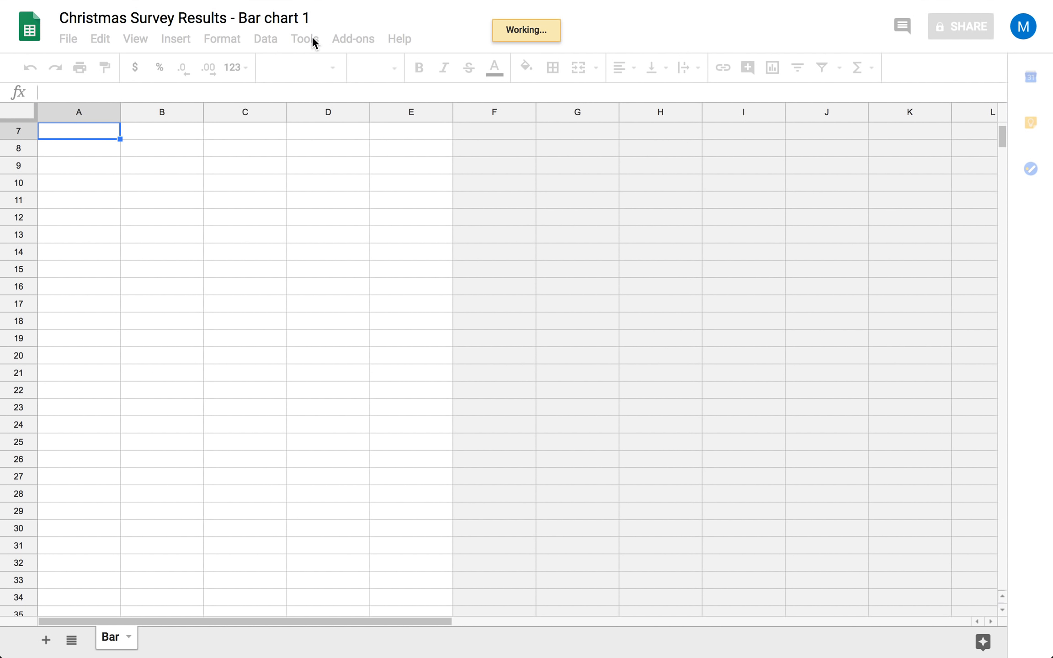
click(312, 36)
click(339, 36)
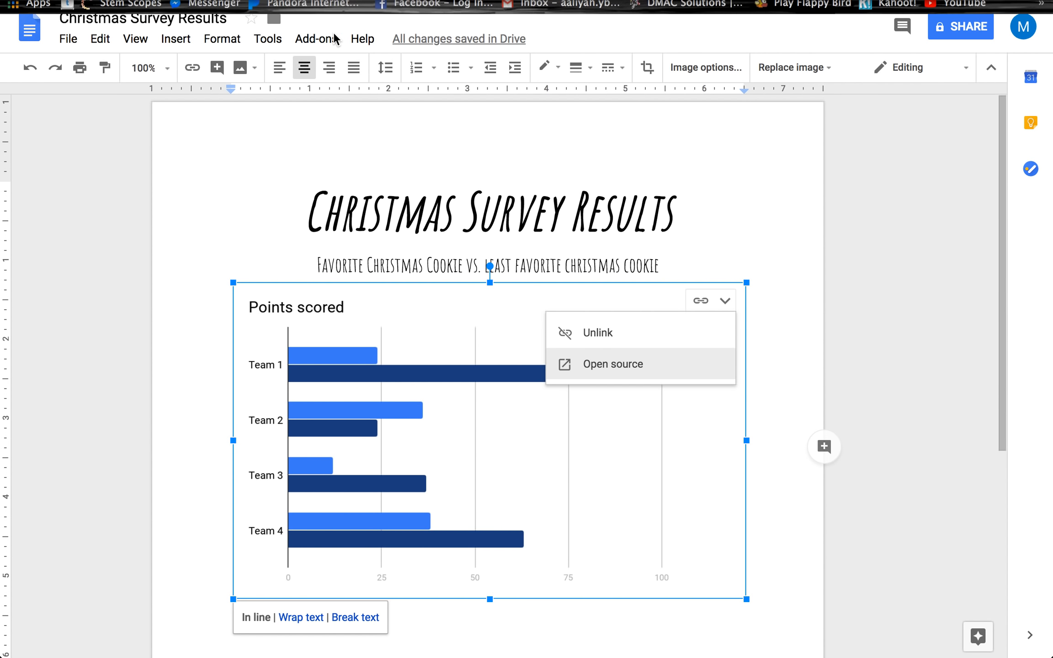
click(367, 48)
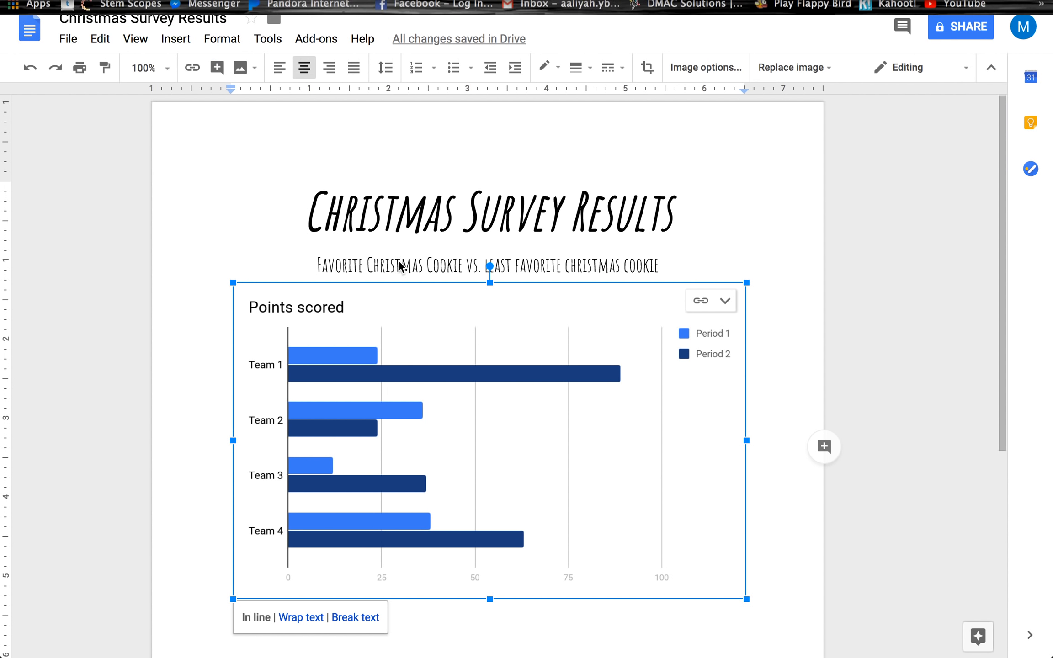
click(434, 37)
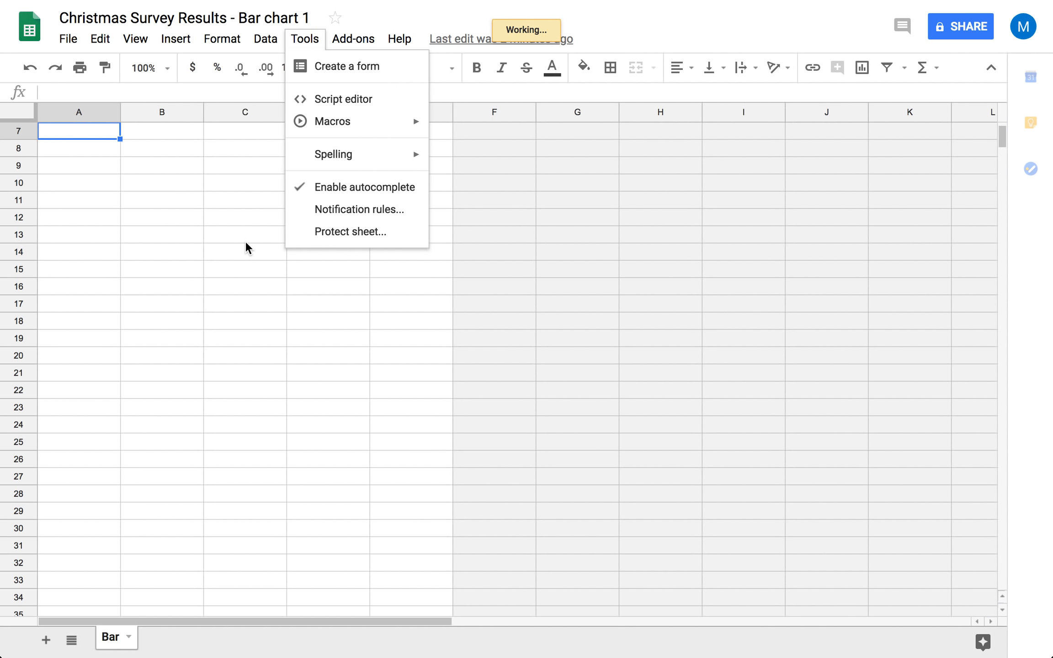
click(246, 242)
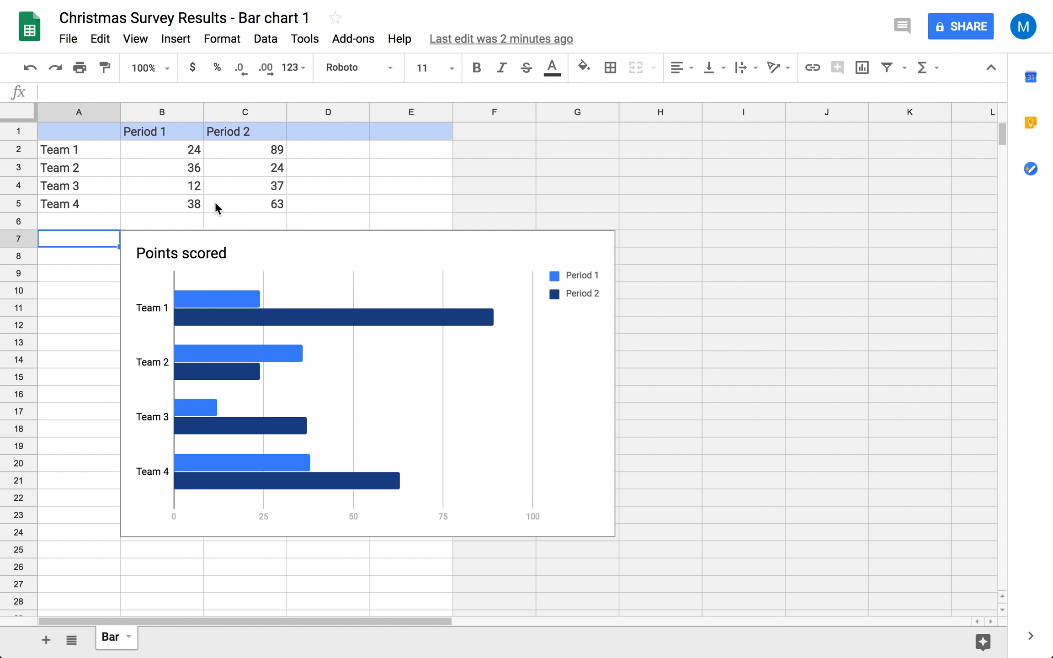
Step: Replace the headers in B1 and C1 with "Favorite Cookie" and "Least Favorite Cookie"
click(169, 133)
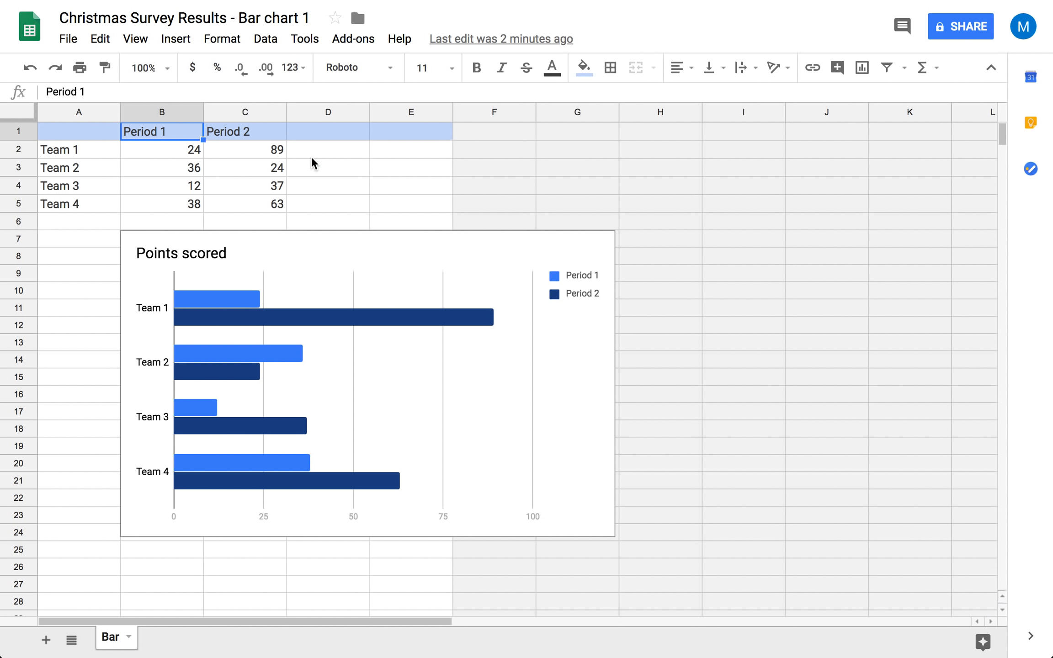
text(Favorite )
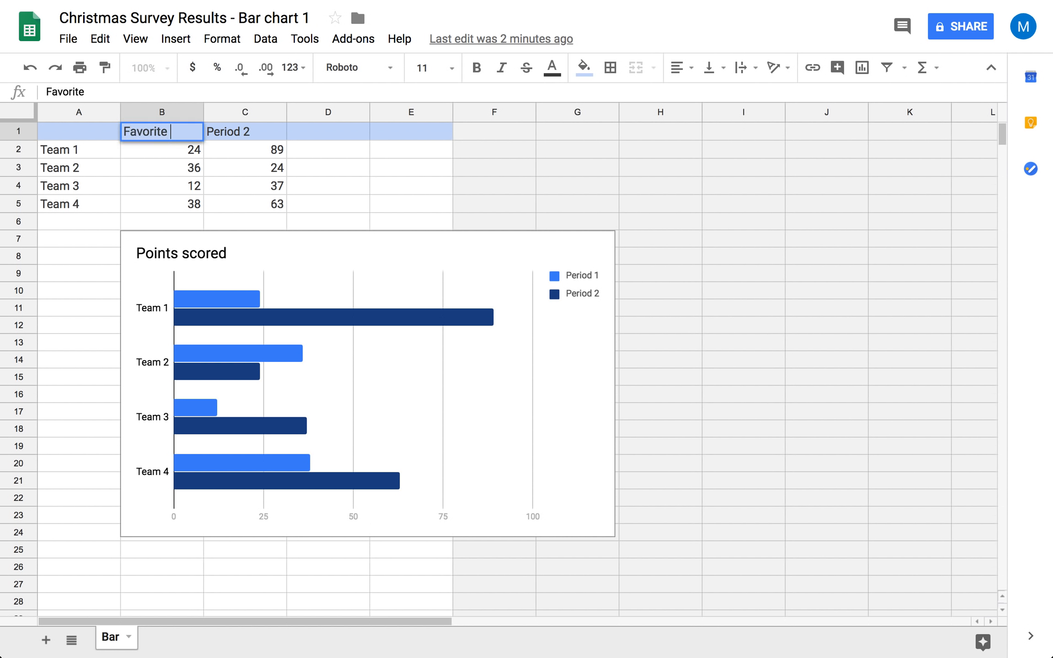
text(Cookie)
key(Tab)
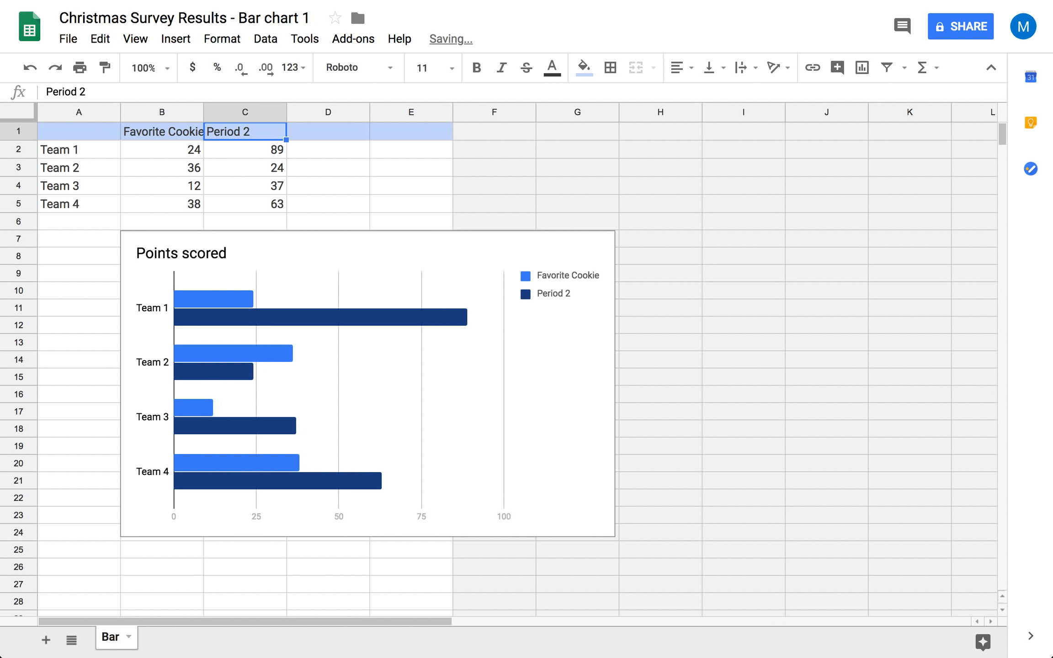
text(Least Fav)
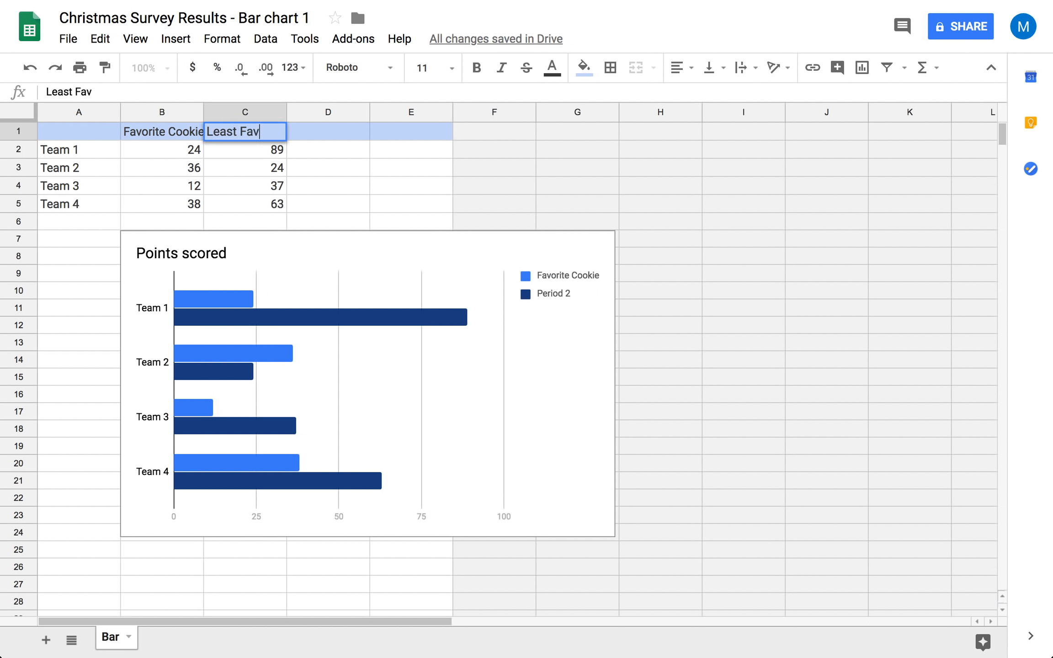
text(orite Cookie)
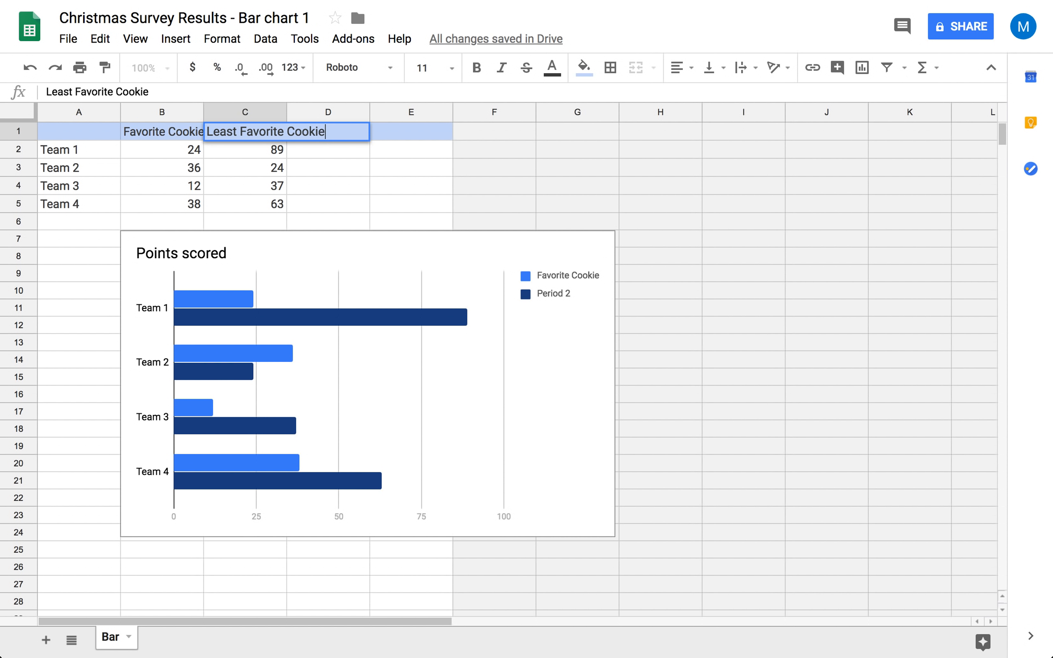
key(Tab)
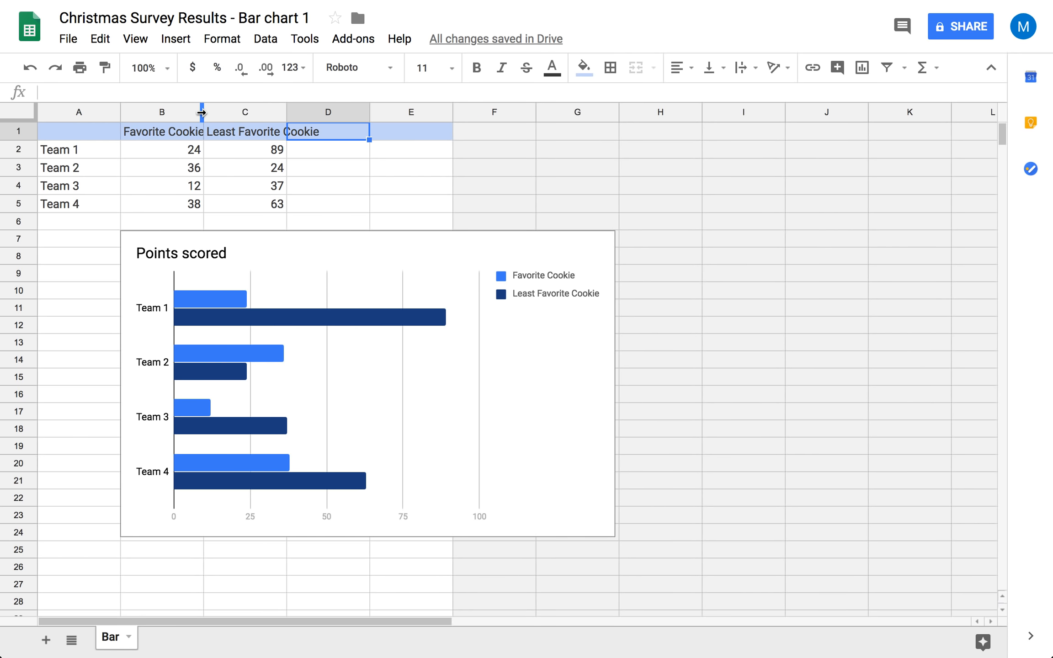
Step: Fit the widths of columns B and C to their header text
double_click(202, 112)
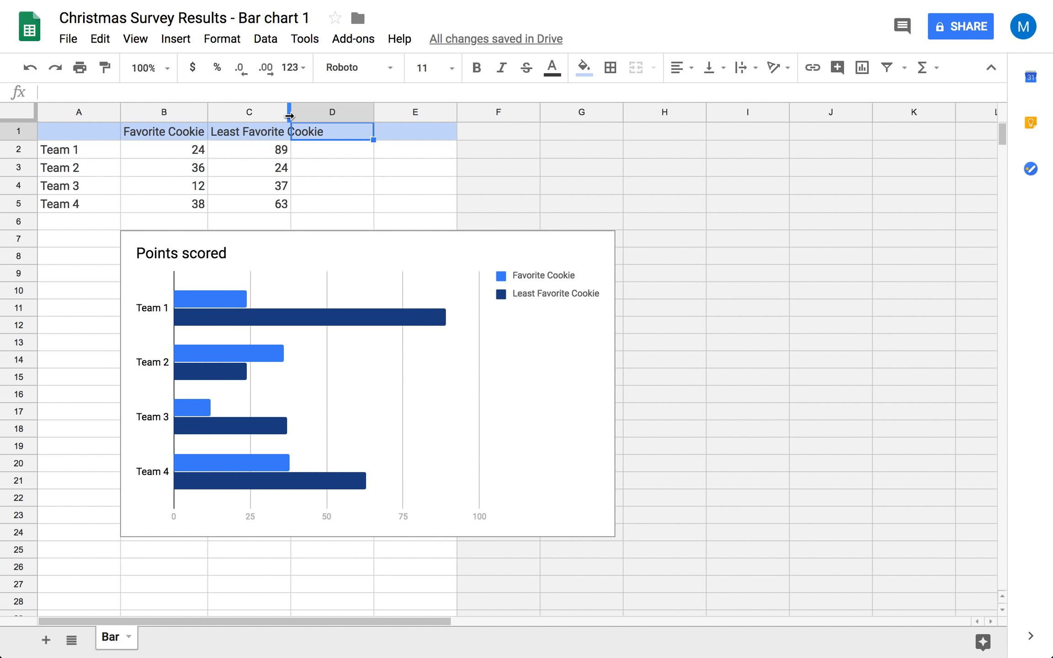
drag(289, 116, 340, 115)
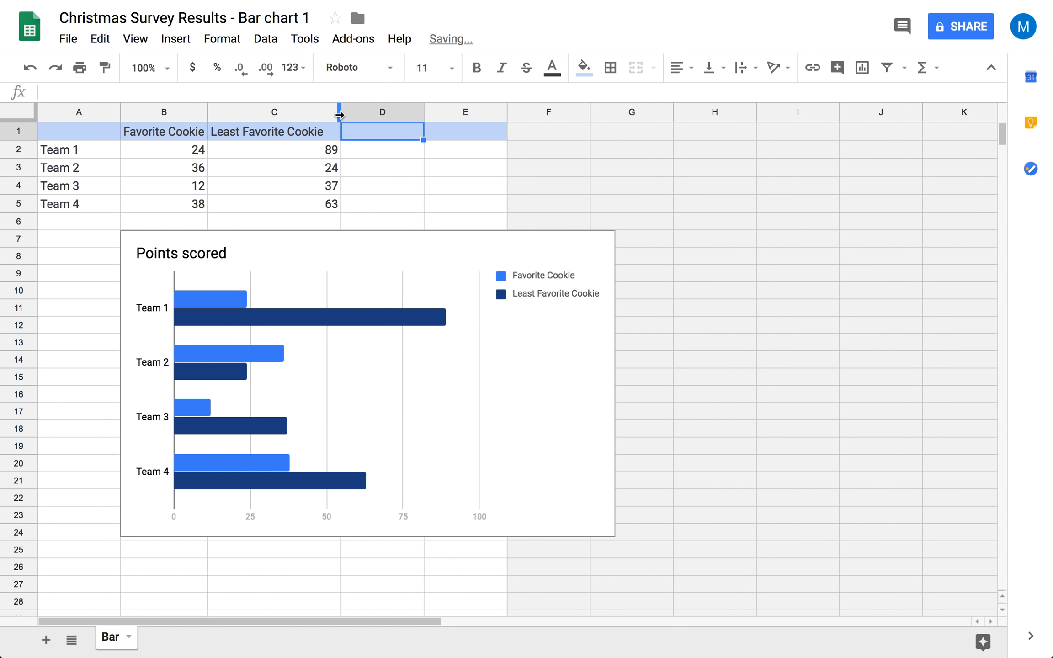
click(378, 155)
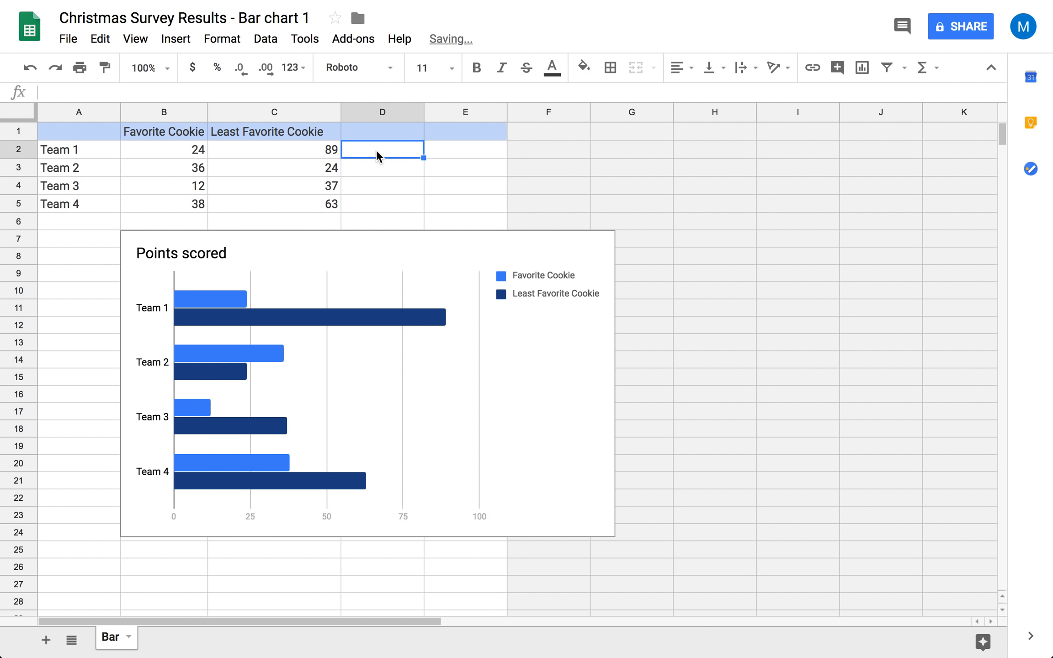
double_click(340, 112)
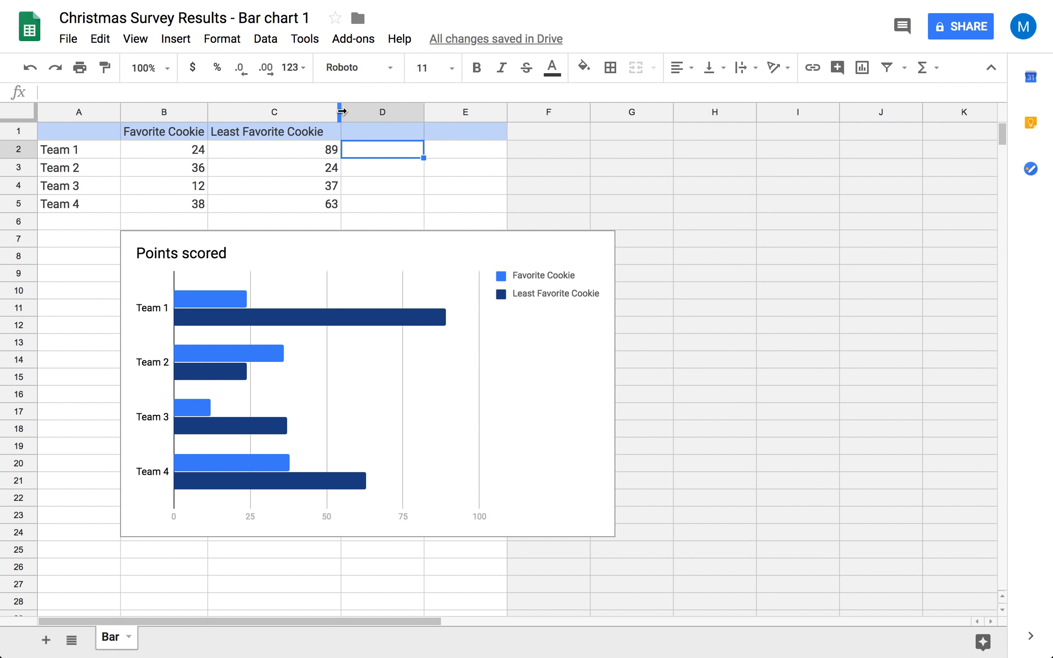
click(353, 187)
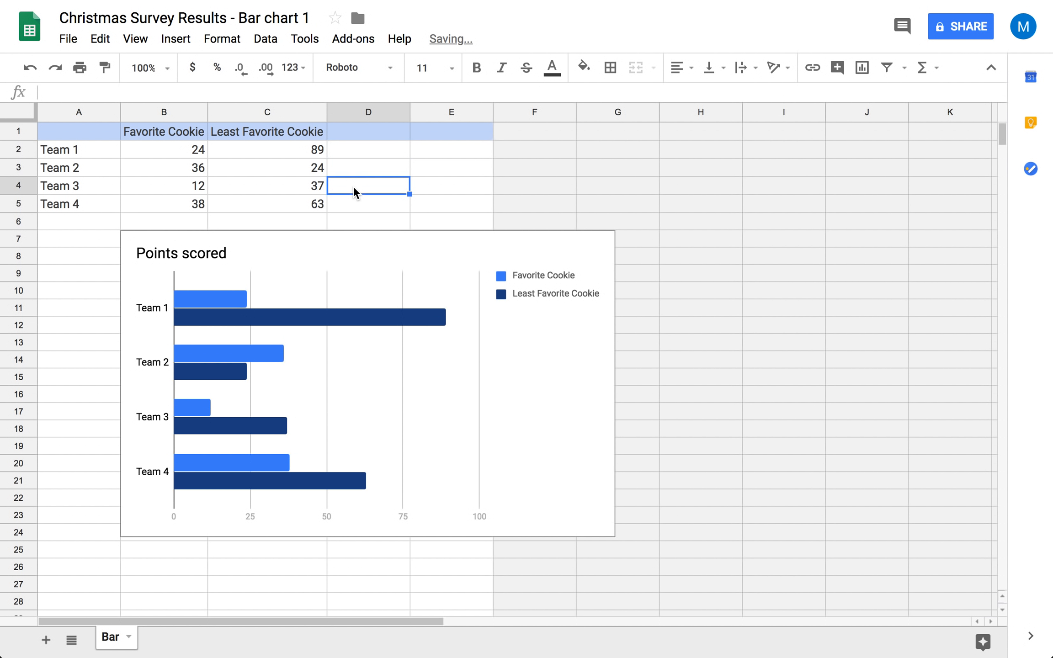
Step: Replace the team labels in A2 to A5 with "Sugar", "Oatmeal", "Snickerdoodle" and "Other"
click(85, 149)
text(Sugar)
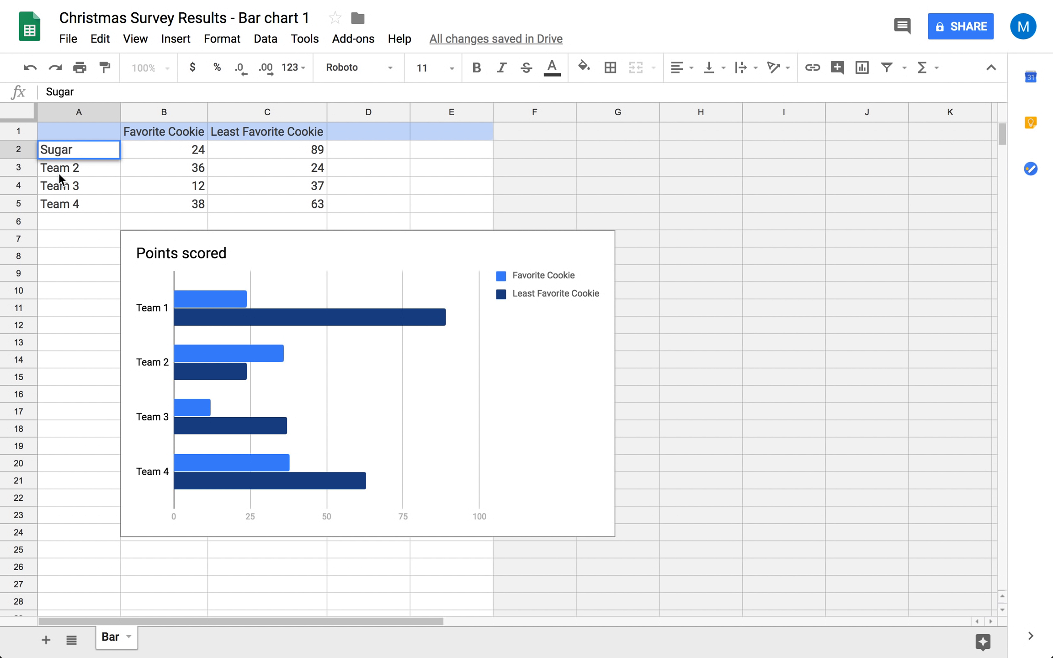
click(69, 170)
text(Oatmeal)
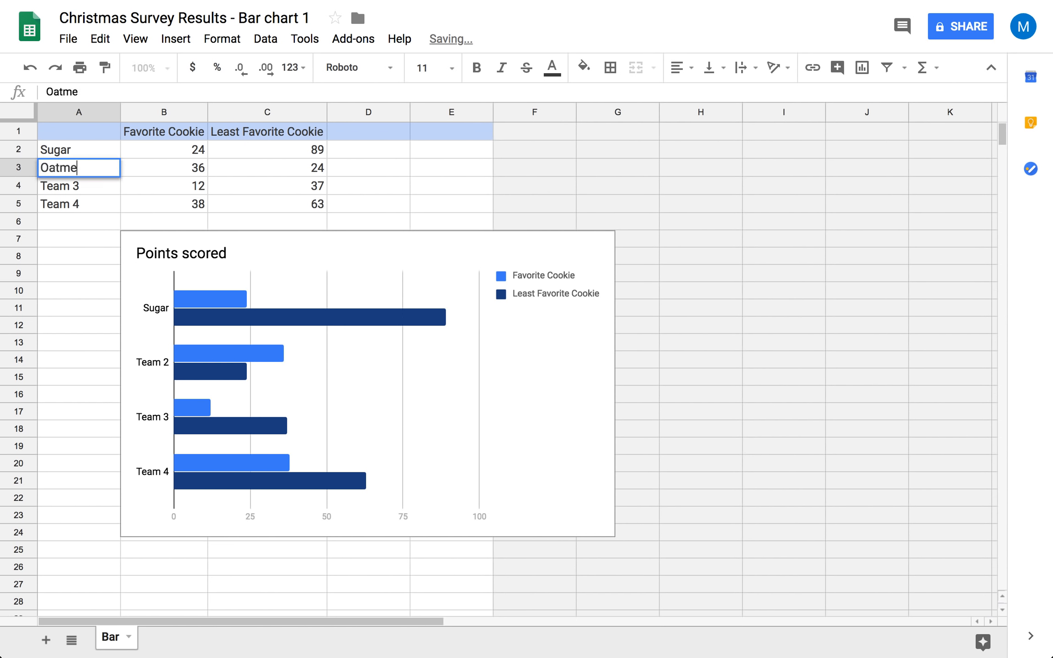
click(73, 189)
text(Snickerdoodle)
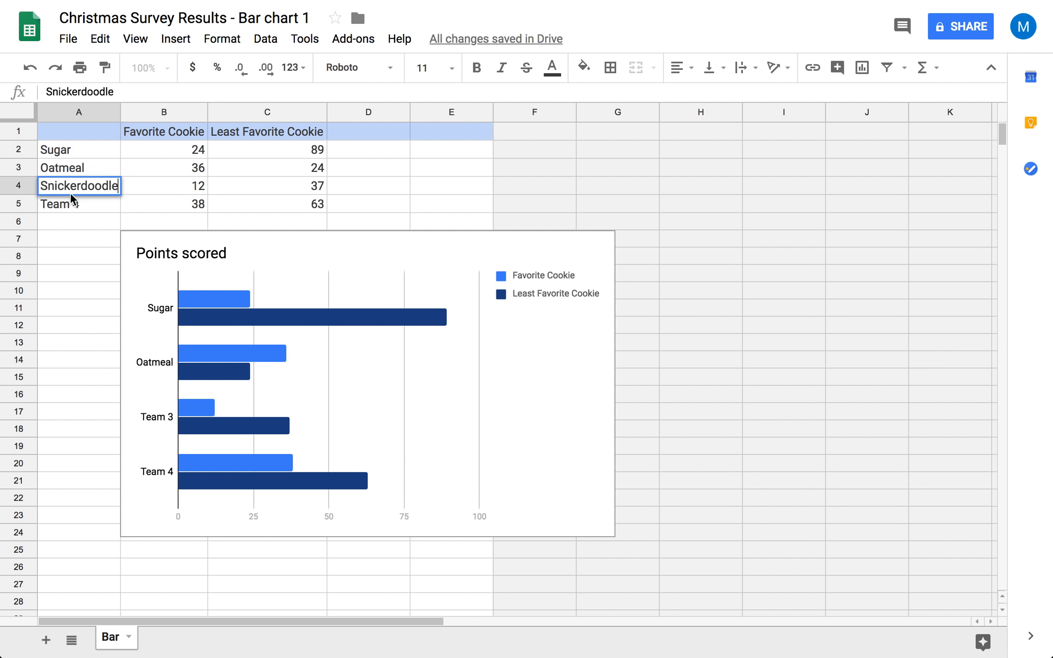
click(89, 208)
text(OTher)
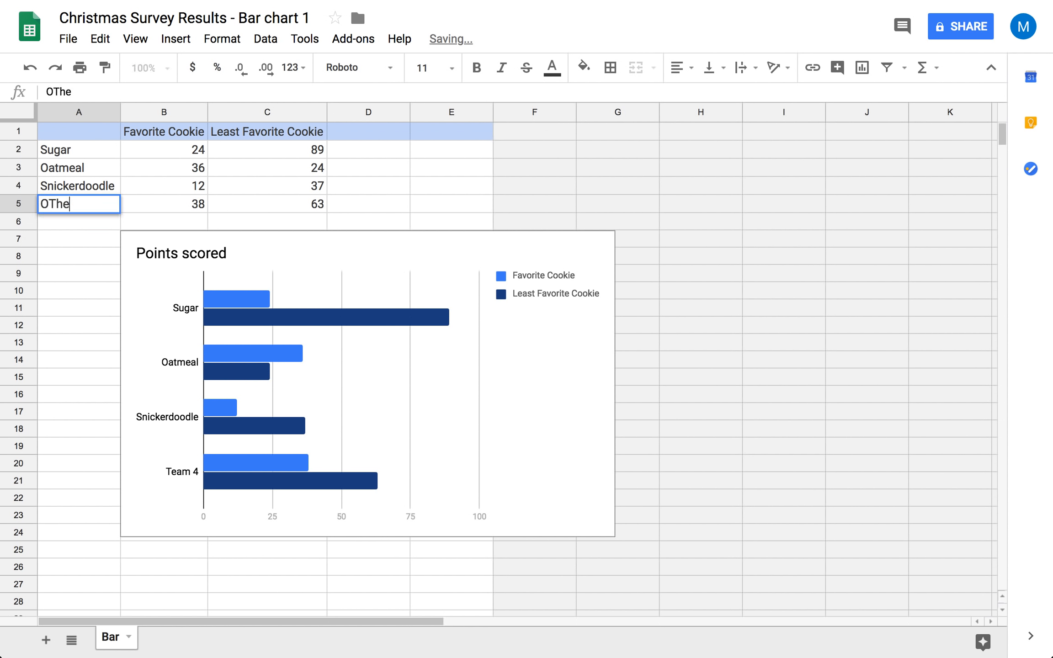
key(BackSpace)
key(BackSpace)
key(BackSpace)
key(BackSpace)
text(ther)
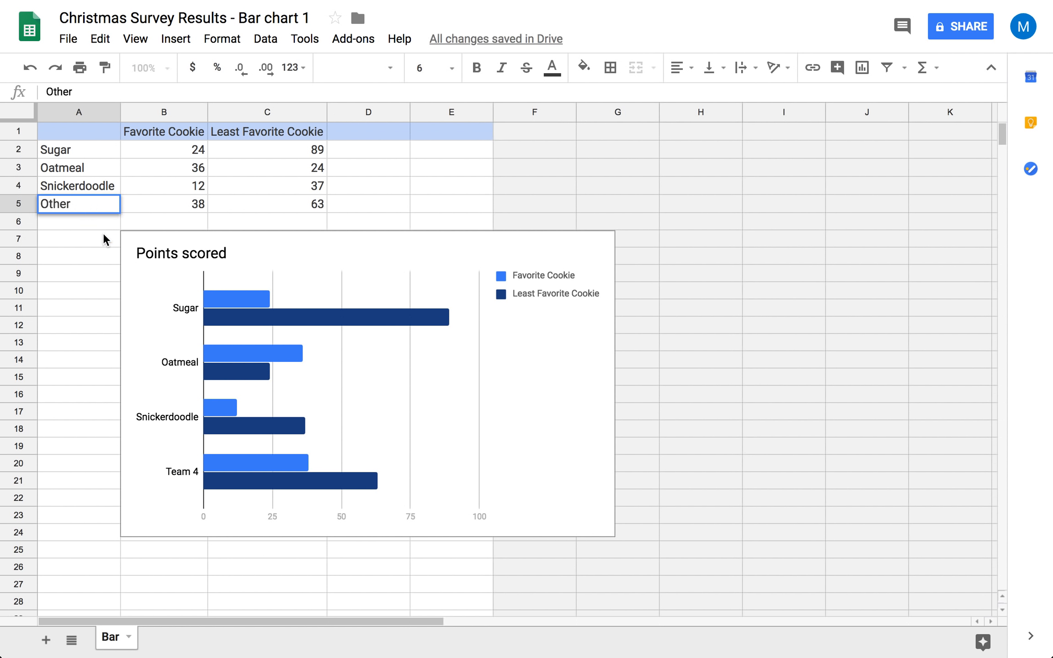
click(83, 228)
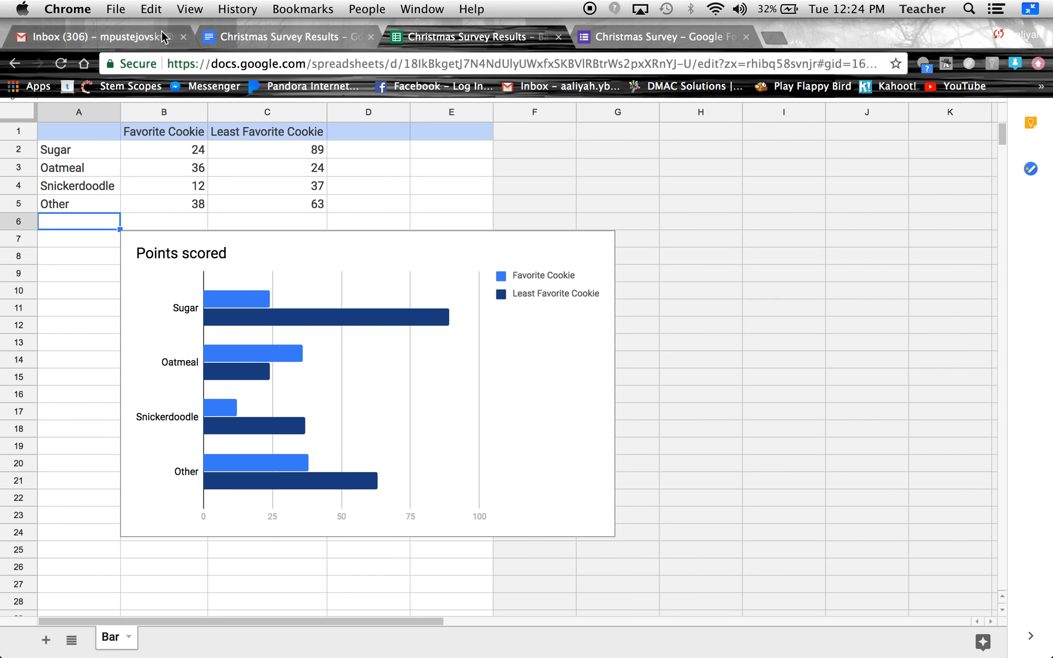
Step: Switch to the Christmas Survey in Google Forms and review the cookie questions' answer options and the response summary
click(606, 35)
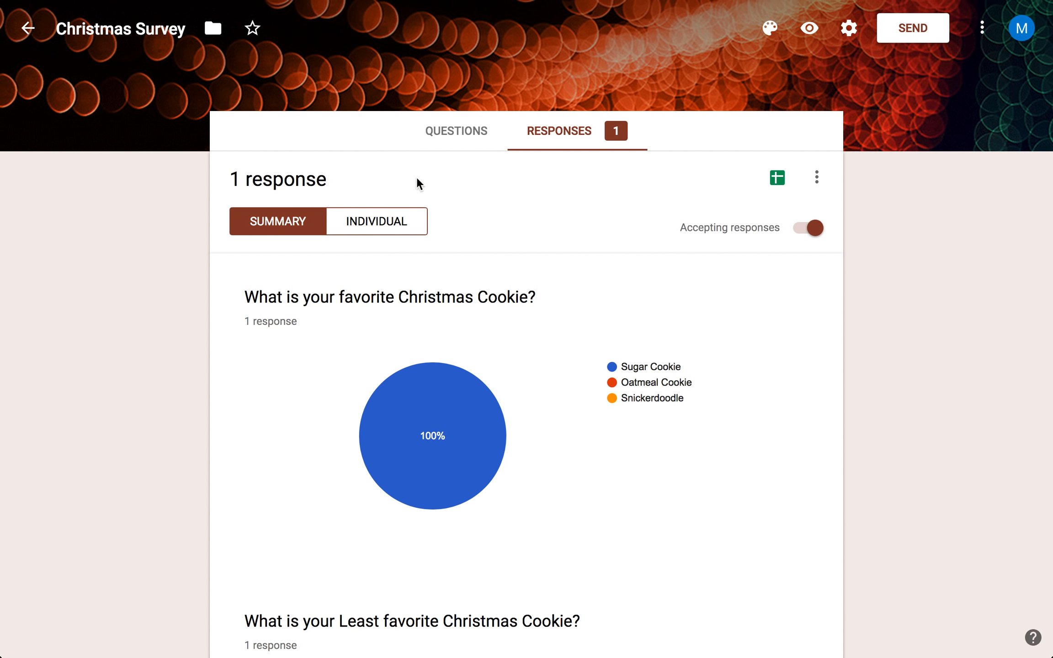
click(475, 131)
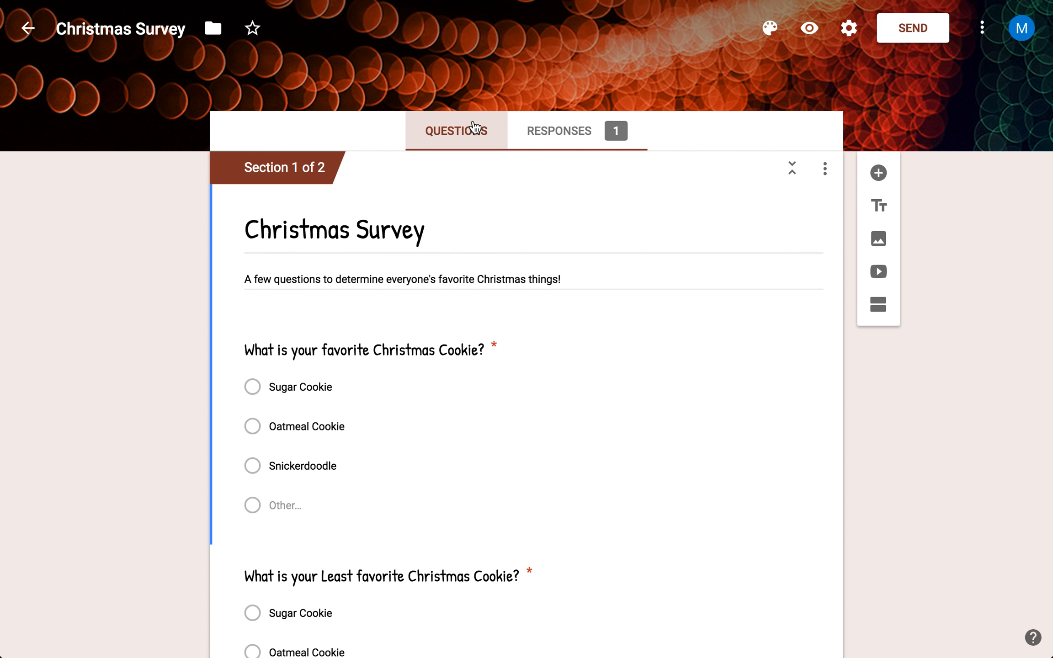
click(281, 501)
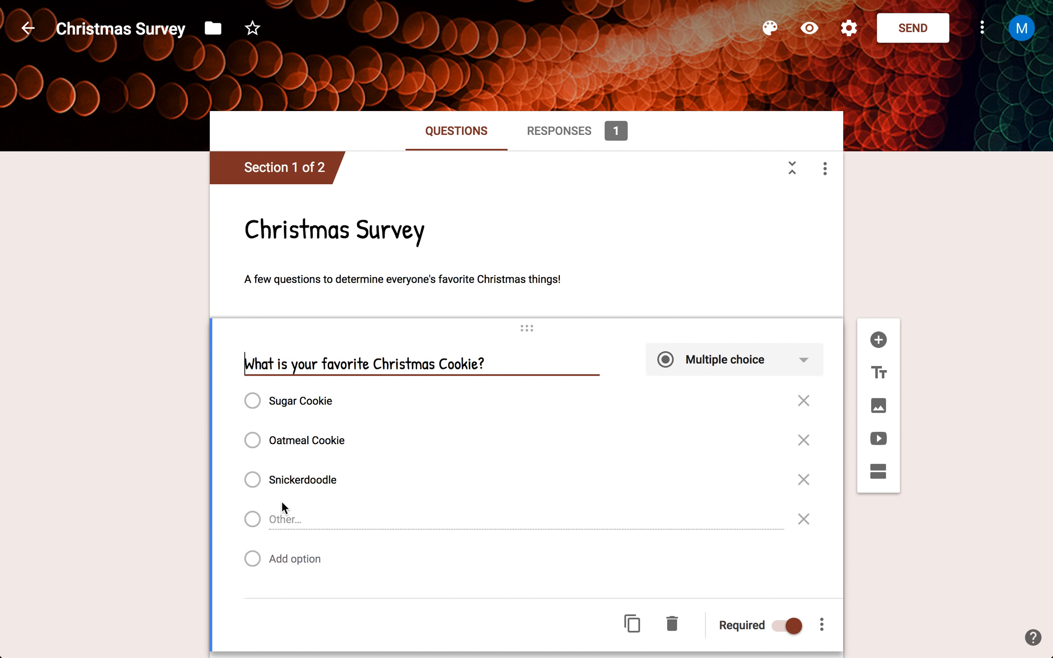
scroll(383, 508, down, 5)
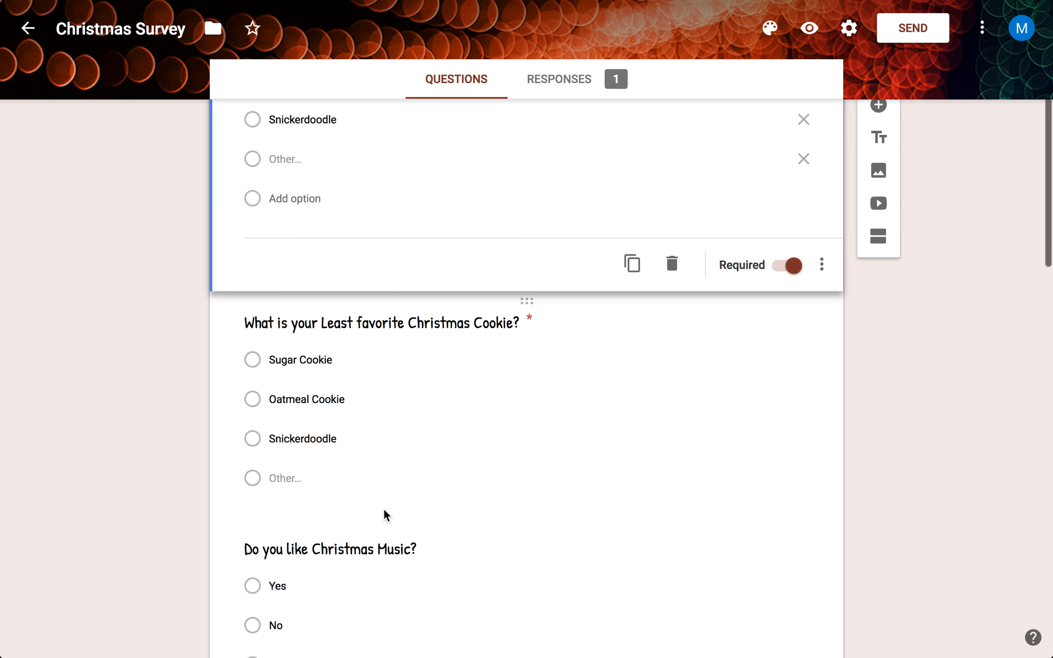
scroll(384, 509, up, 10)
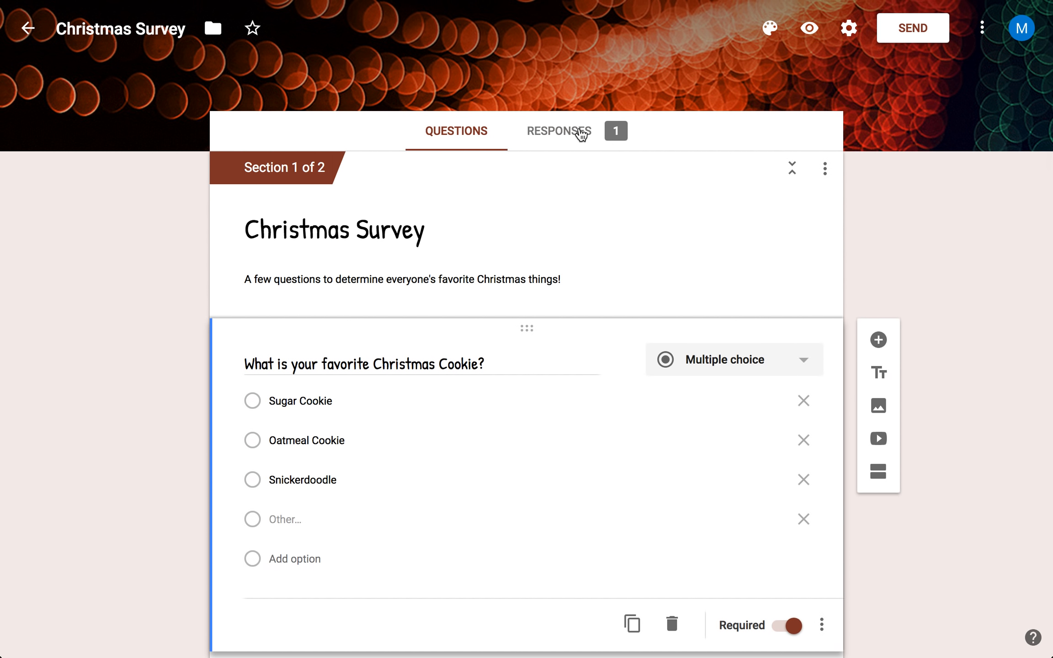
click(579, 132)
mouse_move(494, 455)
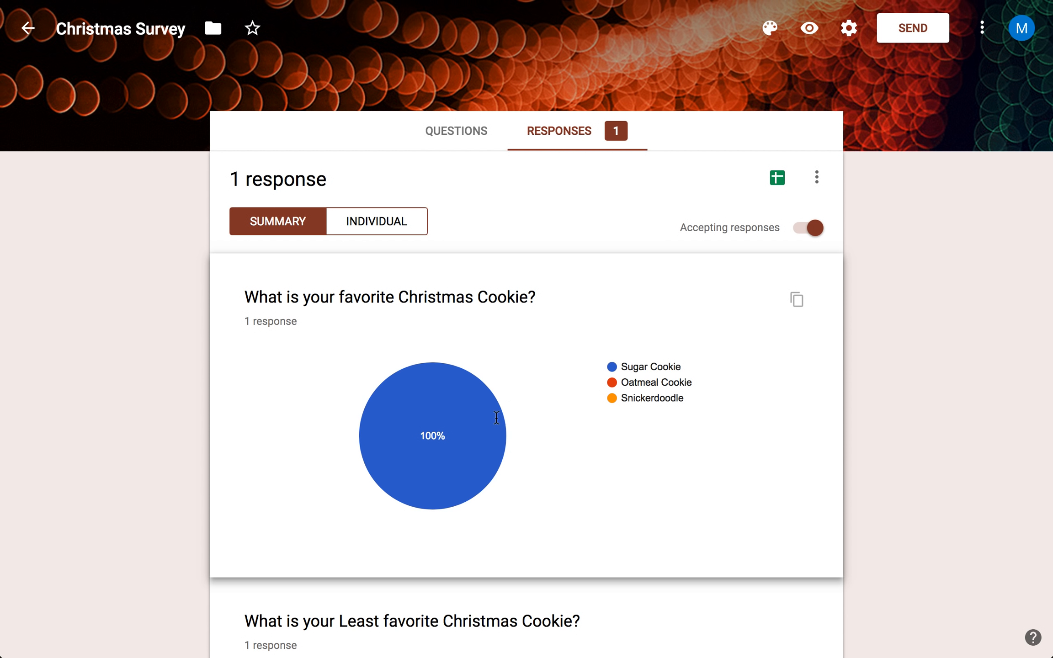
mouse_move(430, 423)
mouse_move(400, 3)
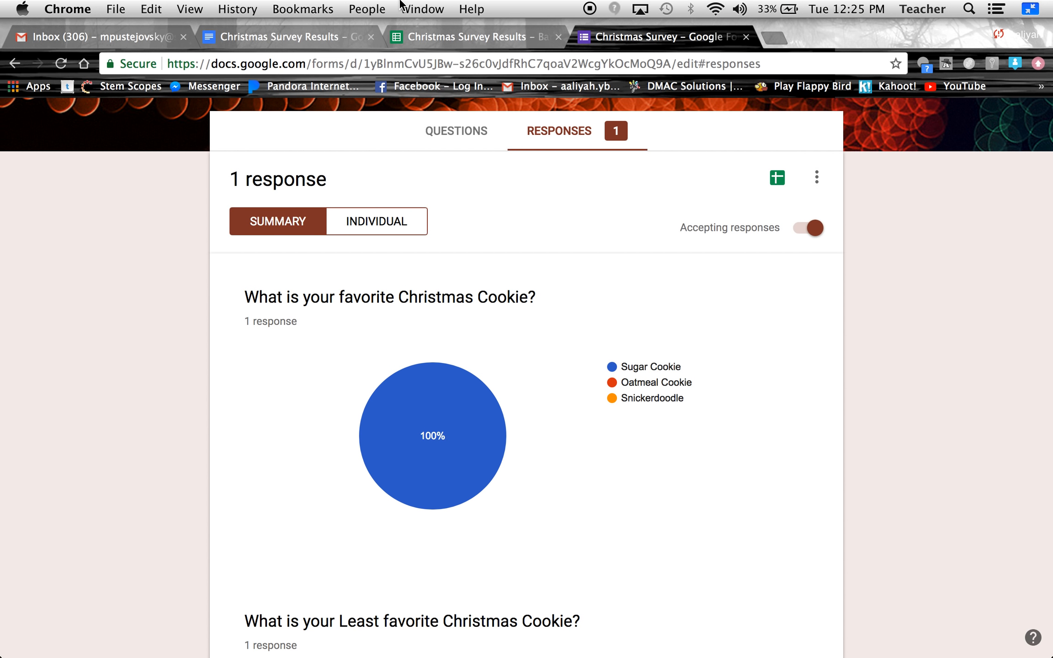
Step: Return to the bar chart spreadsheet and set the Favorite Cookie counts to 4 for Sugar, 3 for Oatmeal and 6 for Snickerdoodle
click(329, 38)
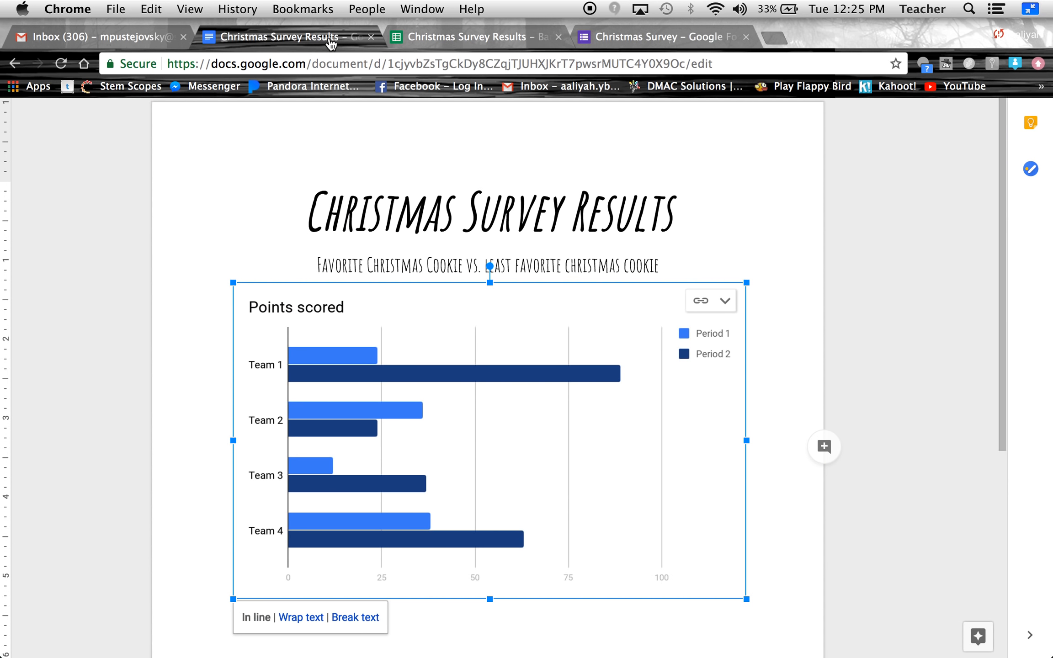
click(413, 34)
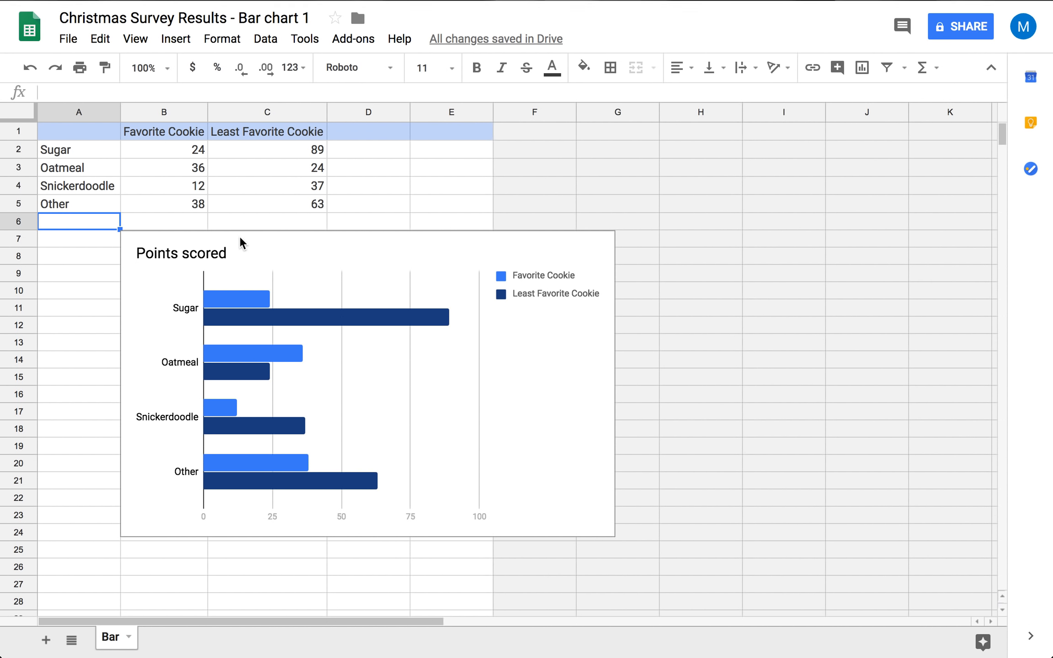
click(194, 152)
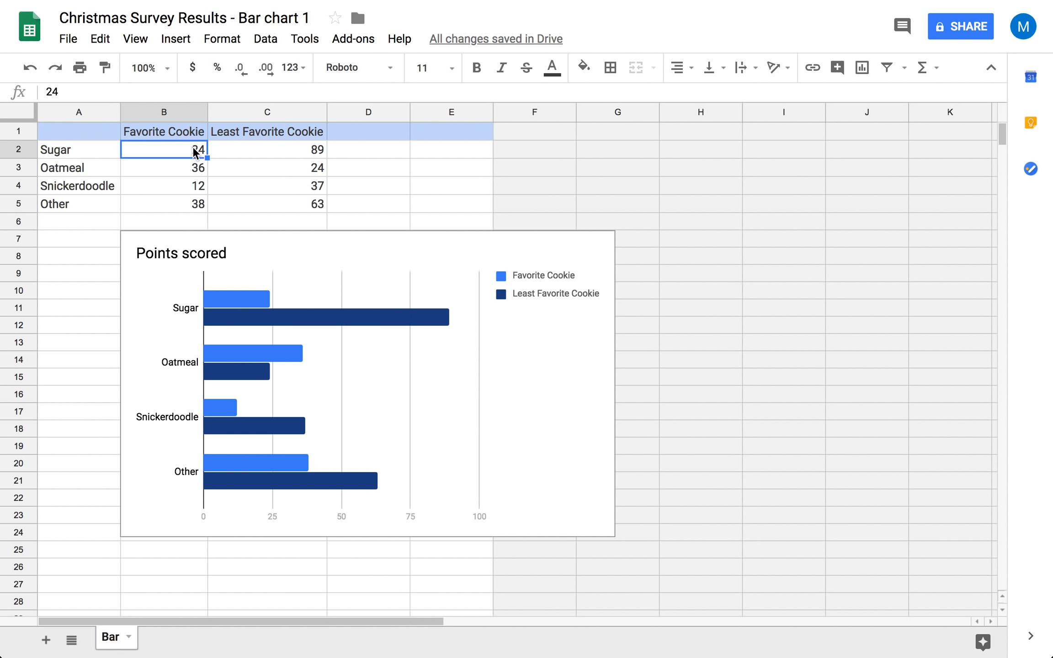
text(4)
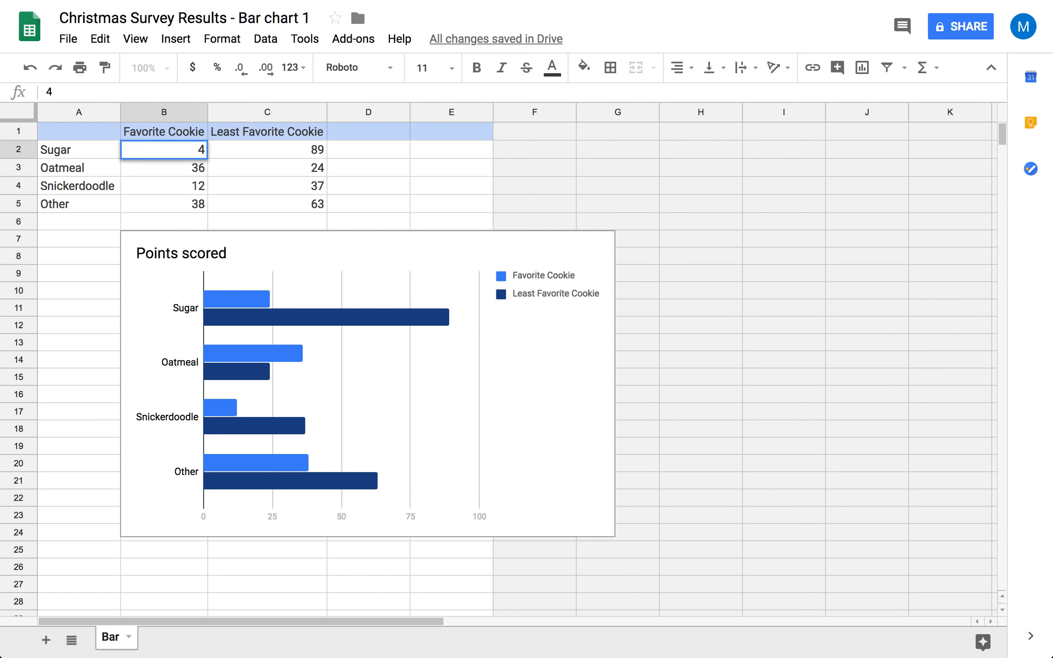
key(Return)
text(3)
key(Return)
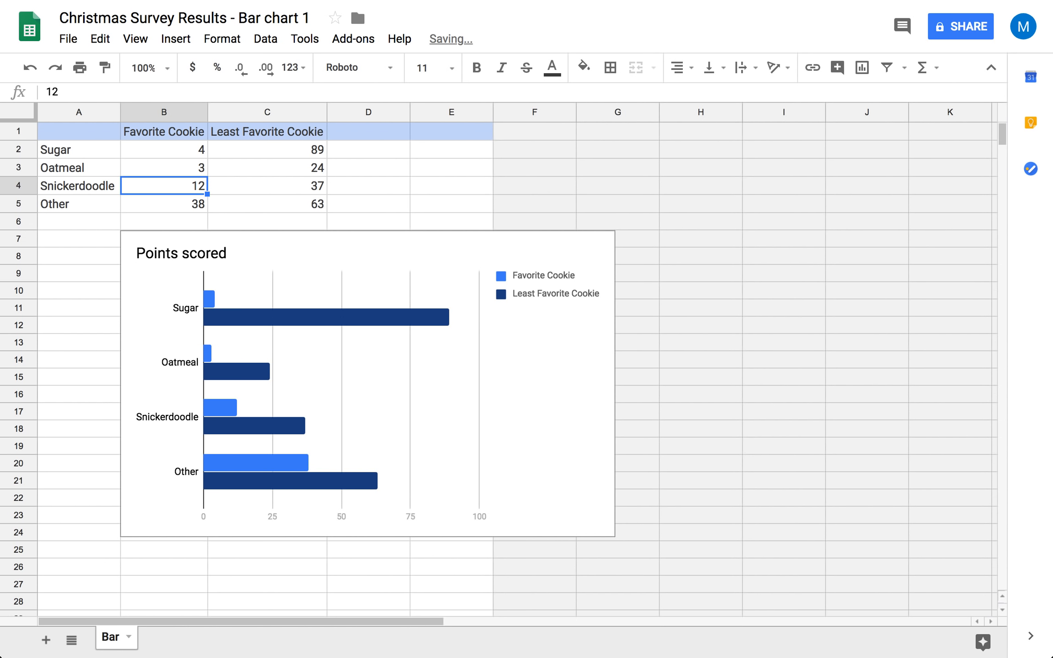
text(6)
key(Return)
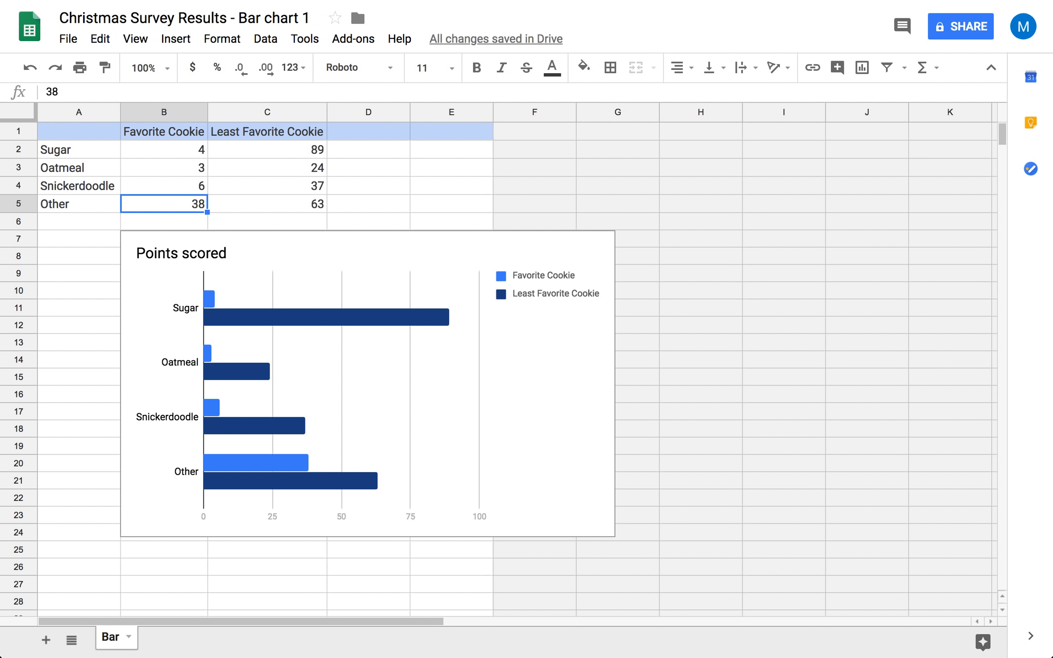
Step: Clear the "Other" row in A5 to C5 and select Sugar's Least Favorite Cookie count in C2
key(Left)
key(Delete)
key(Right)
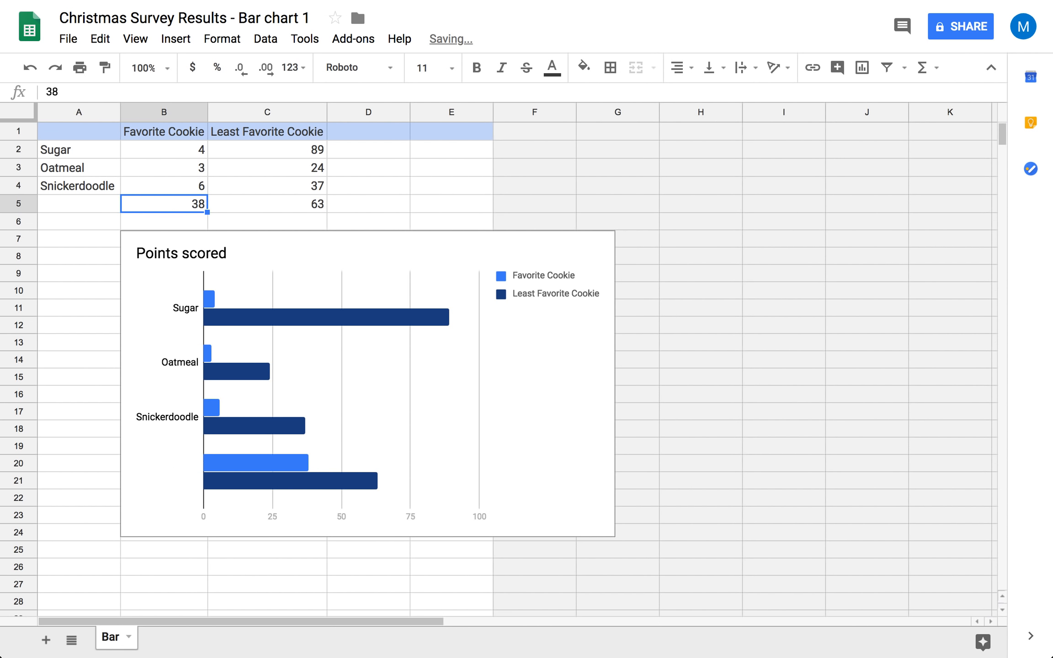
key(Delete)
key(Right)
key(Delete)
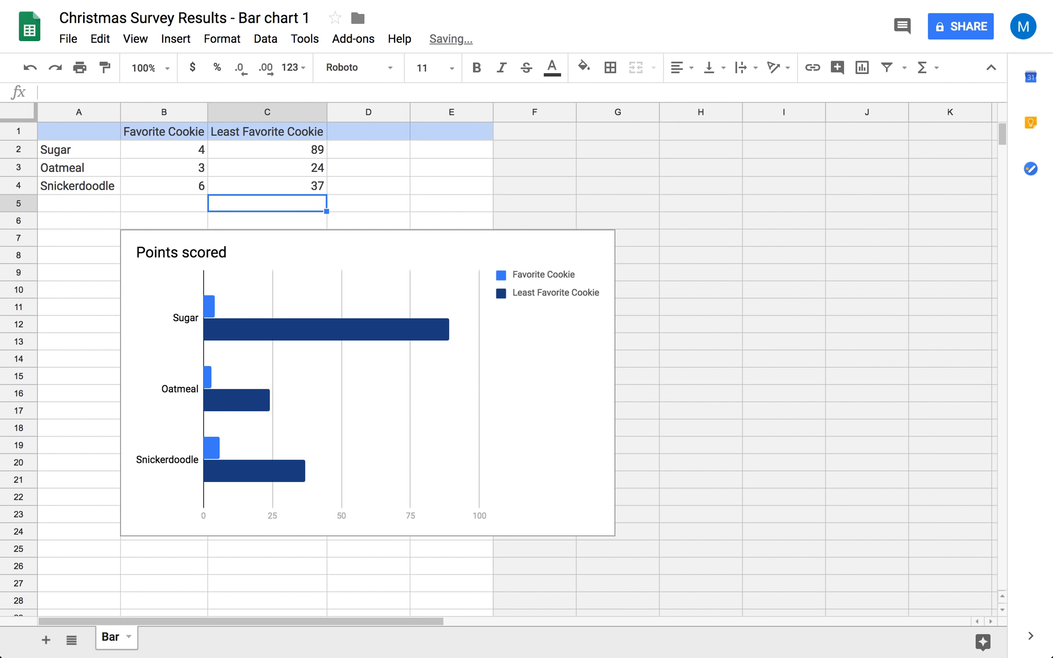
key(Left)
key(Up)
key(Up)
key(Up)
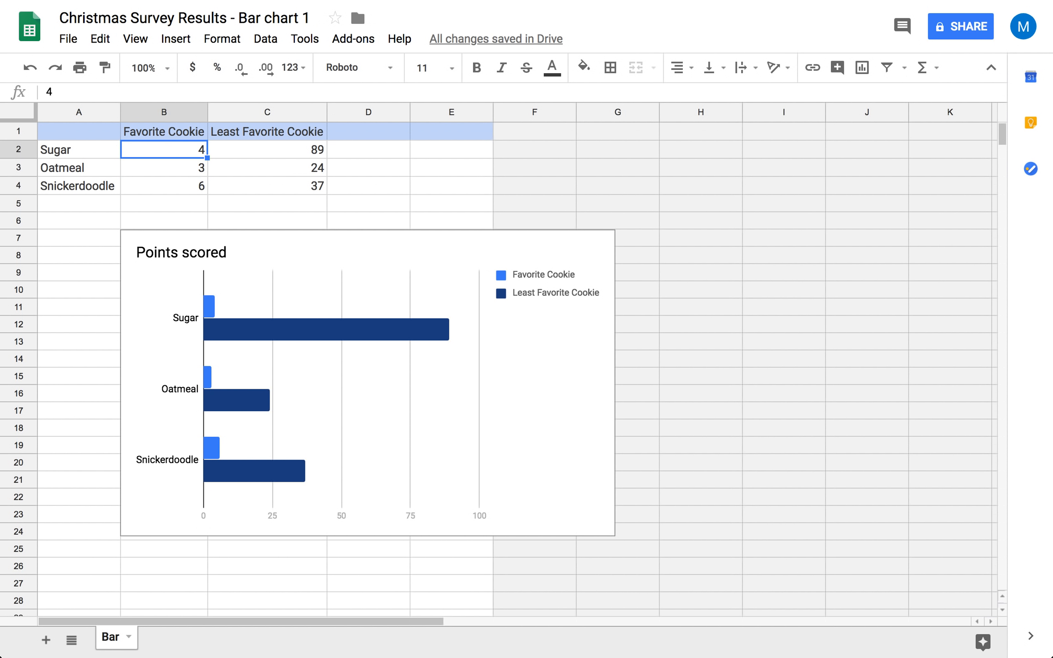
key(Right)
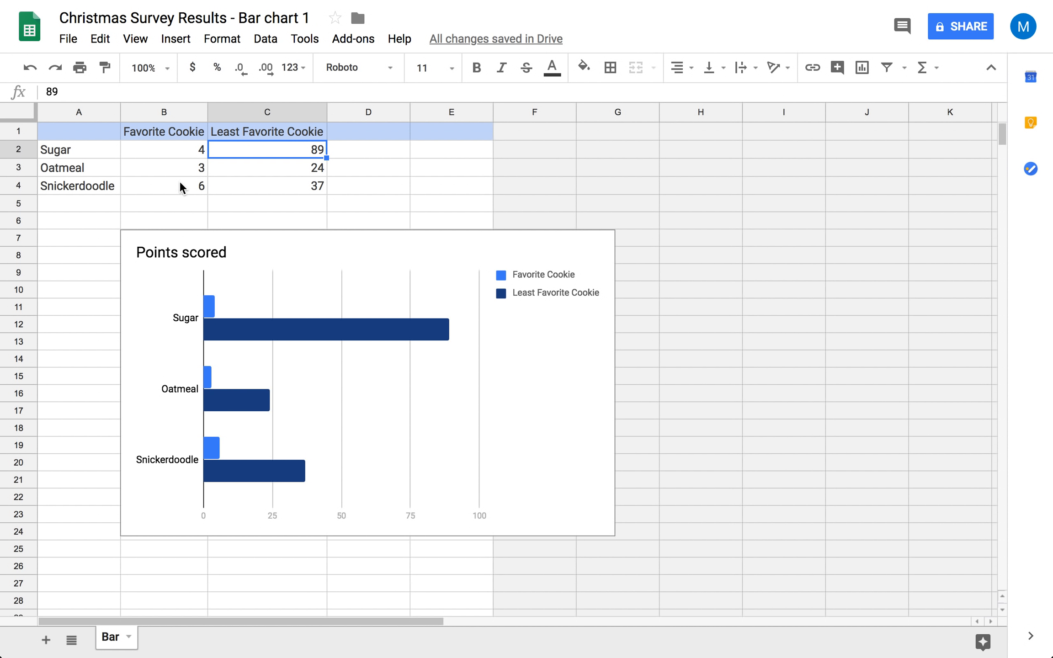
Step: Check the least favorite cookie responses in the Christmas Survey form, and view the linked chart in the results document
mouse_move(224, 3)
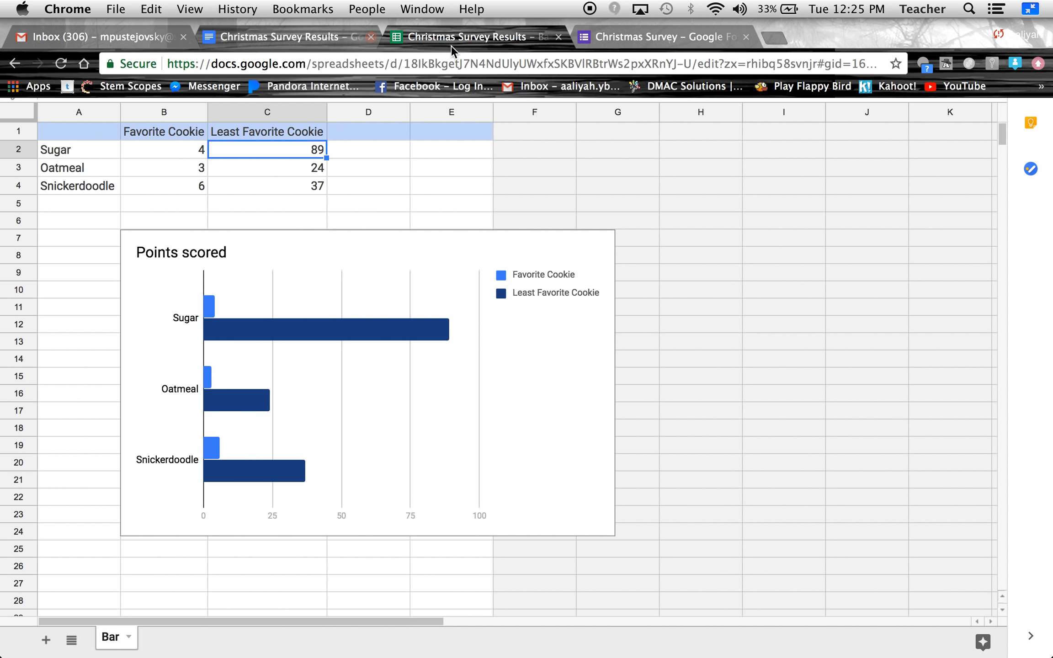
click(610, 32)
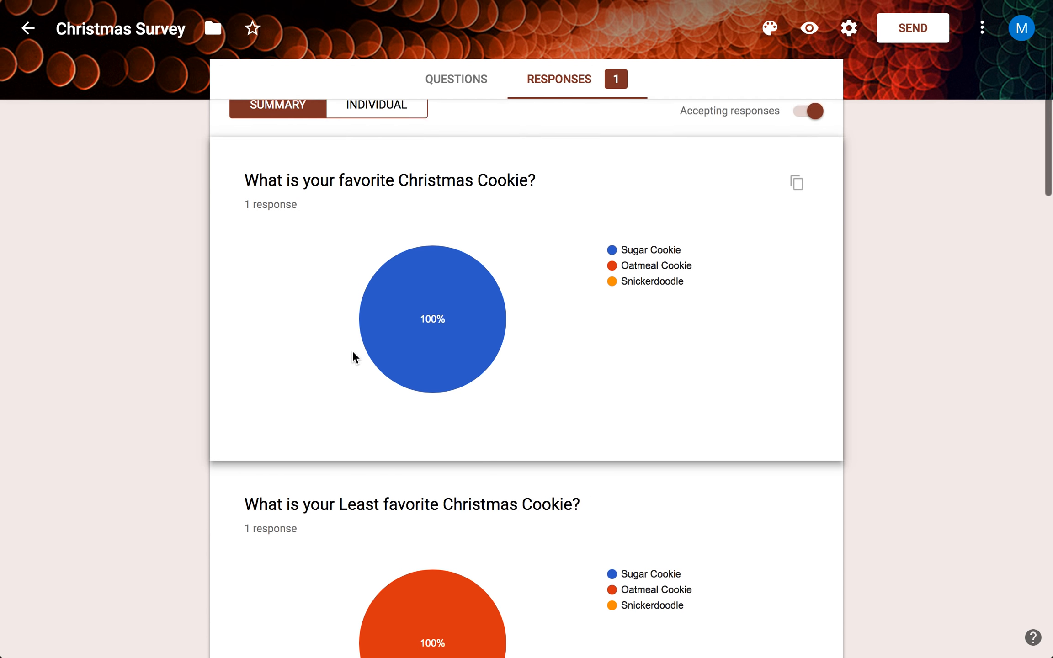
scroll(352, 351, down, 3)
scroll(354, 359, down, 2)
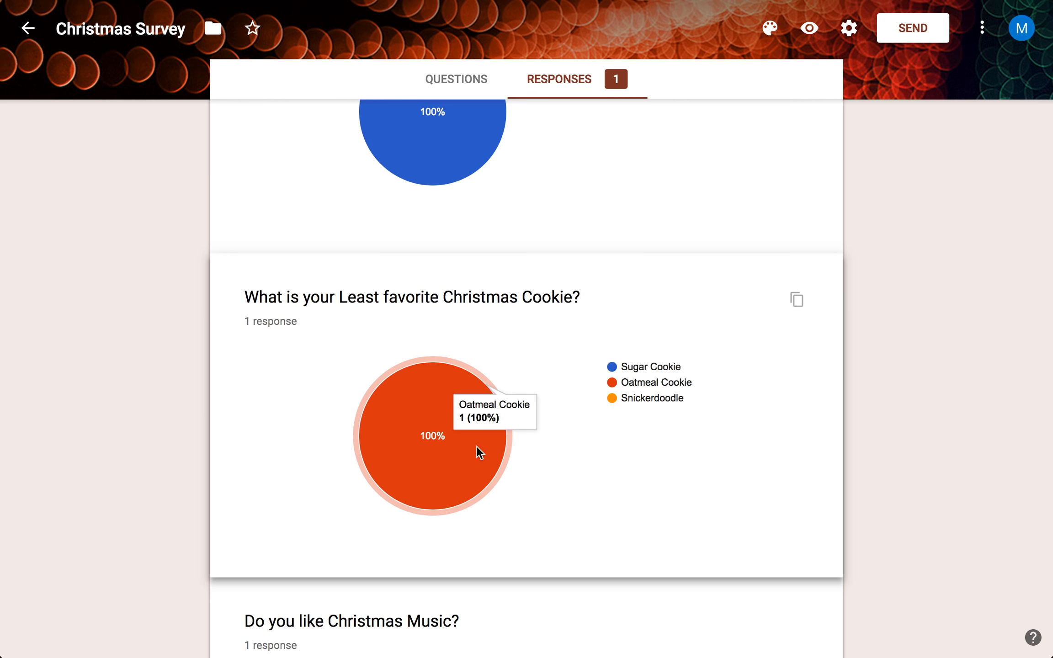
mouse_move(357, 2)
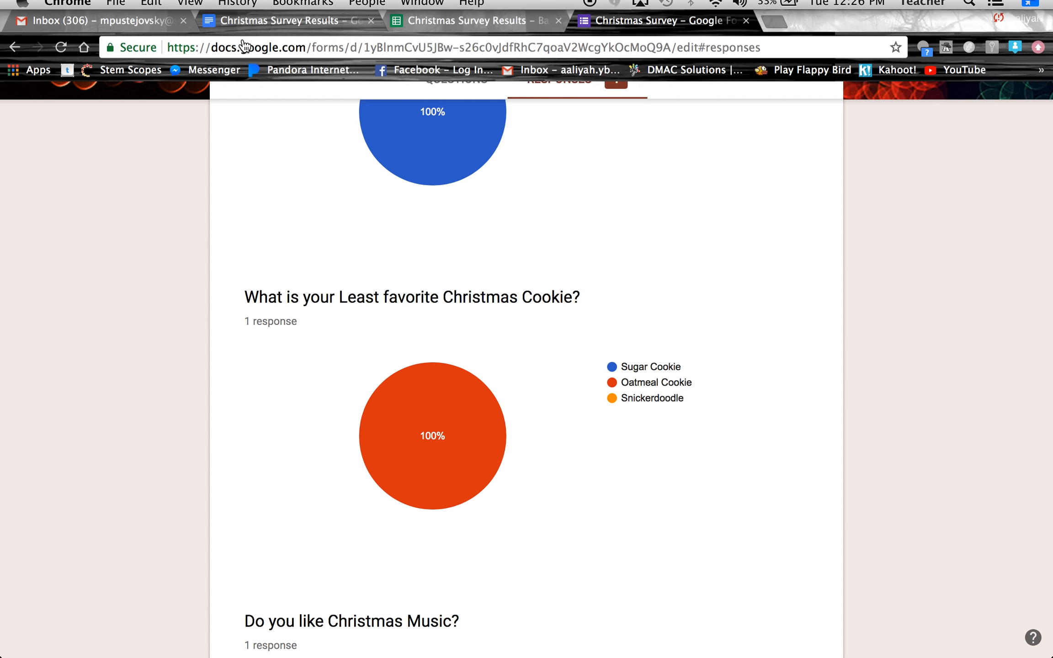
click(275, 20)
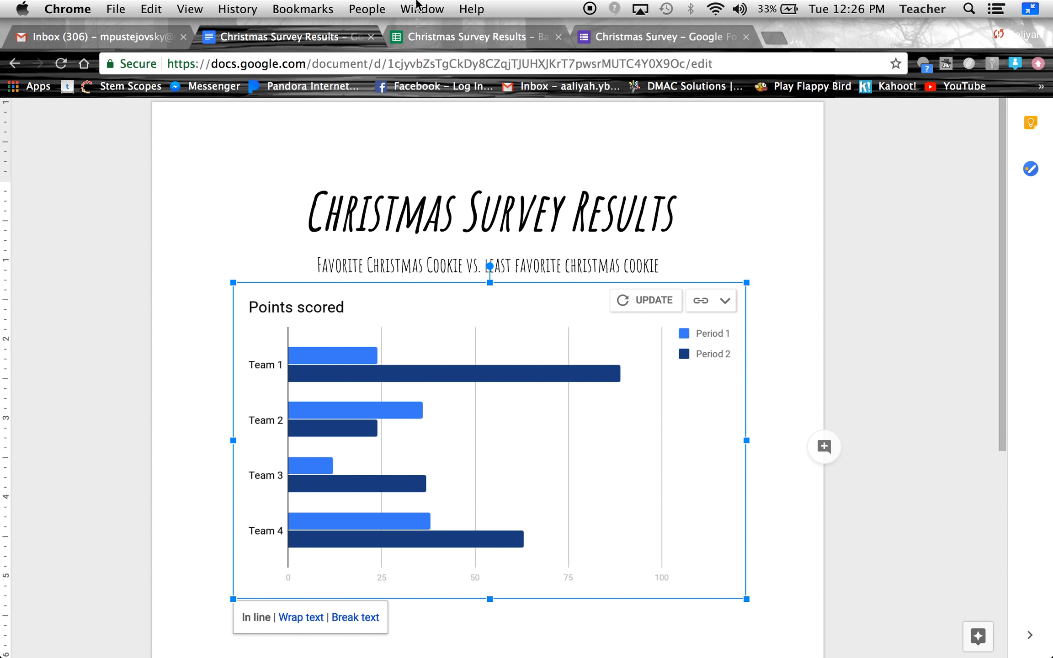
Step: Back in the spreadsheet, set the Least Favorite Cookie counts to 2 for Sugar, 6 for Oatmeal and 1 for Snickerdoodle
click(442, 28)
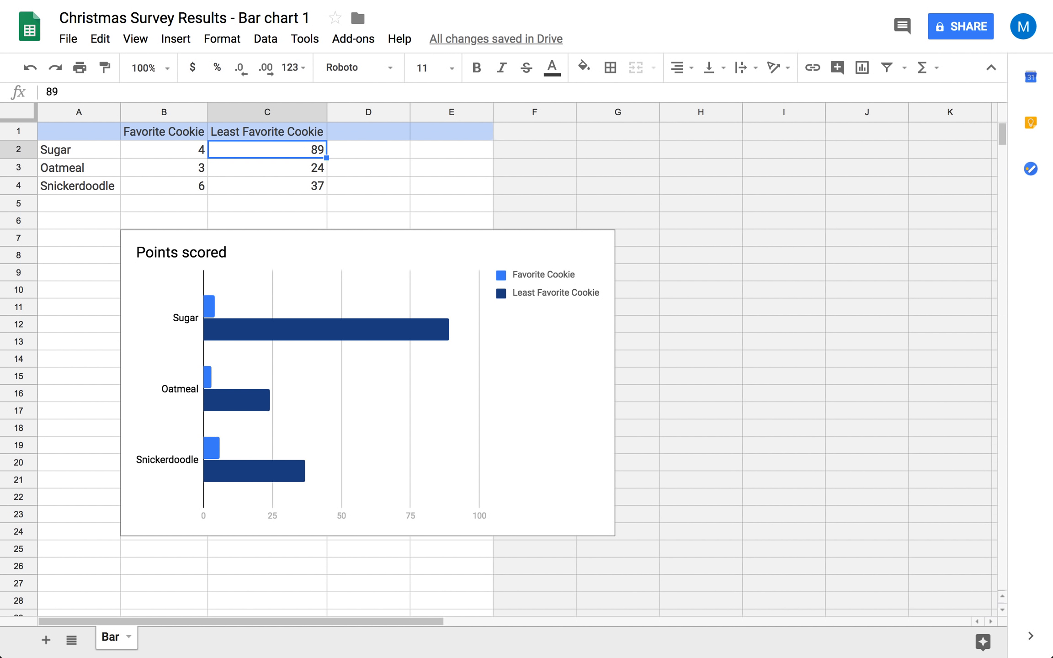
text(2)
key(Return)
text(6)
key(Return)
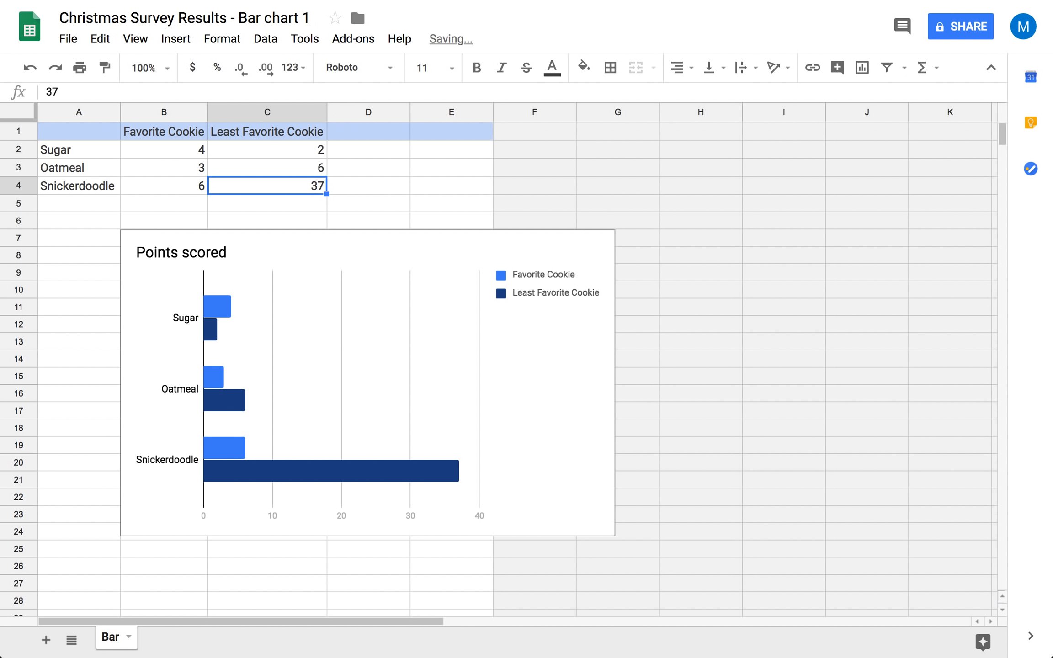
text(1)
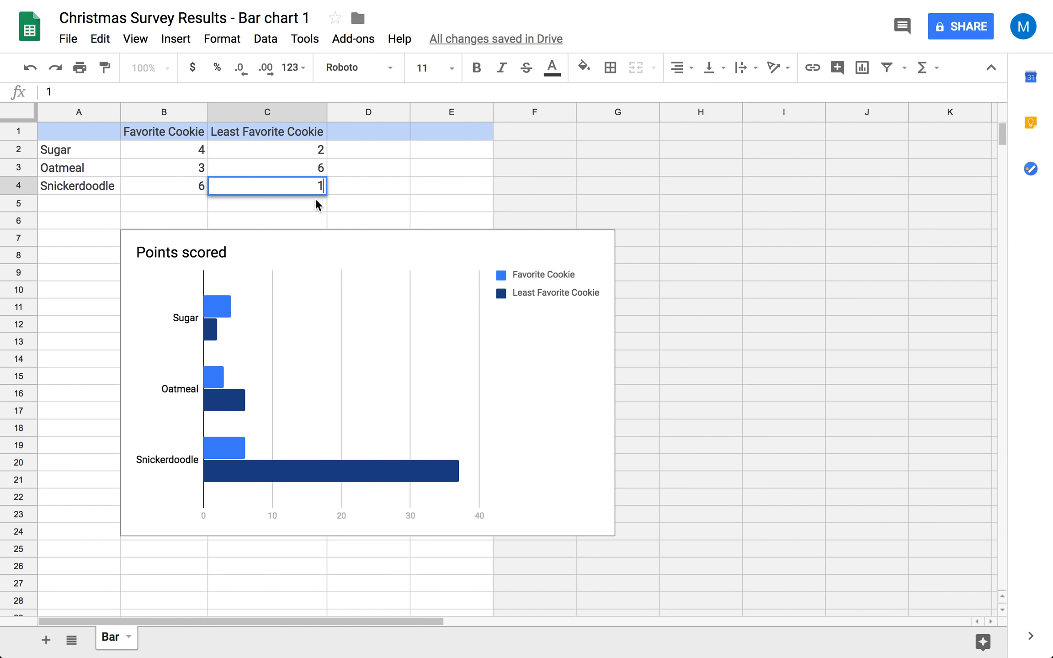
key(Tab)
key(Tab)
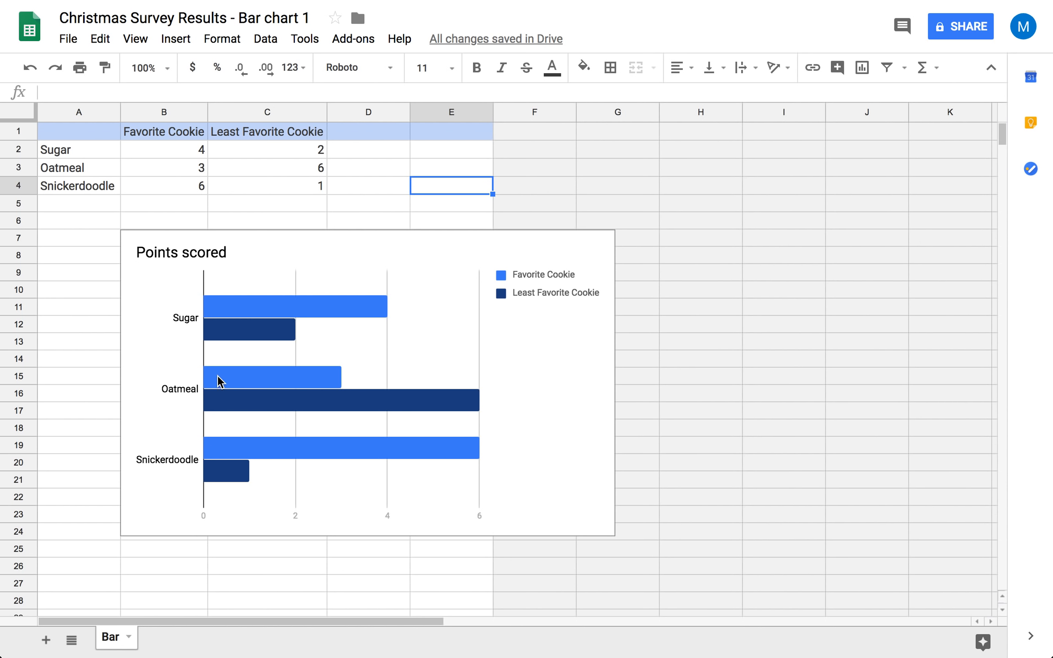
Step: Replace the bar chart's title with "Christmas Cookies"
click(171, 253)
double_click(184, 258)
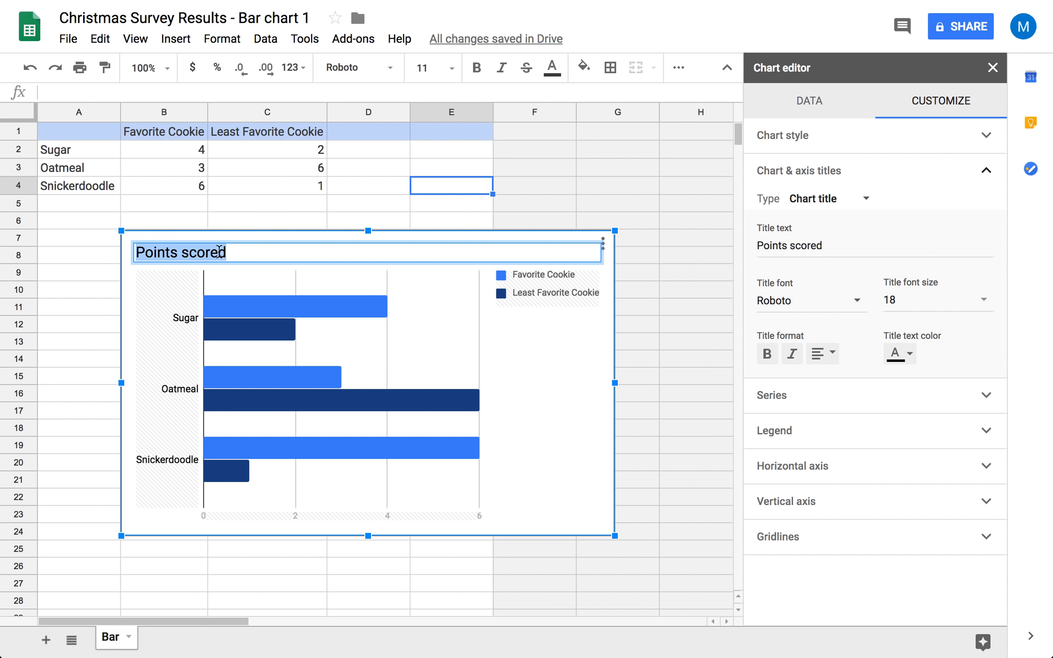
text(Christma)
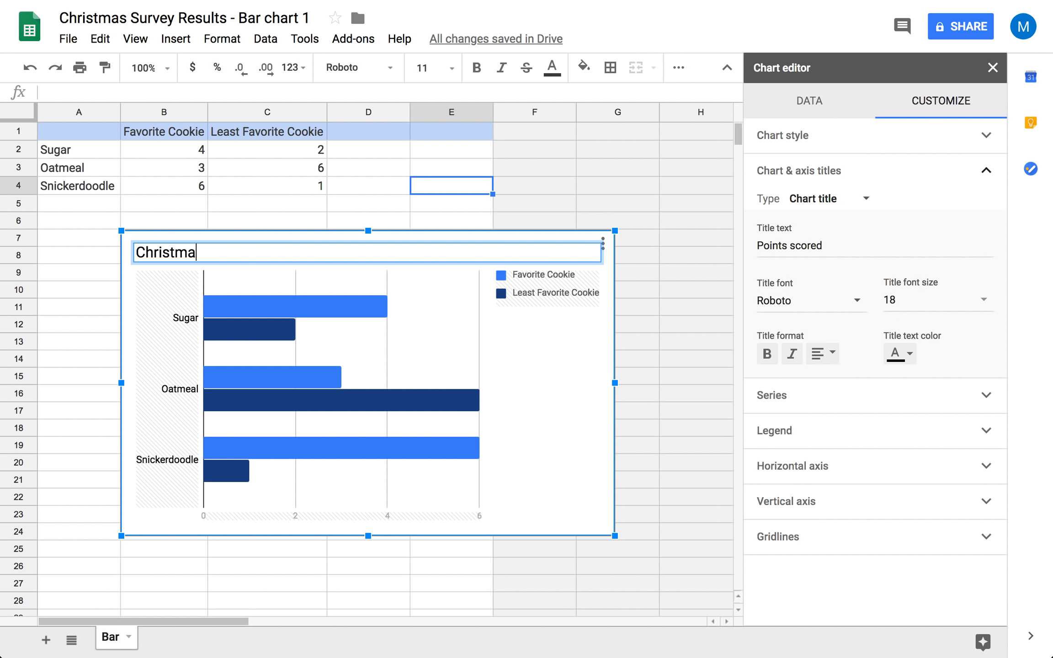
text(s Cookie S)
key(BackSpace)
key(BackSpace)
text(s)
click(105, 293)
Step: Center the chart title and set its text color to red
double_click(180, 253)
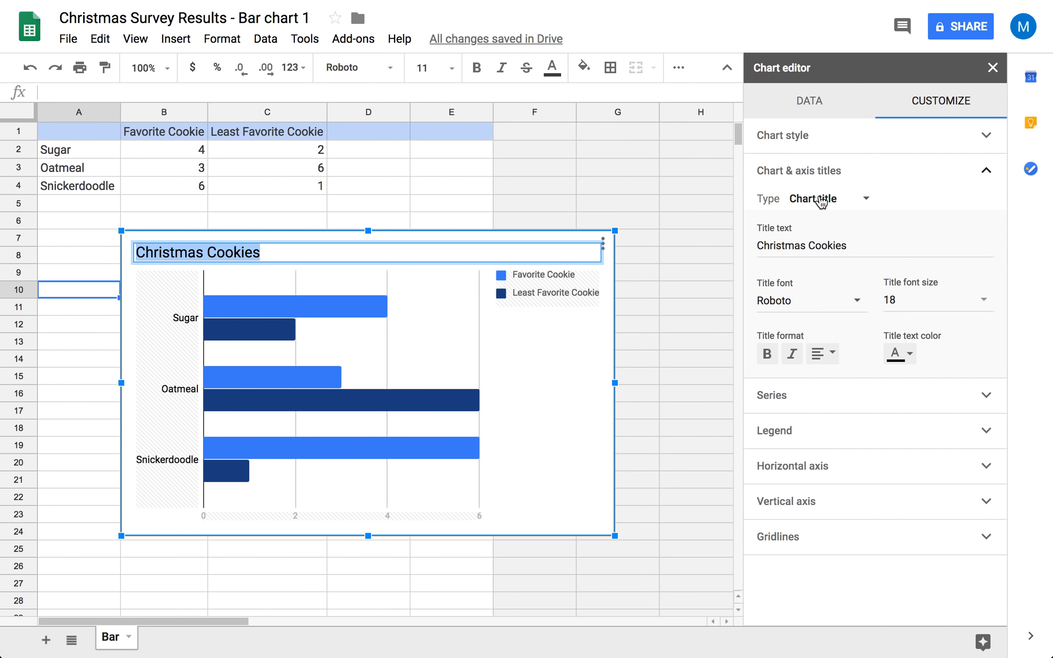
click(831, 361)
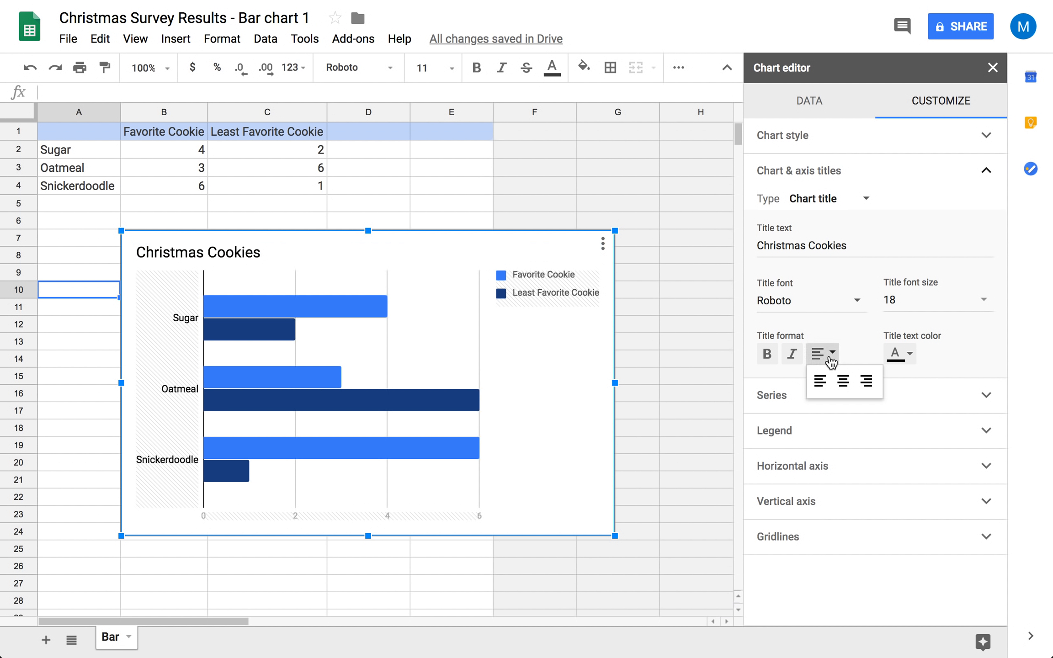
click(843, 387)
click(909, 354)
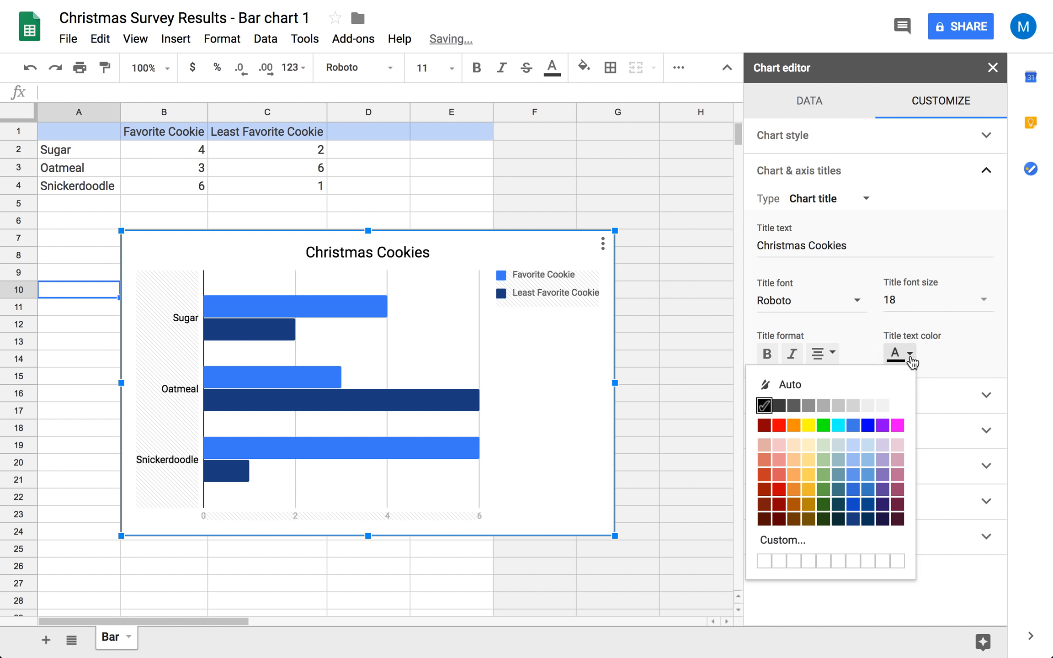
click(782, 428)
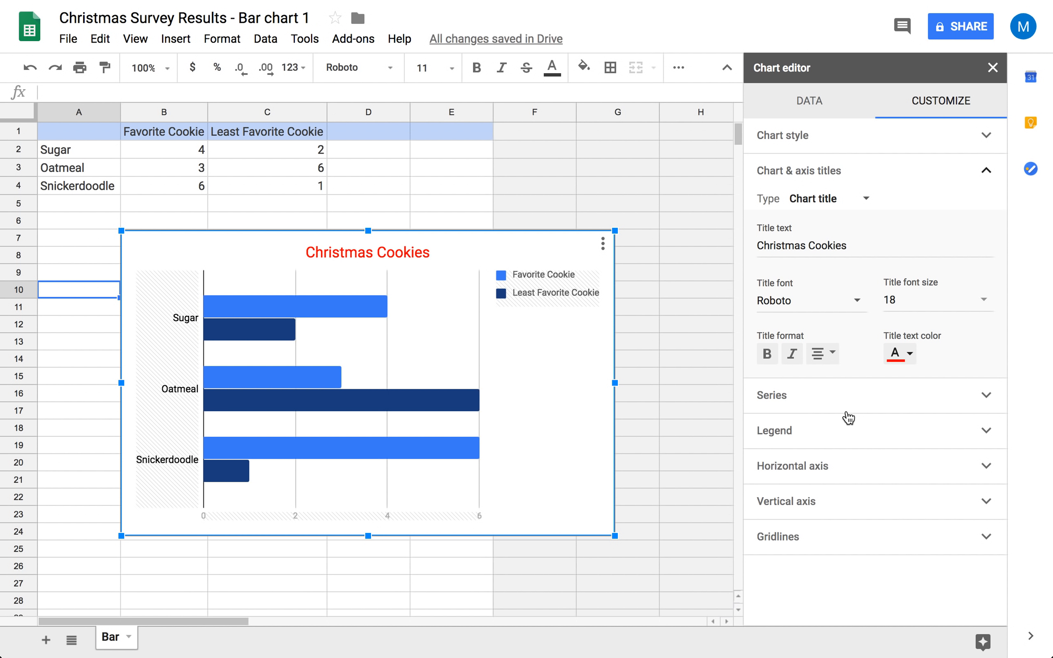
Step: Turn on data labels for all chart series, trying out error bars but leaving them off
click(970, 404)
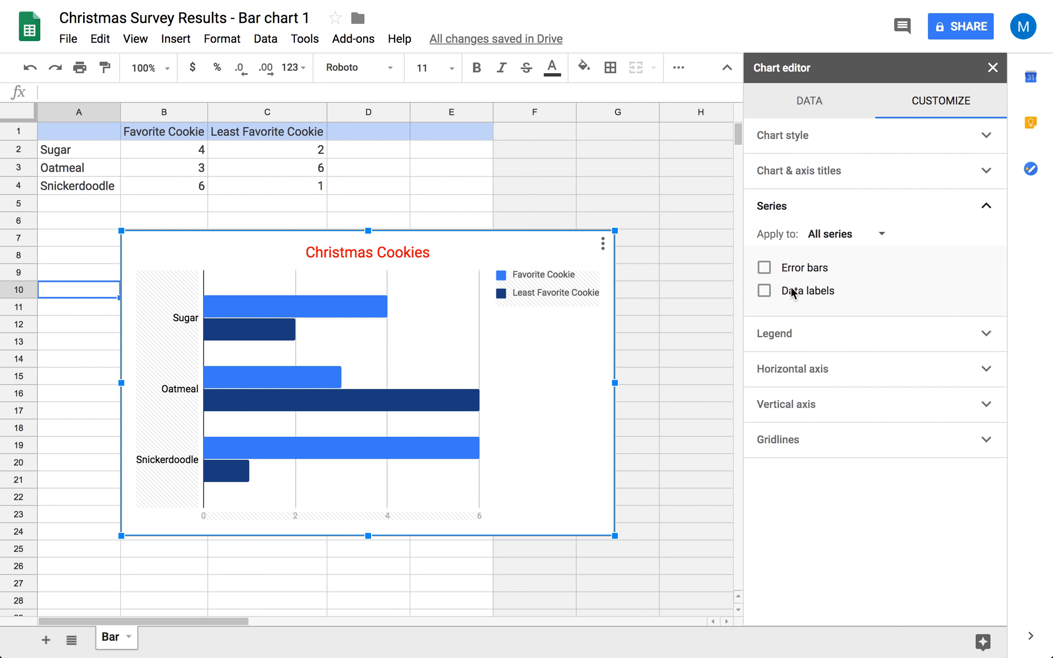
click(764, 292)
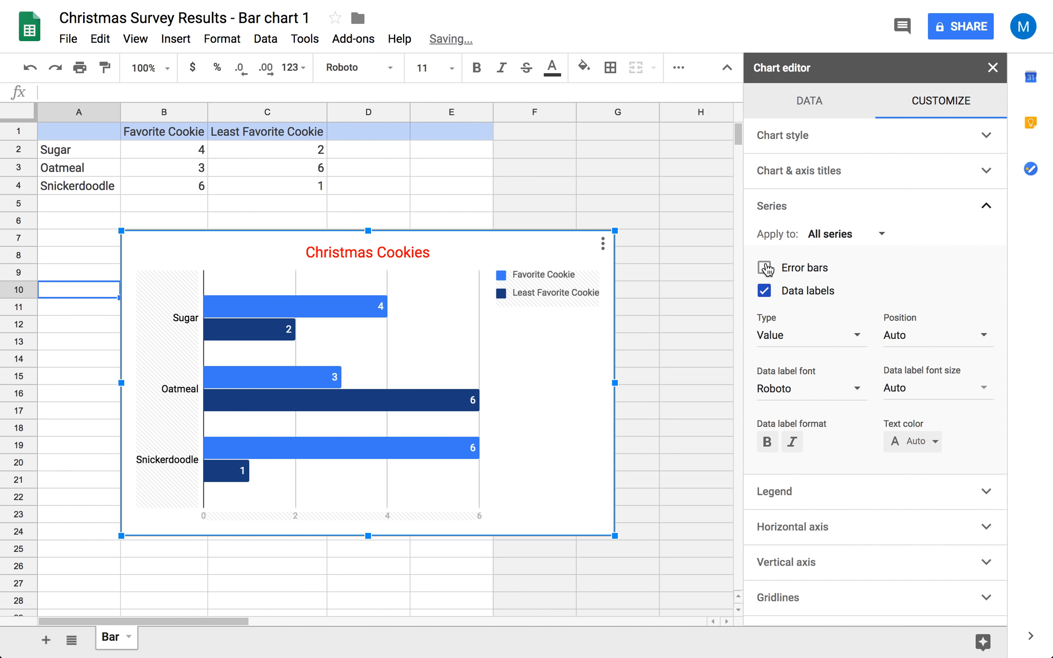
click(766, 271)
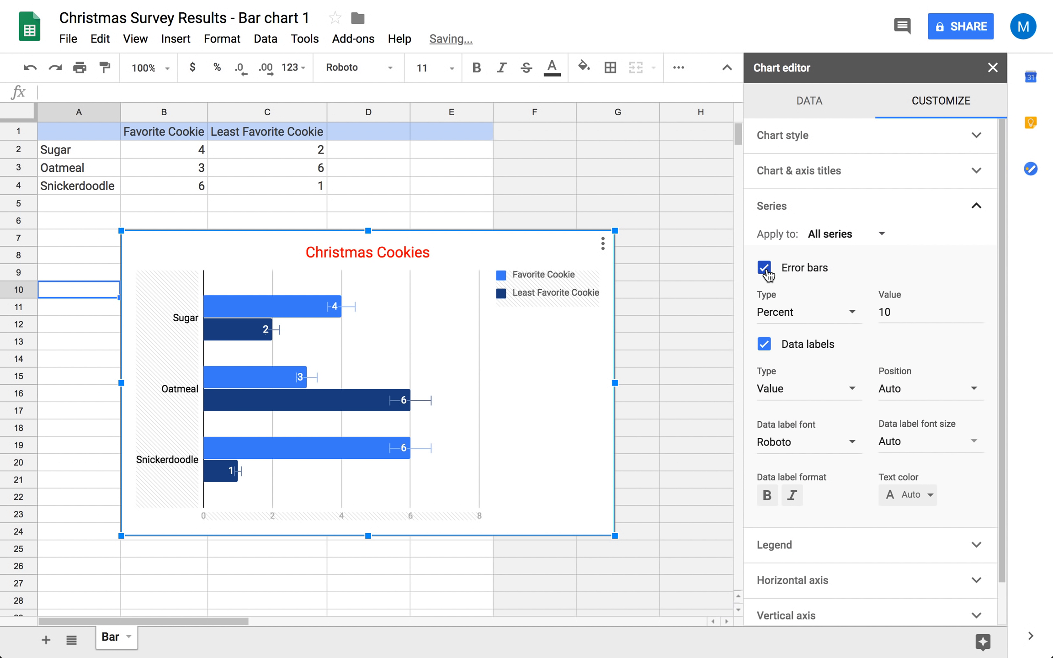
click(766, 269)
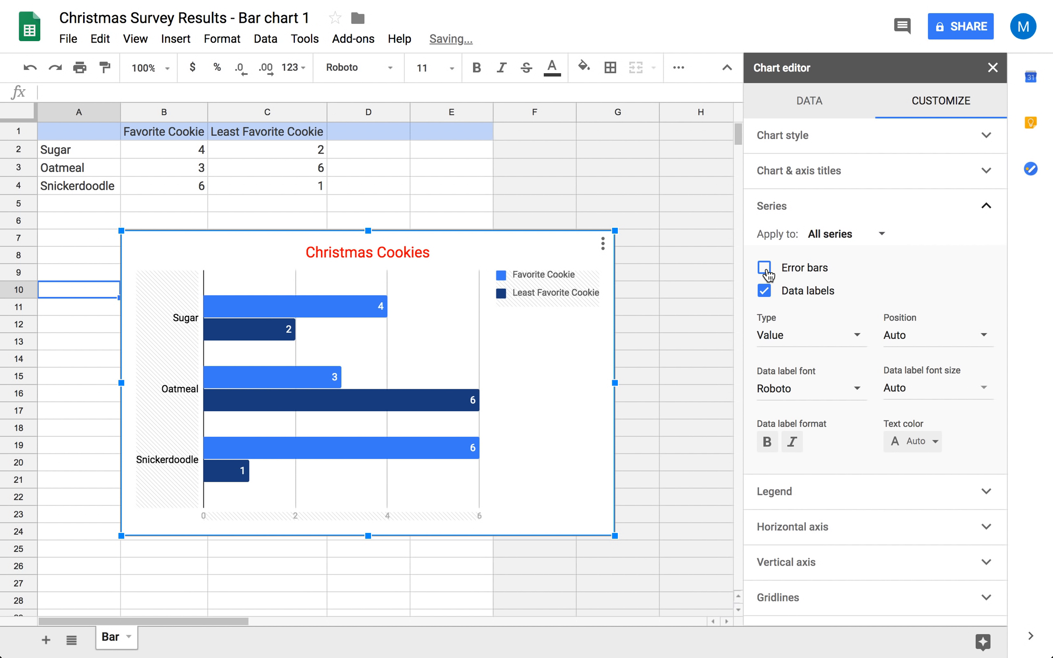
click(764, 292)
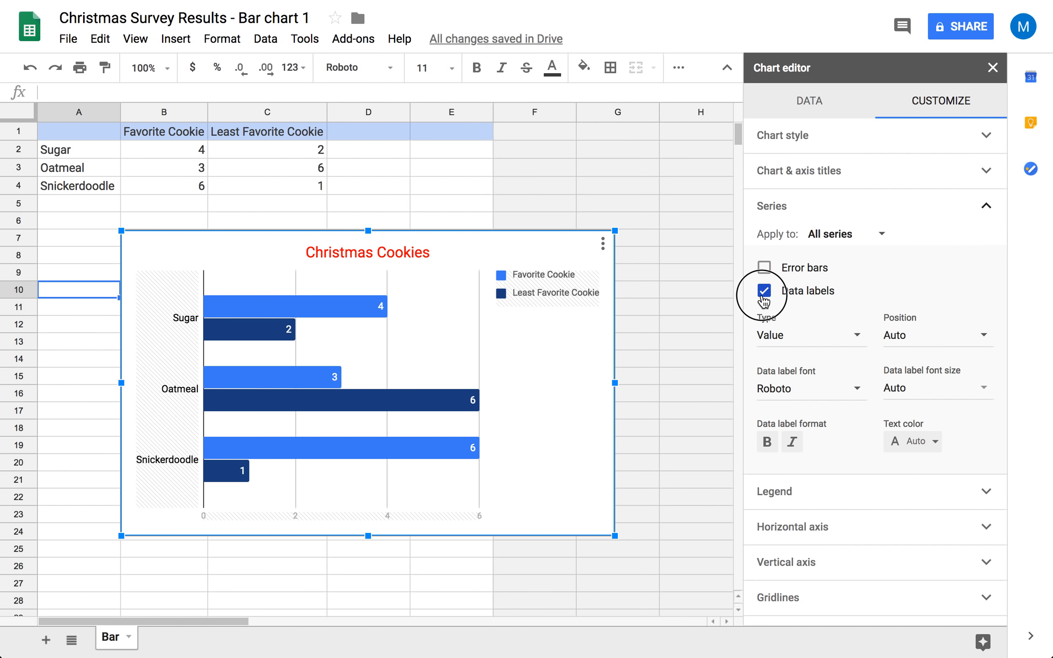
click(764, 293)
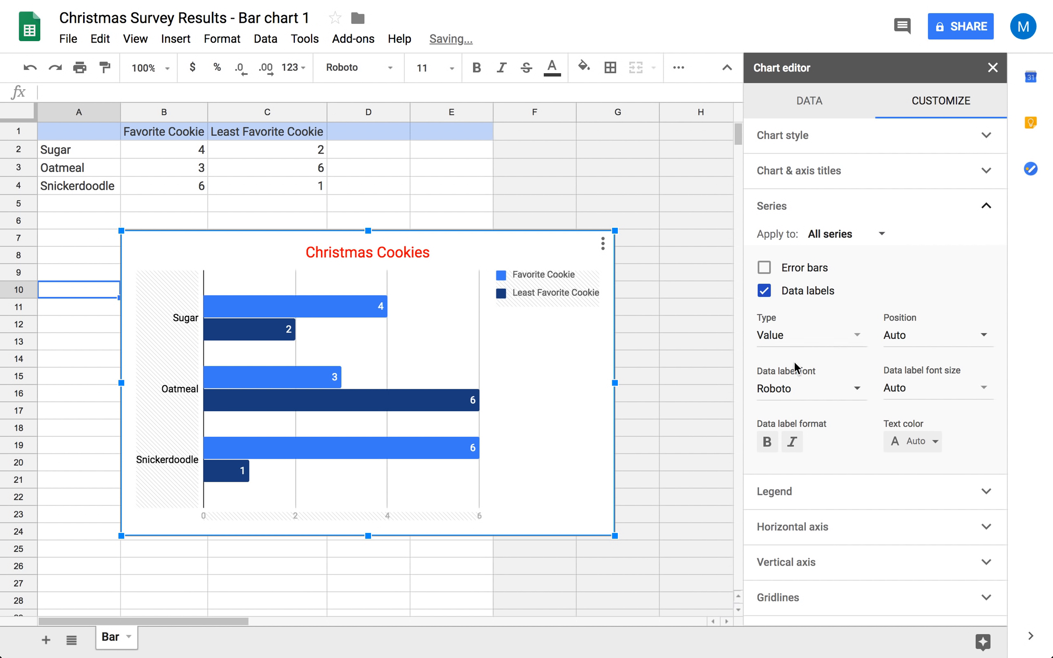
Step: Set the data label font to Courier New and the legend font to Wide
click(816, 397)
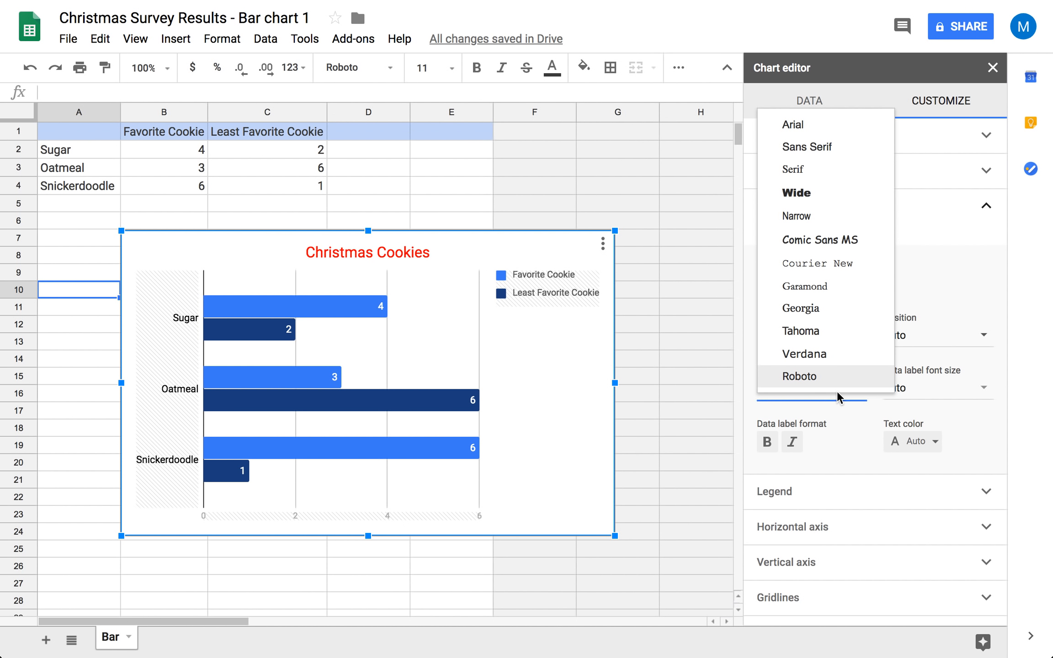
click(830, 268)
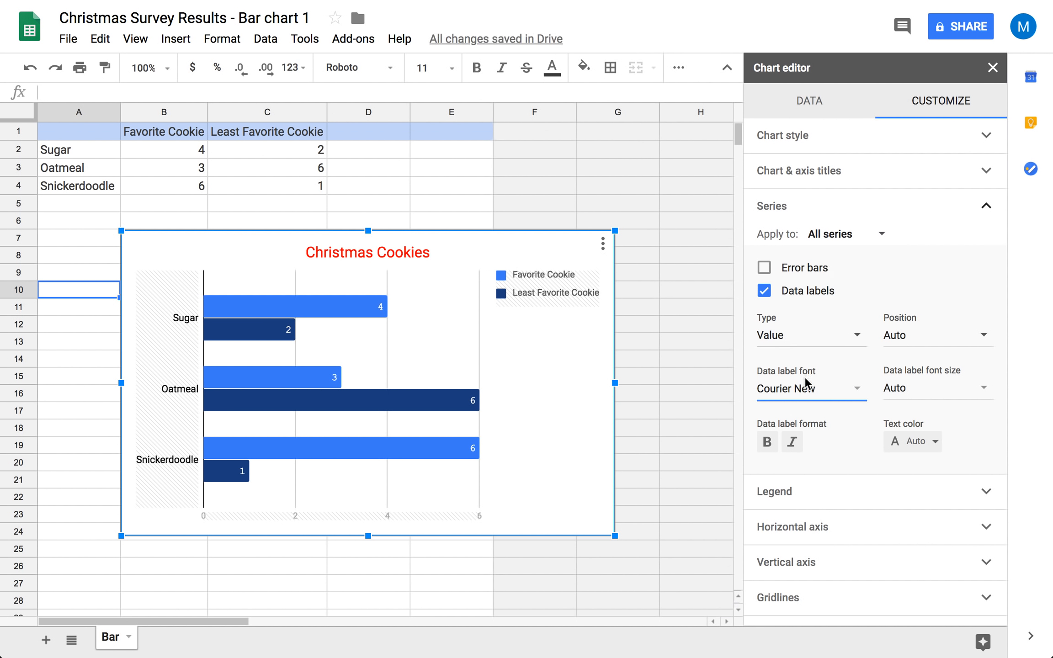
click(984, 499)
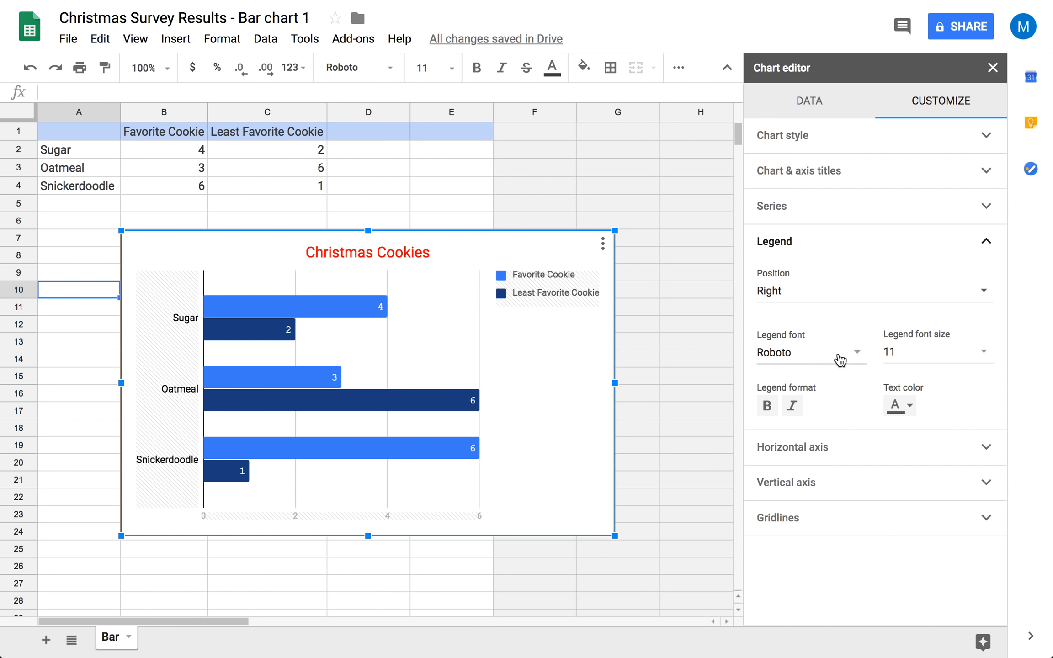
click(854, 359)
click(823, 159)
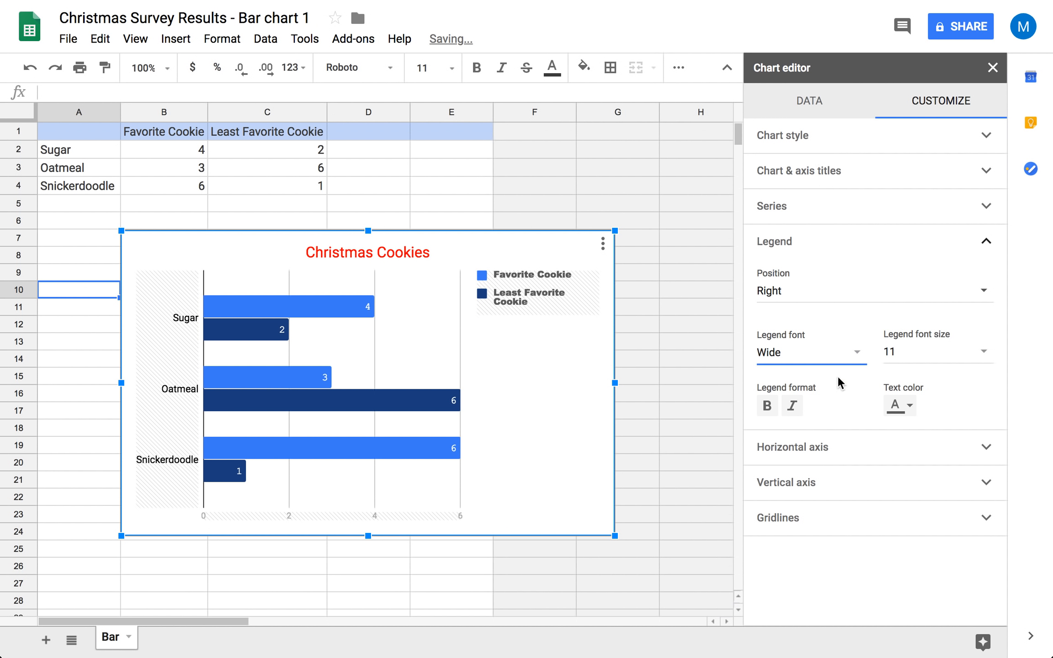
Step: Change the chart legend's font to Comic Sans and its text color to red
click(845, 358)
click(840, 396)
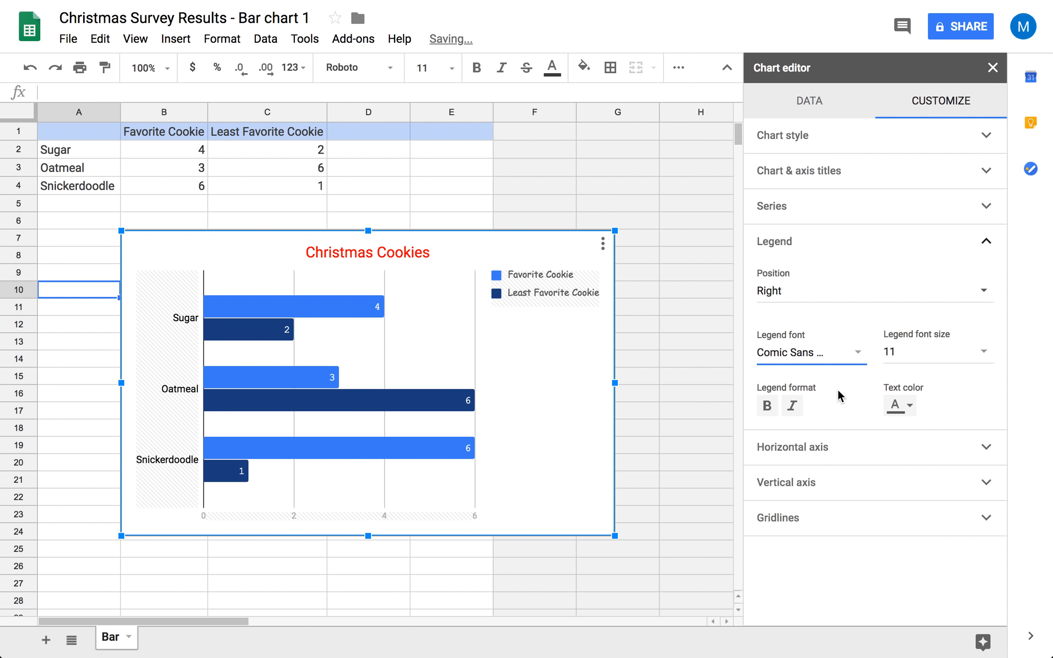
click(901, 407)
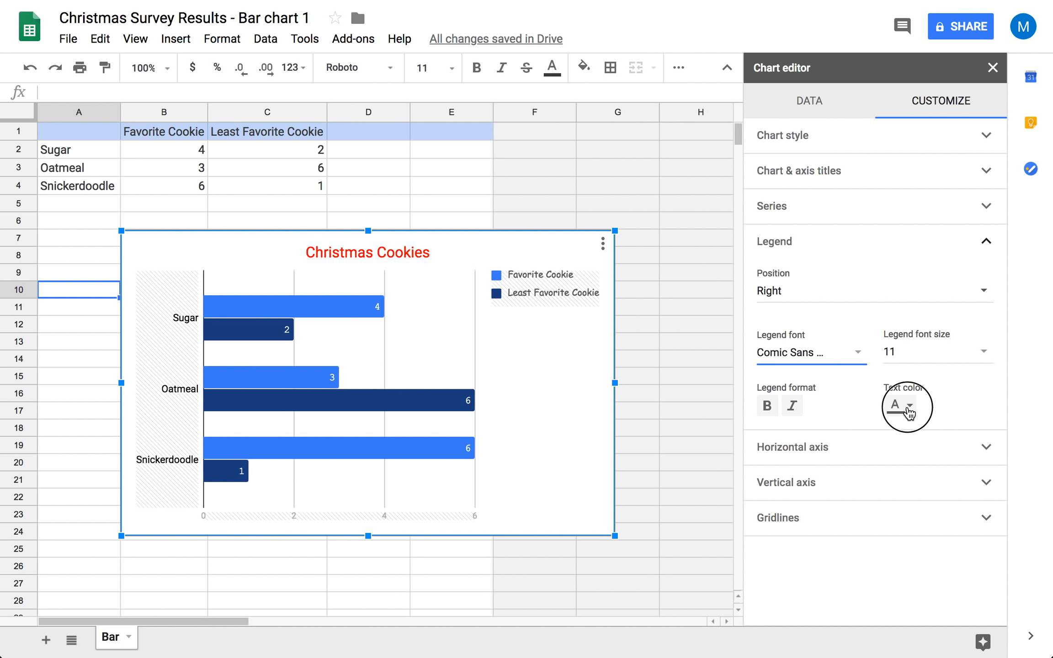
click(780, 478)
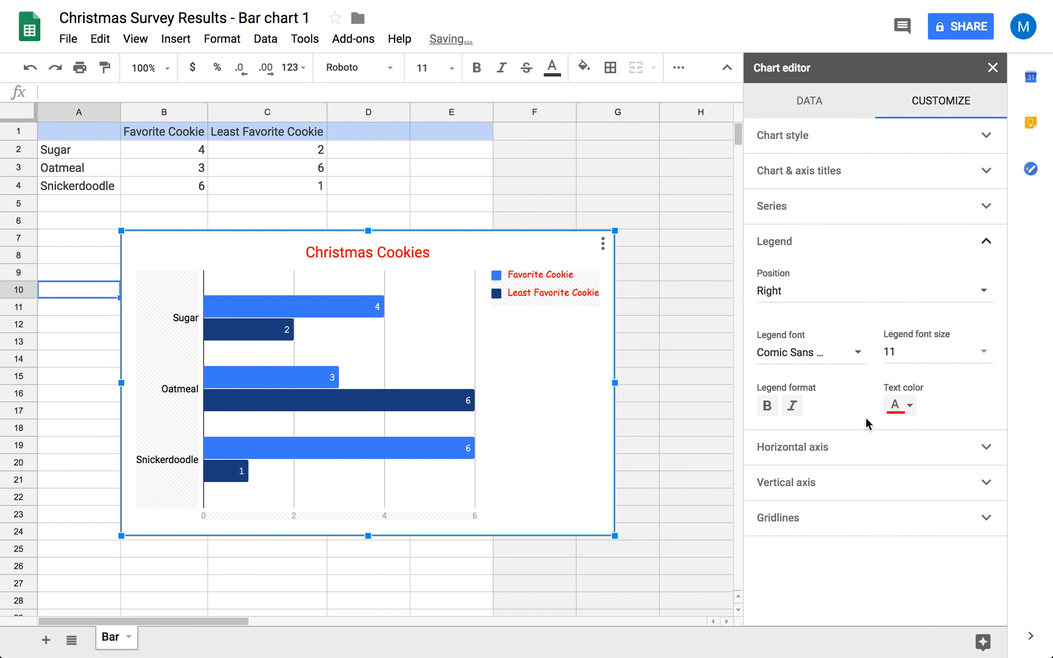
Step: Turn on the chart's 3D style, trying out Compare mode and Maximize but leaving both off
click(895, 131)
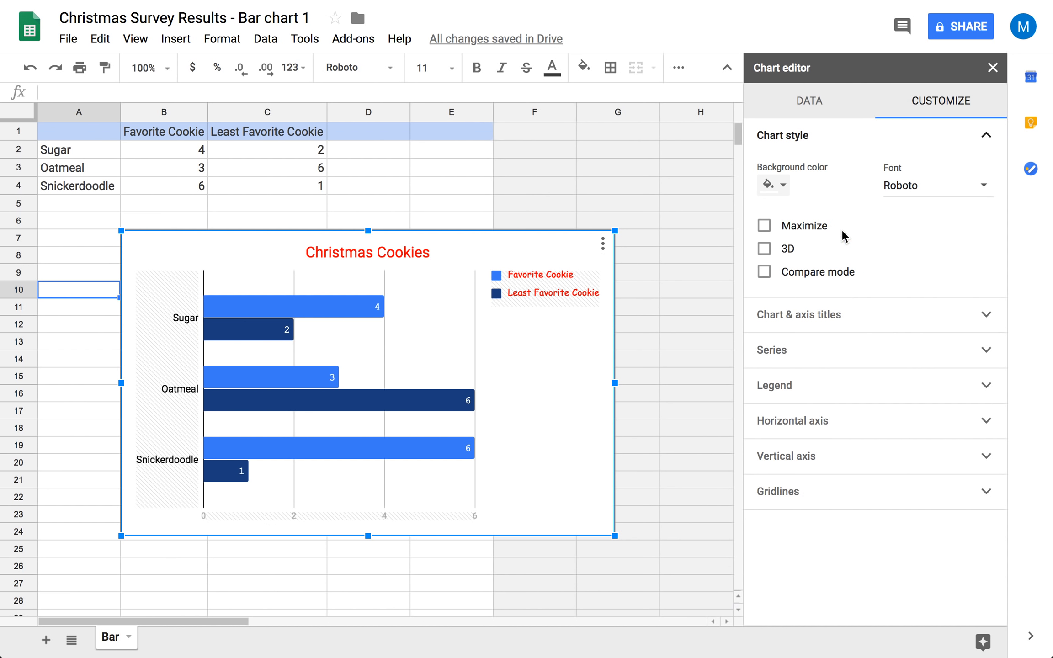
click(762, 249)
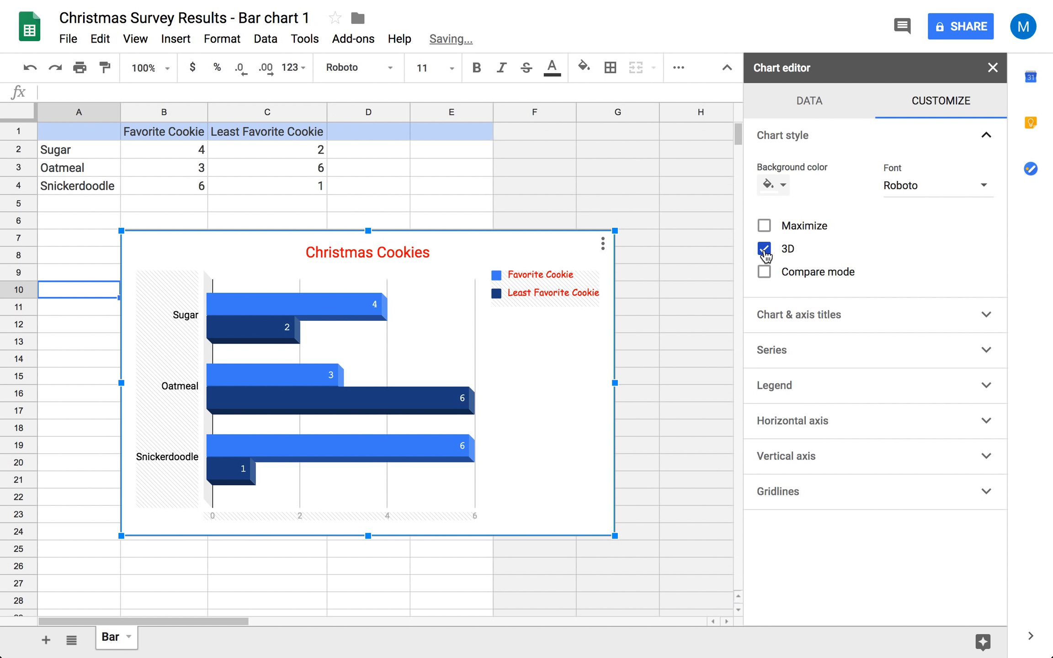
click(764, 251)
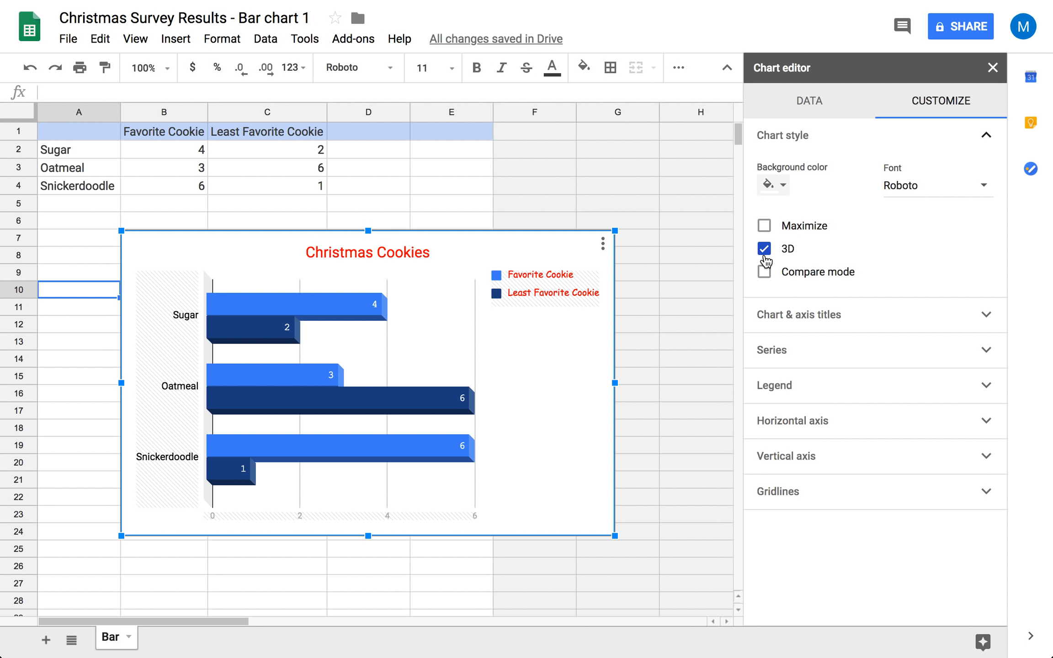
click(765, 274)
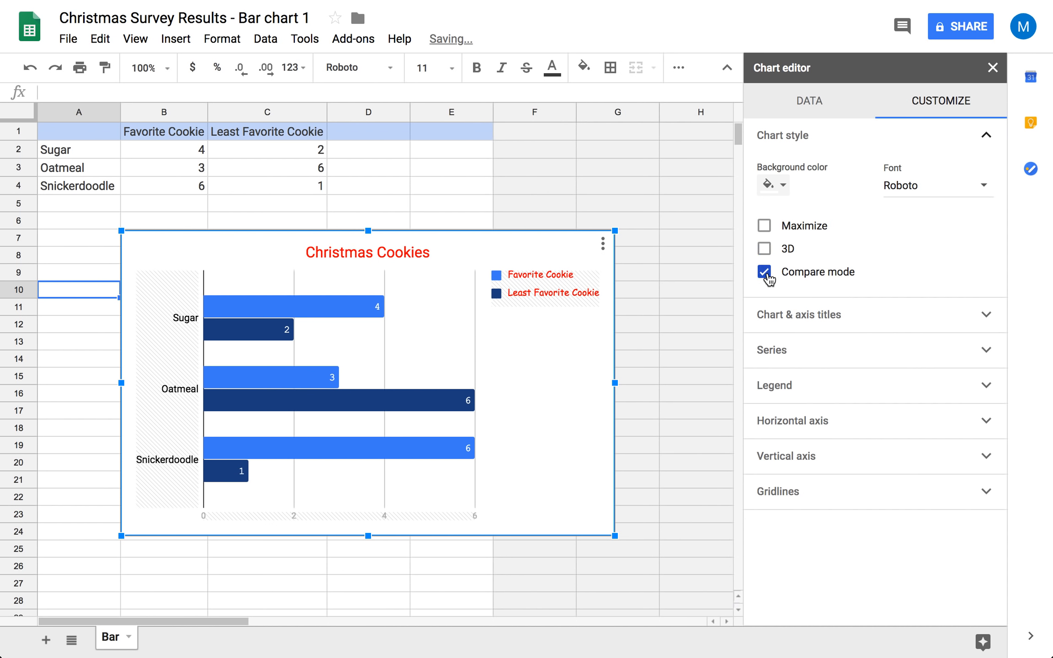
click(765, 272)
click(765, 228)
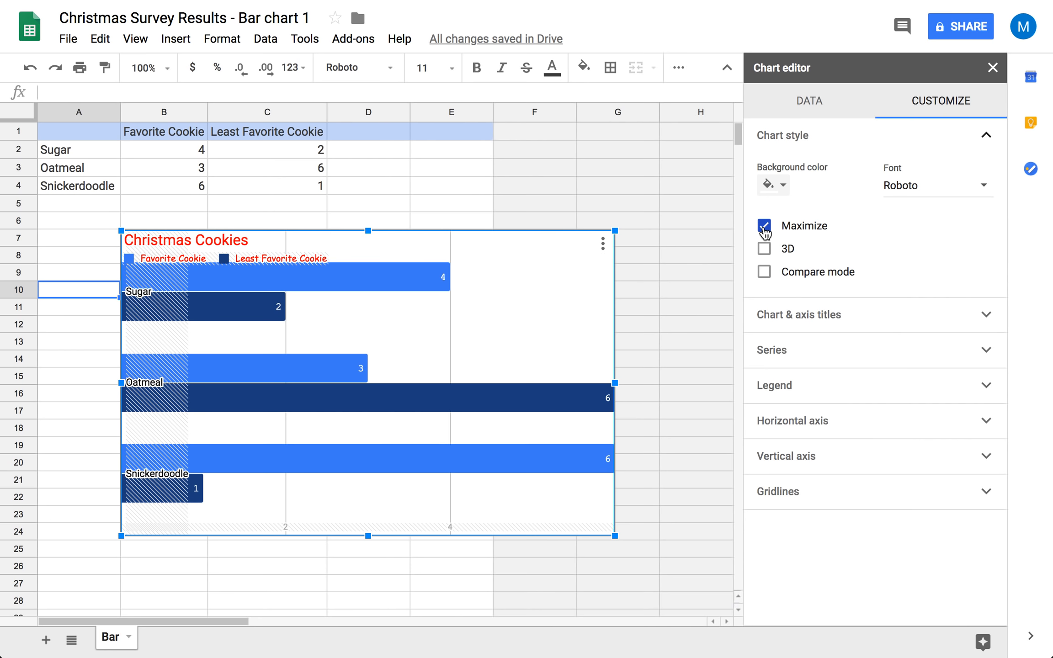
click(764, 228)
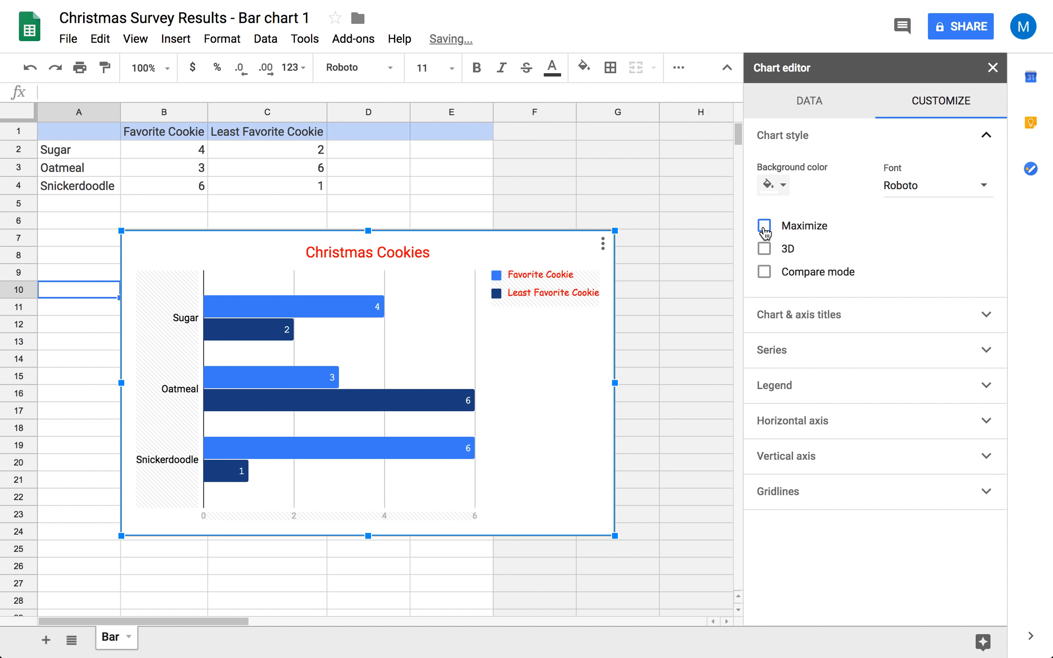
click(767, 252)
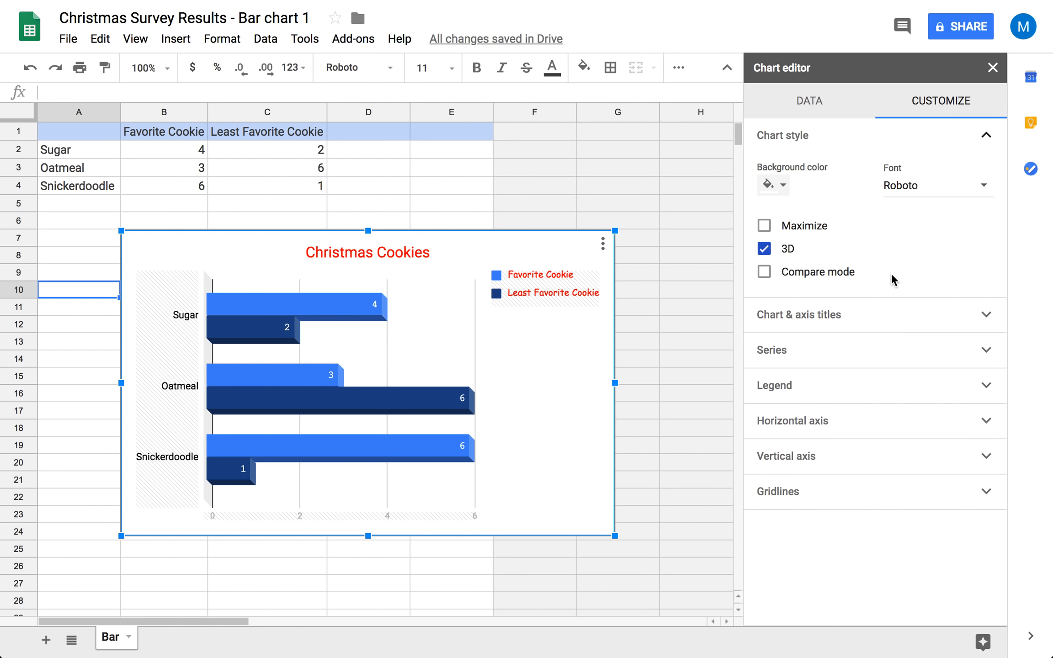
click(826, 112)
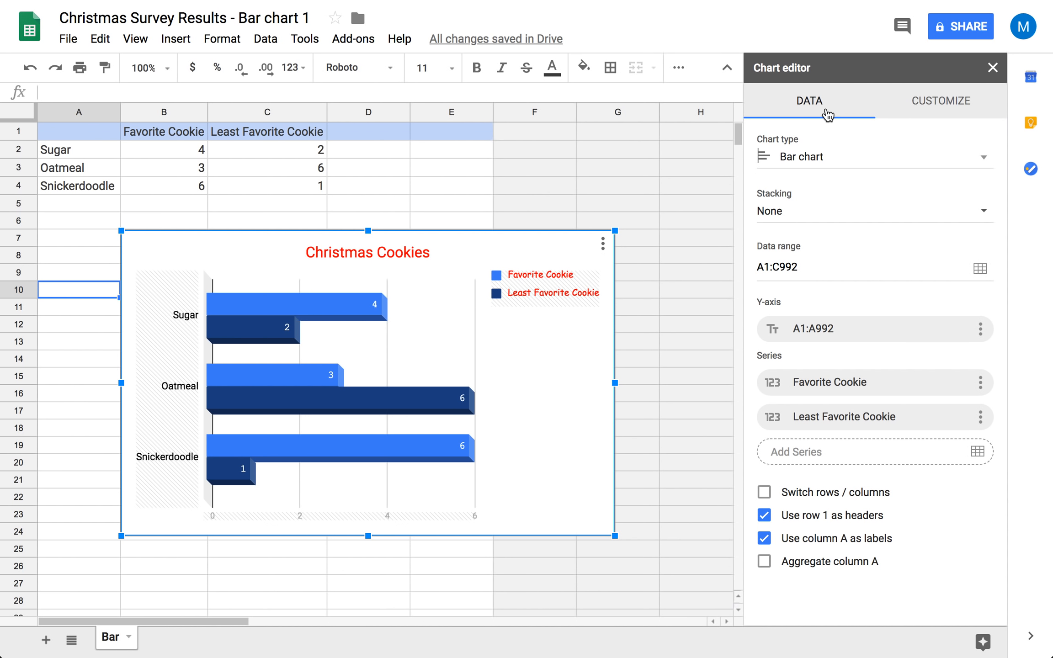
click(938, 109)
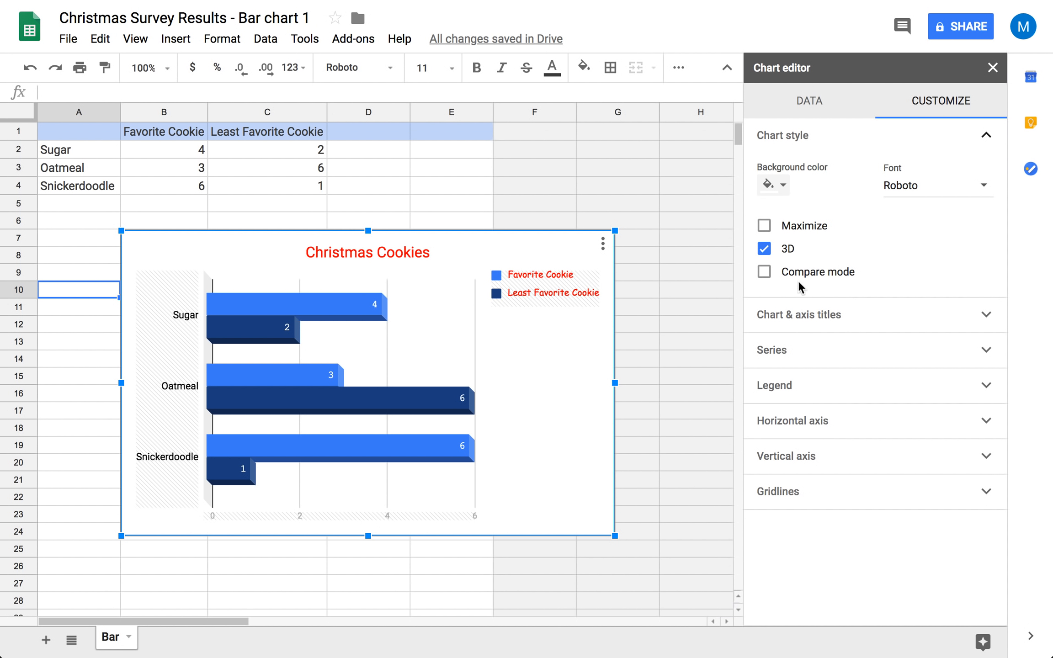
Step: Set the horizontal axis label color to dark green and close the chart editor
click(951, 429)
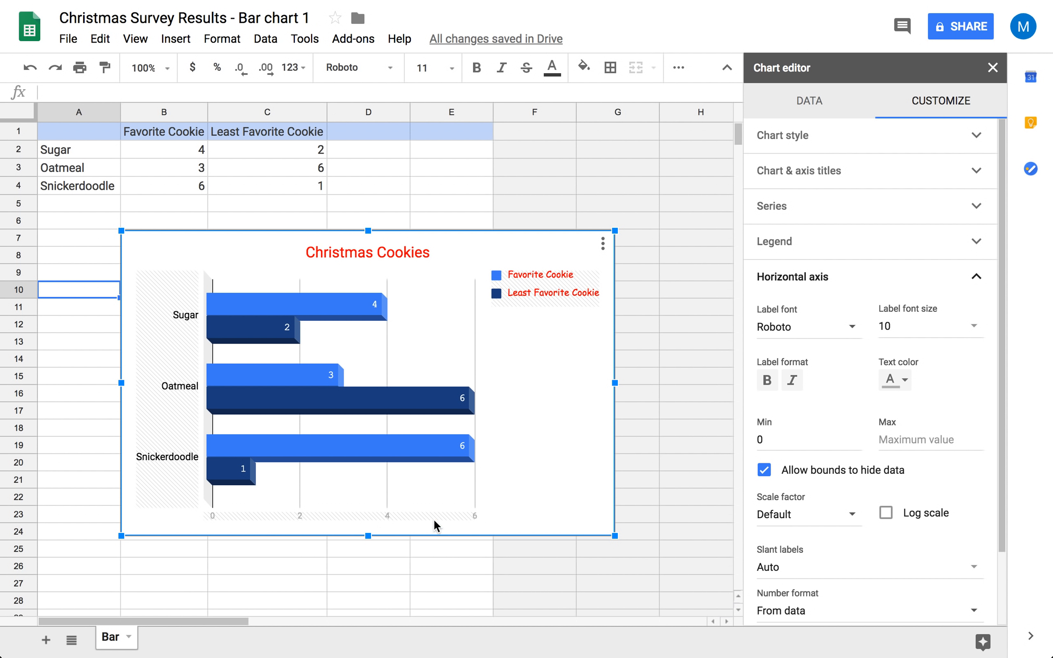
click(905, 381)
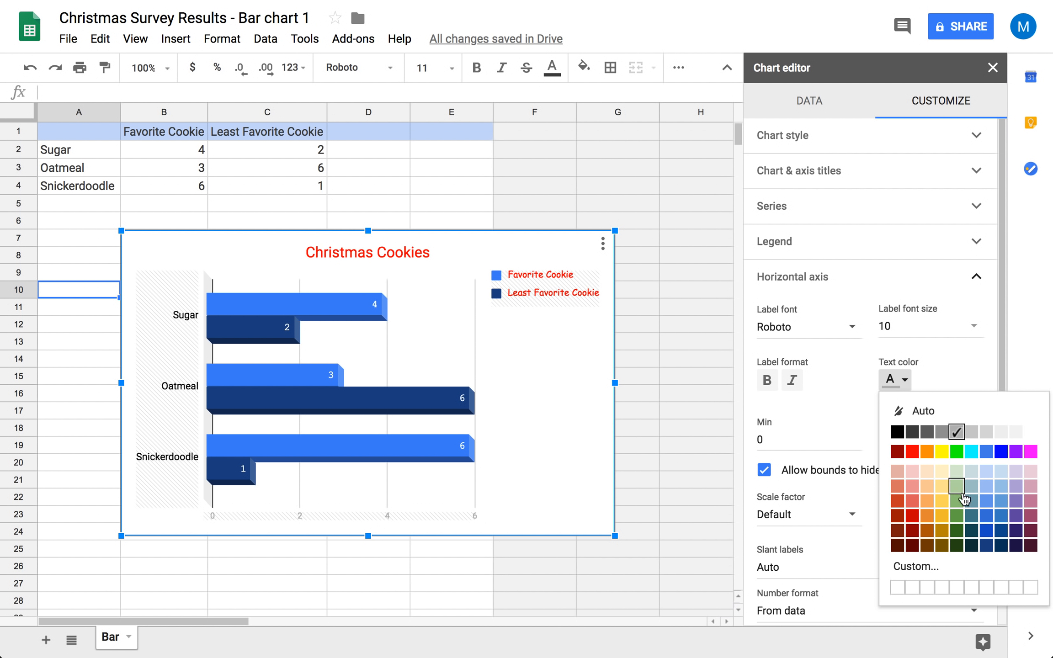
click(960, 534)
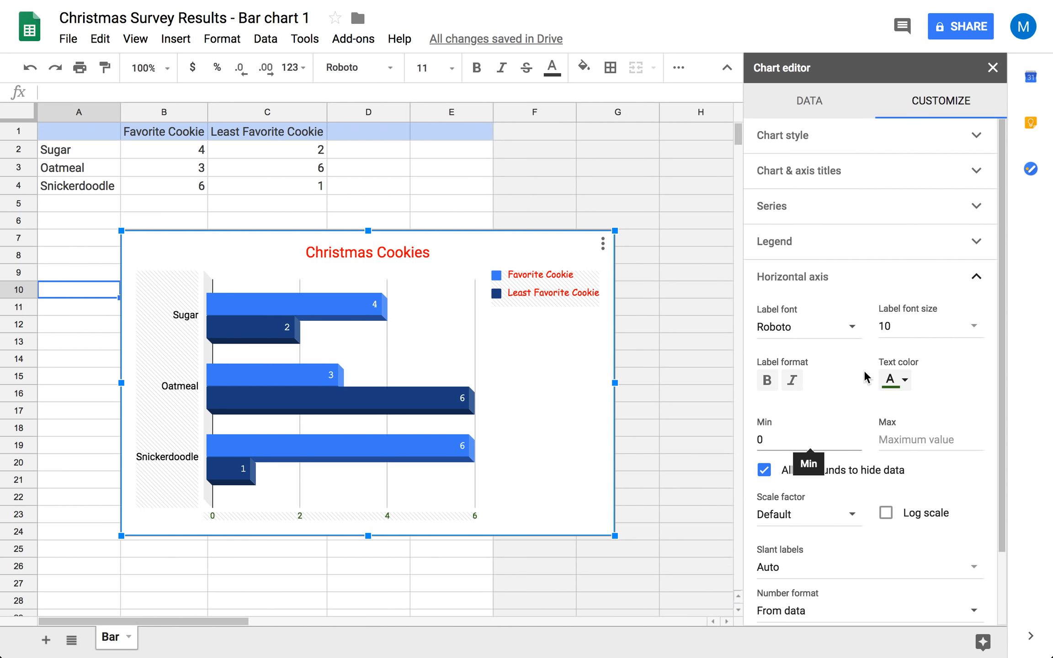
scroll(859, 404, down, 2)
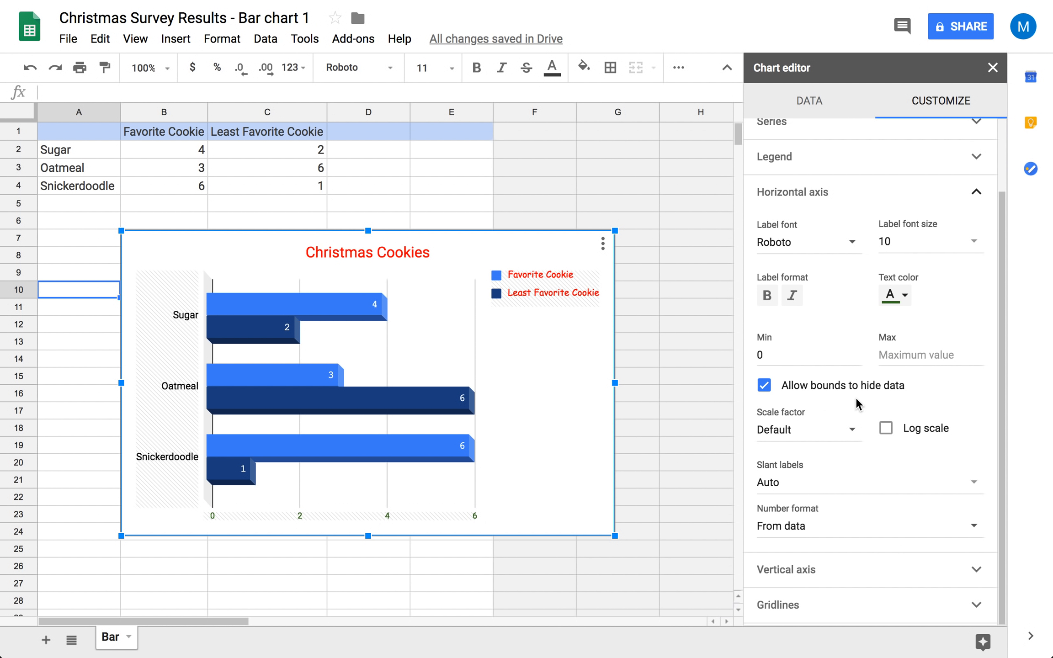
click(977, 193)
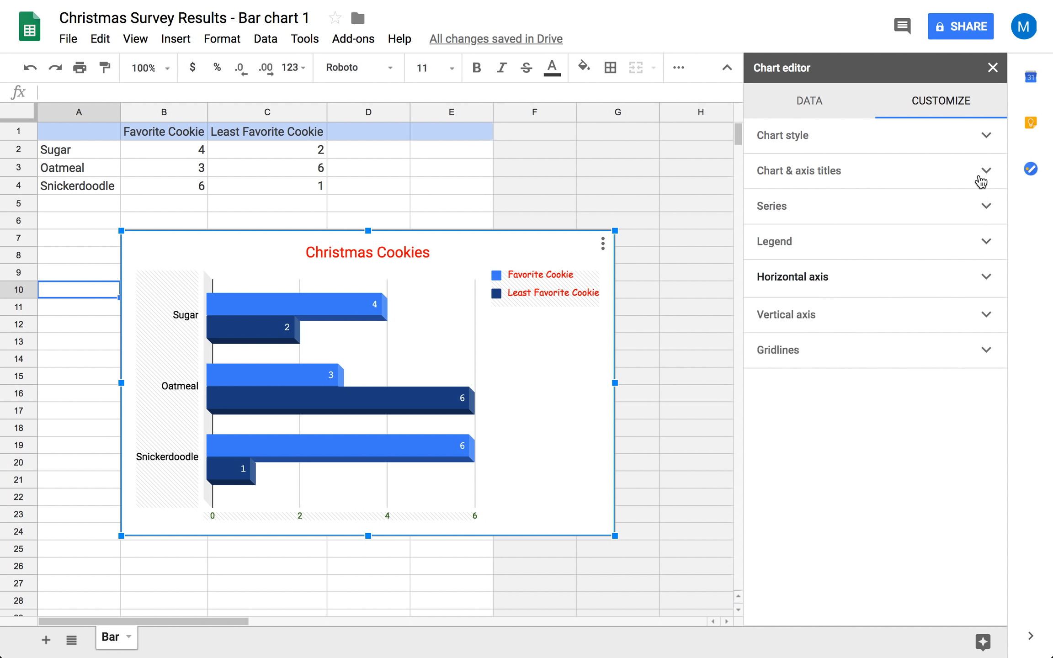
click(993, 68)
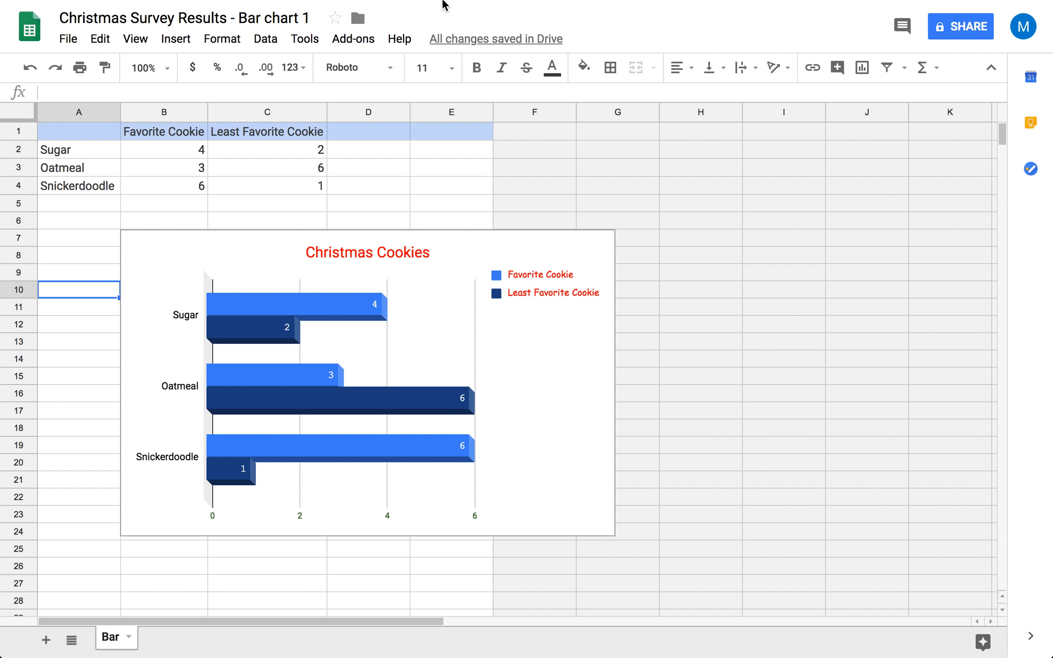
Step: Switch to the Christmas Survey Results document in Google Docs and update the linked chart from its spreadsheet
mouse_move(444, 3)
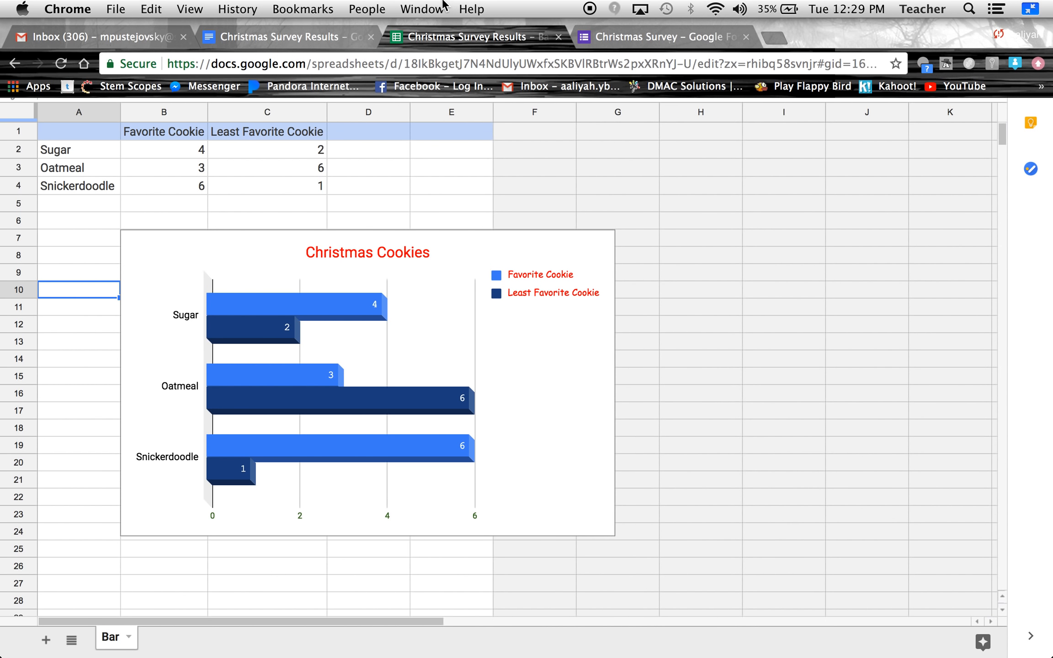
click(331, 40)
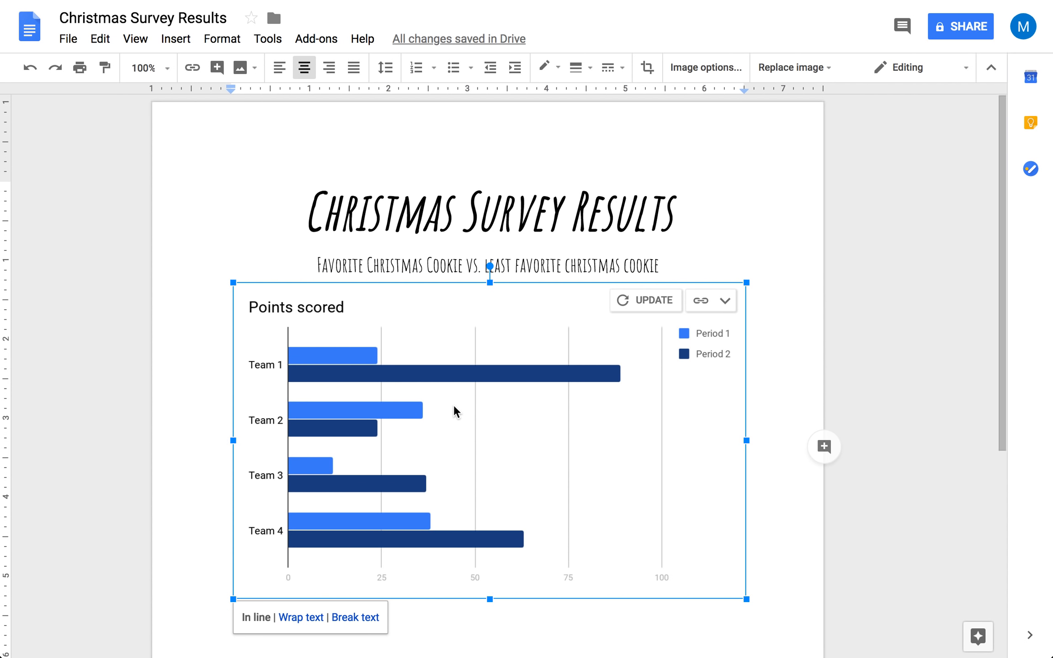
click(656, 302)
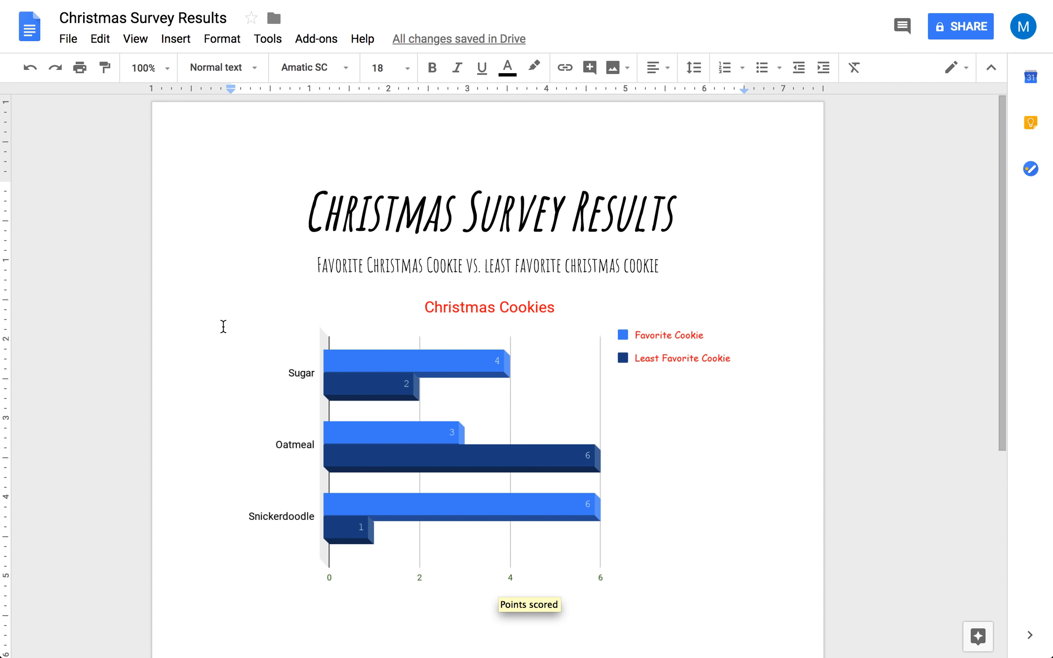
Step: Add three blank lines between the cookie subtitle and the chart
scroll(435, 496, down, 5)
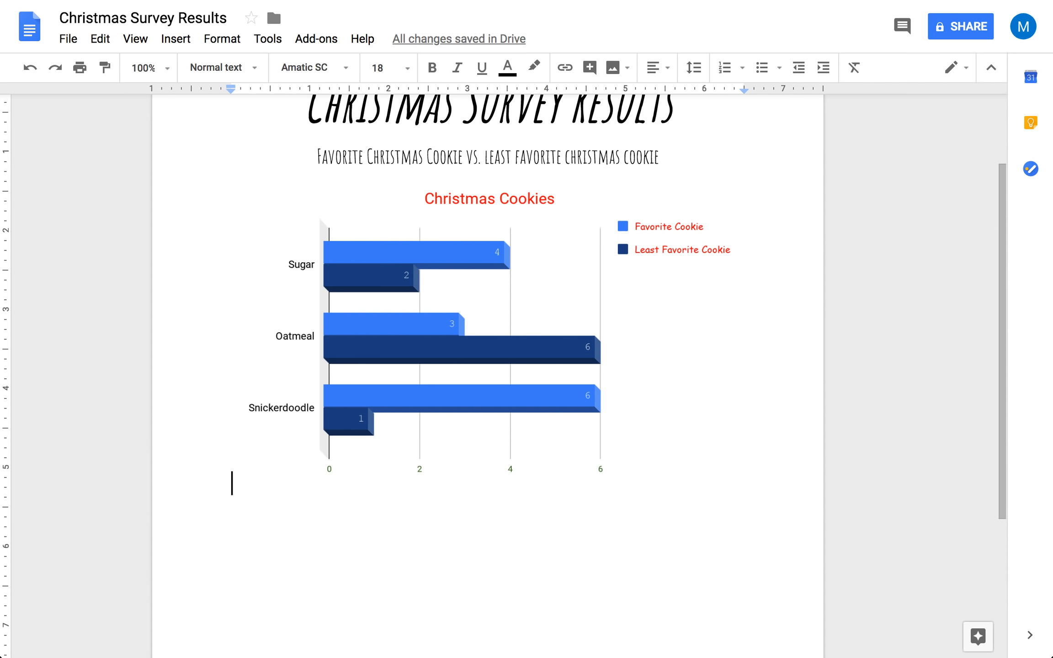
key(Return)
key(Return)
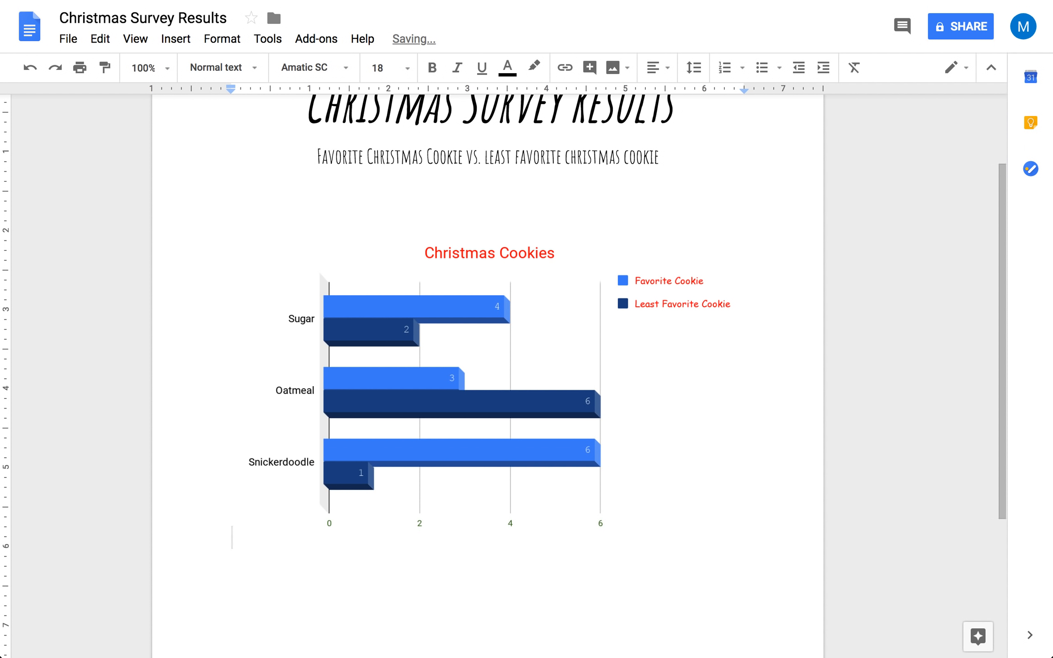
click(548, 405)
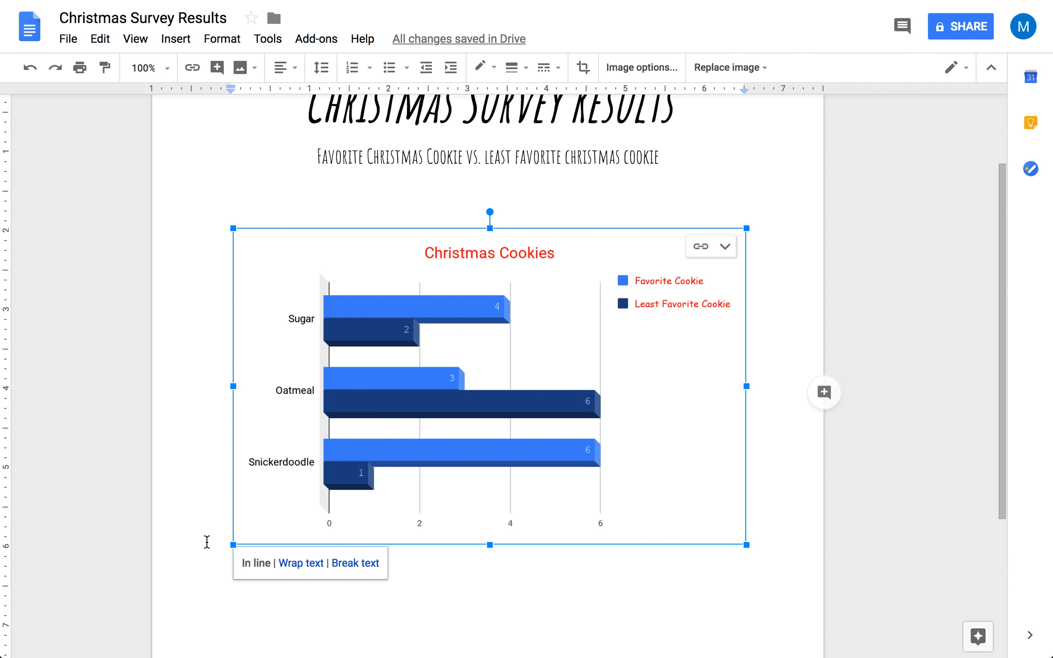
click(771, 514)
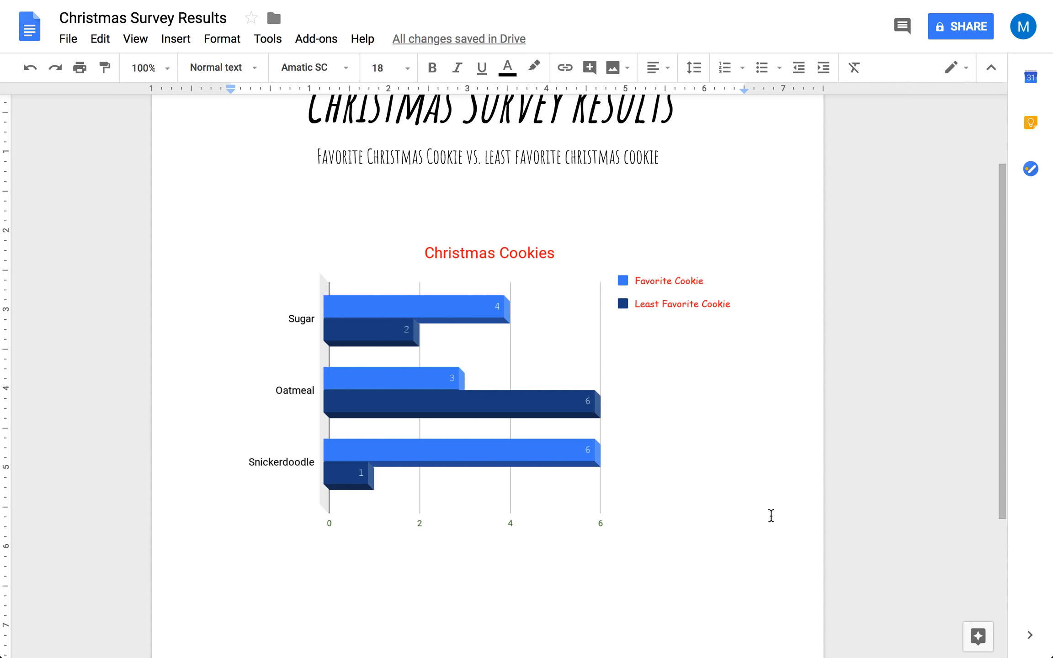
click(223, 526)
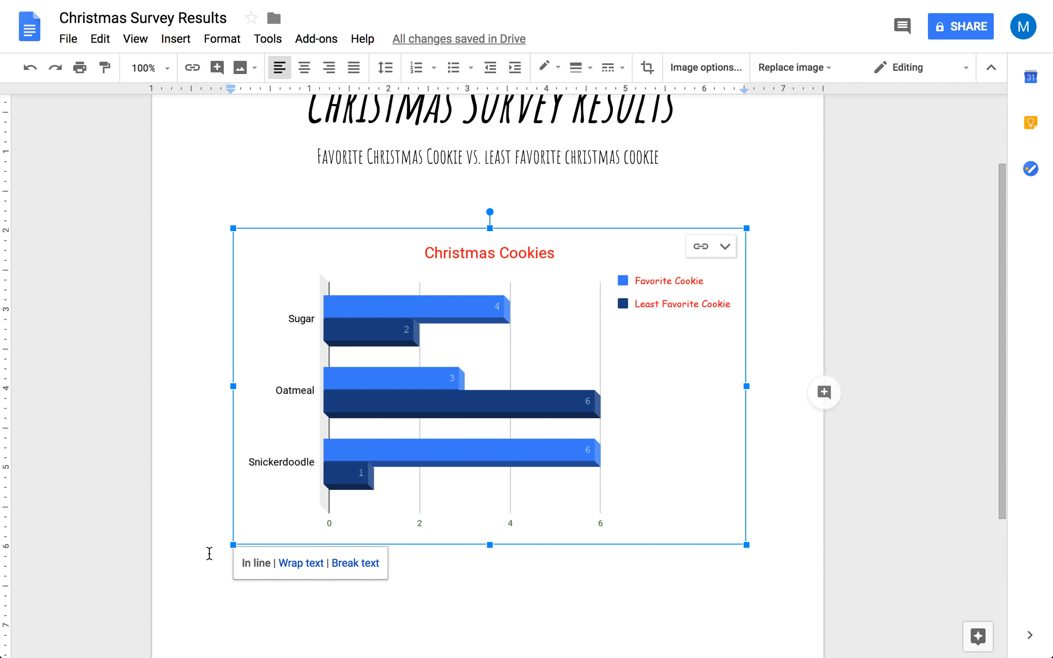
click(232, 537)
key(Return)
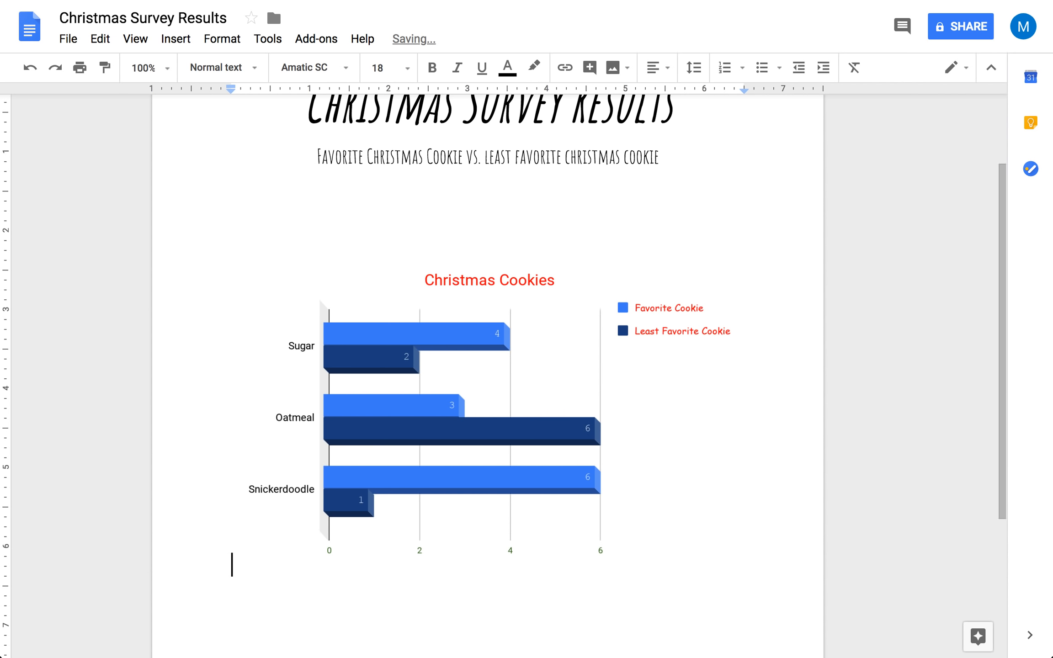
Step: Set the chart's text wrapping to Break text and move it up, closer beneath the cookie subtitle
click(308, 564)
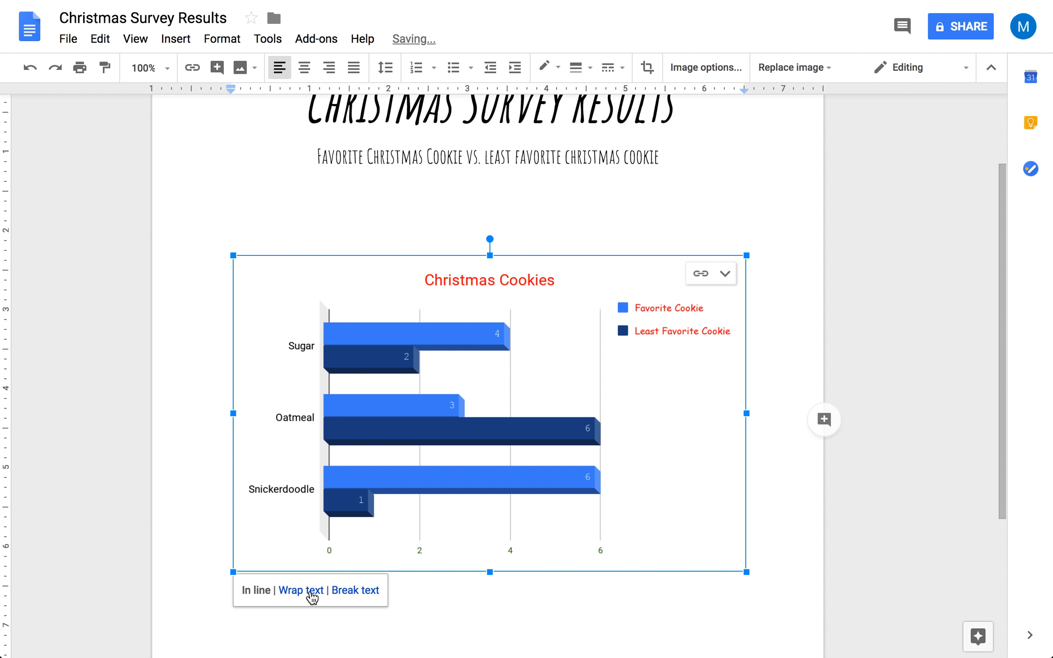
click(345, 592)
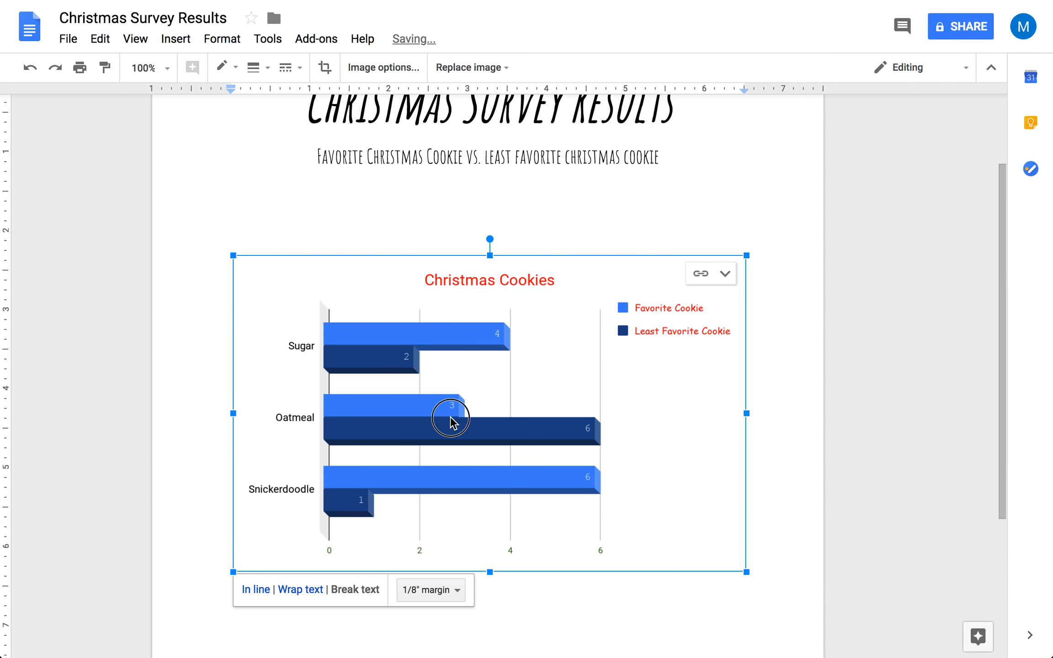
drag(451, 419, 453, 326)
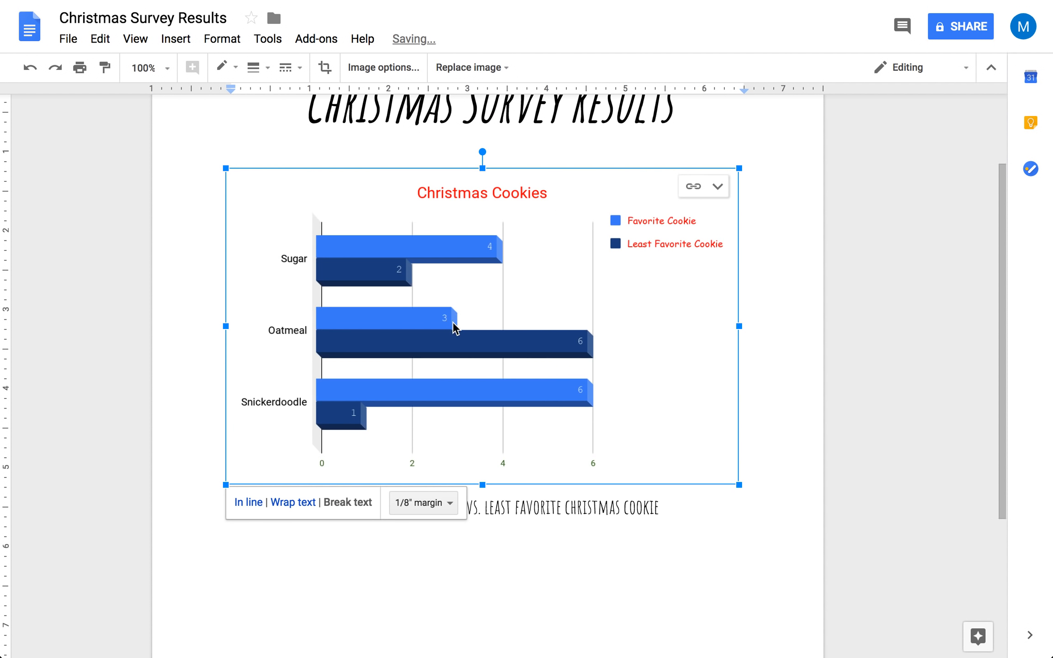
drag(586, 324, 590, 361)
click(762, 501)
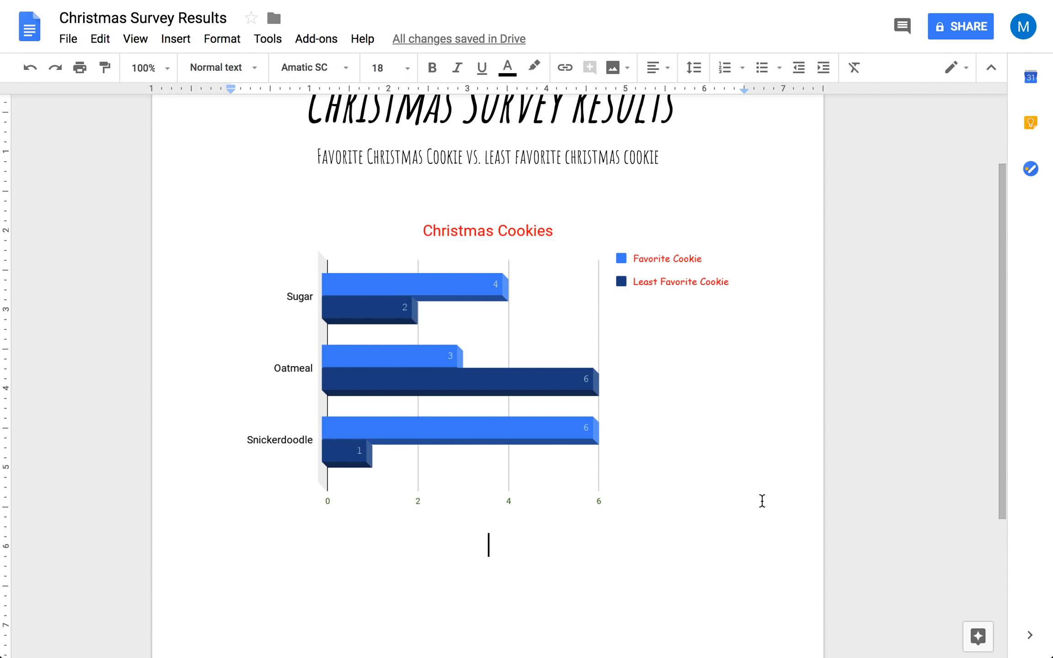
Step: Shrink the chart proportionally from its corner and center it beneath the cookie subtitle
click(595, 390)
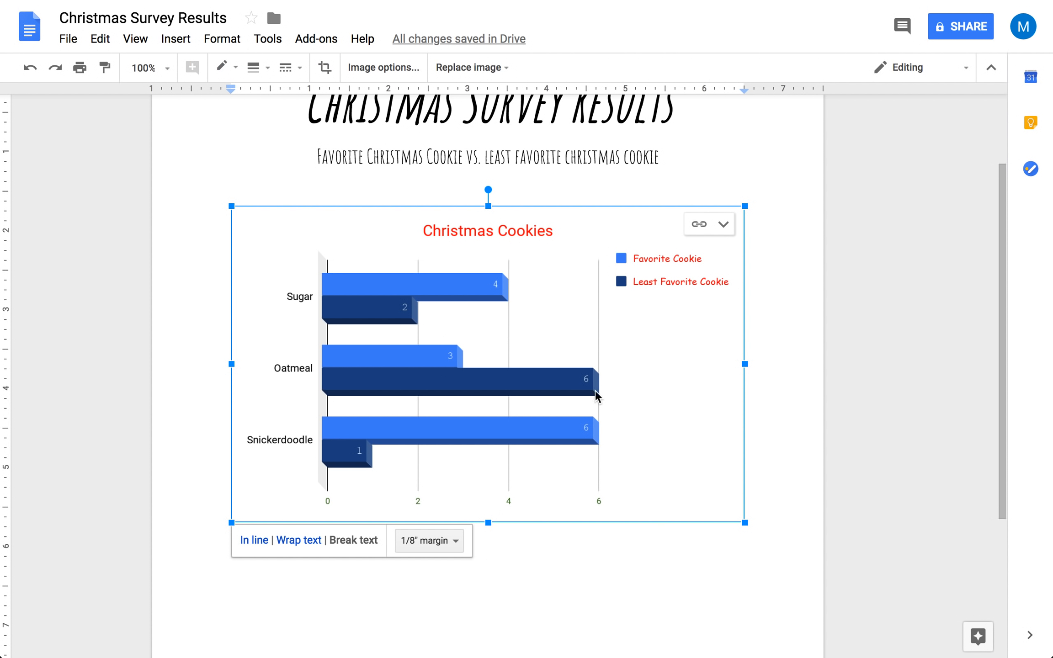
click(597, 587)
click(569, 430)
drag(746, 522, 633, 423)
drag(488, 244, 512, 242)
click(565, 465)
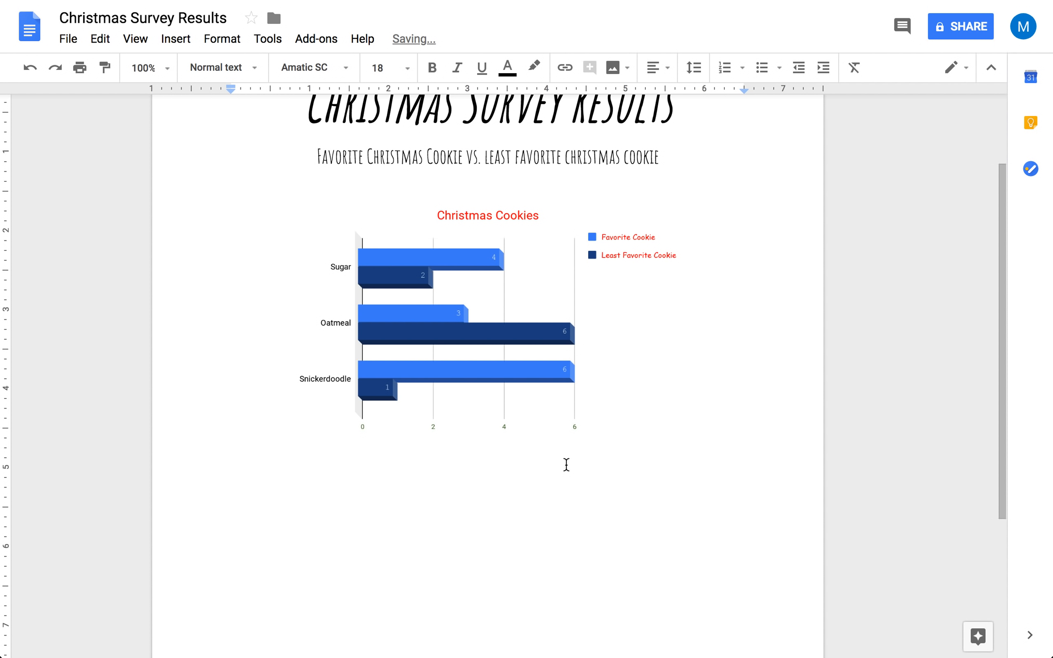
Step: Enlarge the chart slightly from its corner and reposition it near the center beneath the subtitle
click(542, 312)
drag(688, 443, 715, 459)
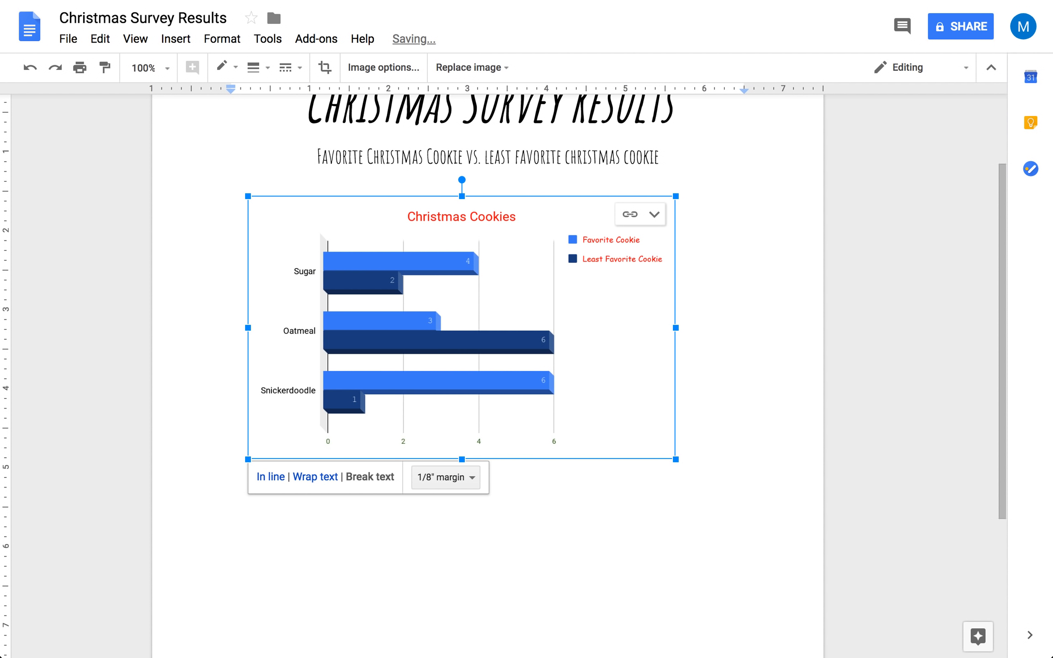
click(643, 524)
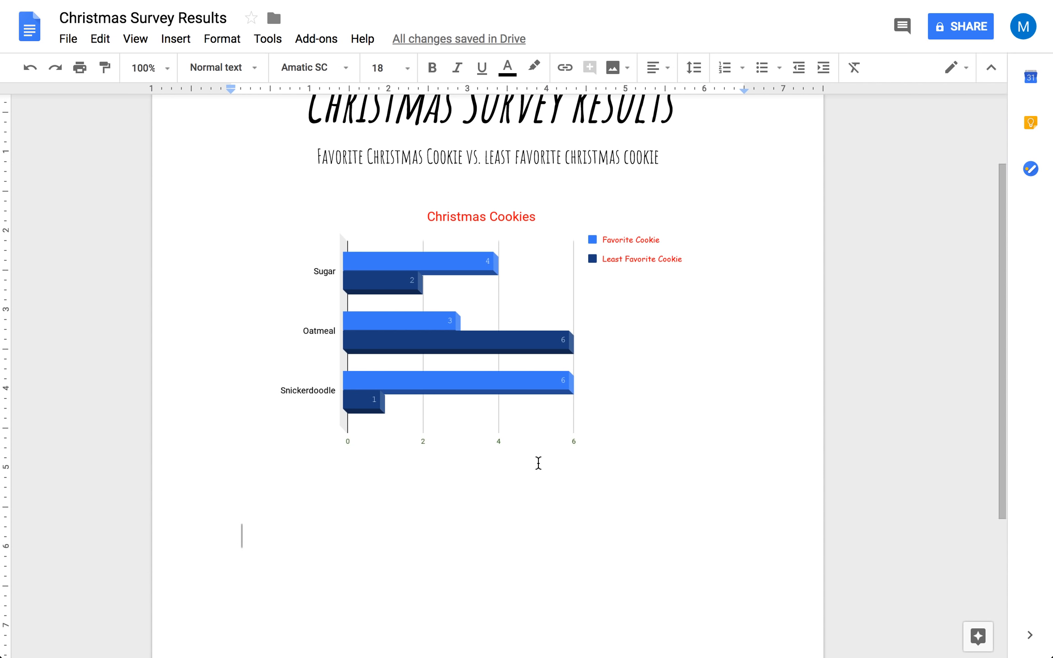
Step: Switch to the Christmas Survey form's responses and examine the question that follows the cookie questions
mouse_move(775, 4)
click(645, 40)
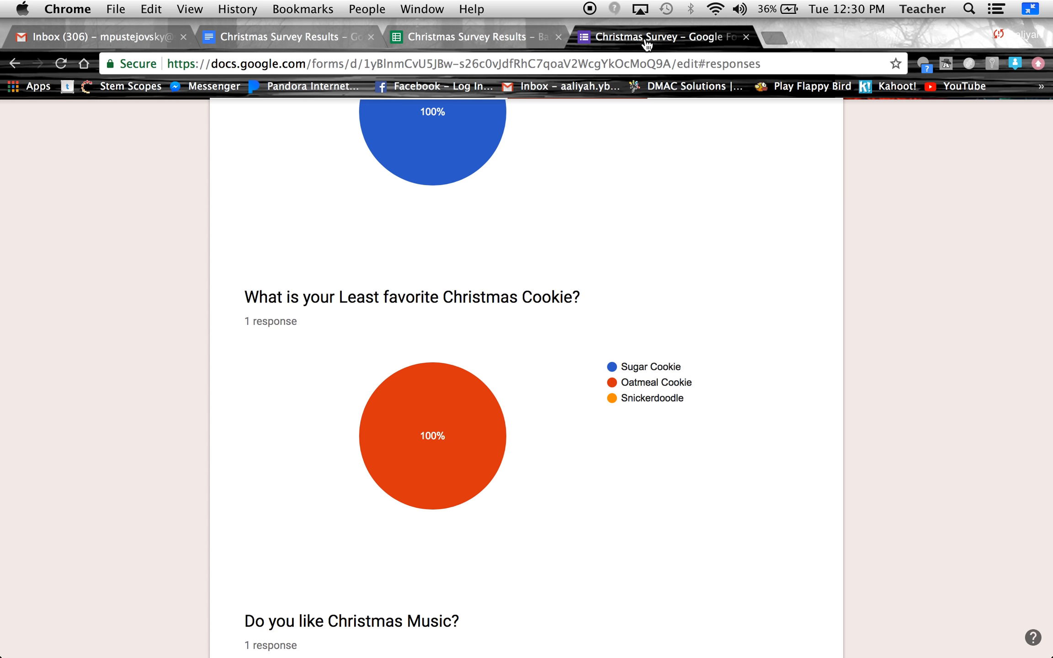
scroll(617, 343, down, 5)
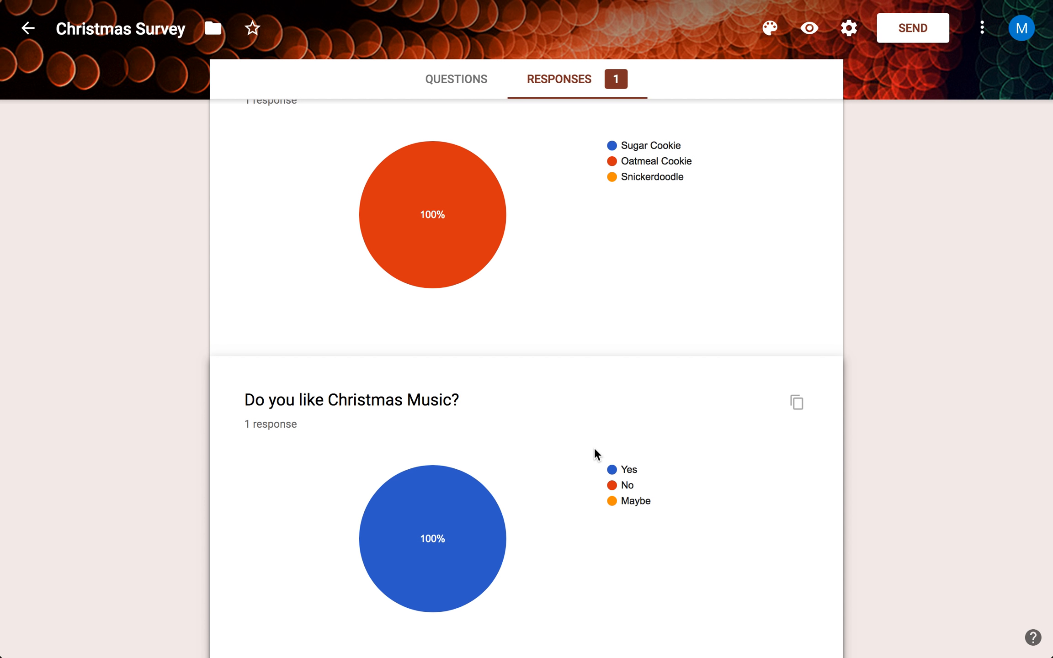
scroll(594, 449, down, 5)
mouse_move(441, 274)
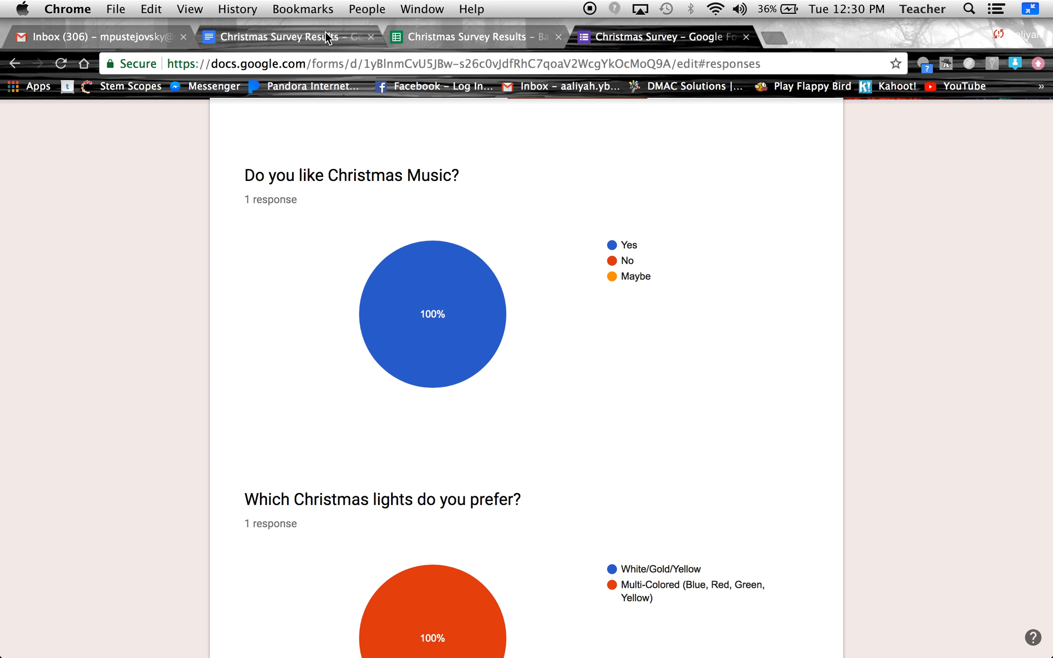
Step: Return to the Christmas Survey Results document and add a centered heading "Christmas Music" below the cookie chart
click(320, 37)
click(658, 68)
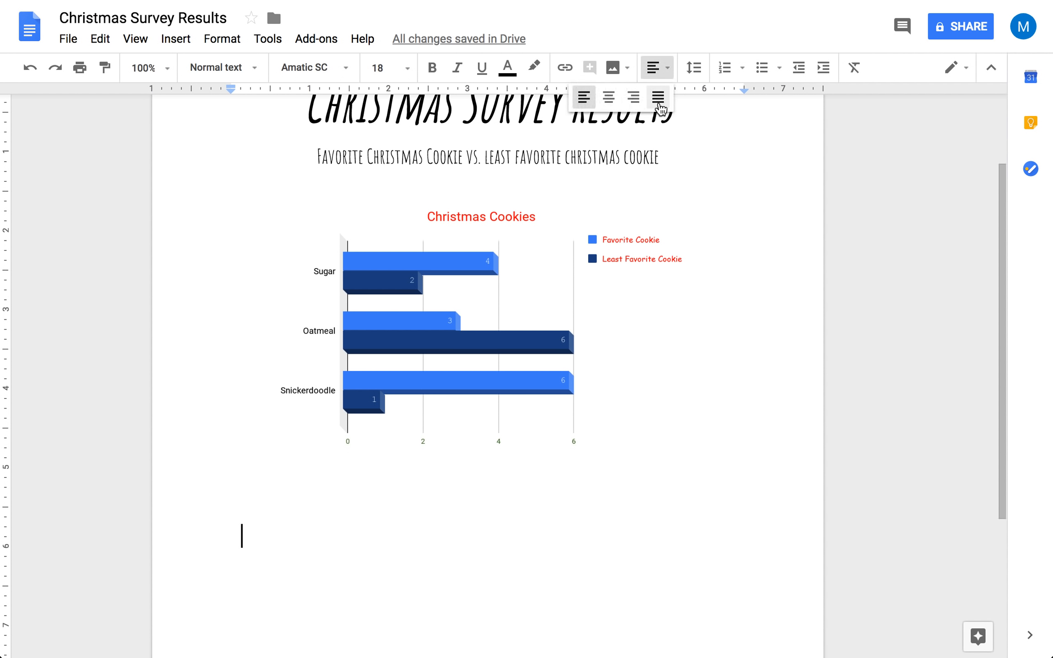
click(611, 108)
mouse_move(635, 2)
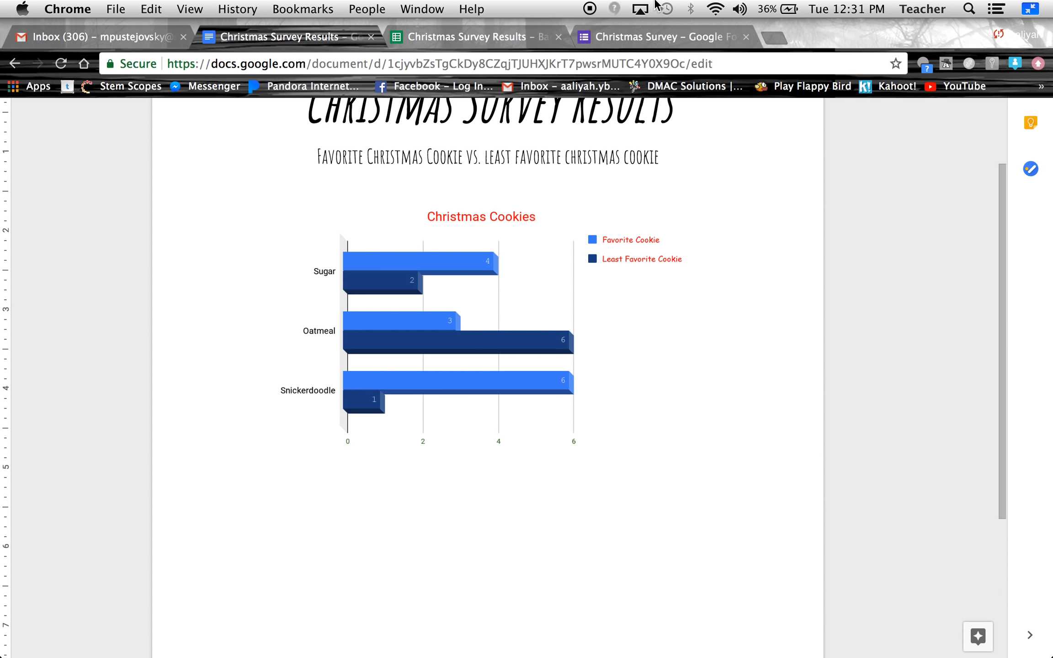
text(Christ)
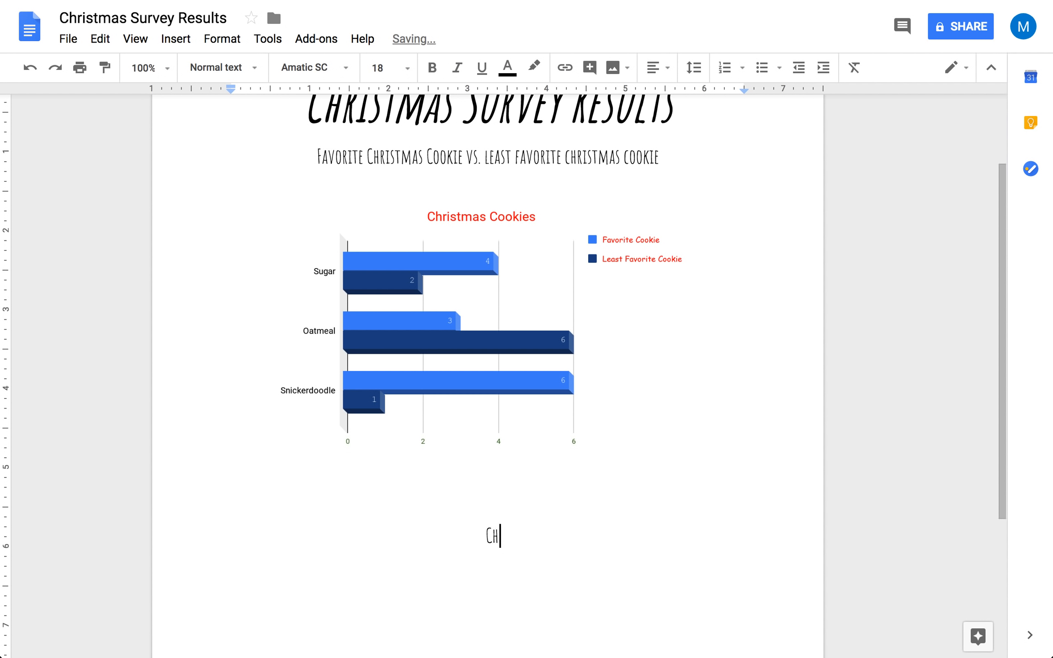
text(mas Music)
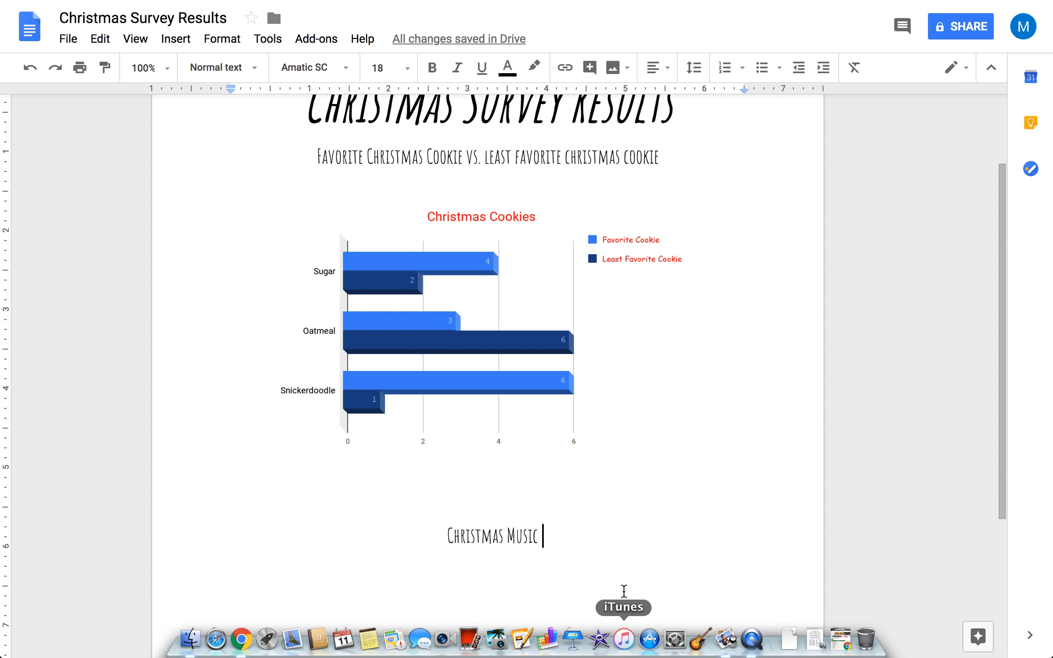
Step: Add a new line below the "Christmas Music" heading and set the heading's font size to 30
scroll(613, 562, down, 3)
key(Return)
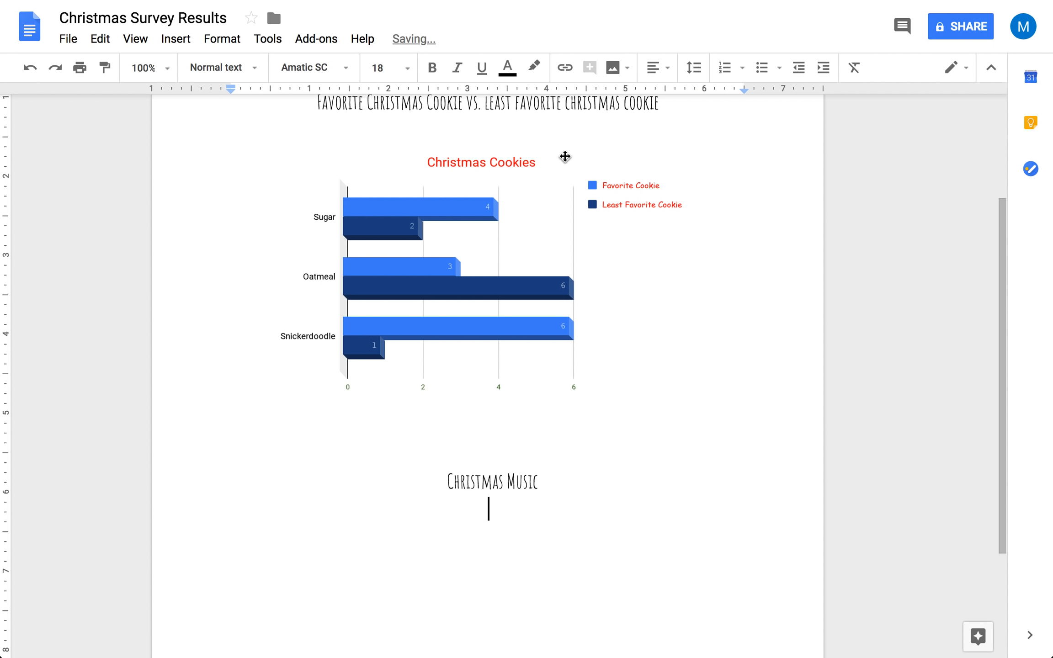
drag(544, 487, 447, 487)
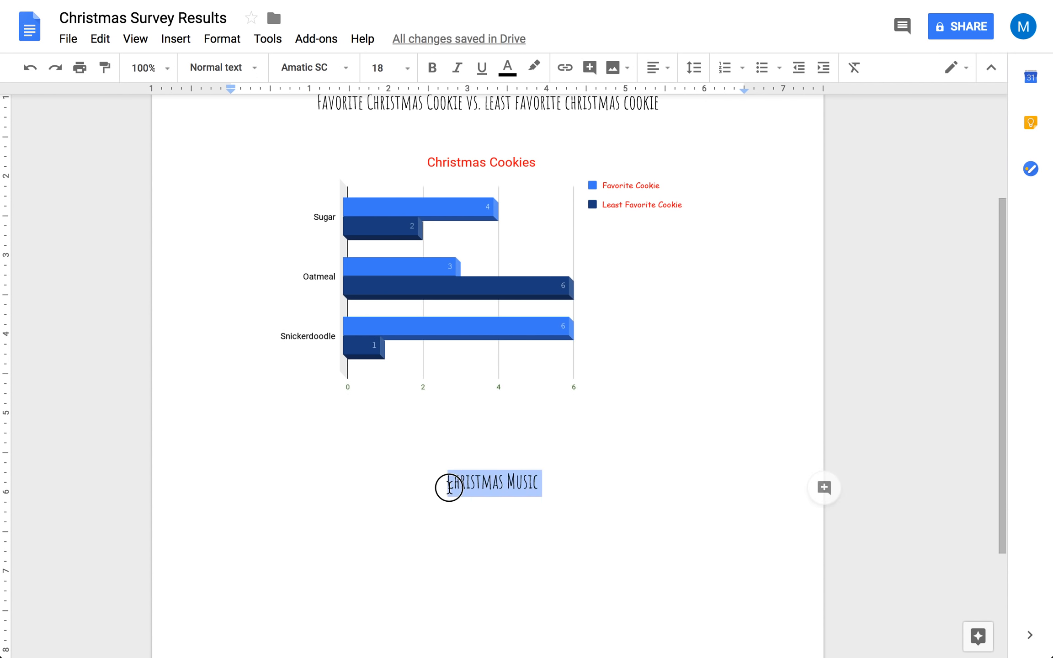
click(405, 69)
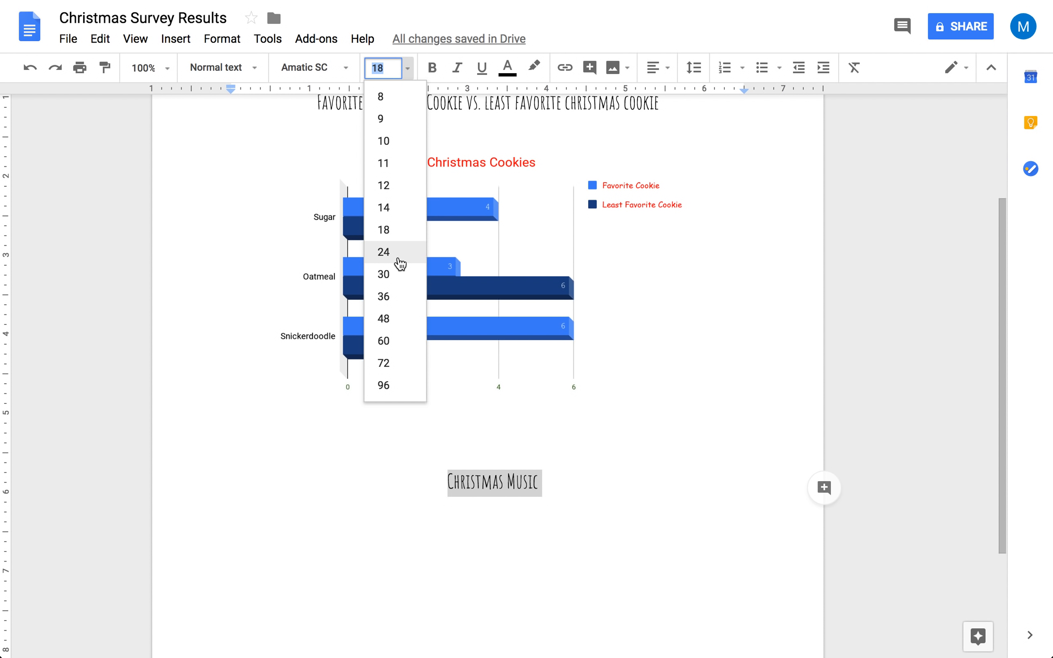
click(400, 274)
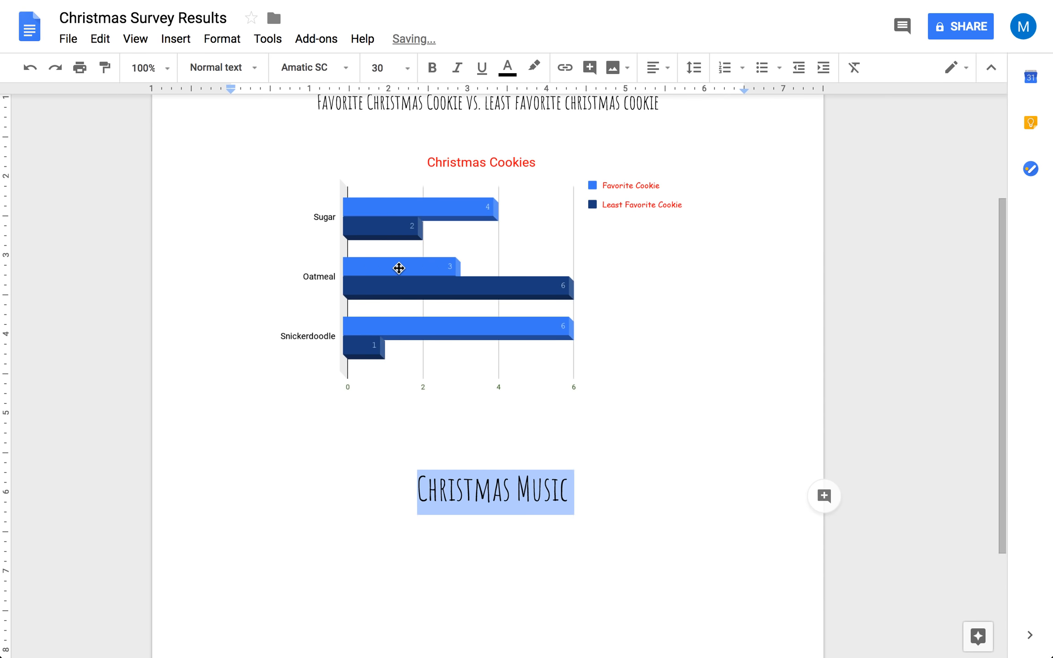
click(640, 541)
Step: Insert a pie chart below the "Christmas Music" heading and shrink it proportionally so it fits on the first page
click(174, 46)
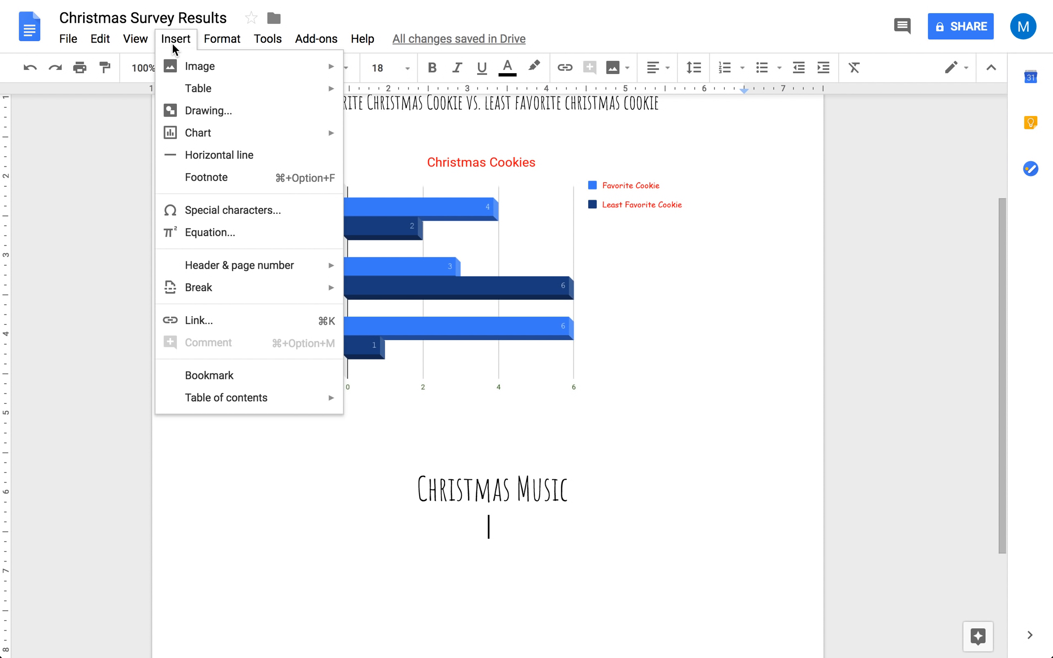
mouse_move(253, 135)
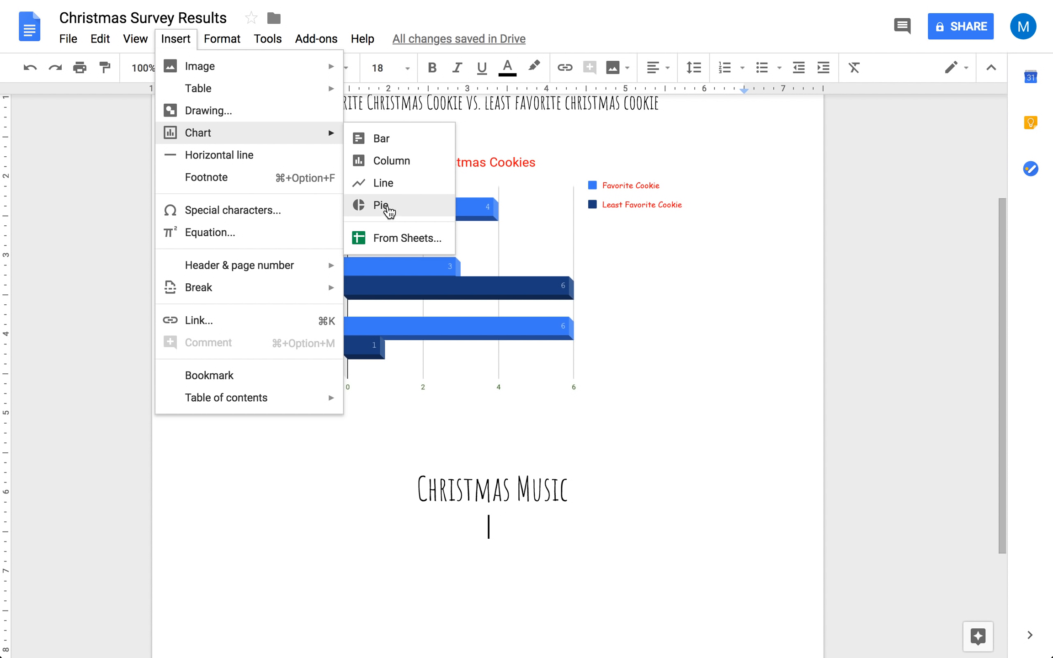
click(388, 206)
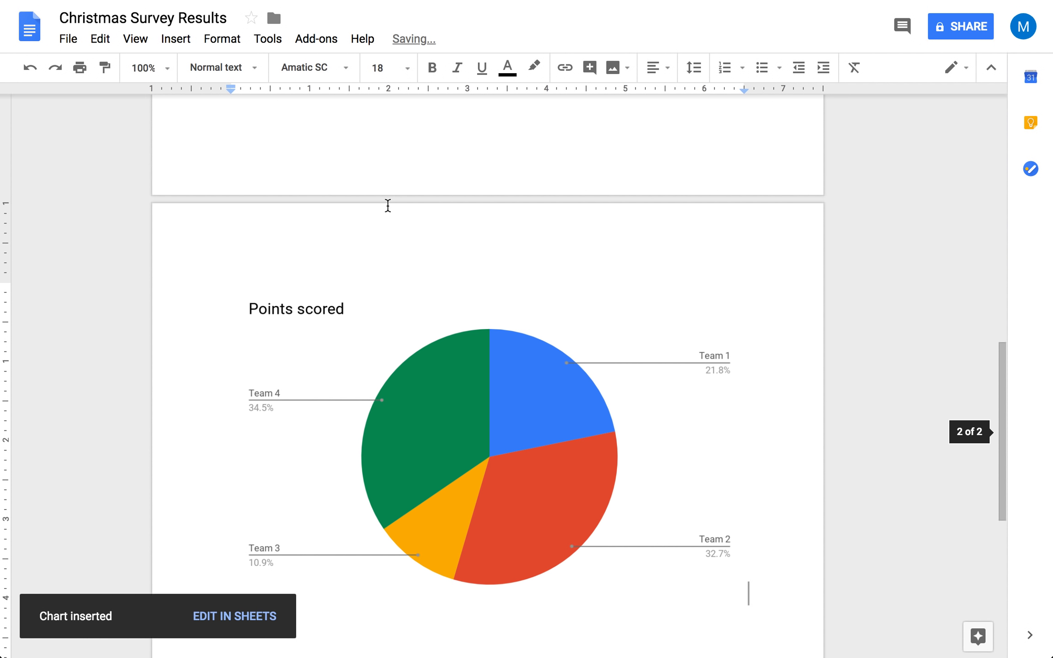
click(442, 351)
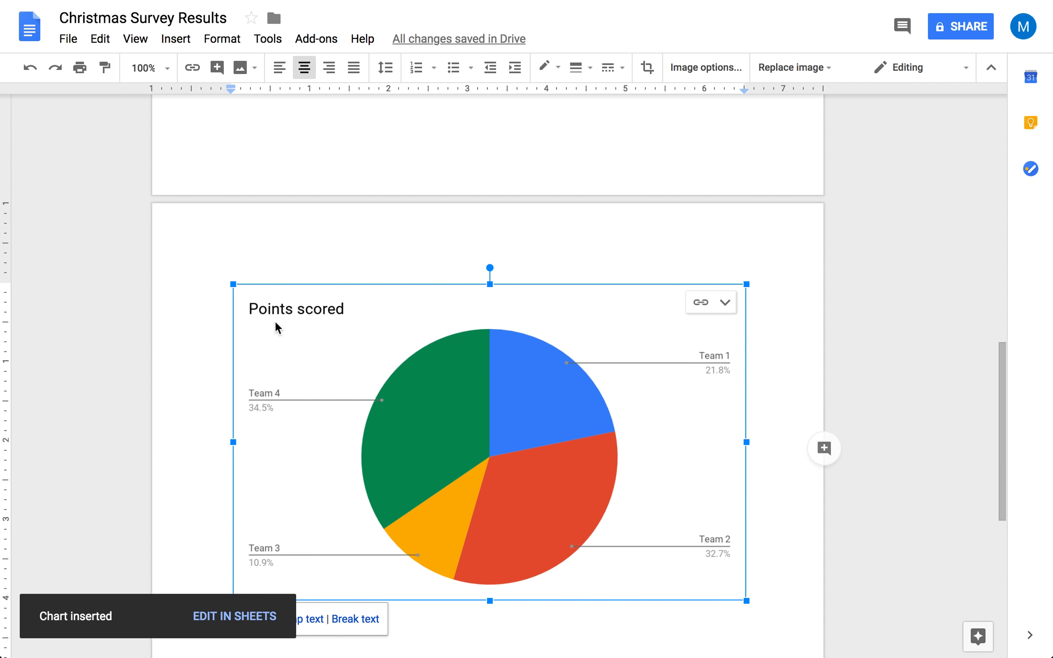
drag(231, 282, 441, 495)
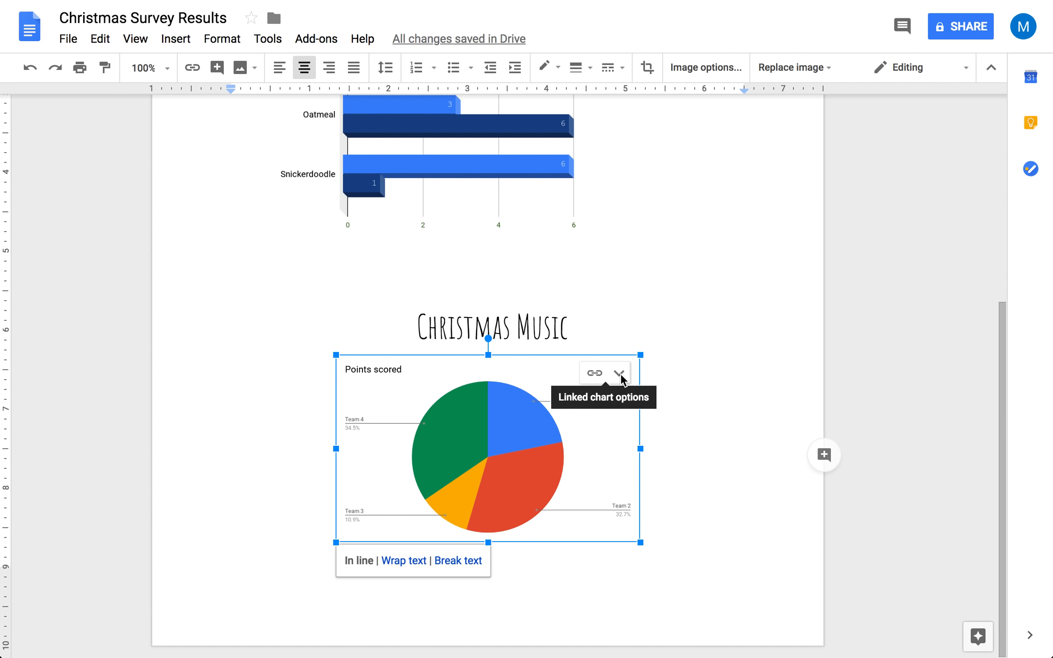
Step: Close the cookie bar chart's source spreadsheet
mouse_move(409, 2)
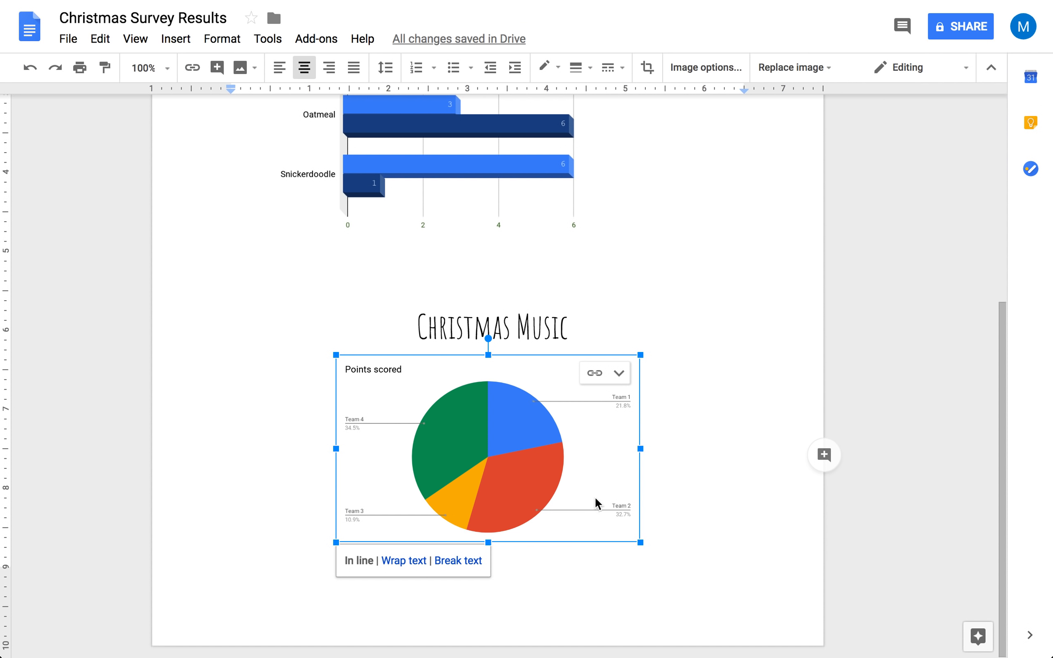
mouse_move(517, 2)
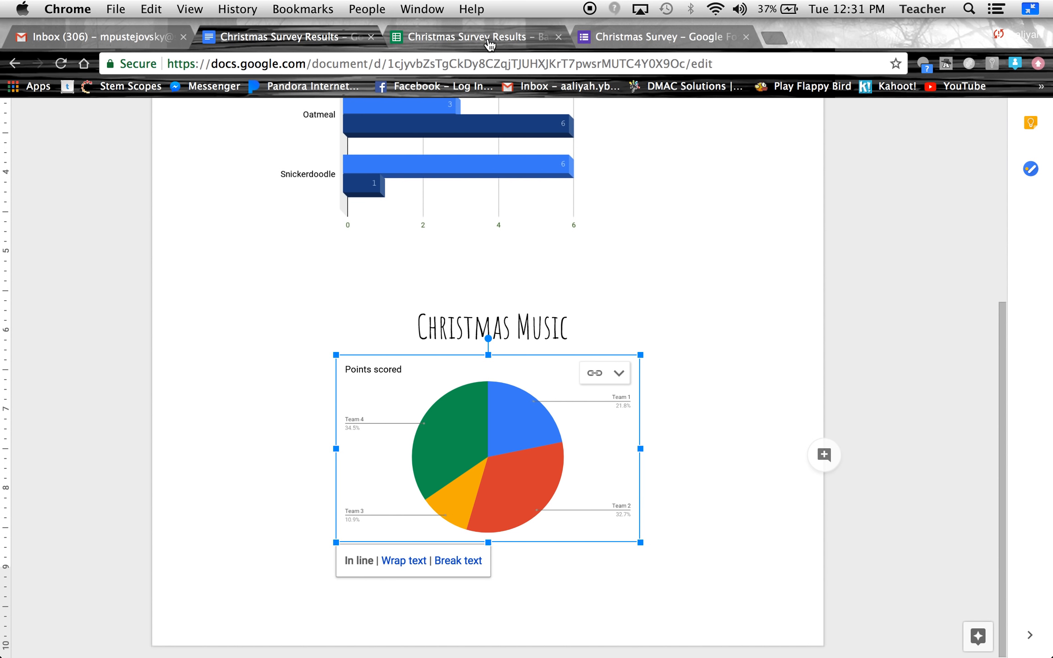
click(558, 37)
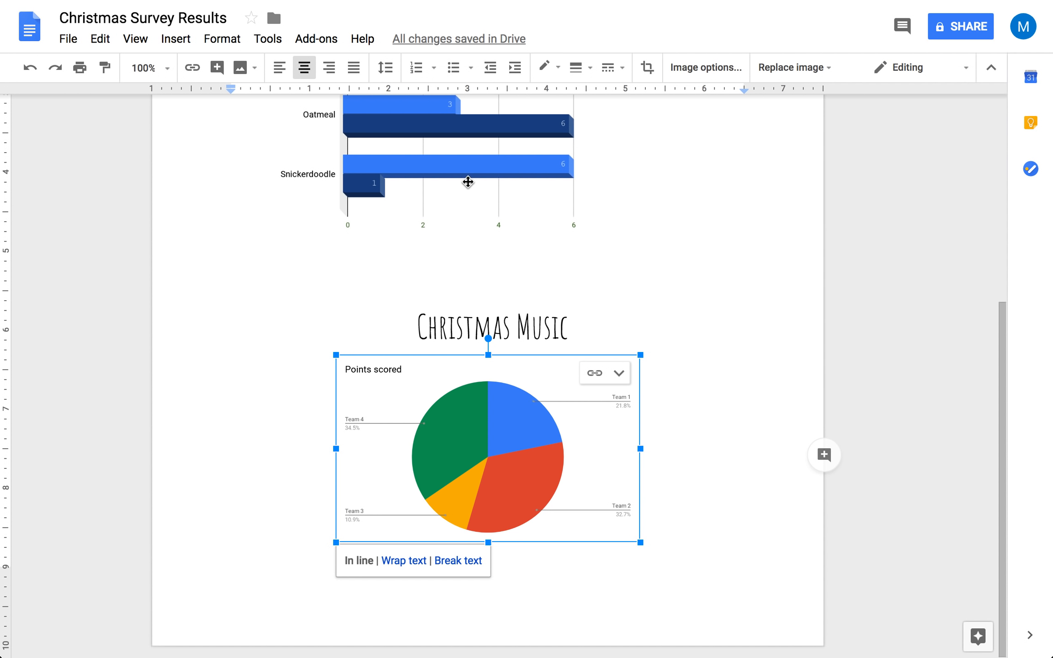
Step: Open the linked source spreadsheet of the pie chart under the "Christmas Music" heading and show its data and chart
scroll(468, 182, up, 3)
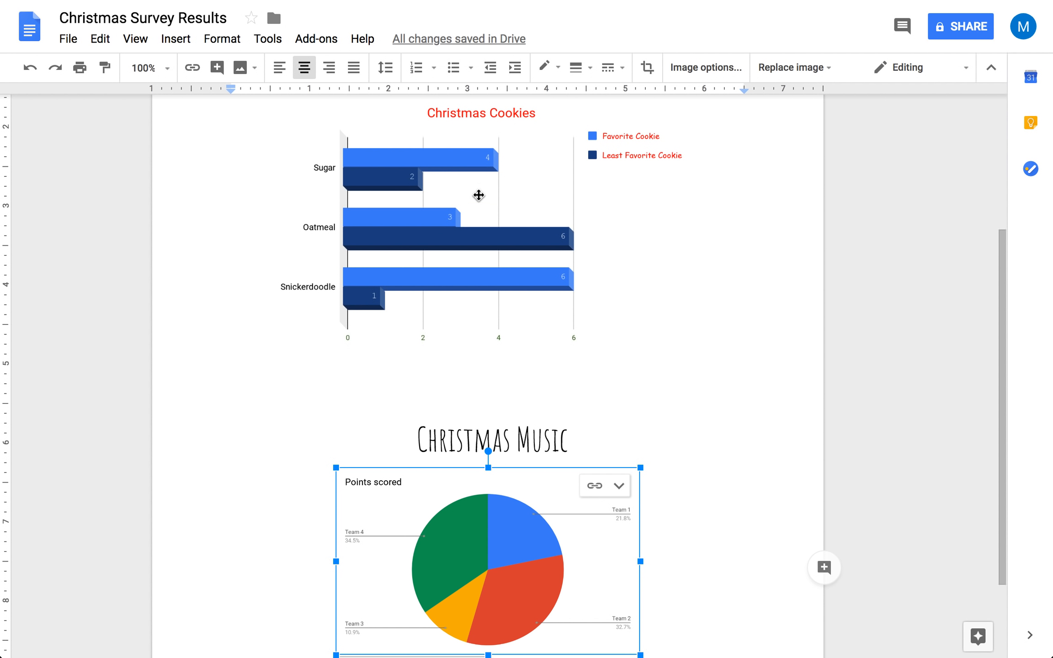
scroll(475, 376, down, 3)
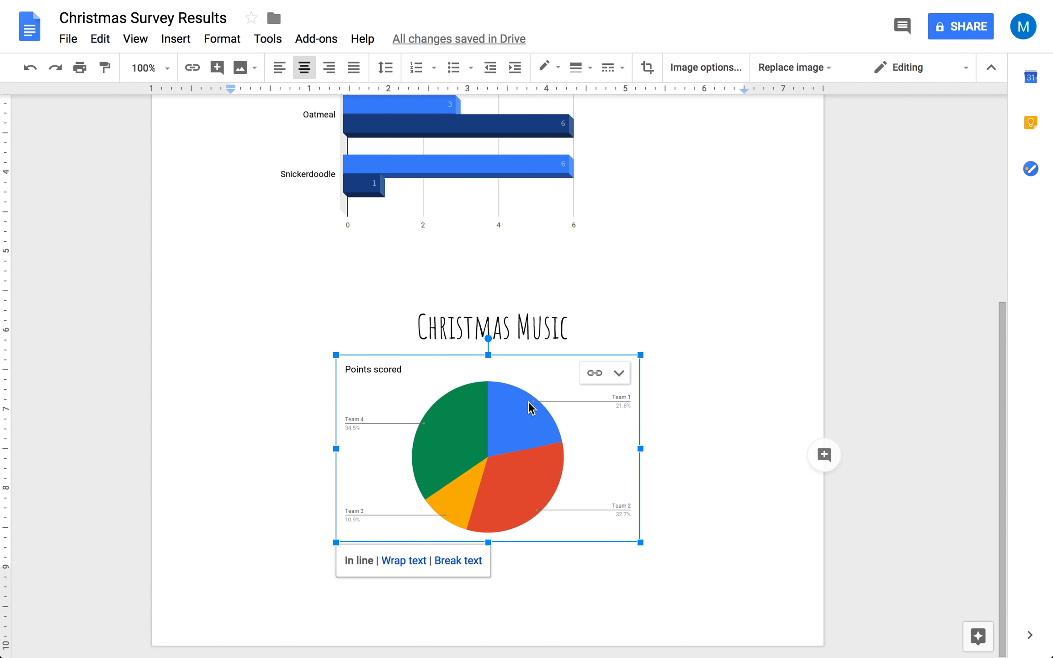
click(619, 373)
click(556, 446)
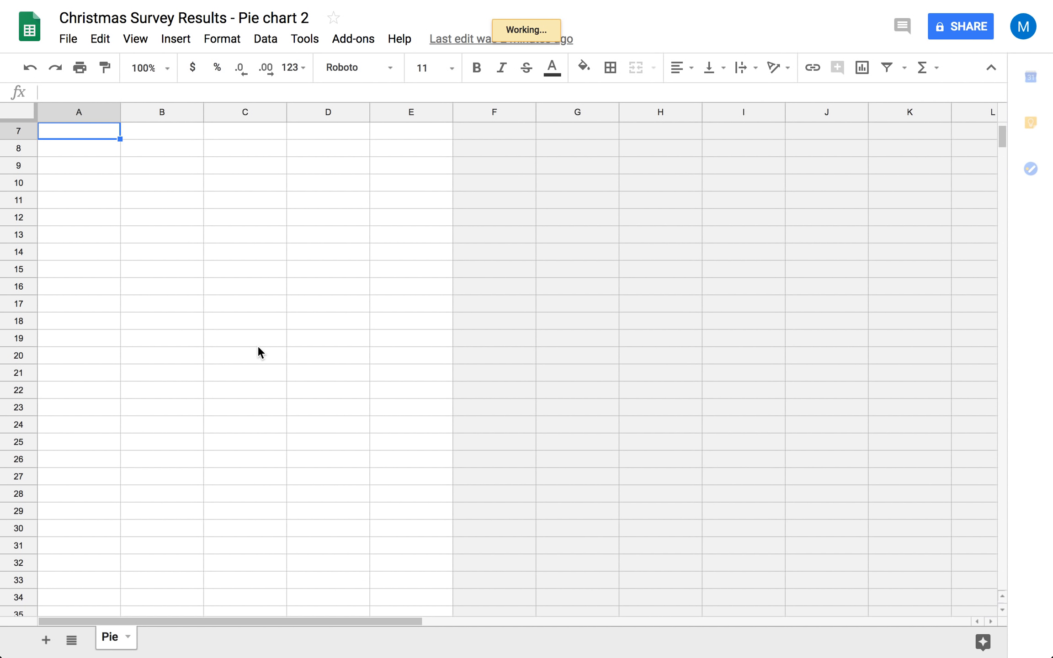
scroll(257, 345, up, 3)
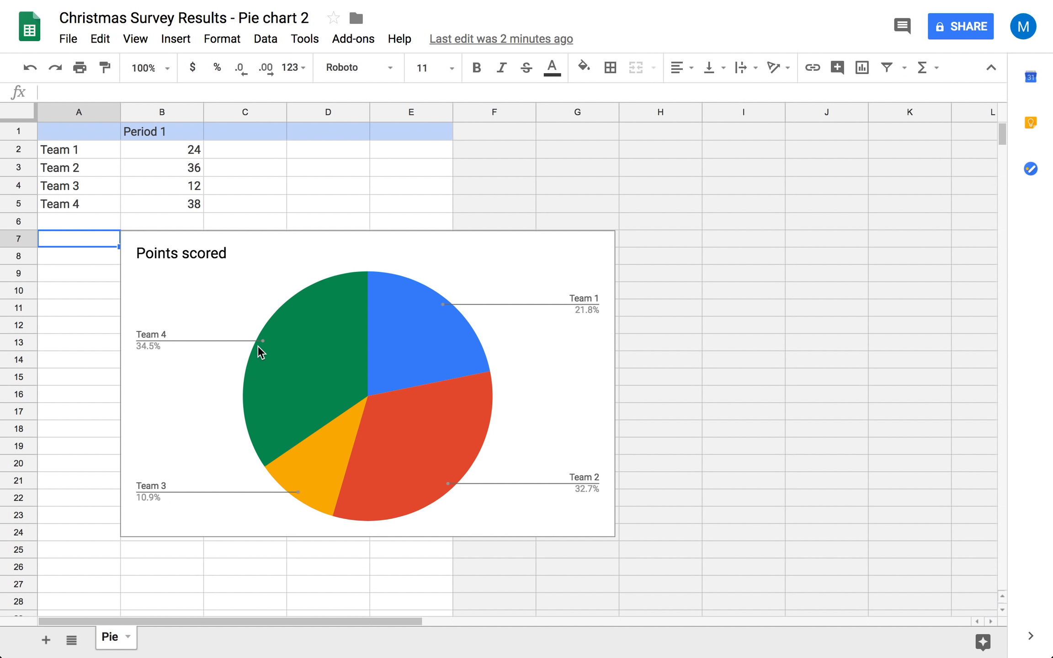
Step: Change the pie chart's title to "Christmas Music" in the source spreadsheet
double_click(163, 252)
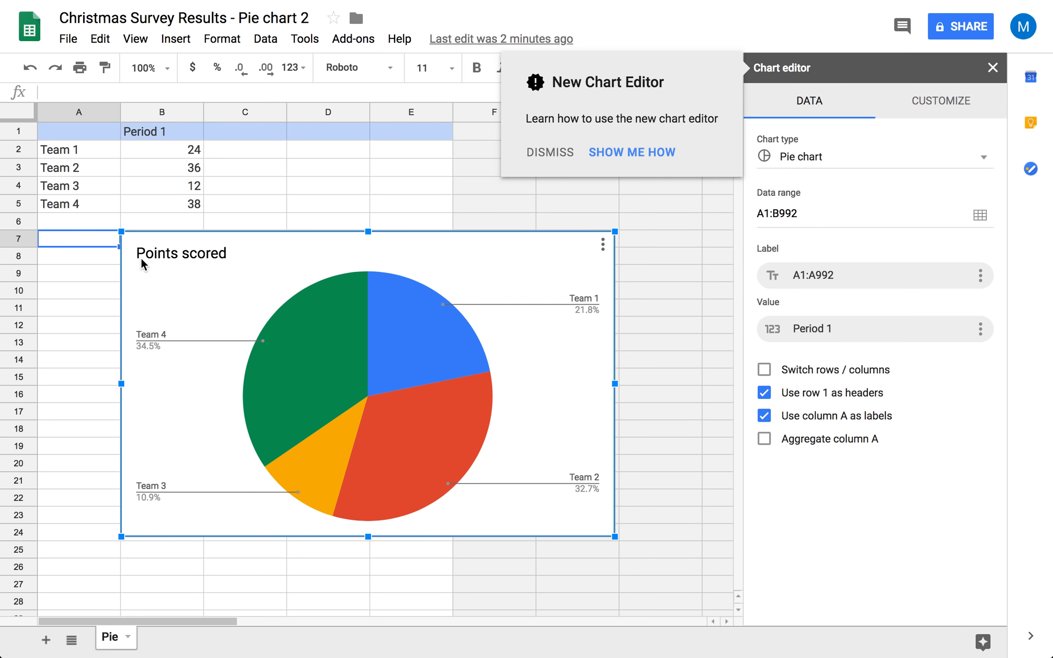
double_click(188, 252)
text(Christmas Music)
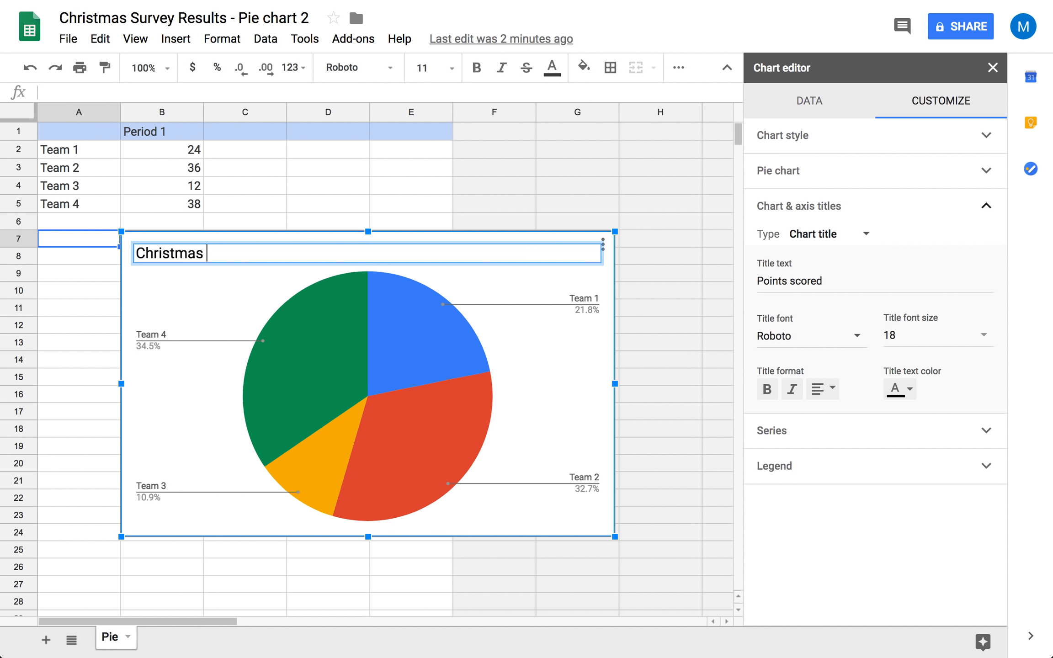
click(100, 322)
Step: Center the pie chart's title and set its text color to red
click(234, 253)
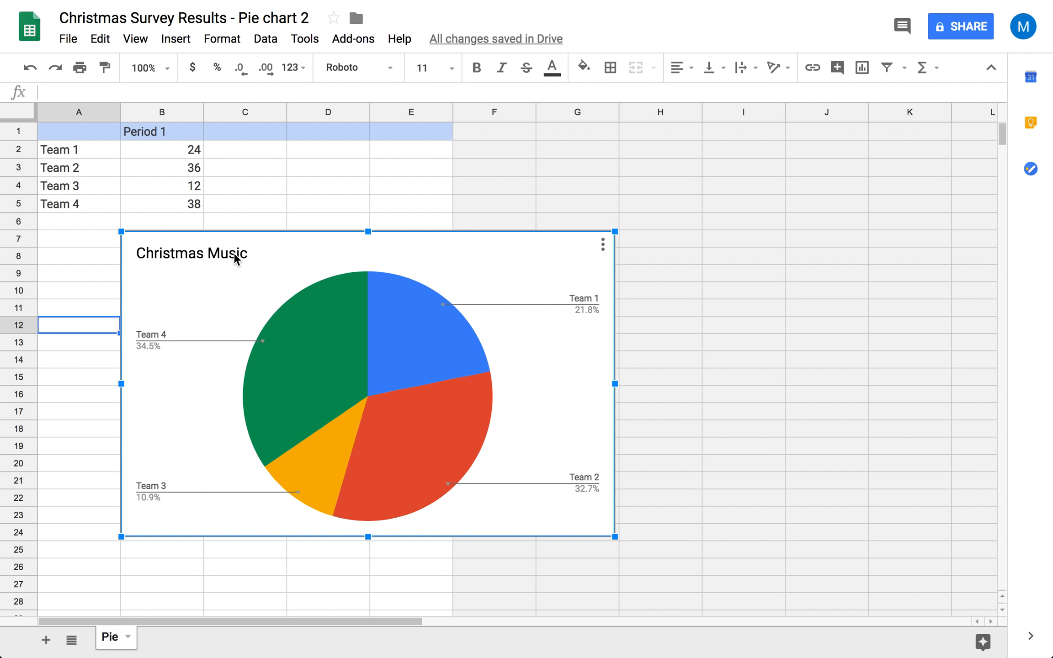
double_click(234, 253)
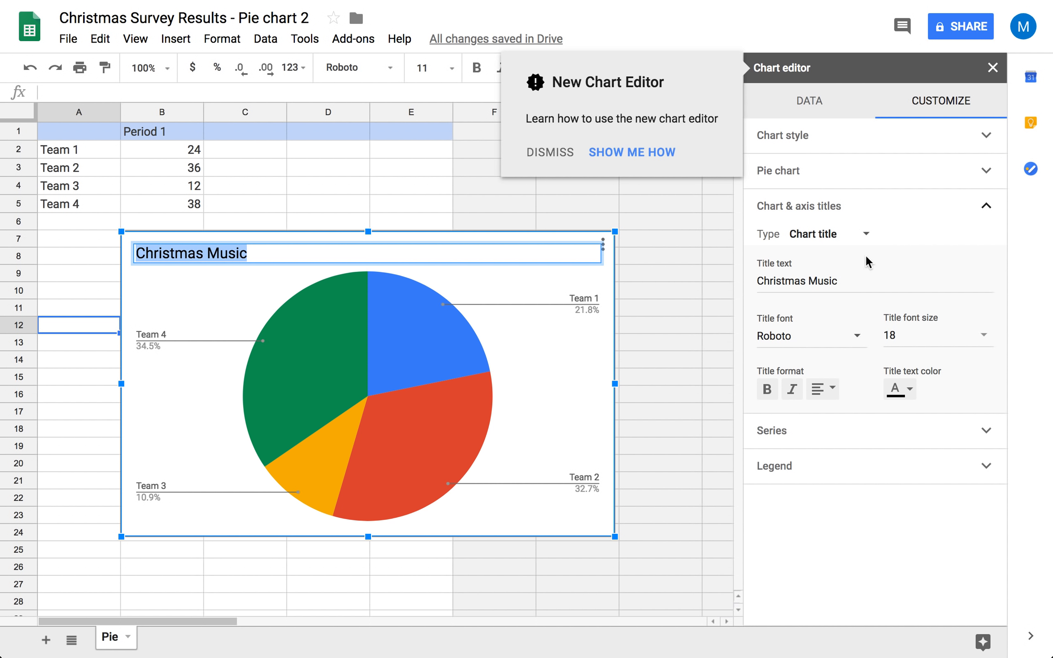
click(825, 388)
click(843, 419)
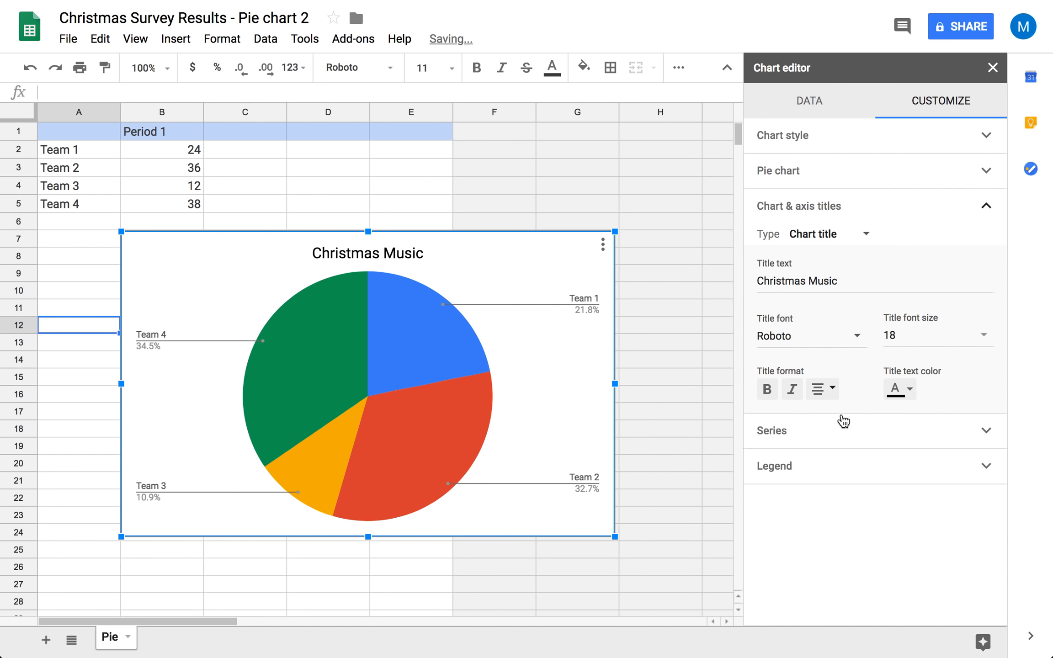
click(906, 389)
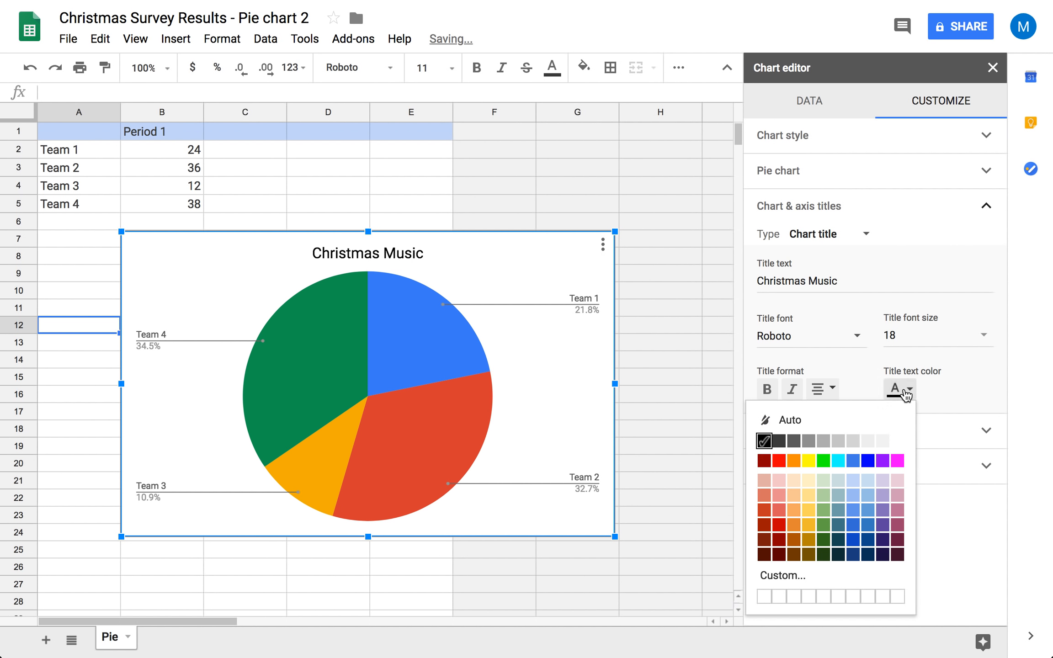
click(779, 460)
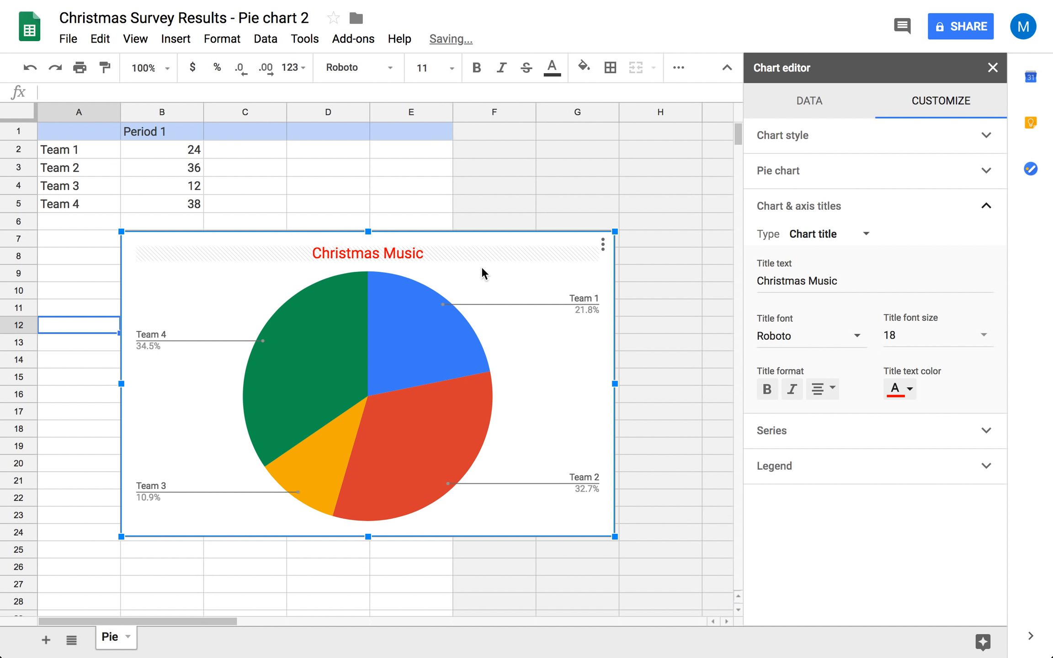
Step: Check the Christmas Survey form's responses for the answer options of the "Do you like Christmas Music?" question
click(179, 133)
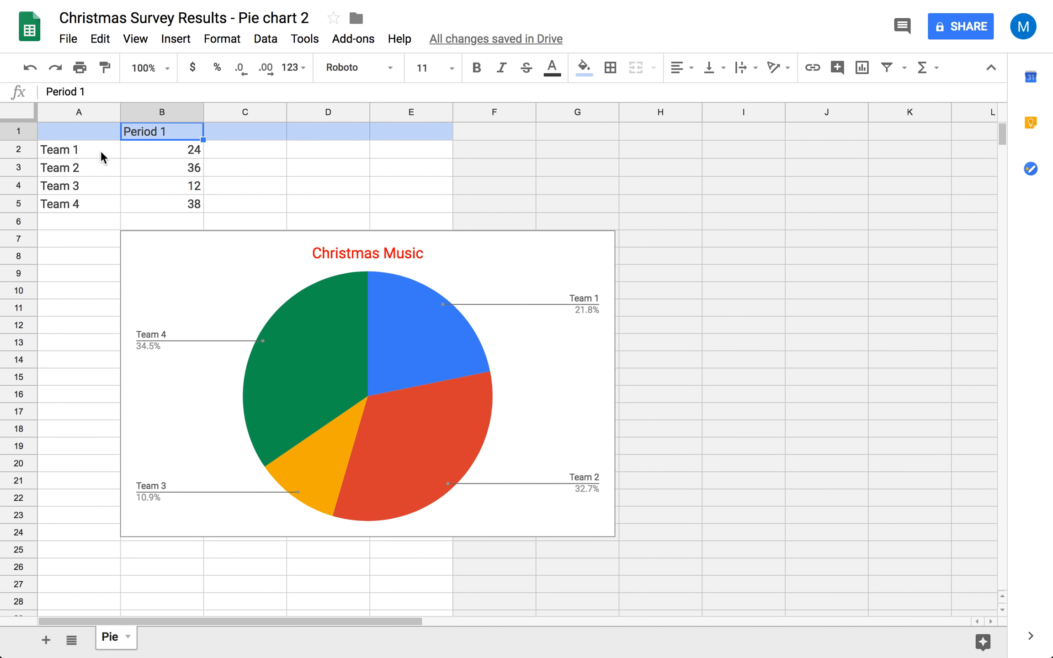
click(105, 191)
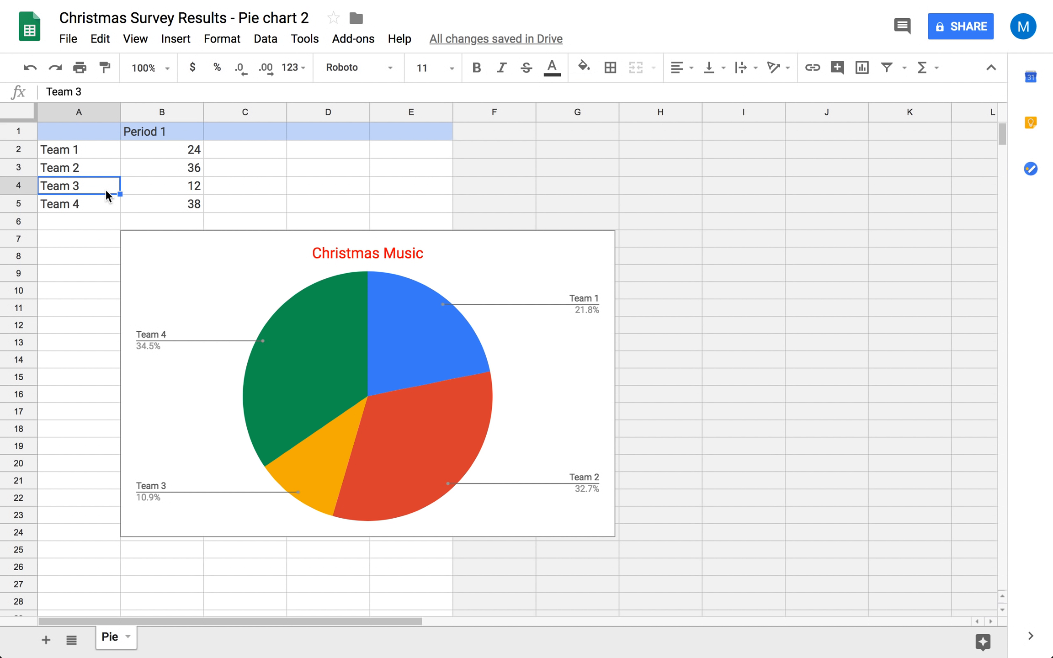
mouse_move(274, 2)
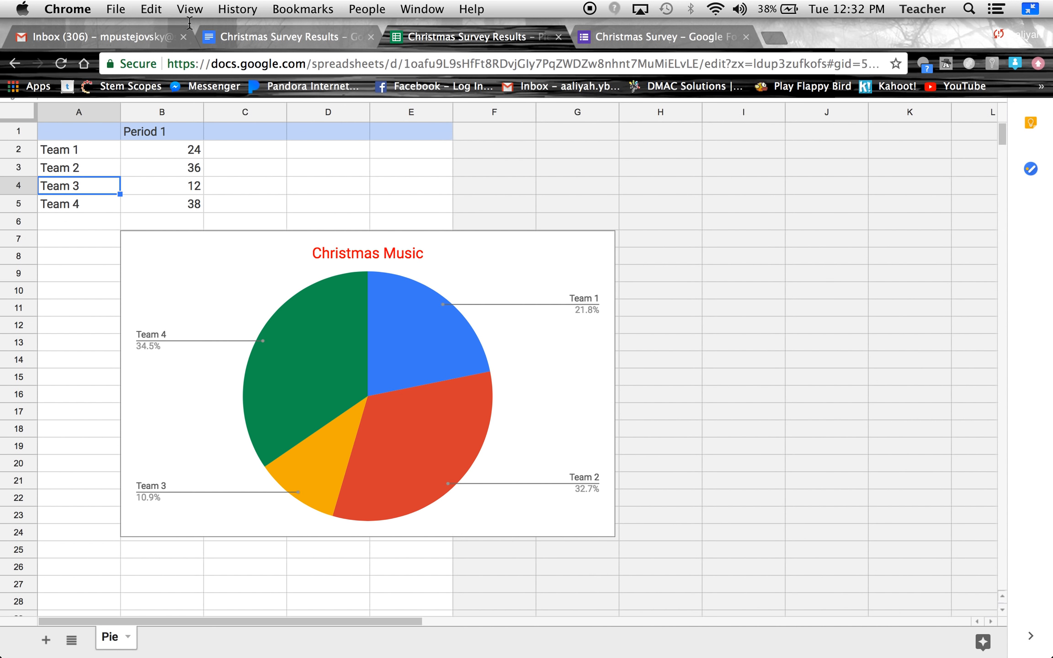
click(658, 37)
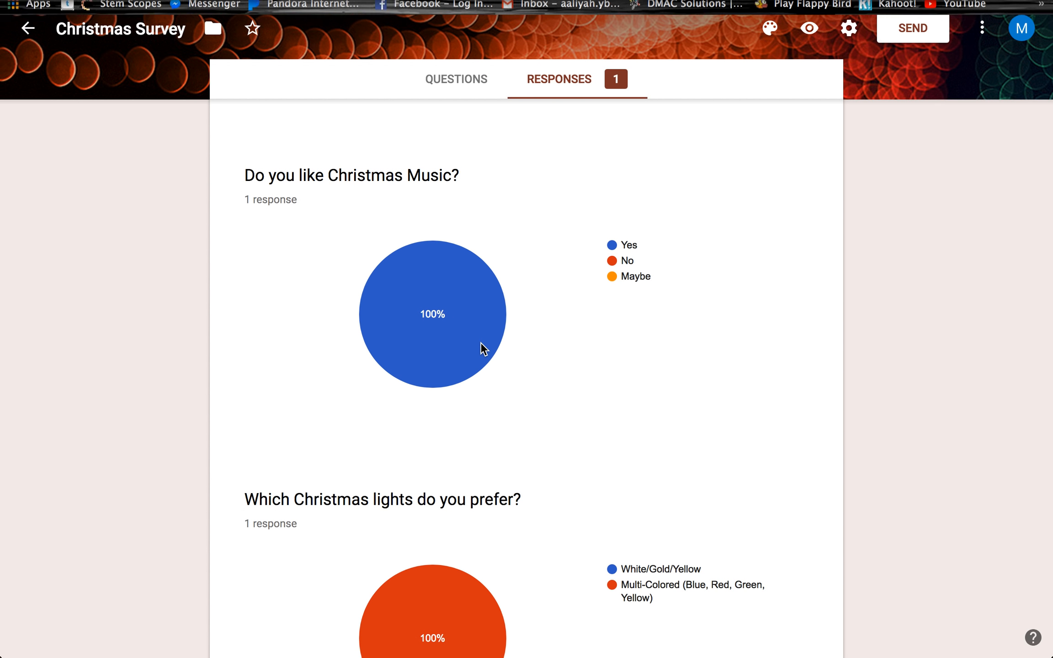
scroll(617, 411, up, 3)
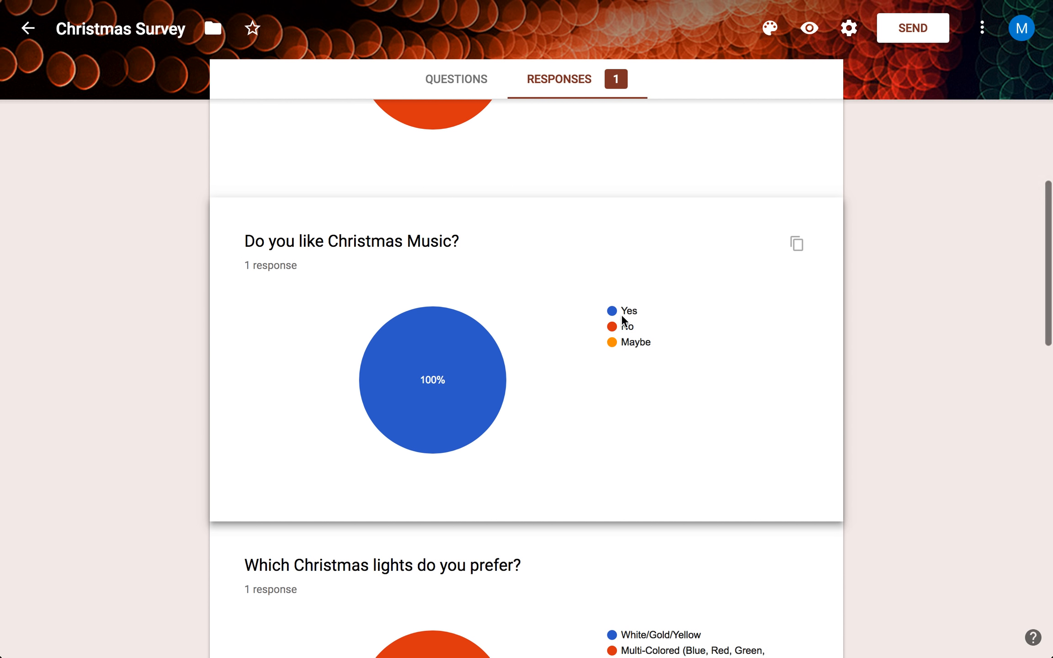
Step: Return to the pie chart's source spreadsheet and replace the labels in A2:A4 with Yes, No and Maybe
mouse_move(589, 2)
click(427, 34)
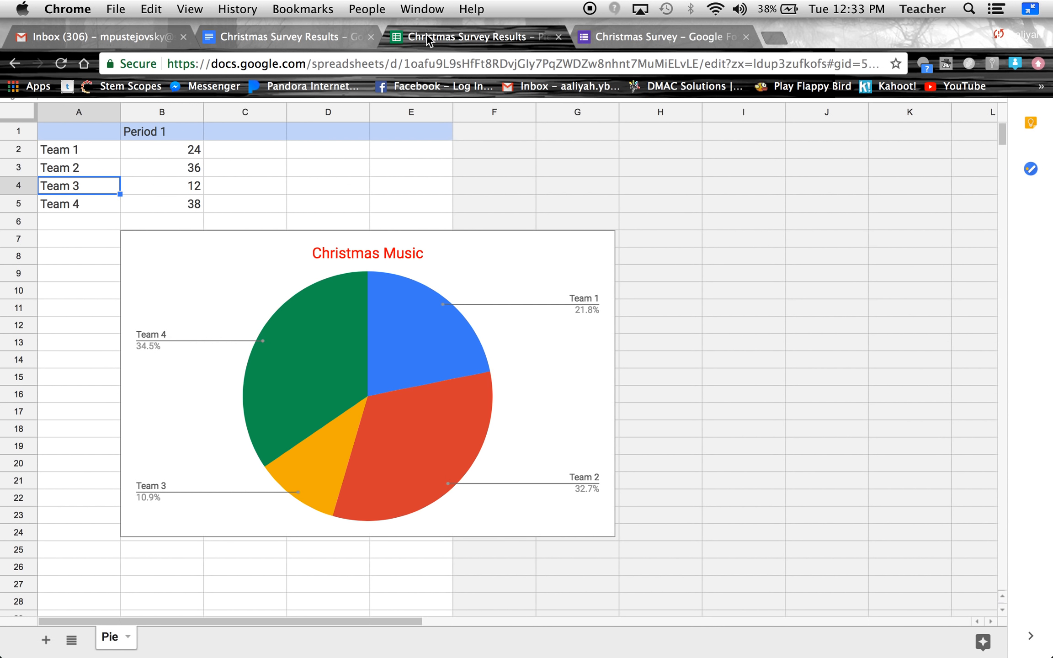
click(94, 149)
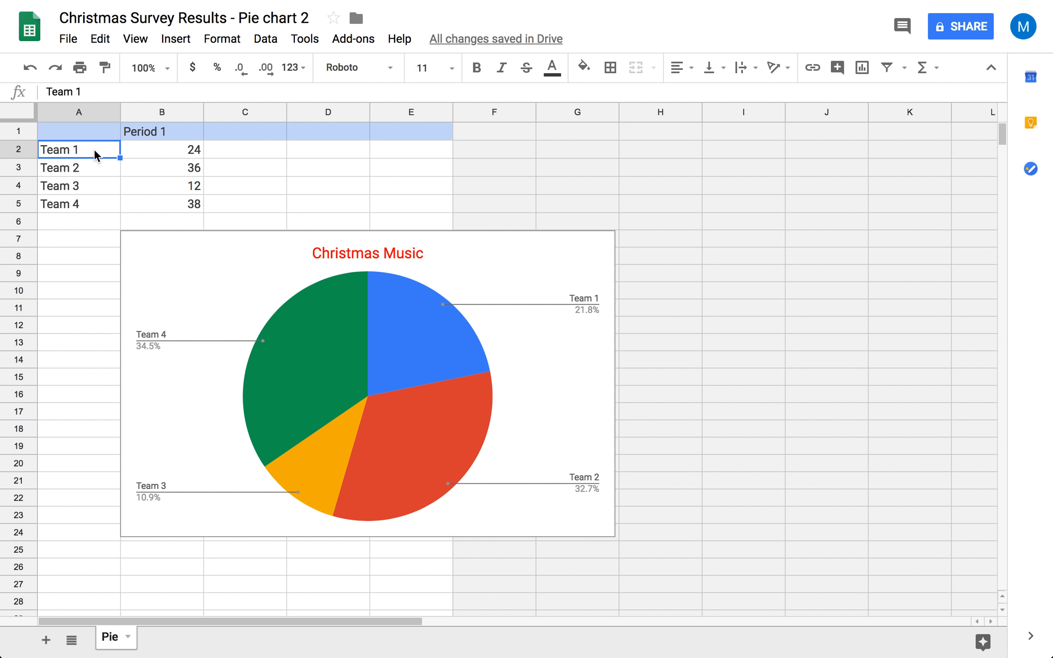
text(Yes)
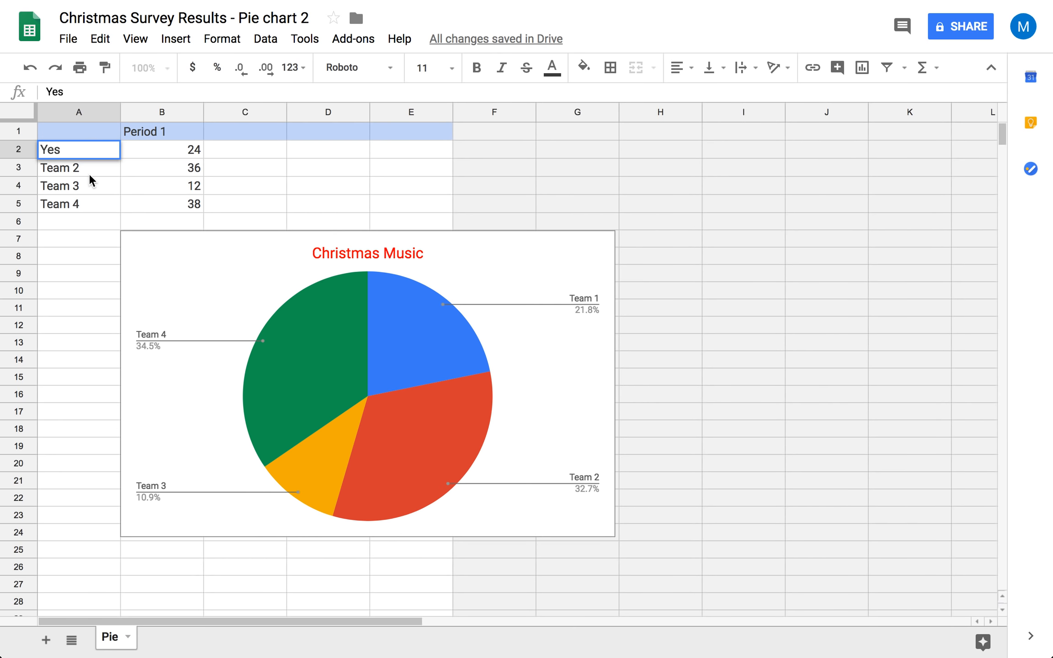
key(Return)
text(No)
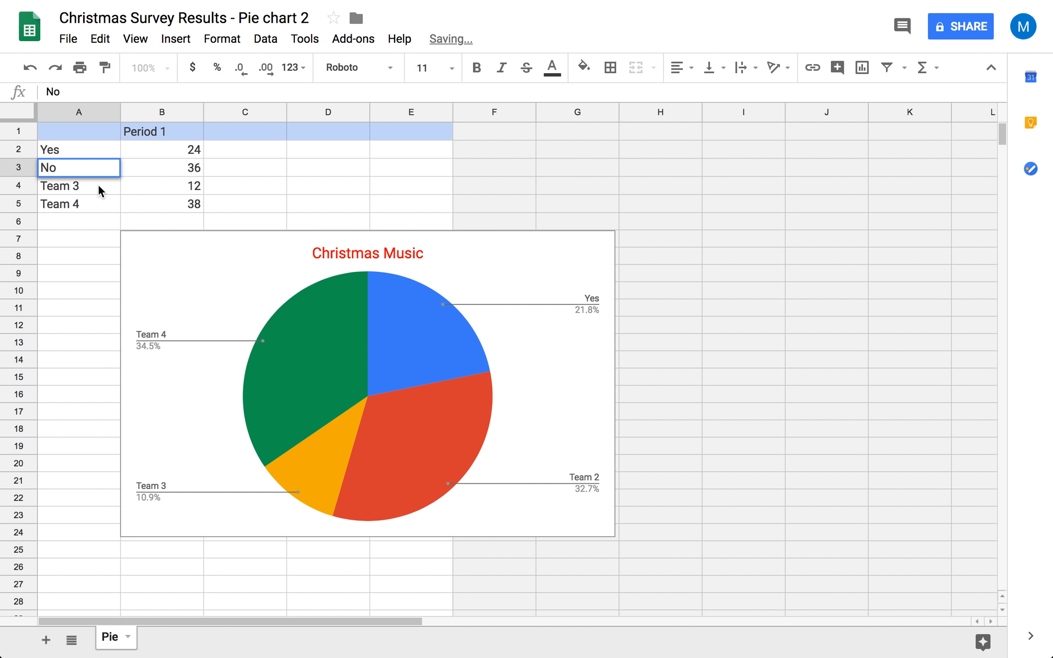
key(Return)
text(Maybe)
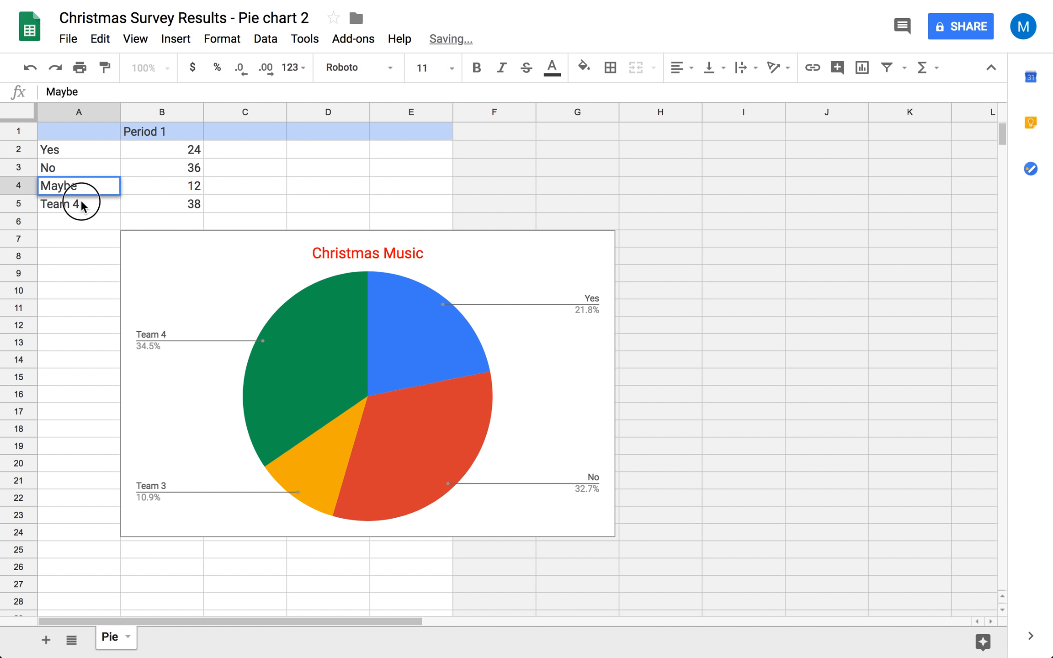
key(Return)
Step: Clear the leftover fourth data row, removing its label in A5 and its value in B5
key(Delete)
key(Right)
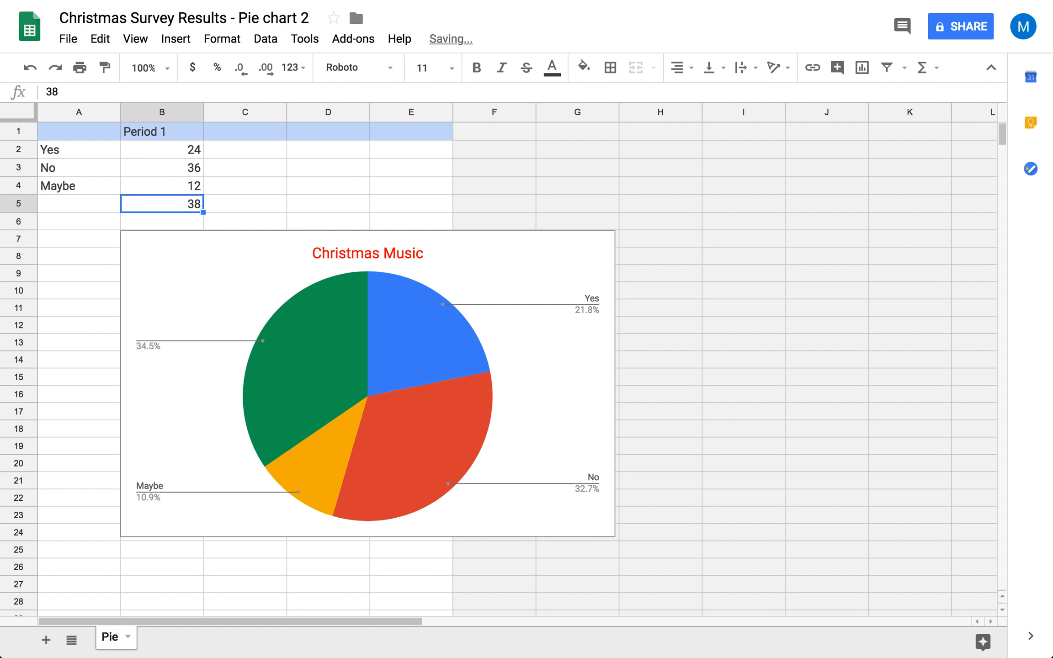
key(Delete)
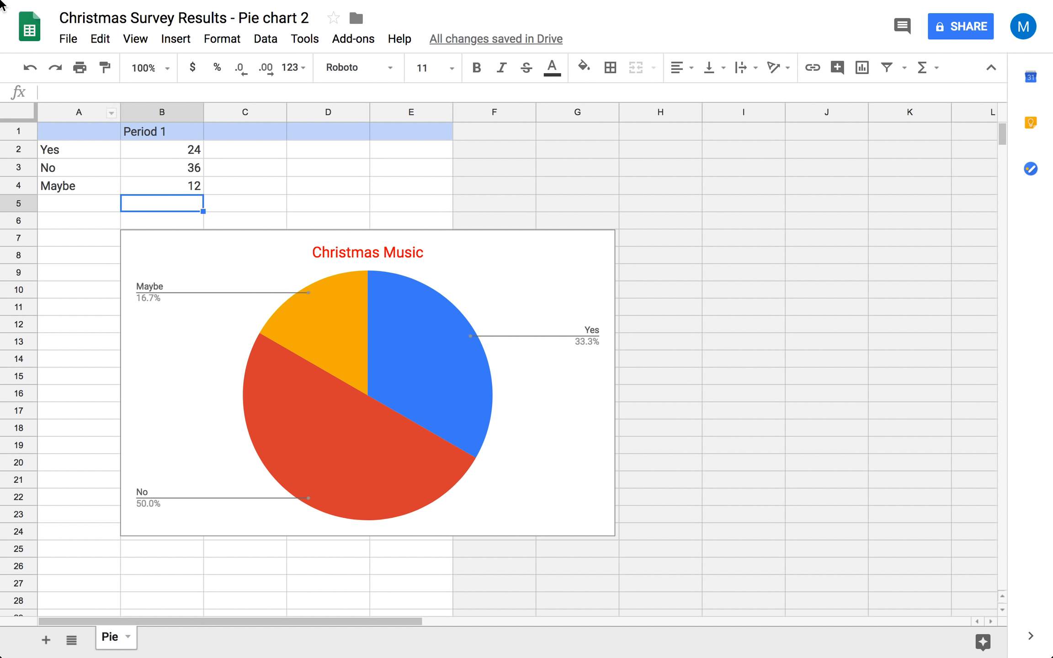
Step: Set the Period 1 values to 4 for Yes, 8 for No and 6 for Maybe
click(190, 155)
text(4)
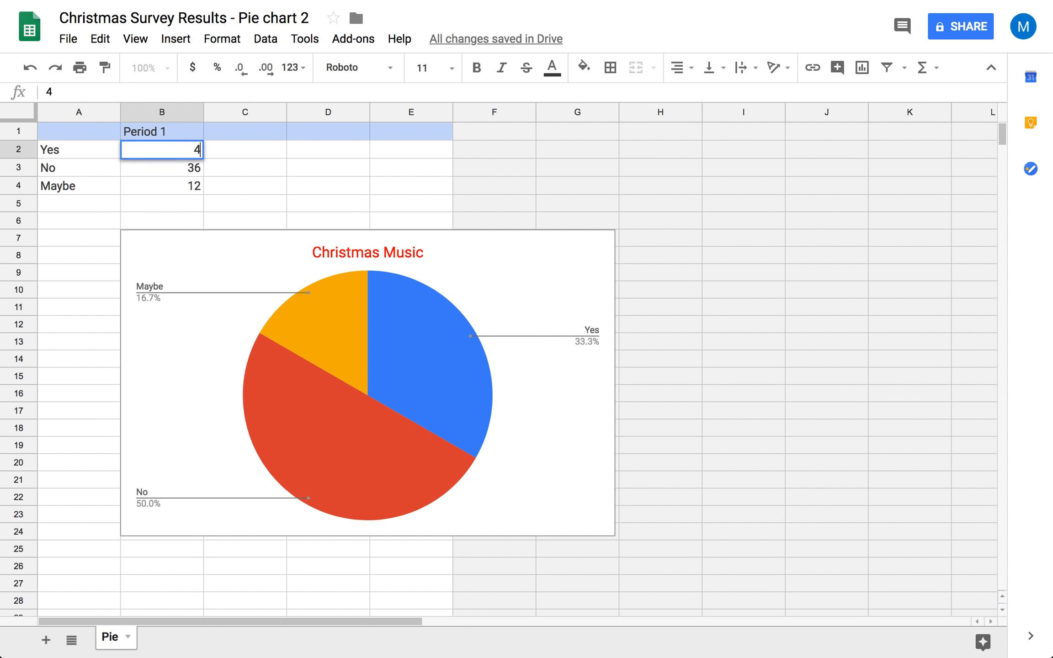
key(Return)
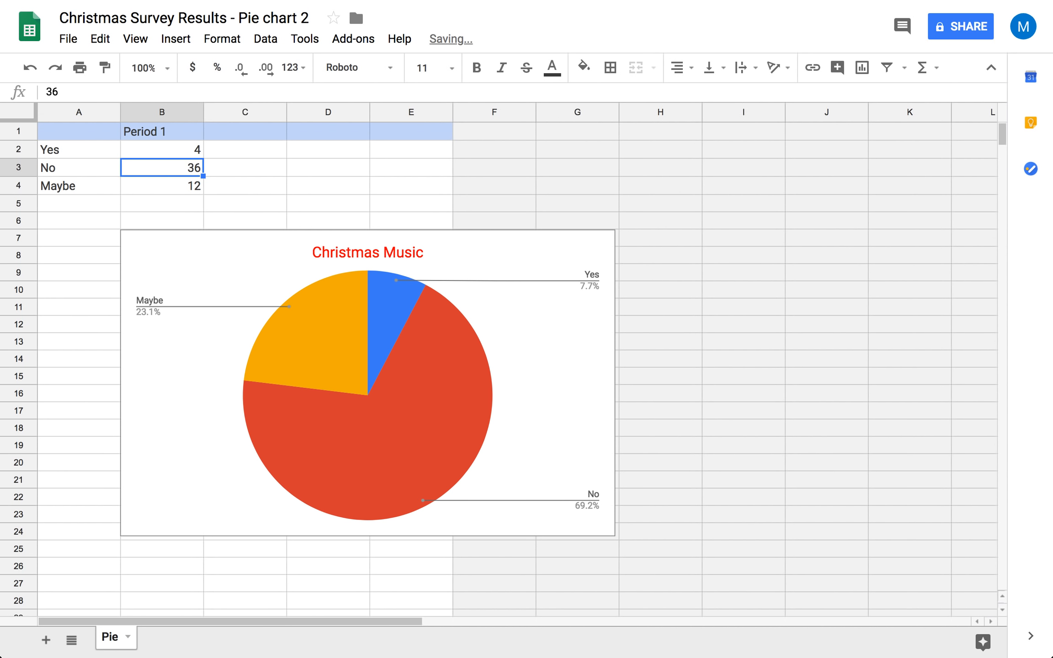
text(8)
key(Return)
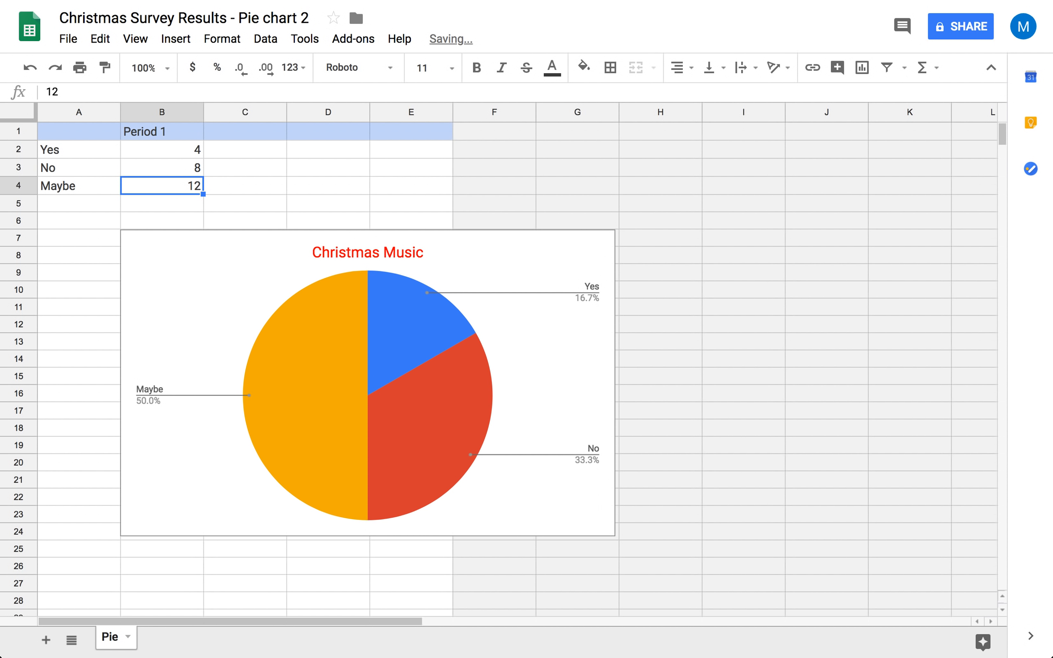
text(6)
key(Return)
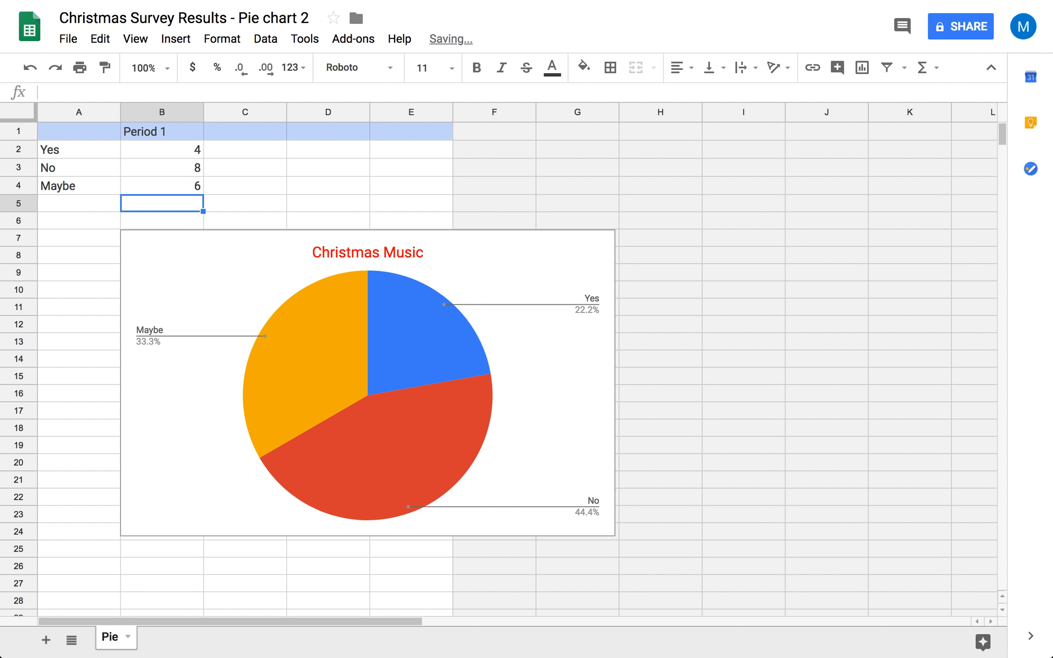
key(Right)
key(Up)
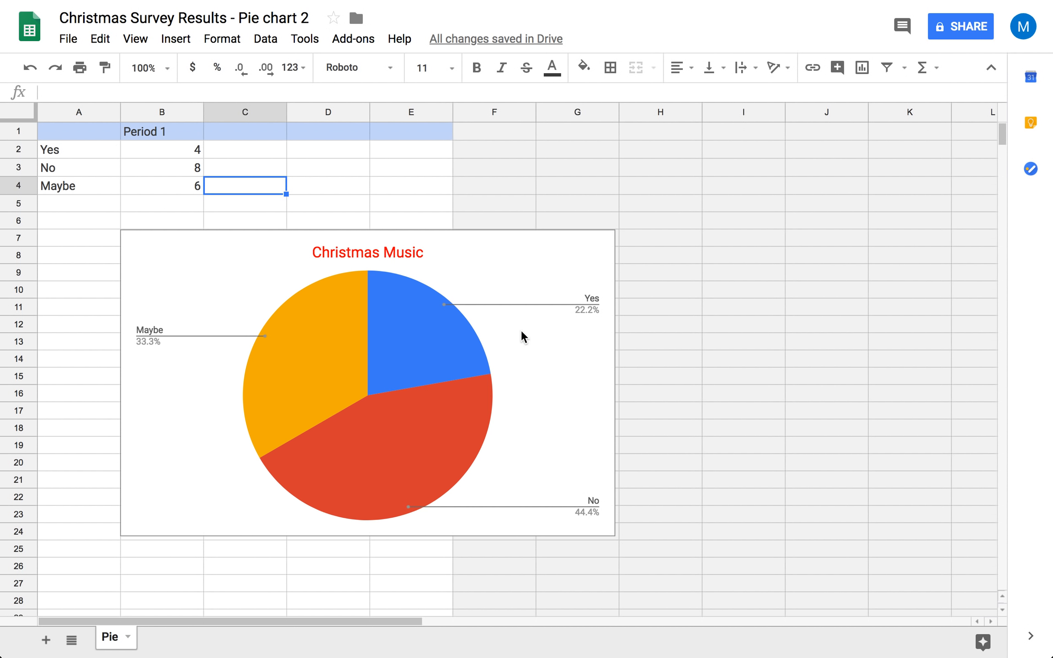
click(305, 185)
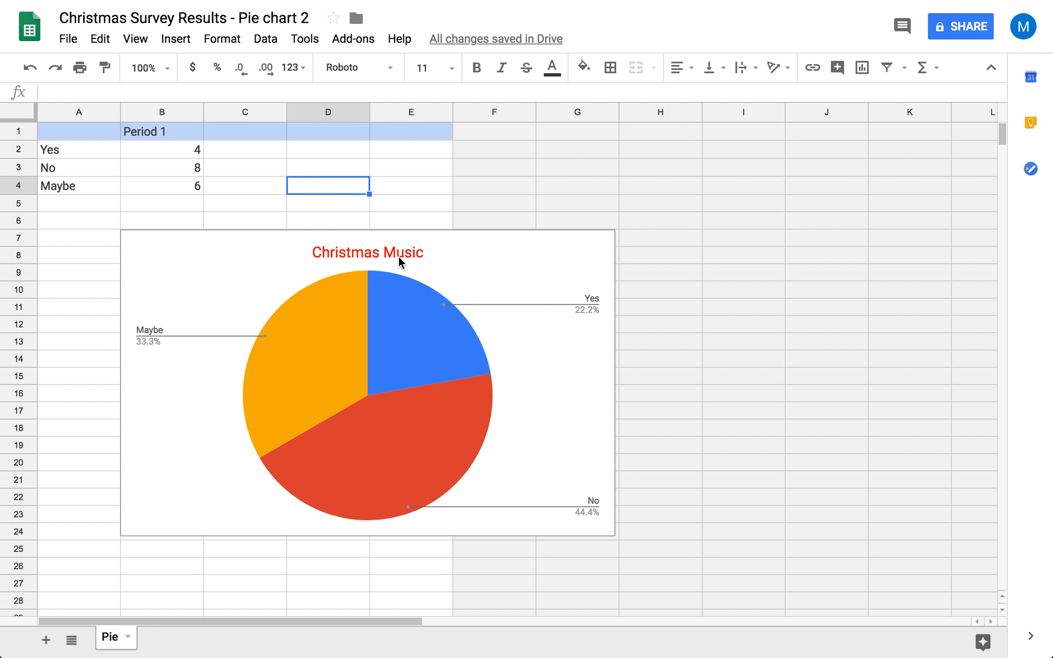
click(557, 349)
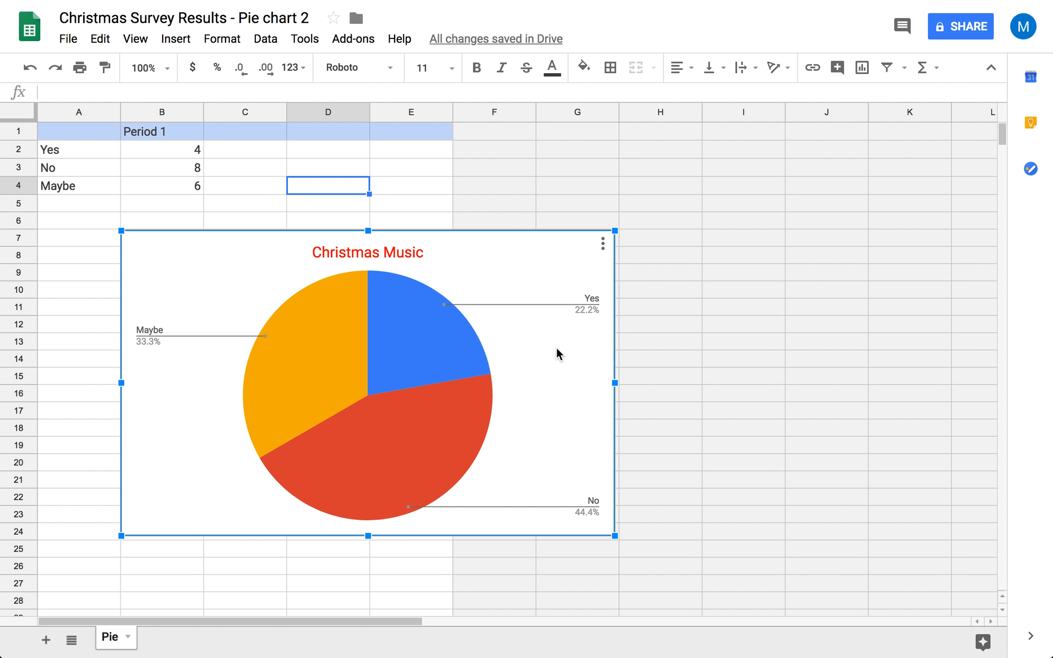
double_click(557, 348)
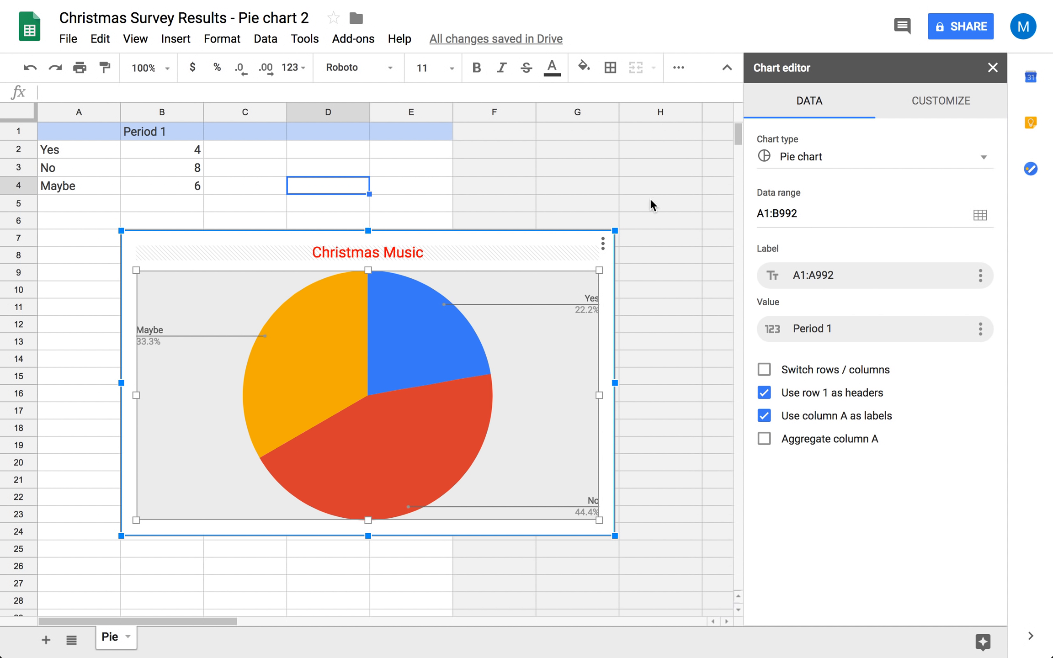
click(637, 226)
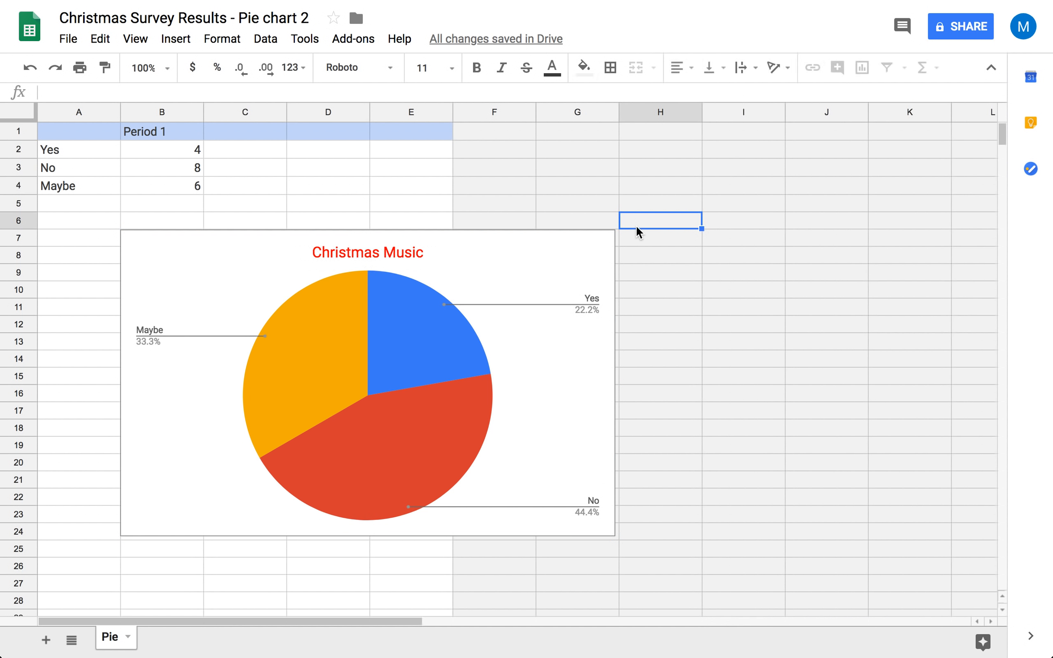
Step: Open the Christmas Music chart for editing and try the 3D pie chart type
click(399, 204)
double_click(224, 281)
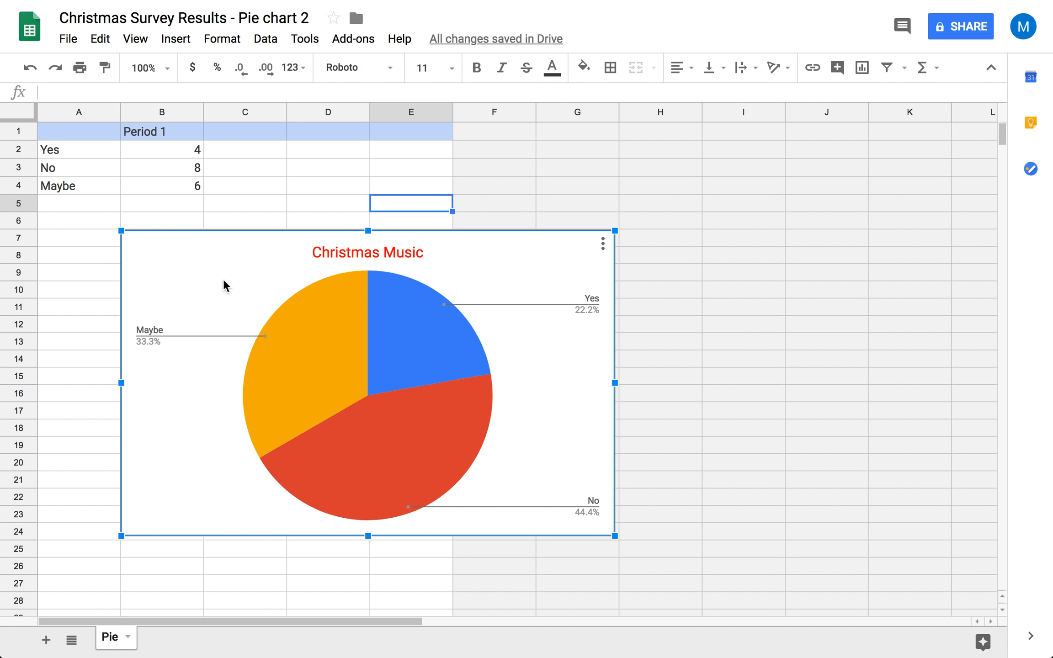
click(847, 159)
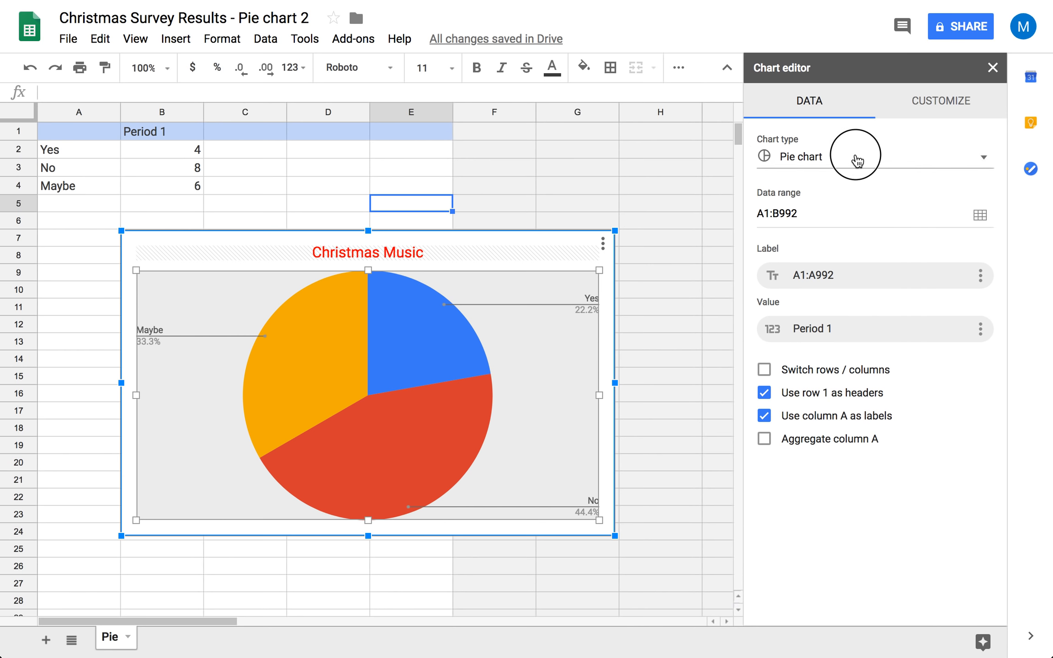
scroll(841, 430, down, 6)
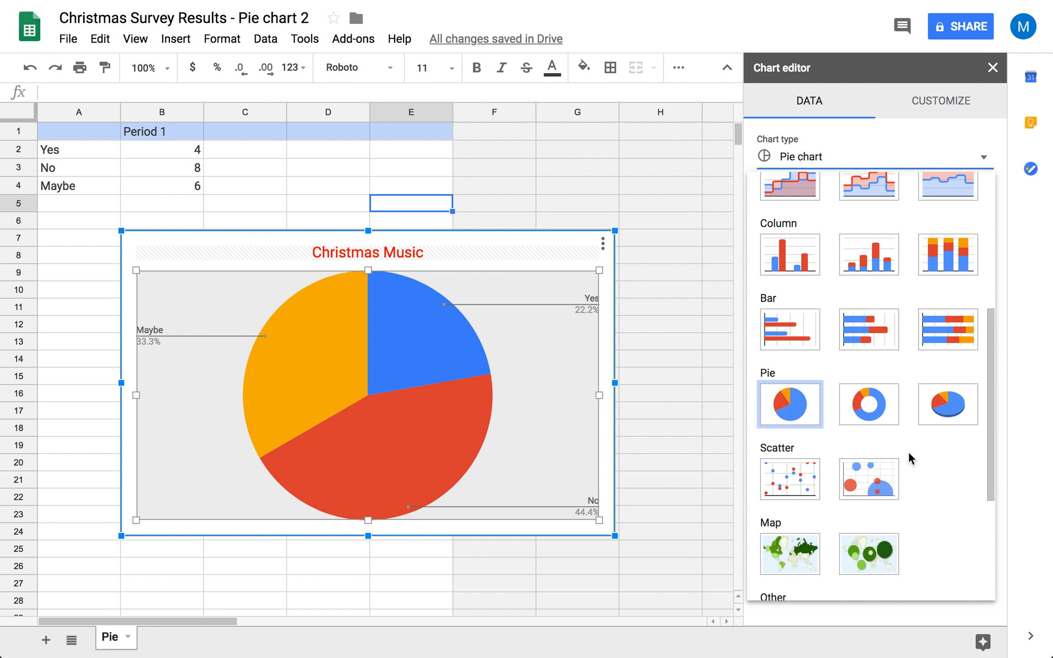
scroll(908, 452, down, 1)
click(953, 387)
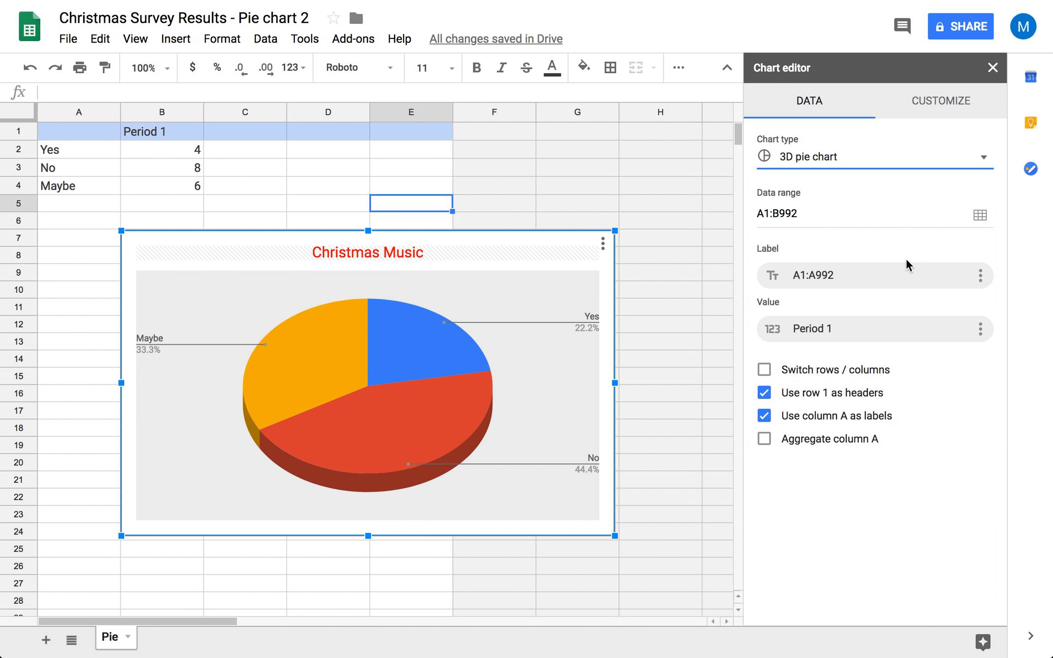
Step: Try the doughnut chart type on the Christmas Music chart
click(886, 167)
scroll(886, 416, down, 5)
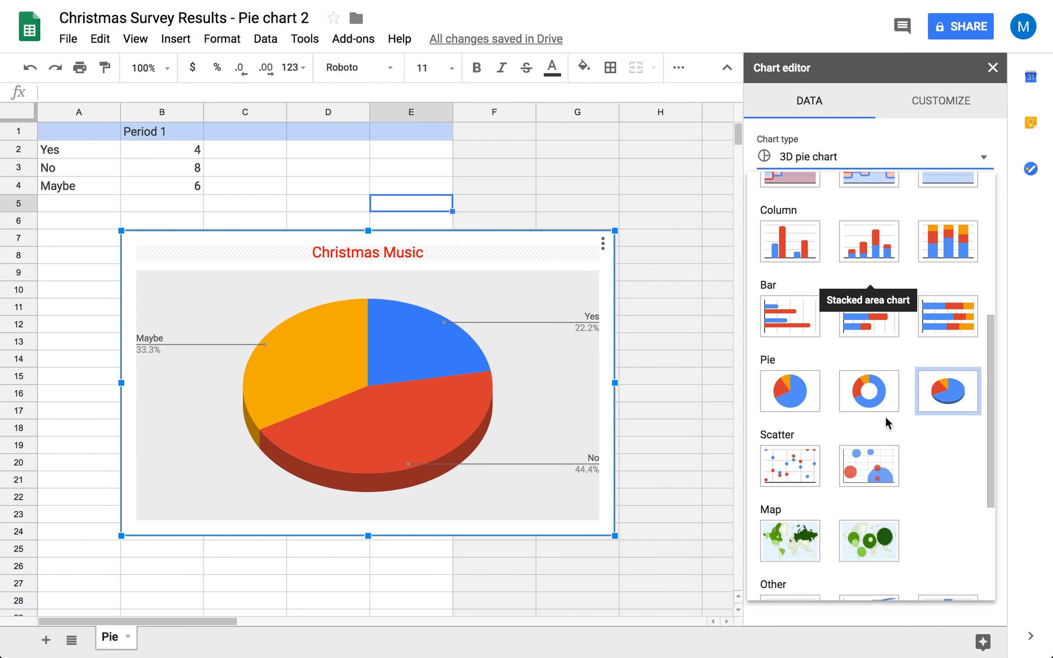
click(873, 369)
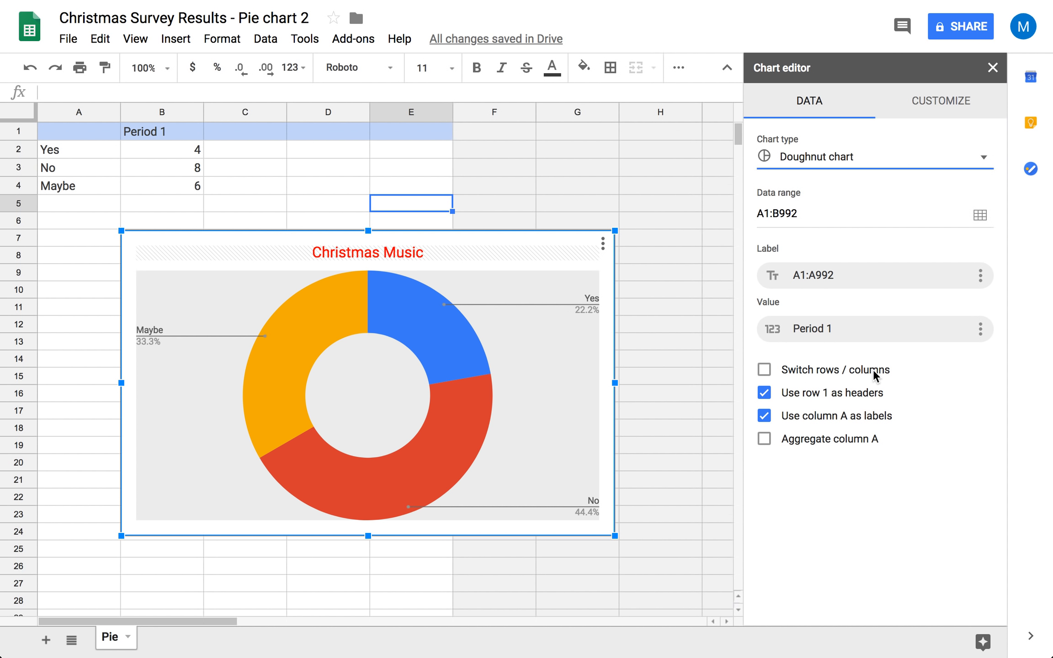
Step: Set the Christmas Music chart's type back to the regular pie chart
click(907, 168)
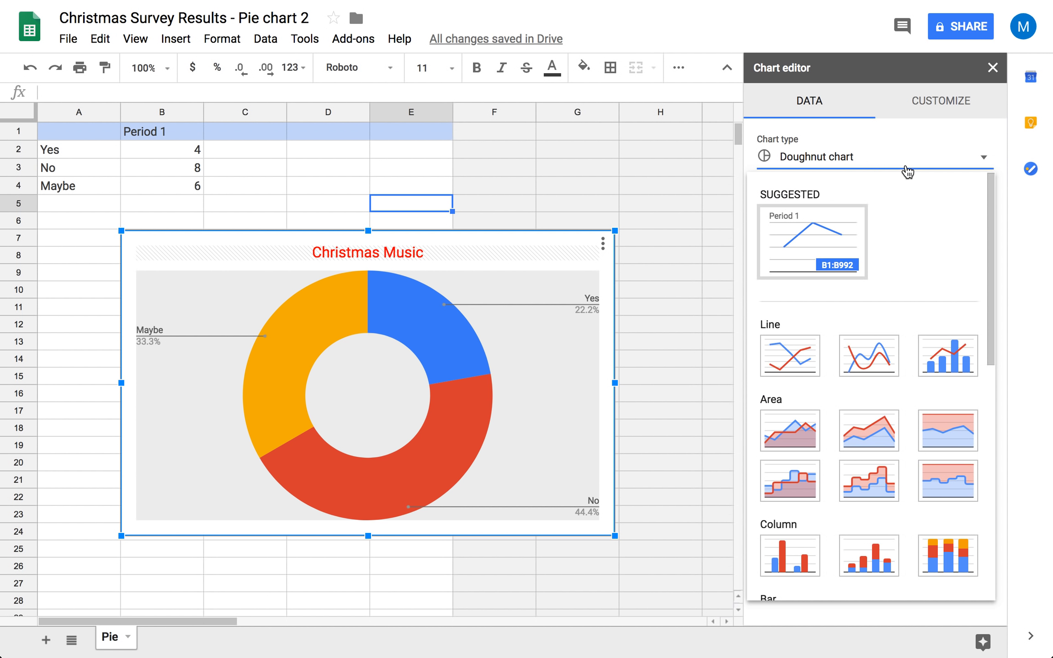
scroll(869, 541, down, 5)
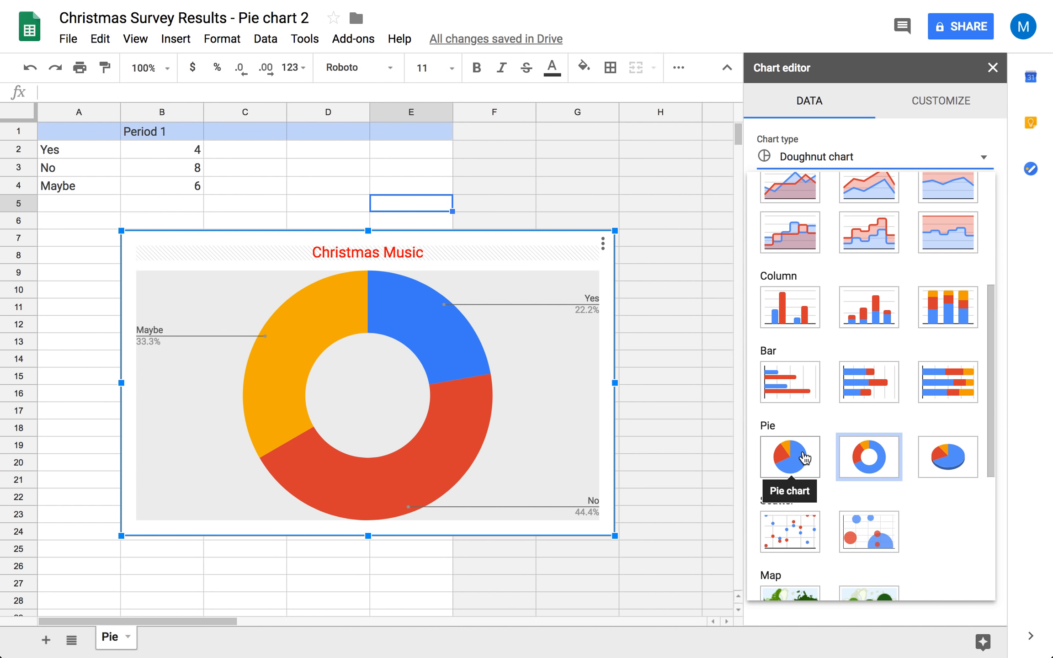
click(803, 457)
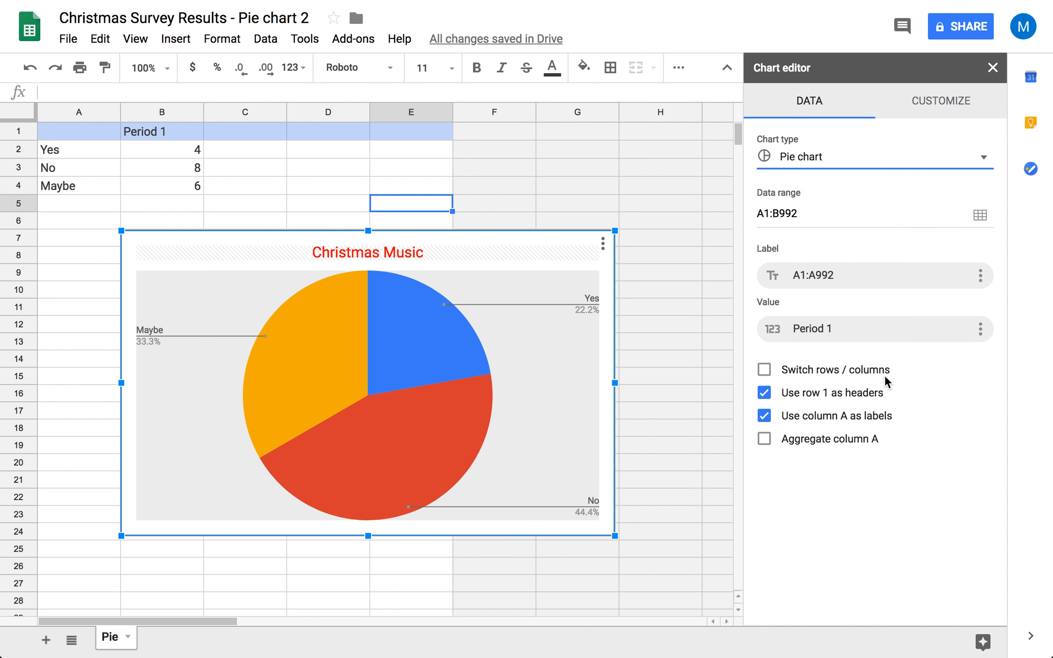
Step: Set the border color of the Christmas Music pie chart's slices to dark green
click(941, 102)
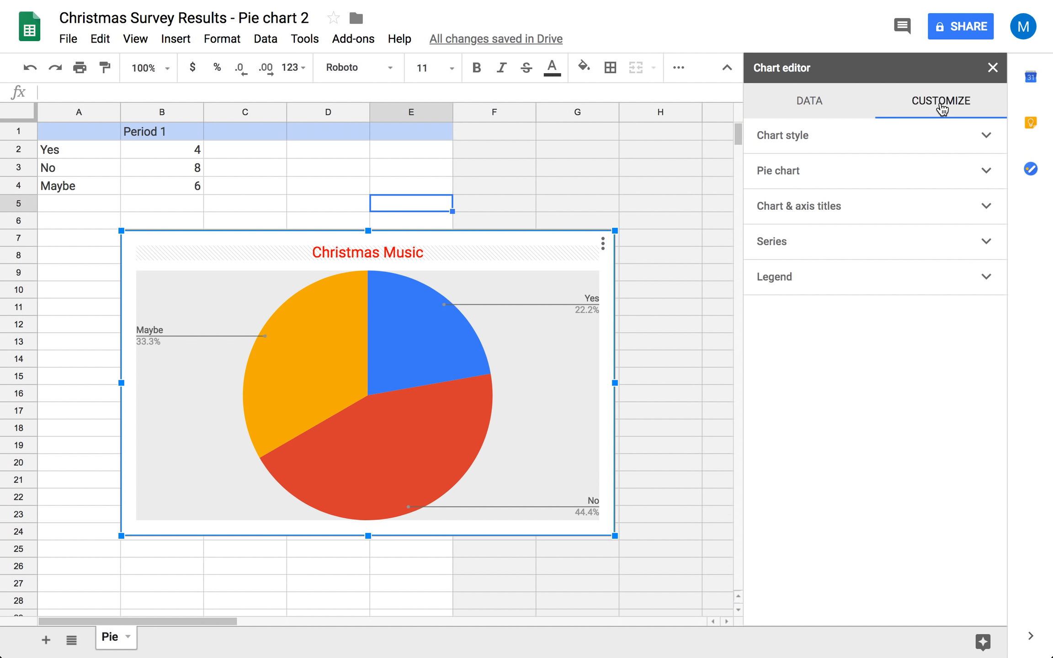
click(920, 173)
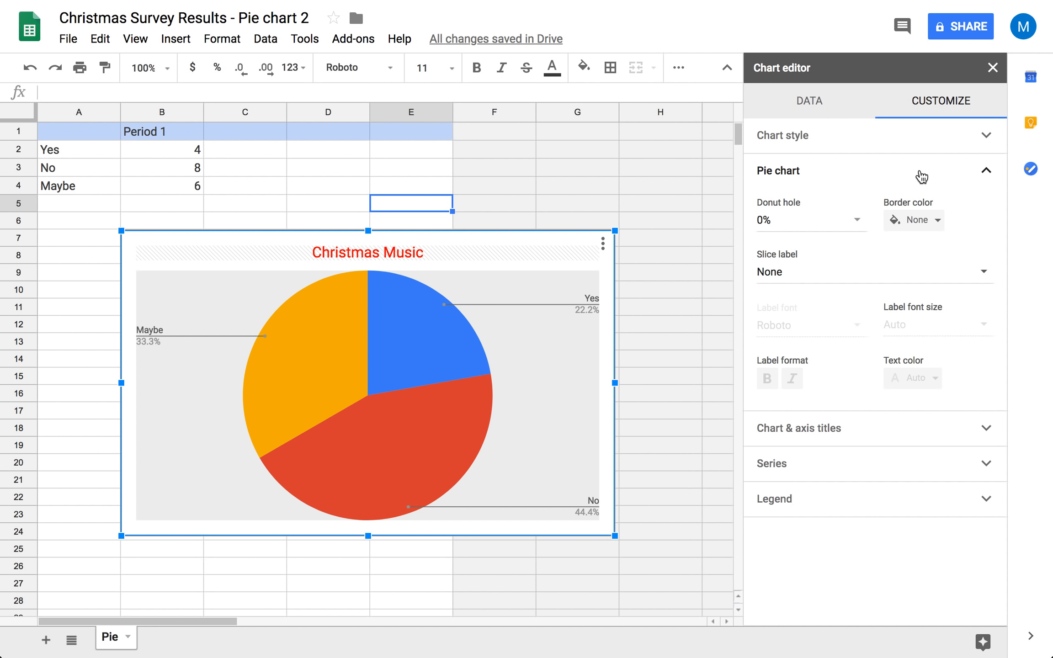
click(937, 223)
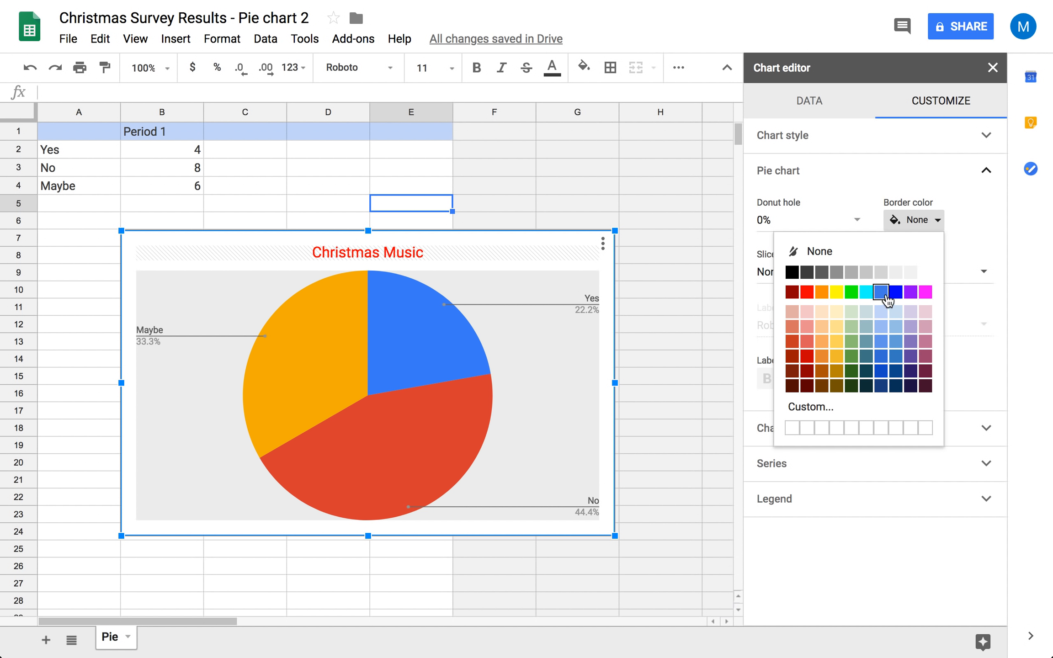
click(851, 370)
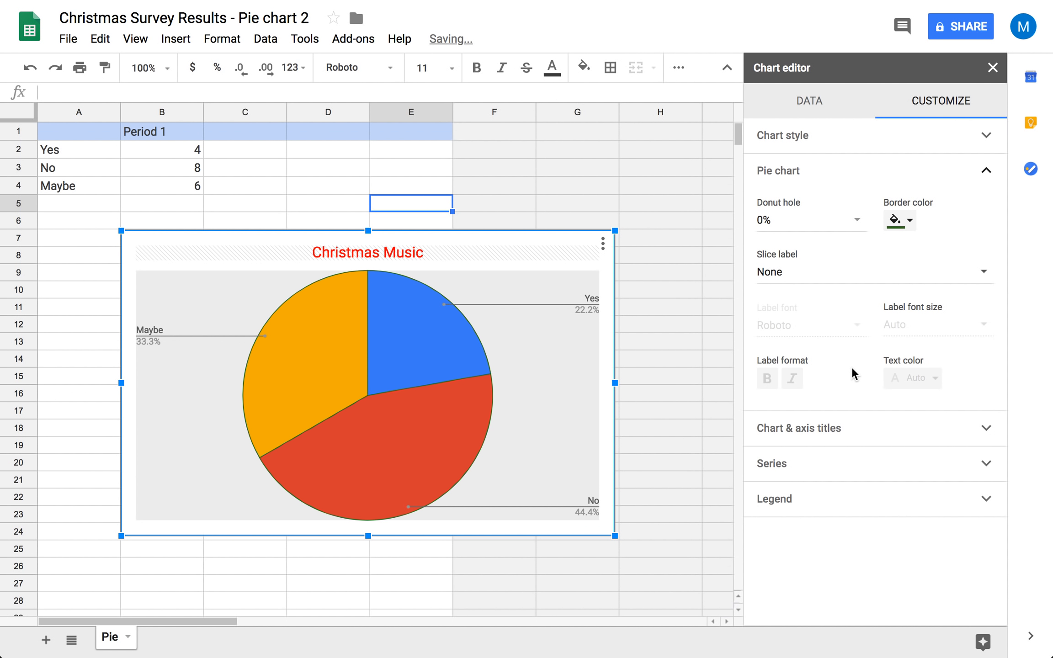
Step: Try donut hole sizes of 25%, 75% and 50% on the Christmas Music pie chart, and return it to 0%
click(862, 227)
click(836, 277)
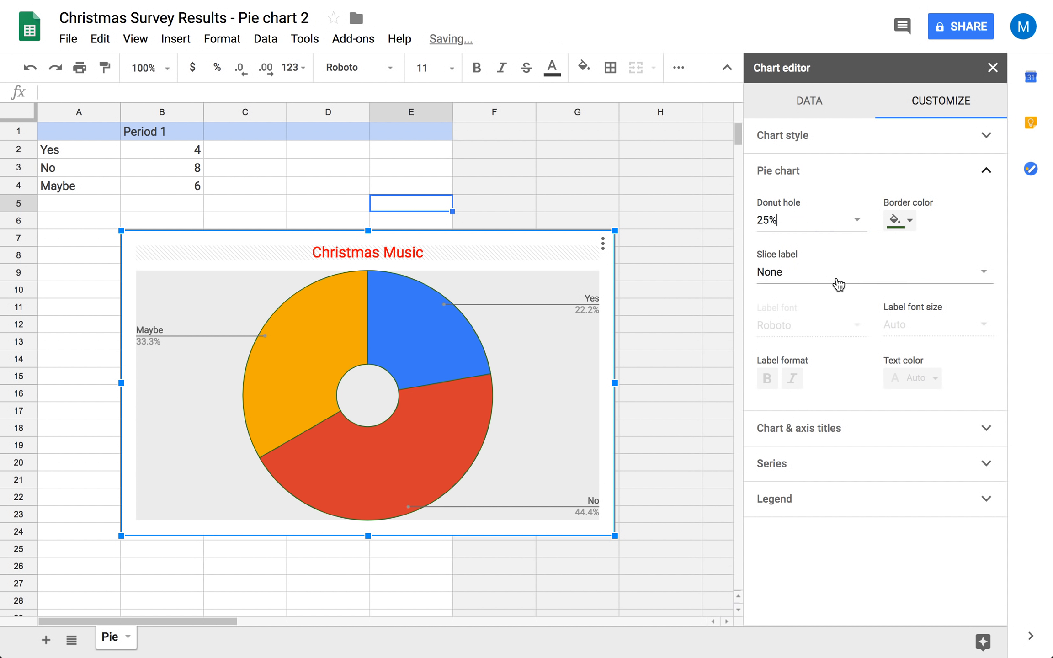
click(846, 222)
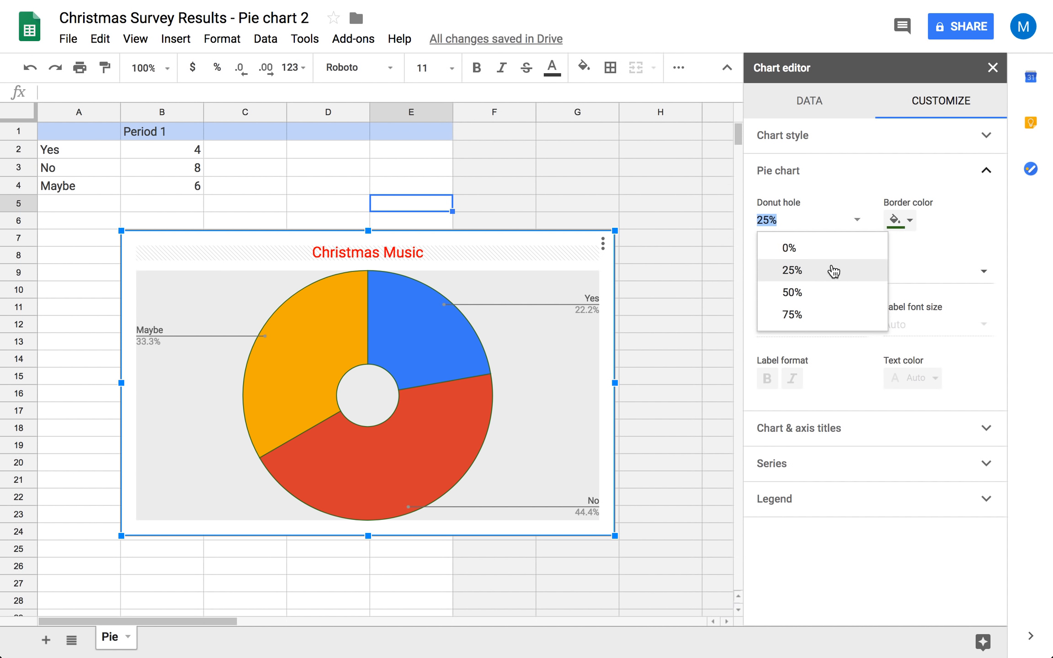
click(833, 250)
click(857, 221)
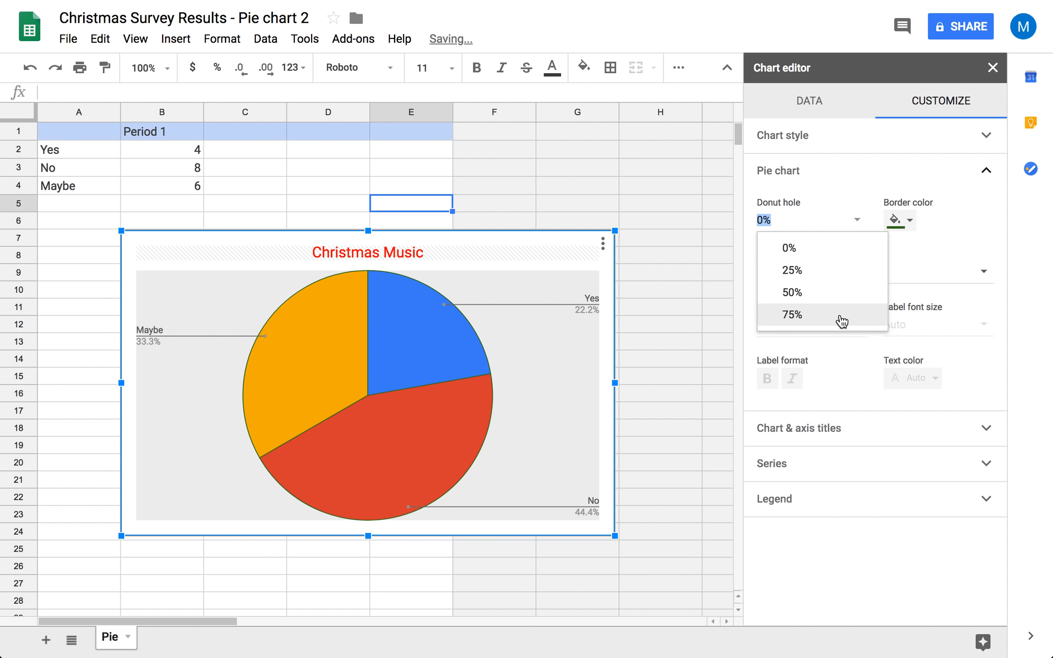
click(840, 317)
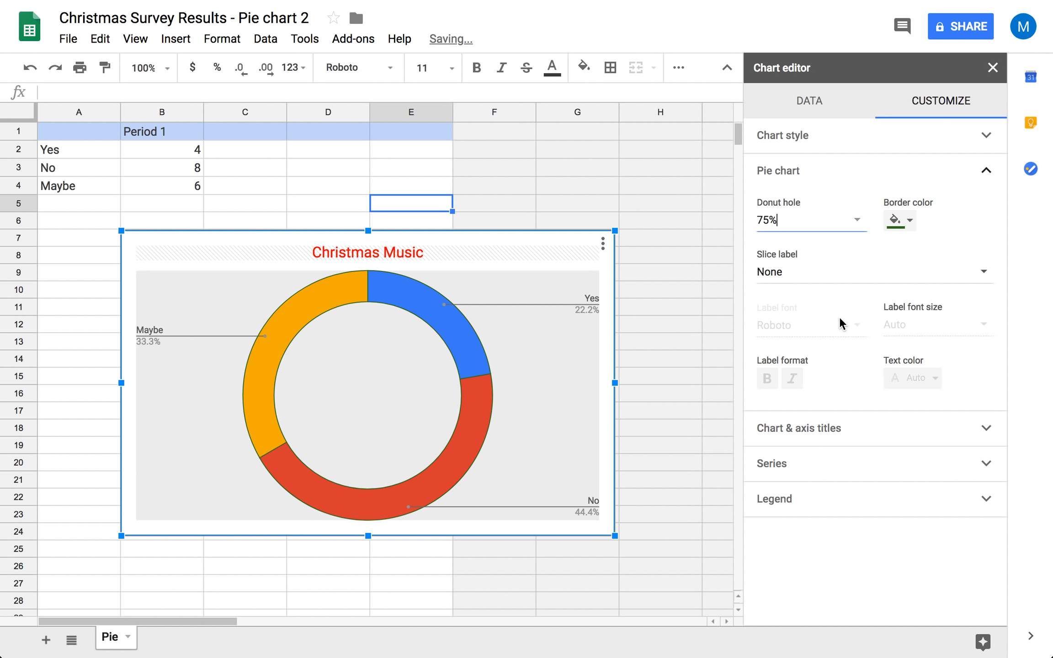
click(865, 221)
click(838, 252)
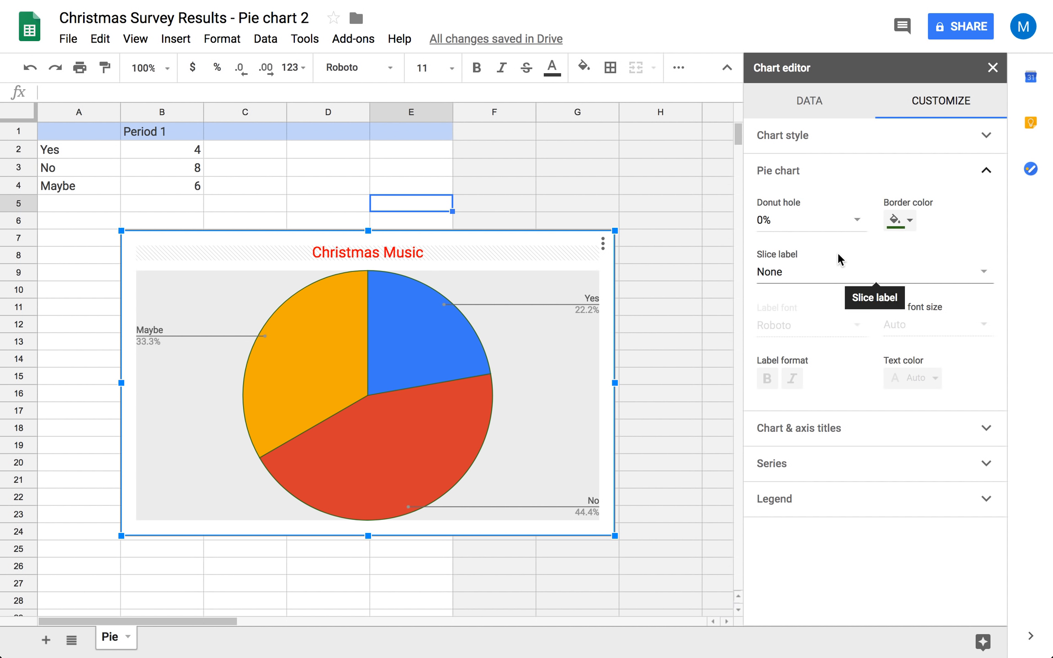
click(856, 222)
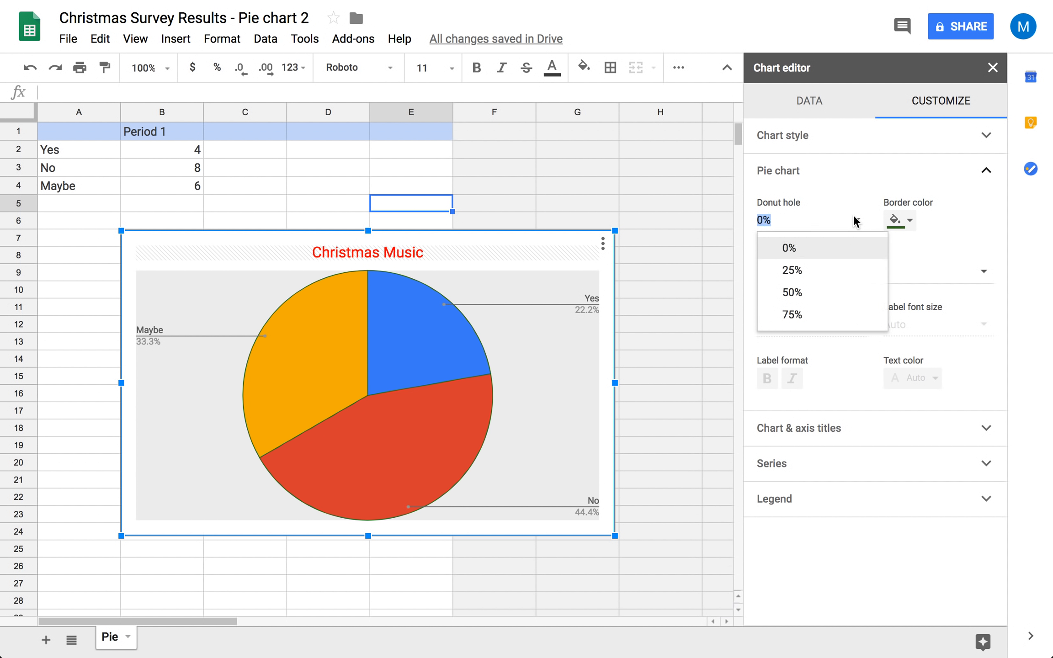
click(834, 298)
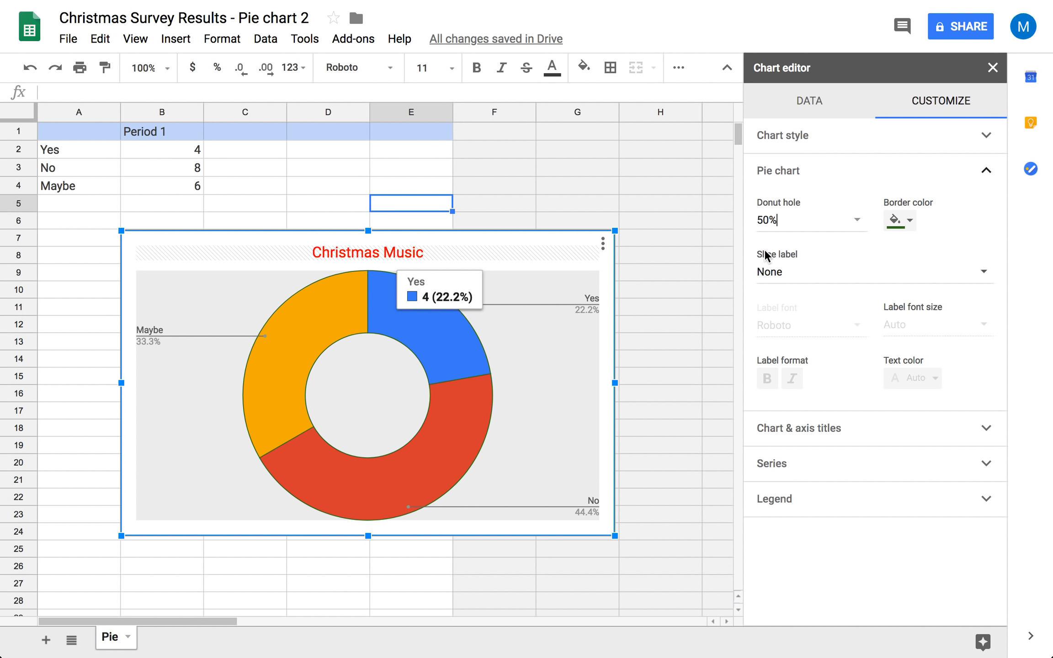
click(853, 220)
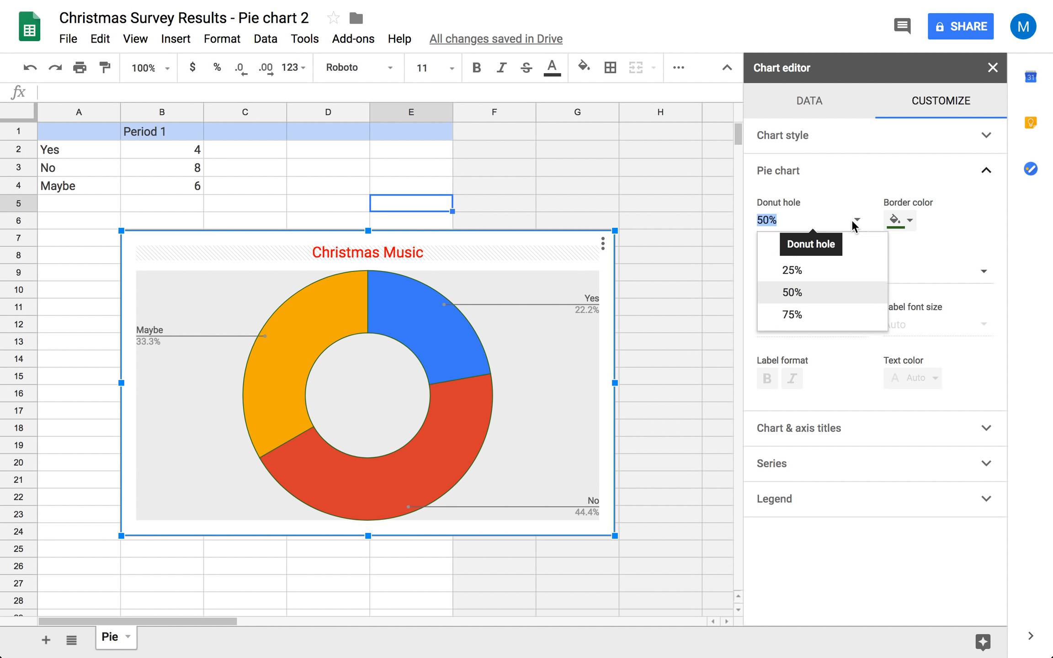
click(830, 247)
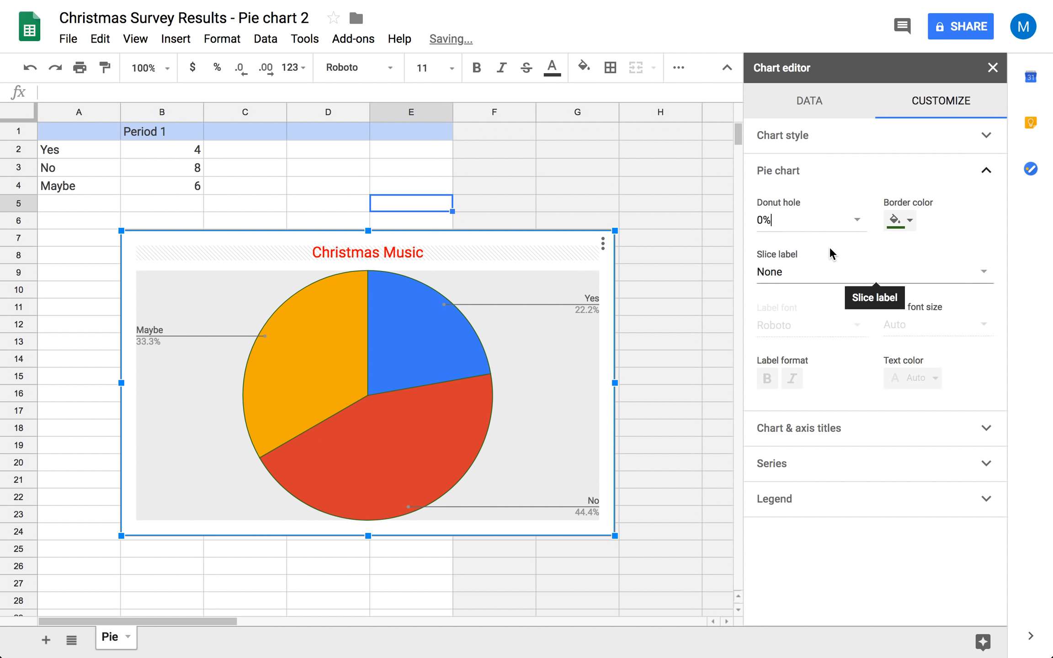
Step: Show the category label on each slice of the Christmas Music pie chart and set the label text color to white
click(950, 275)
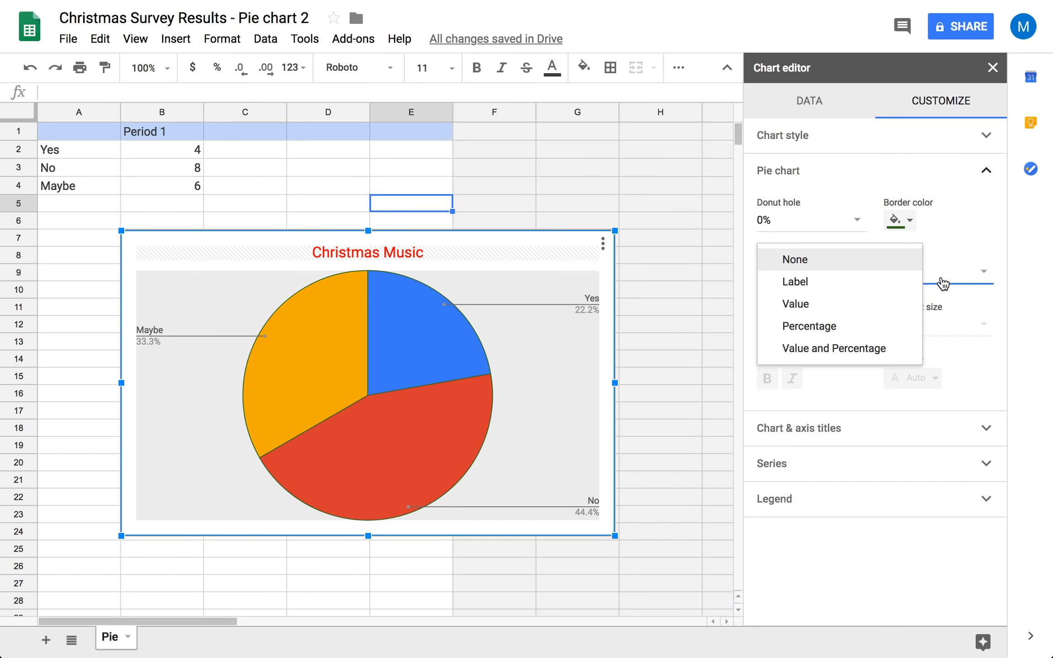
click(876, 291)
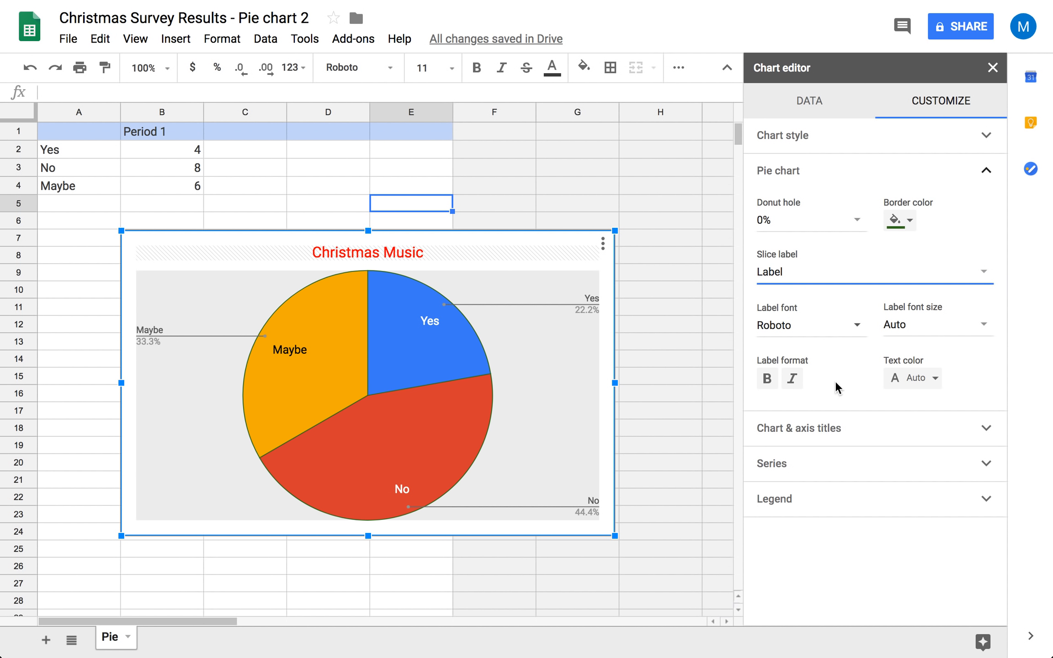
click(928, 378)
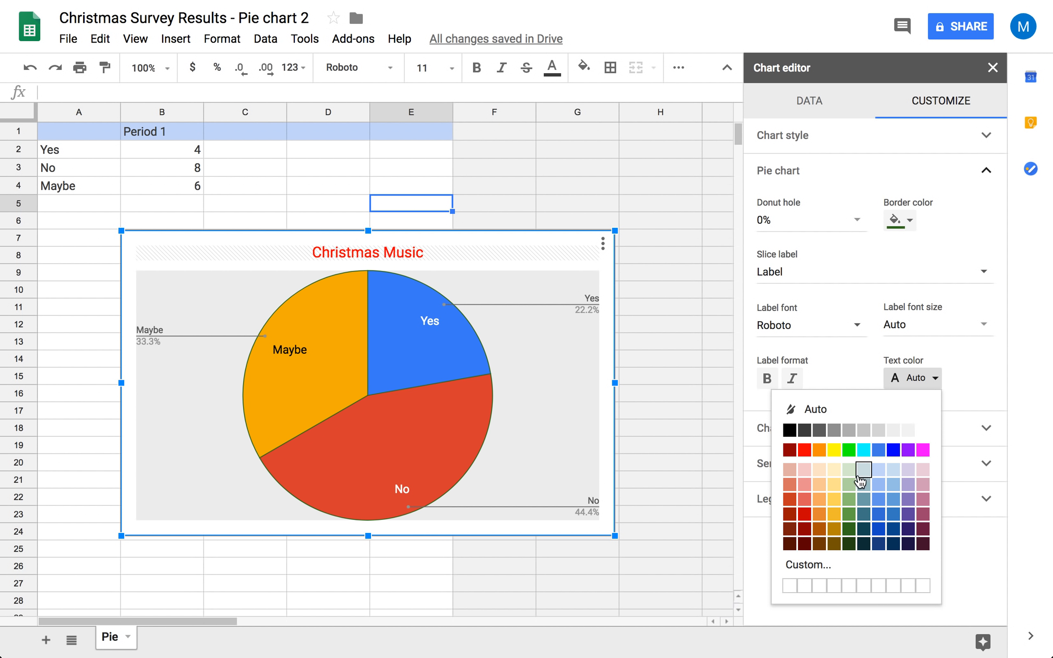
click(847, 522)
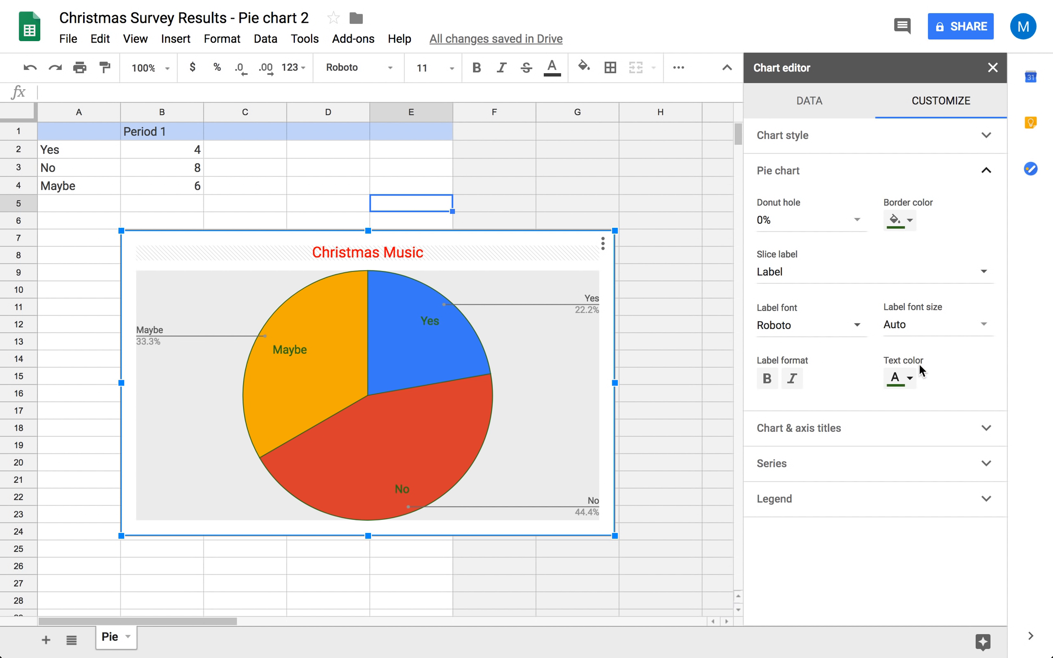
click(909, 379)
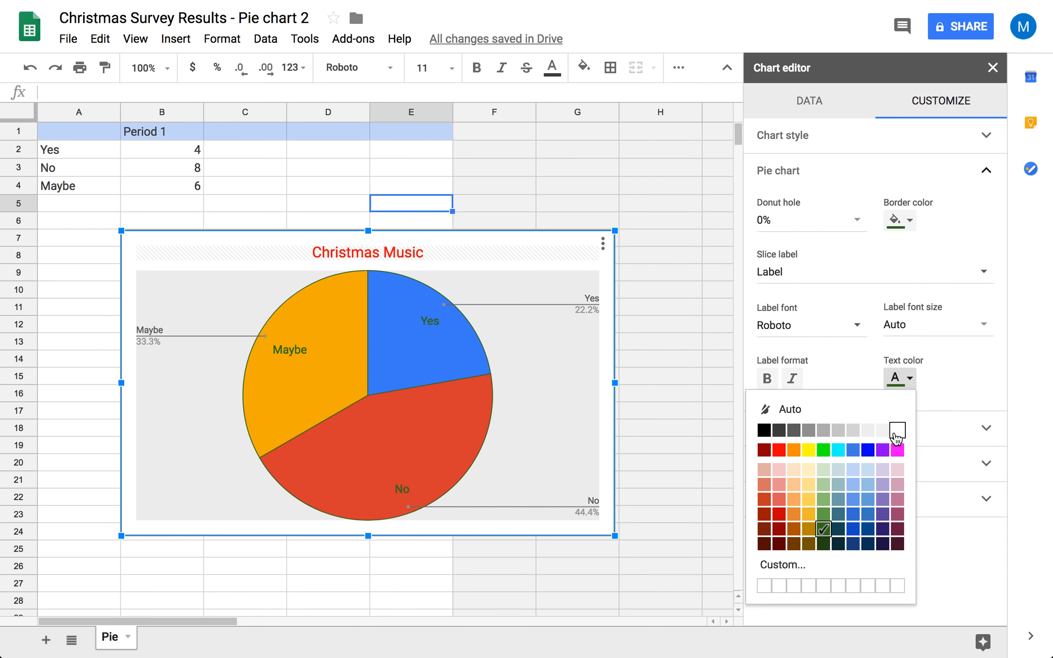
click(897, 437)
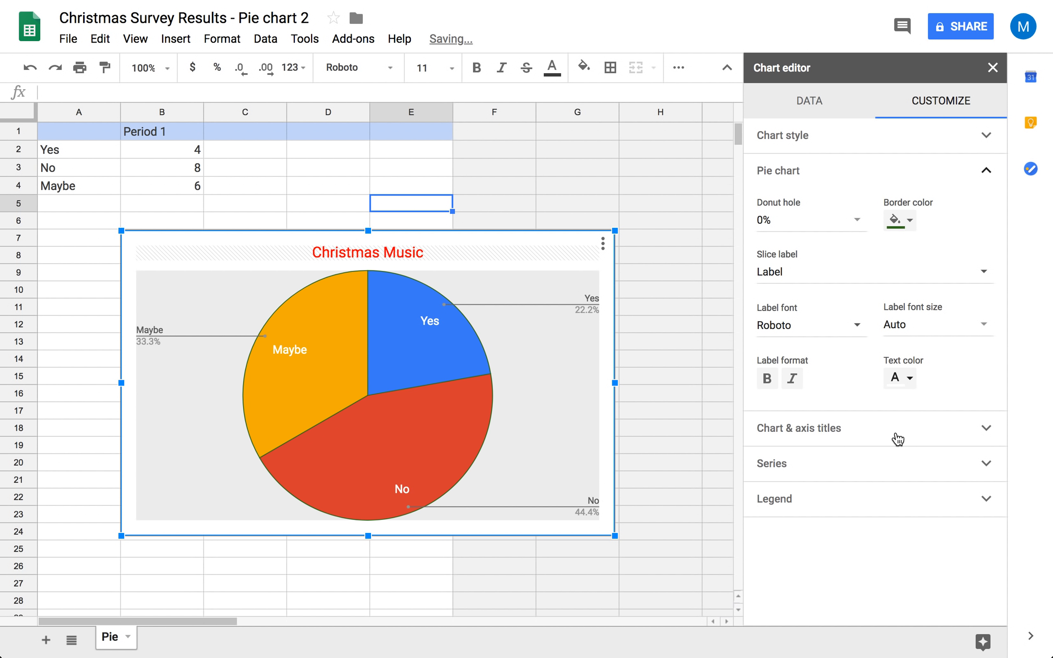
click(950, 273)
click(948, 280)
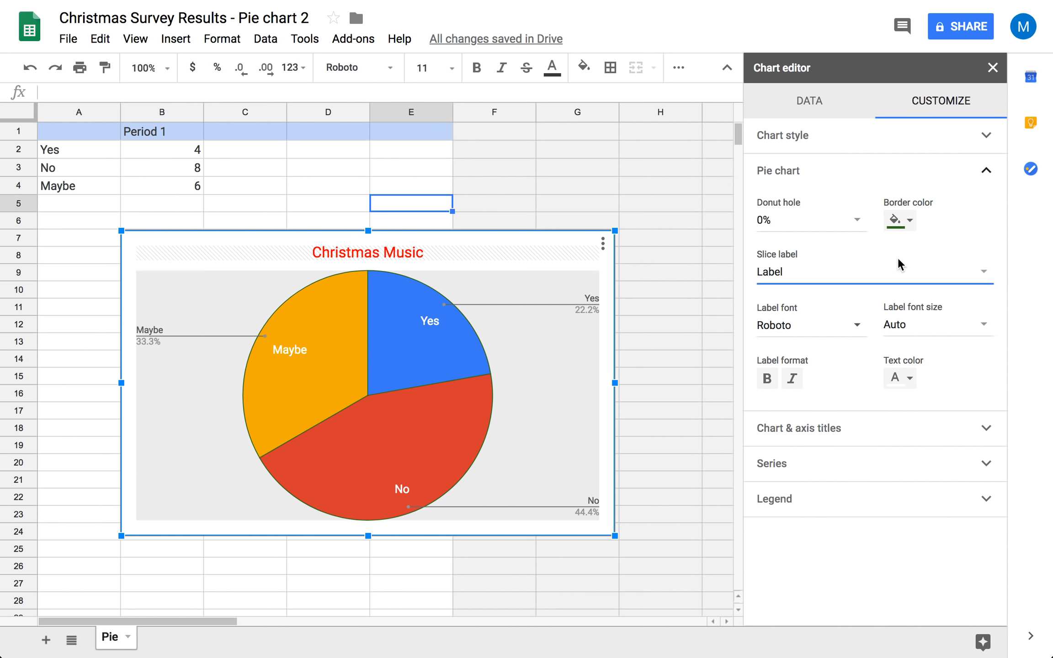
Step: Change the color of the pie chart's No slice to dark green
click(451, 436)
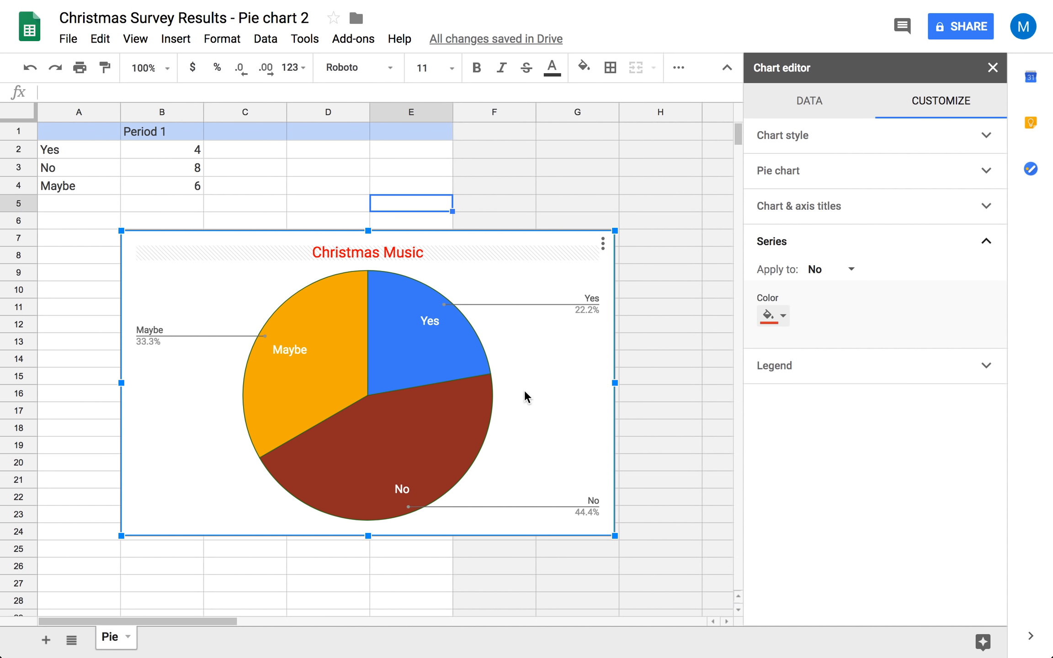
mouse_move(423, 421)
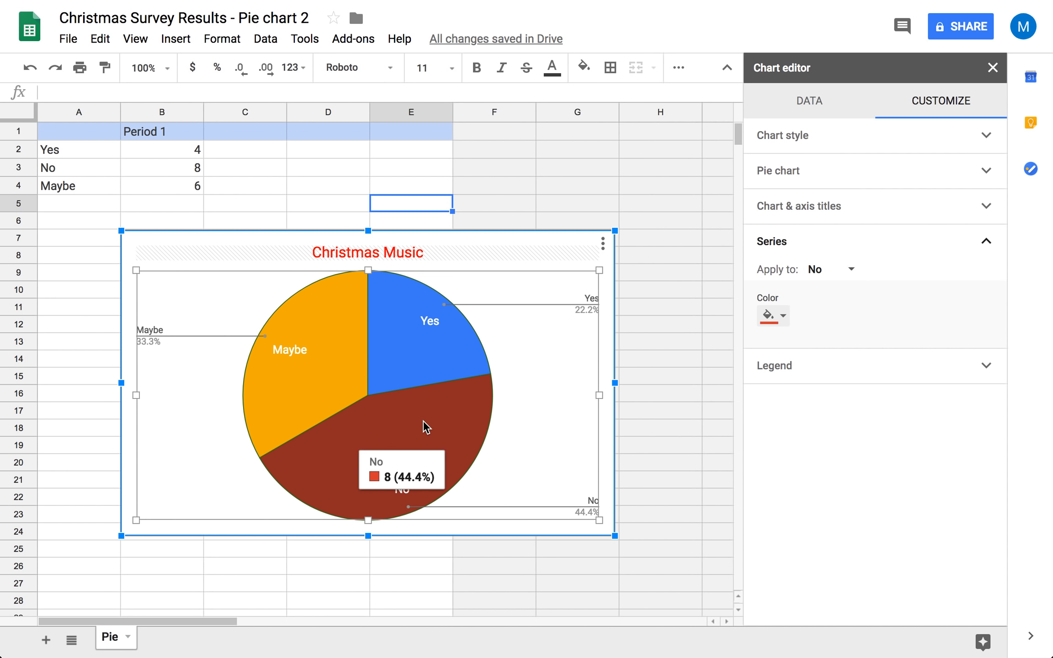
click(785, 319)
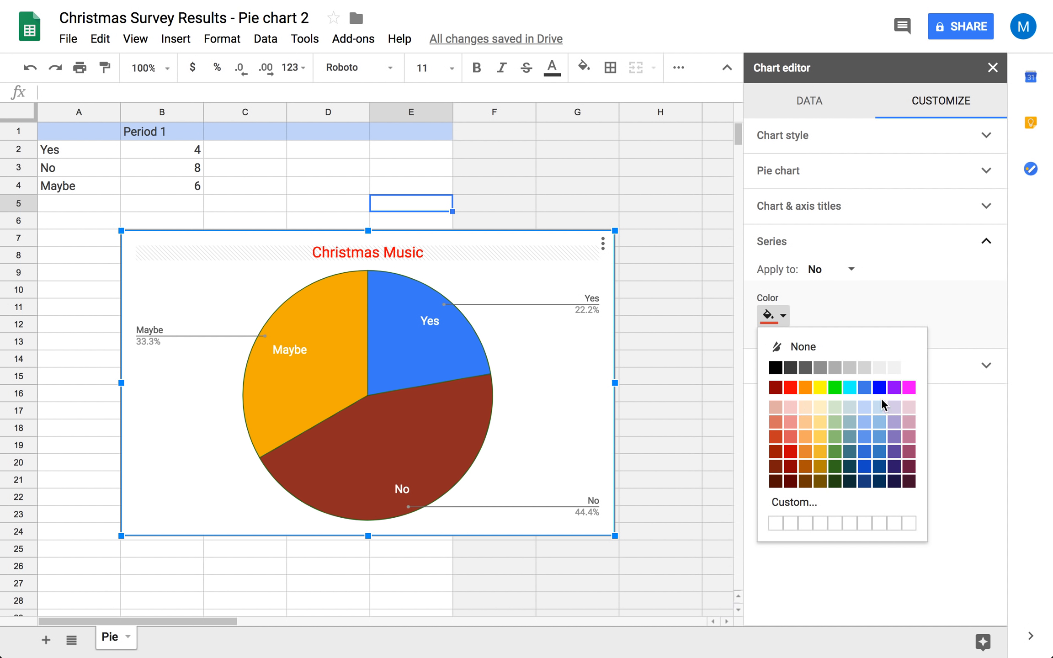
click(840, 471)
Step: Change the color of the pie chart's Yes slice to red
click(442, 346)
click(782, 320)
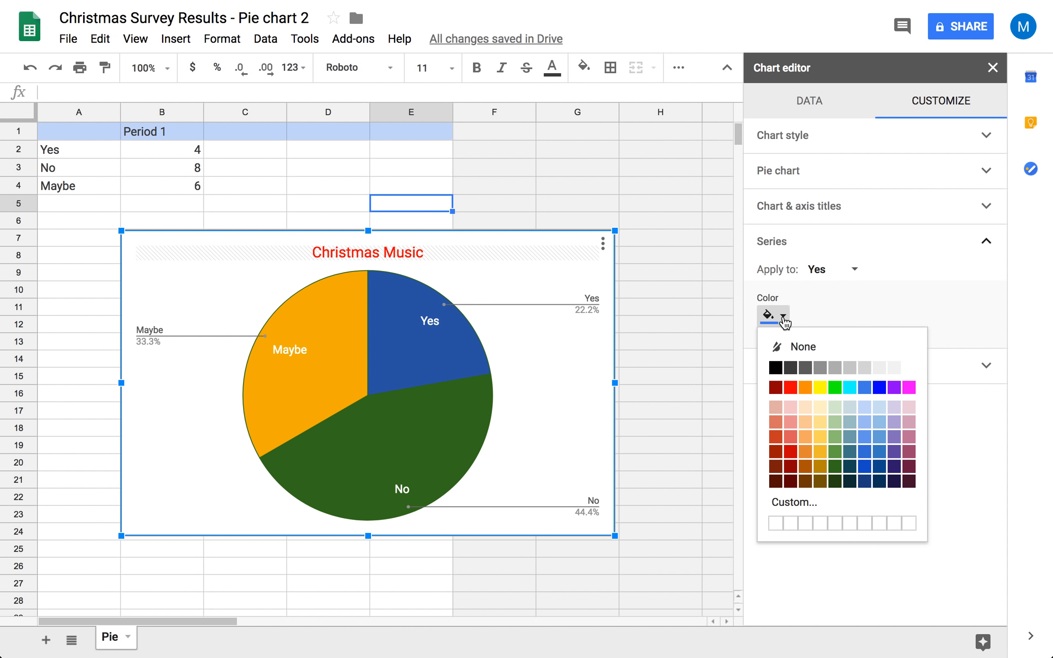
click(795, 460)
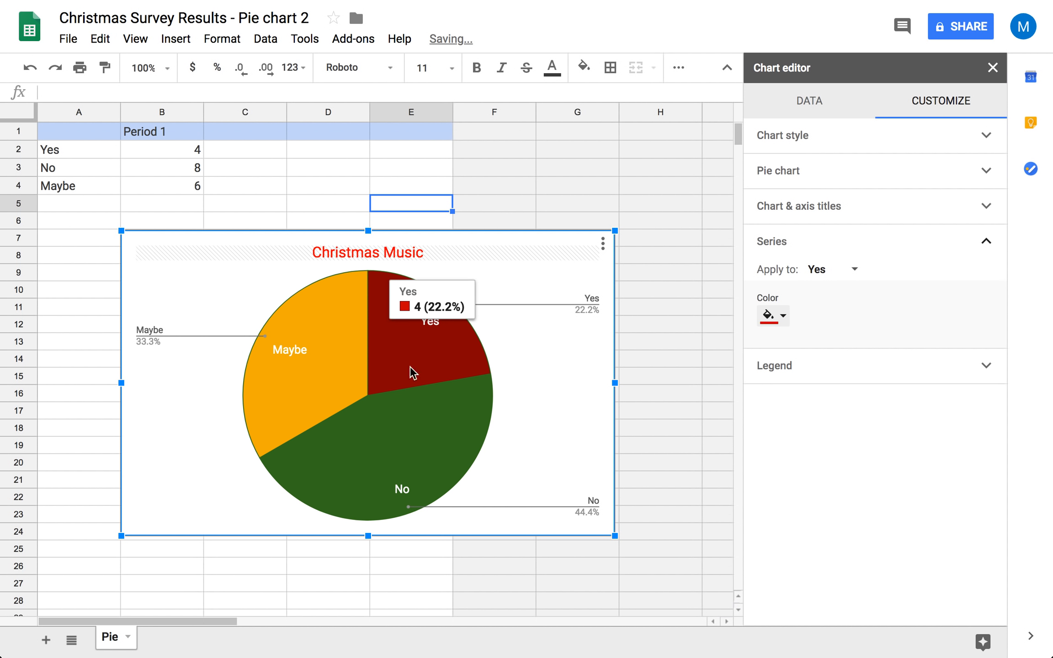
Step: Change the color of the pie chart's Maybe slice to gray and close the chart editor
click(315, 367)
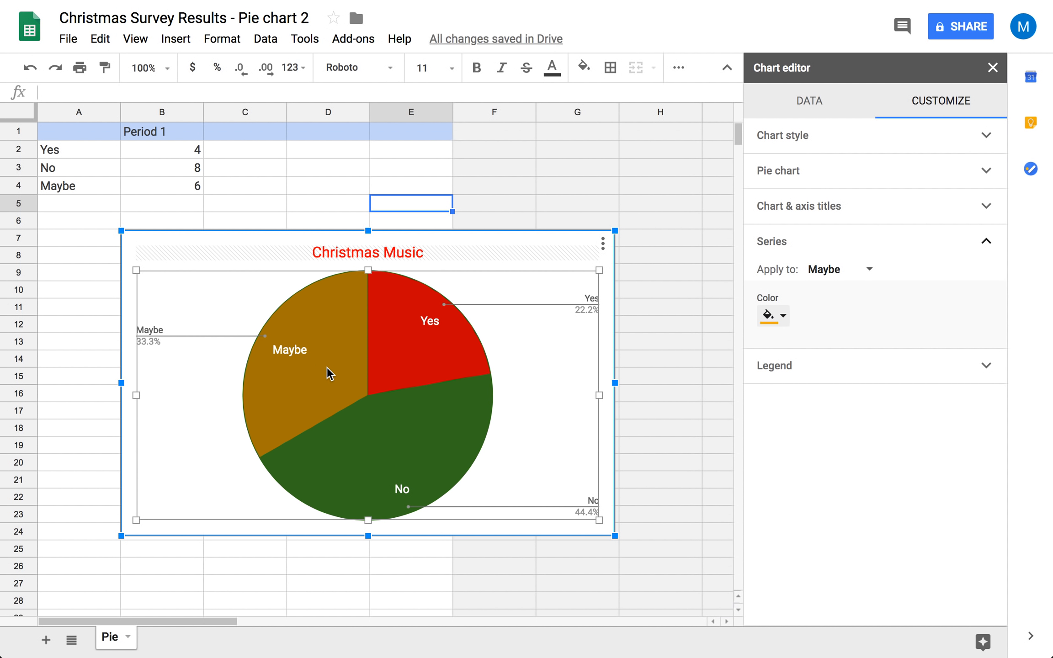
click(783, 317)
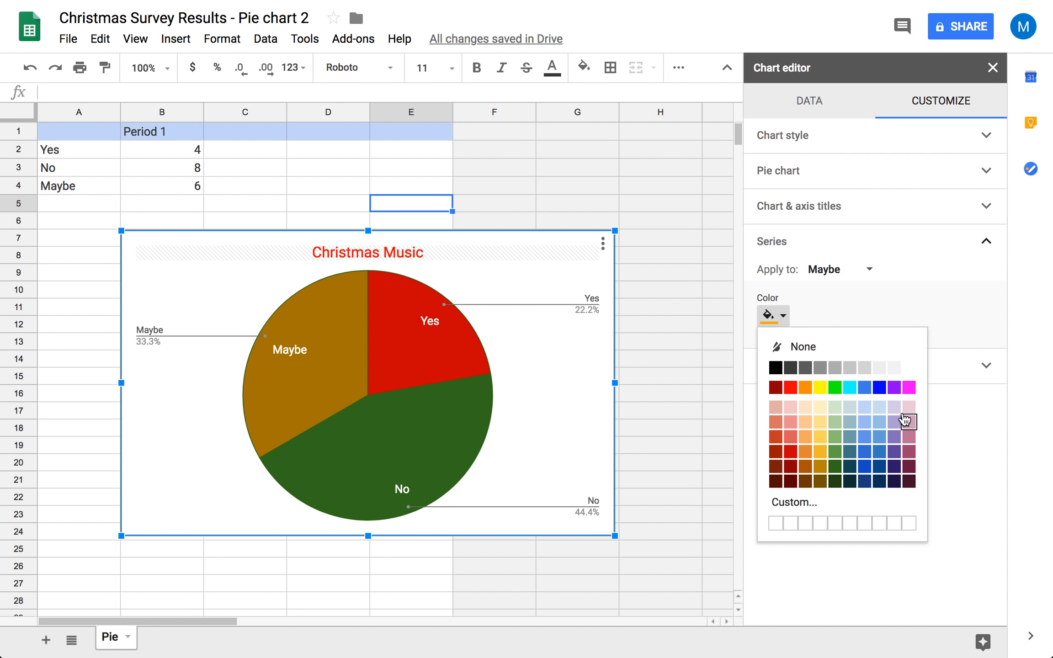
click(834, 367)
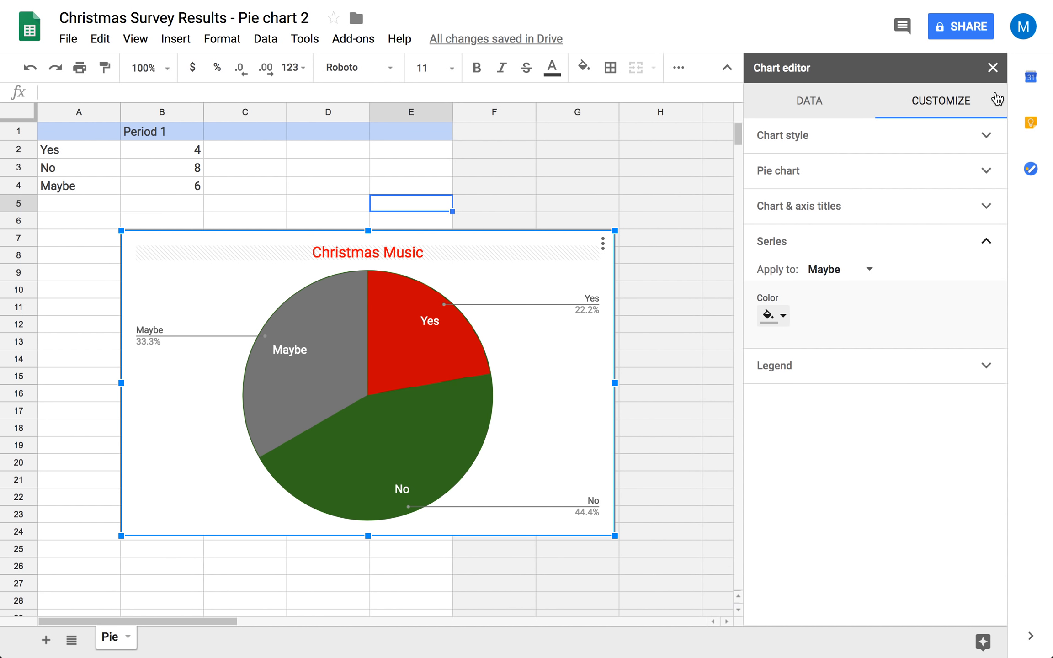
click(992, 69)
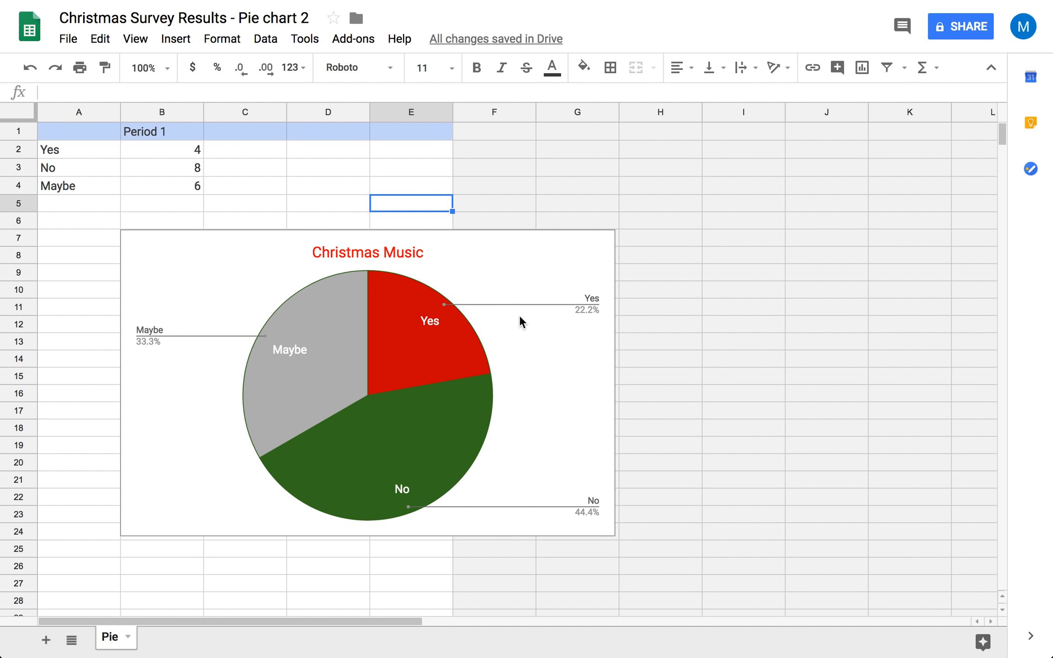
Step: Switch to the Christmas Survey Results document in Google Docs and update the linked Christmas Music pie chart
mouse_move(526, 4)
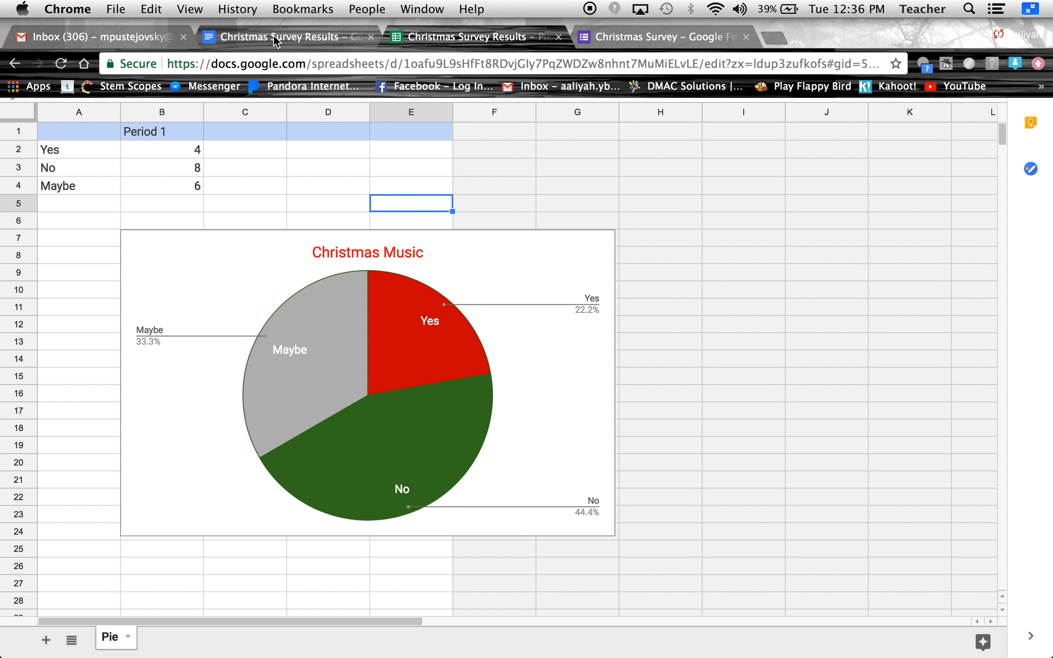
click(276, 38)
click(558, 372)
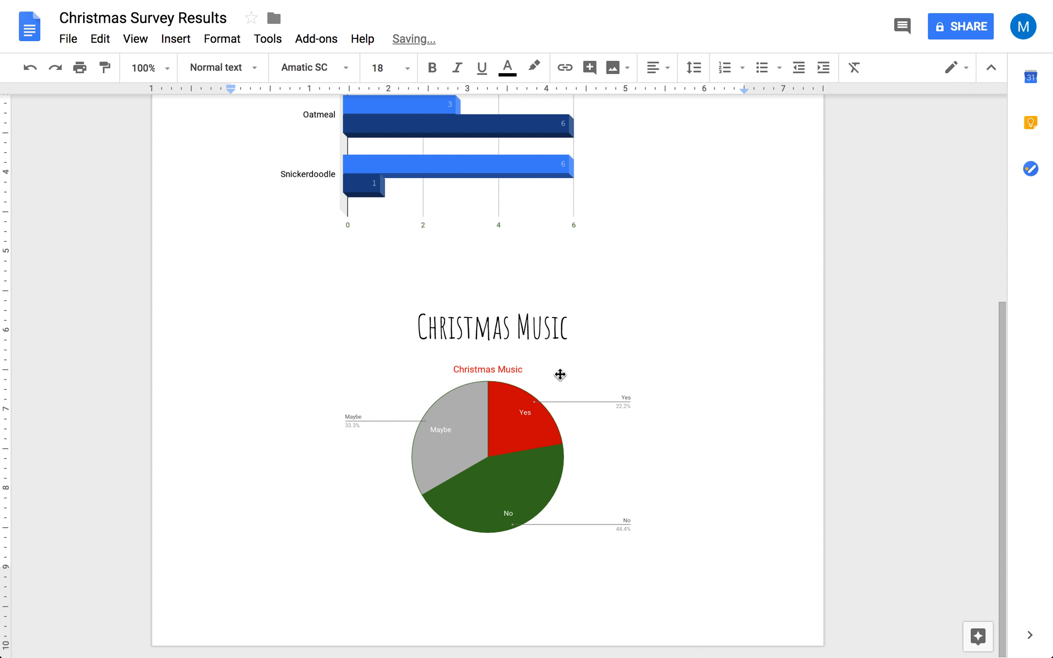
Step: Enlarge the Christmas Music pie chart in the document, keeping its proportions
click(535, 415)
drag(641, 546, 714, 585)
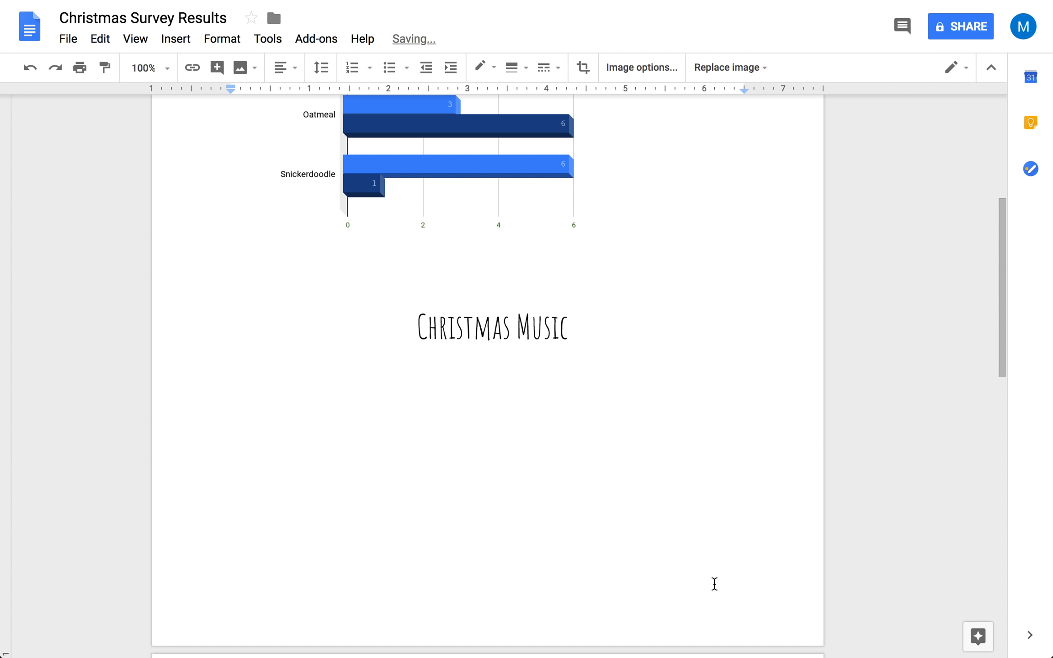
scroll(636, 498, down, 9)
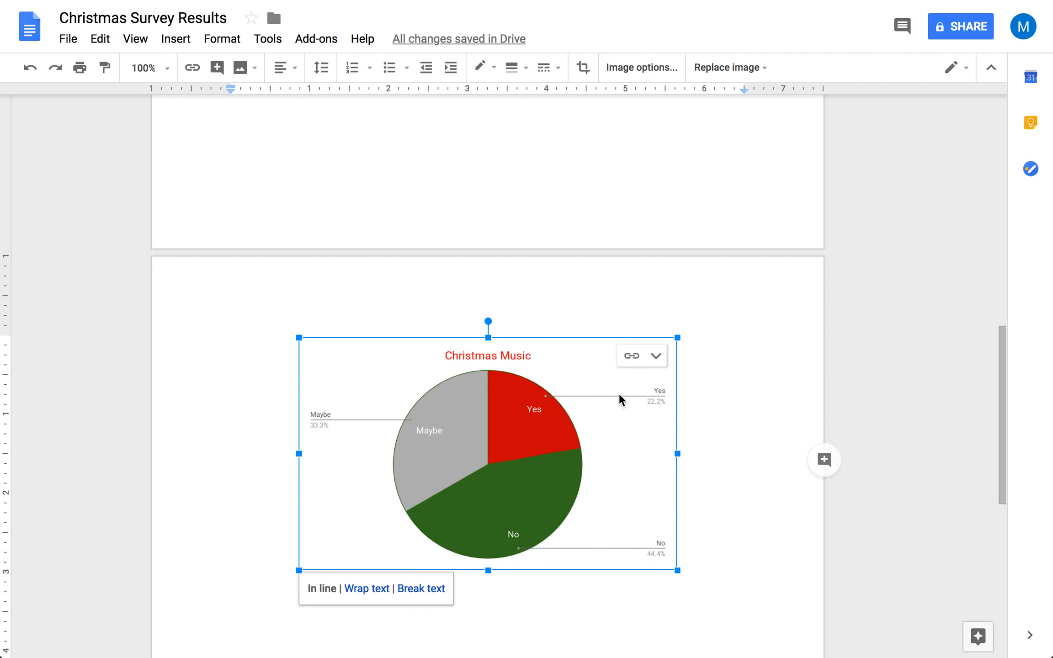
Step: Delete the blank lines above the Christmas Music heading to bring the pie chart back onto the first page
key(BackSpace)
scroll(531, 387, up, 3)
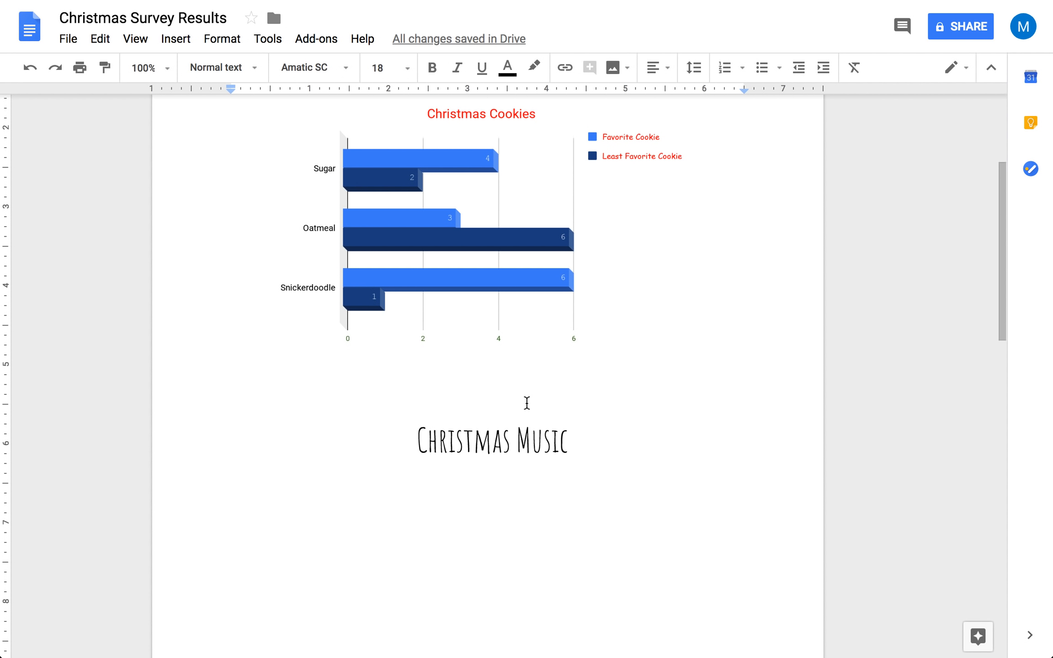
key(BackSpace)
scroll(458, 320, up, 2)
key(BackSpace)
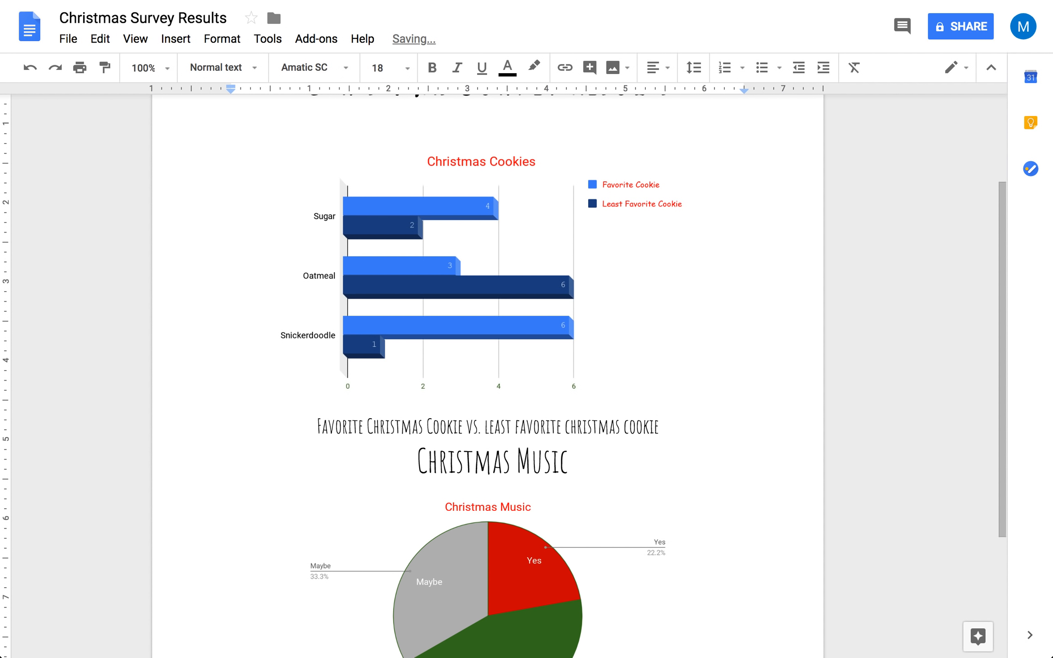
Step: Move the Christmas Cookies bar chart down so that the favorite versus least favorite cookie subtitle sits above it
scroll(696, 488, down, 1)
scroll(696, 489, up, 3)
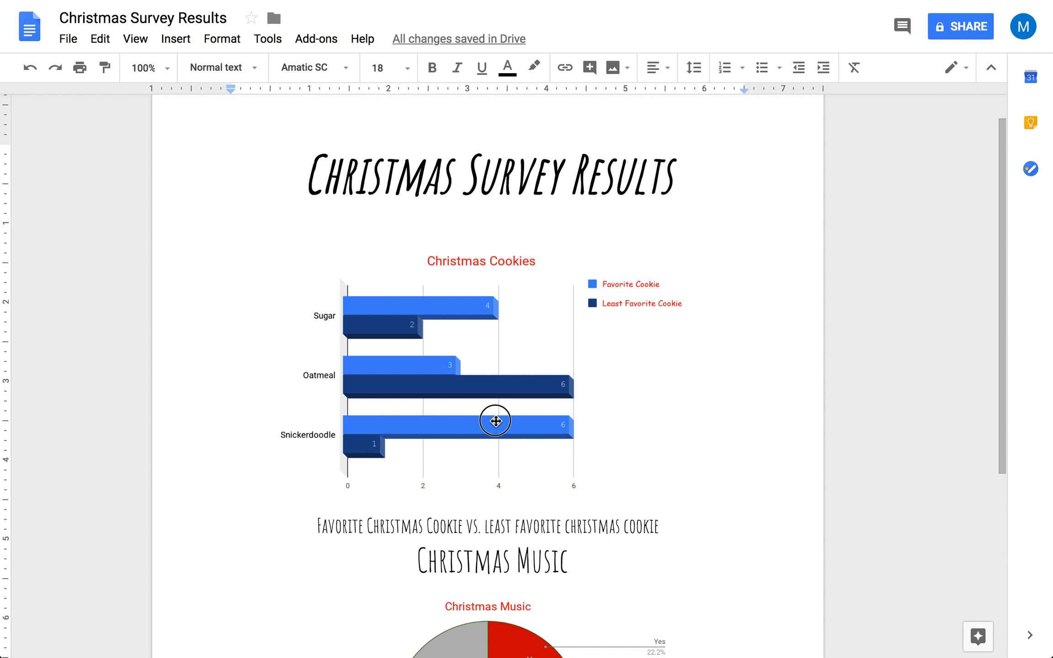
click(496, 438)
drag(497, 438, 495, 437)
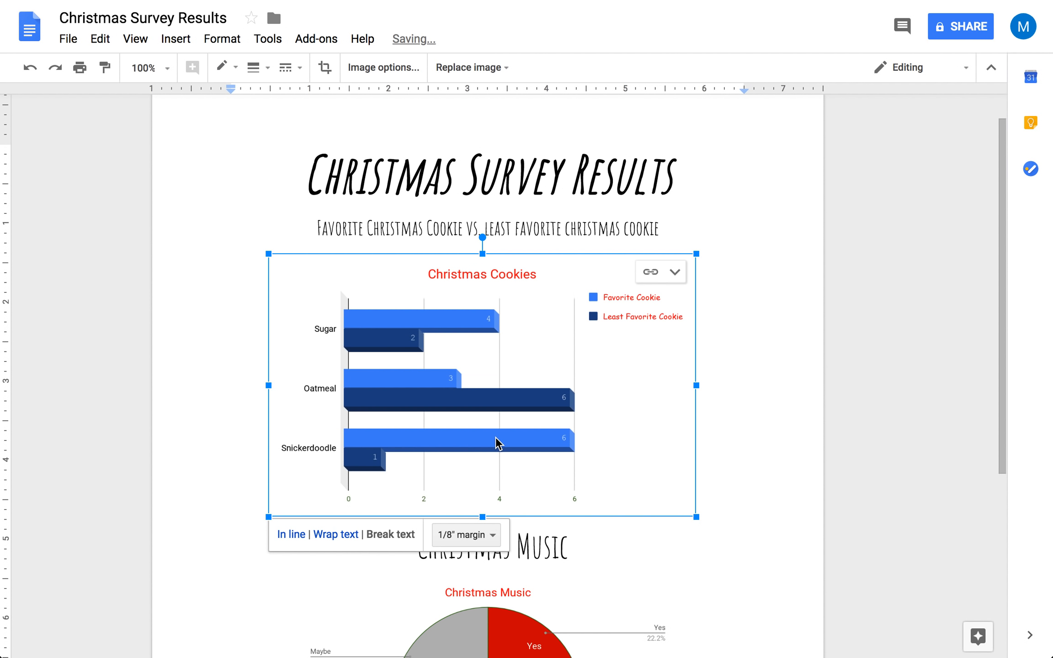
click(742, 466)
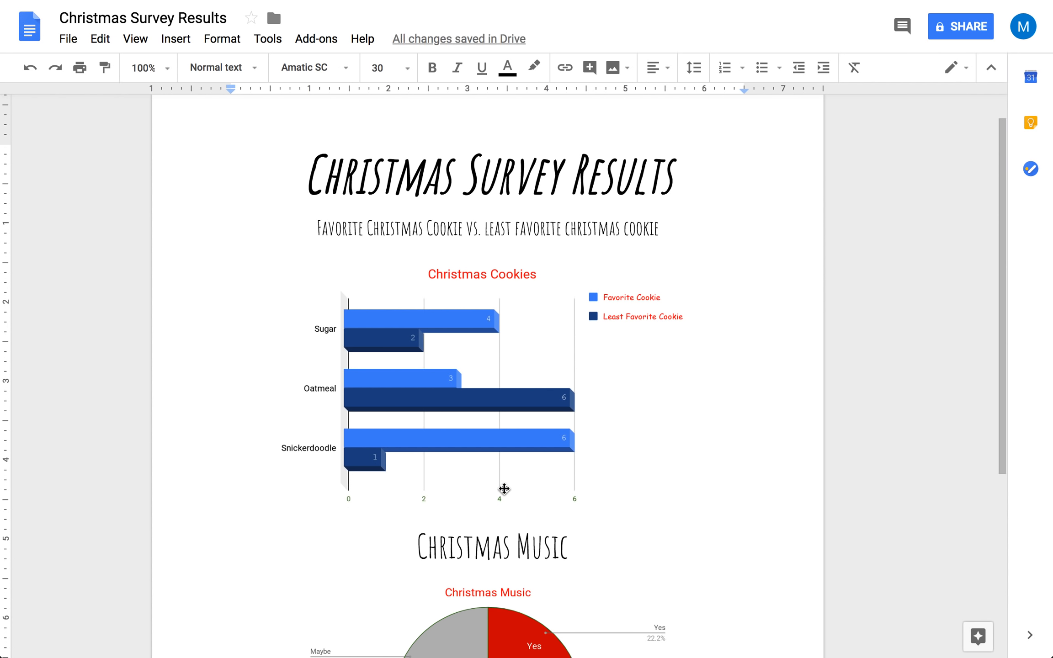
click(501, 416)
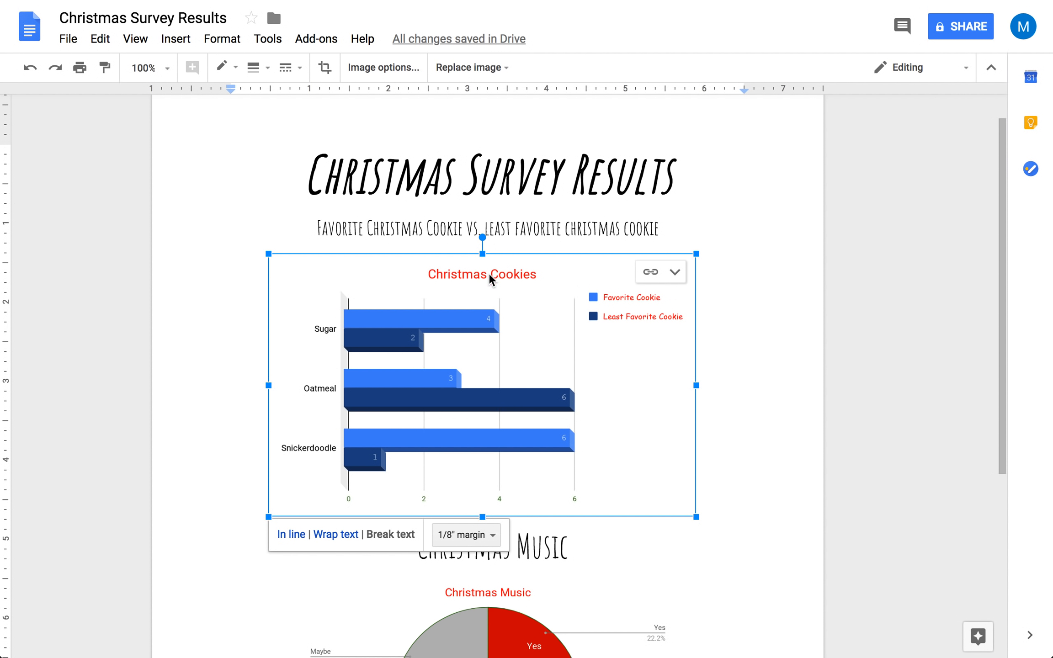
Step: Nudge the Christmas Cookies bar chart so that it sits just below the favorite versus least favorite cookie subtitle
drag(489, 284, 487, 263)
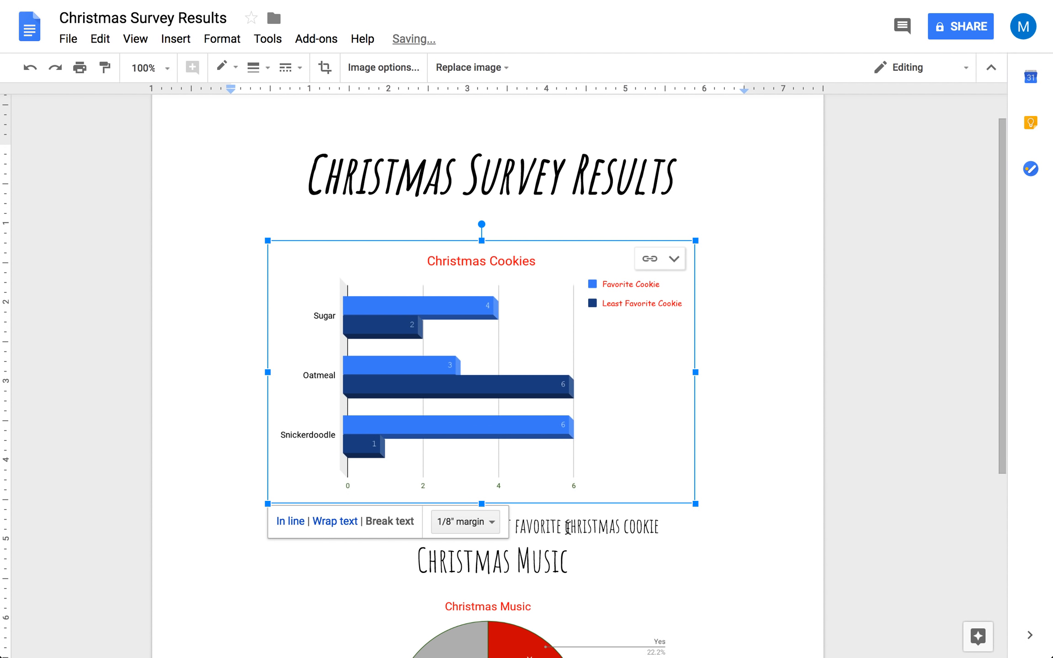
drag(536, 424, 537, 437)
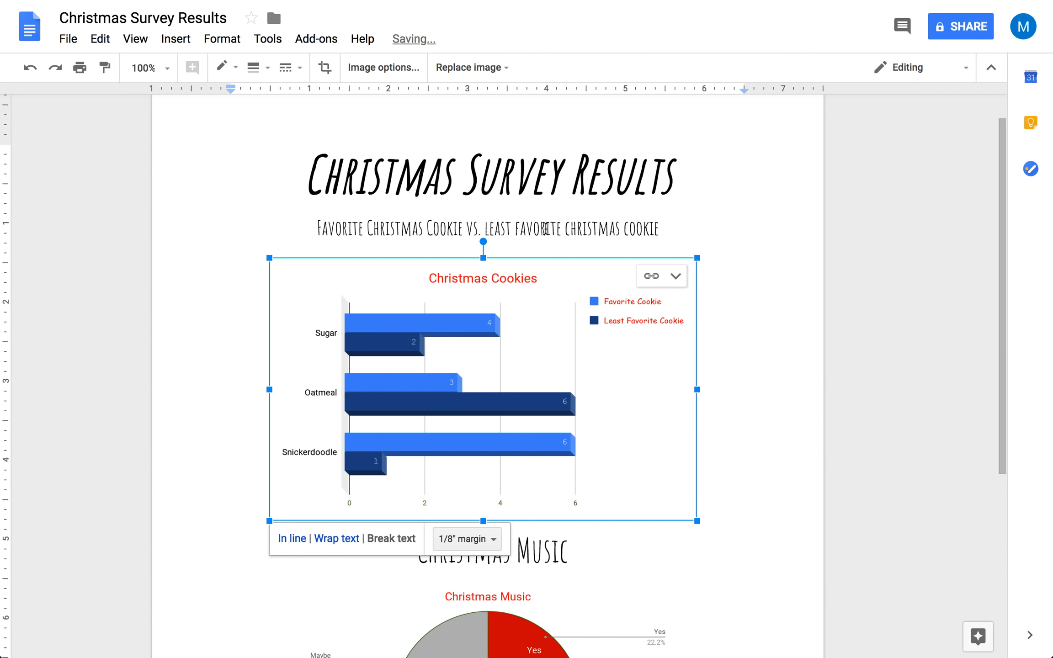
click(766, 281)
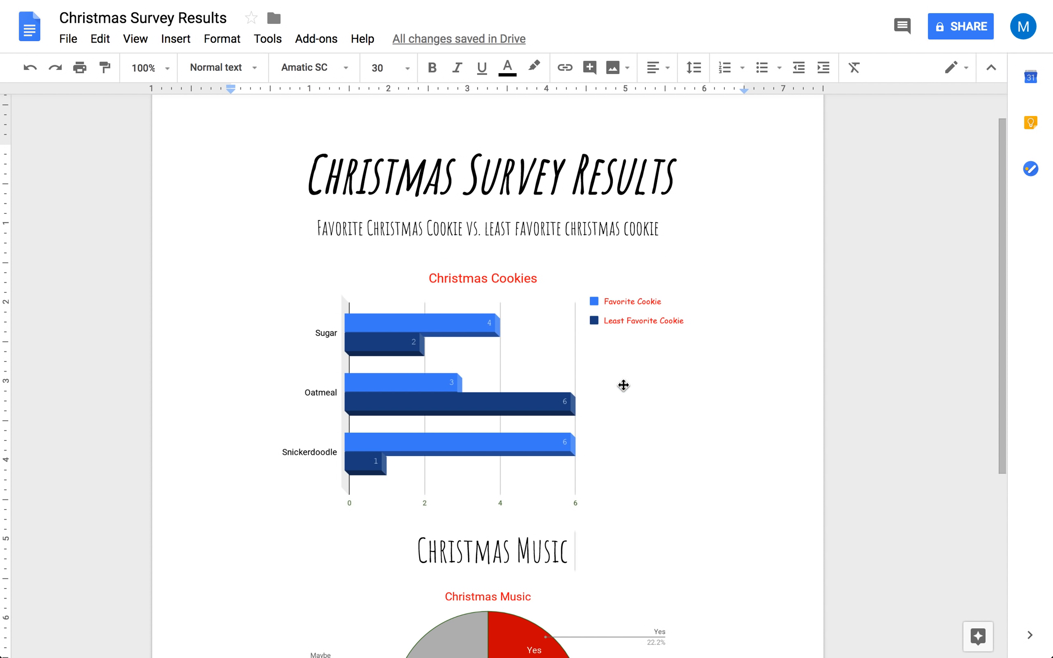
scroll(650, 426, down, 6)
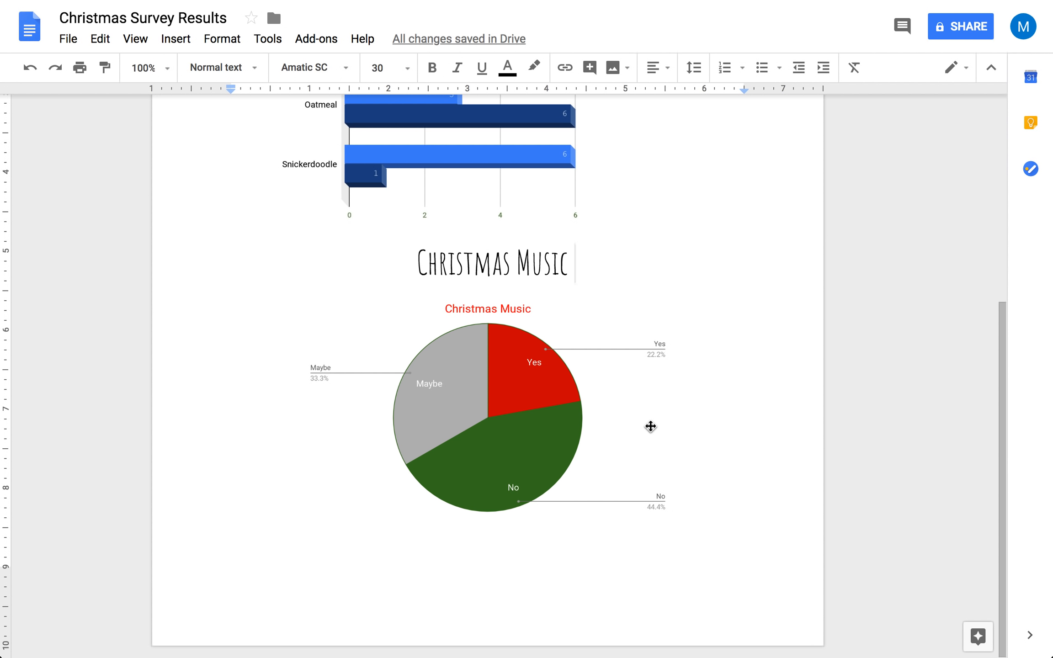
click(716, 503)
Step: Switch to the Christmas Survey Results pie chart spreadsheet in Google Sheets and set the pie chart's legend font size to 24
mouse_move(458, 3)
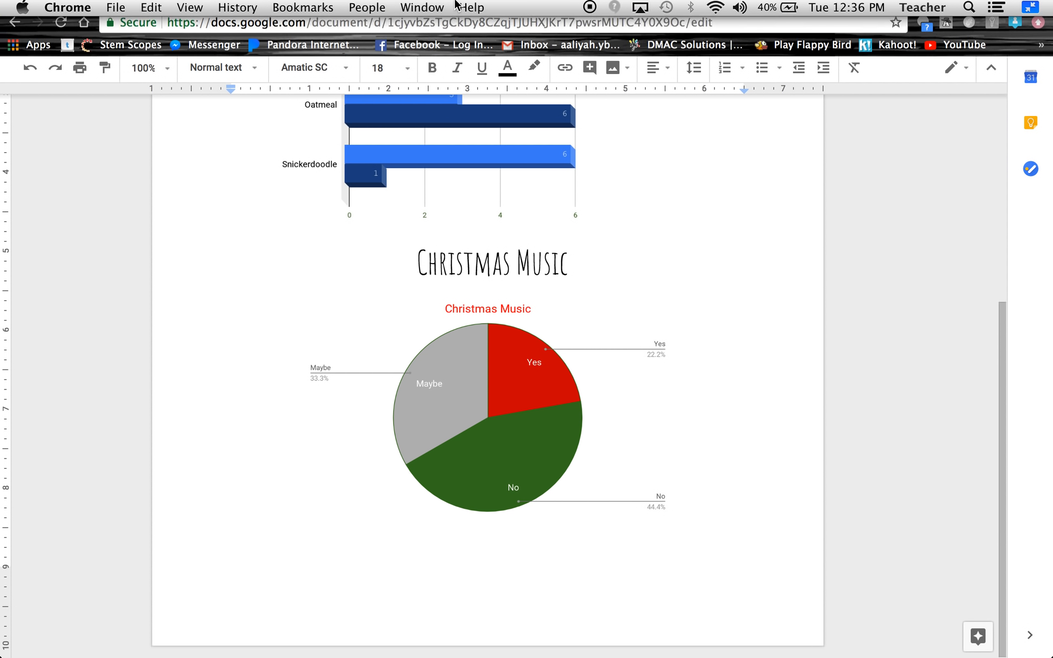
click(501, 38)
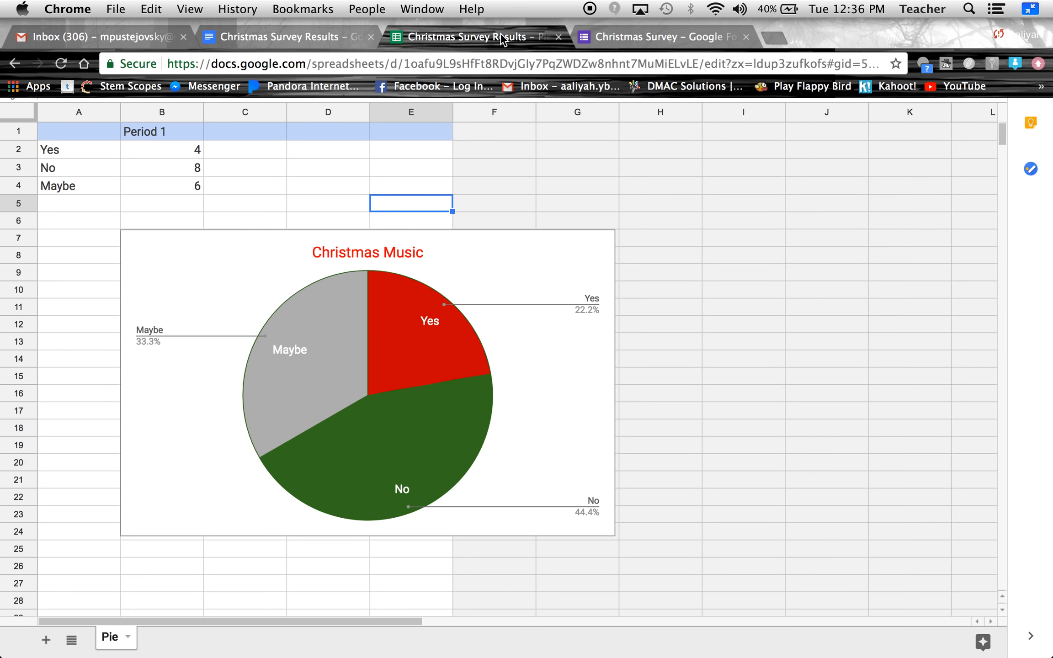
double_click(595, 299)
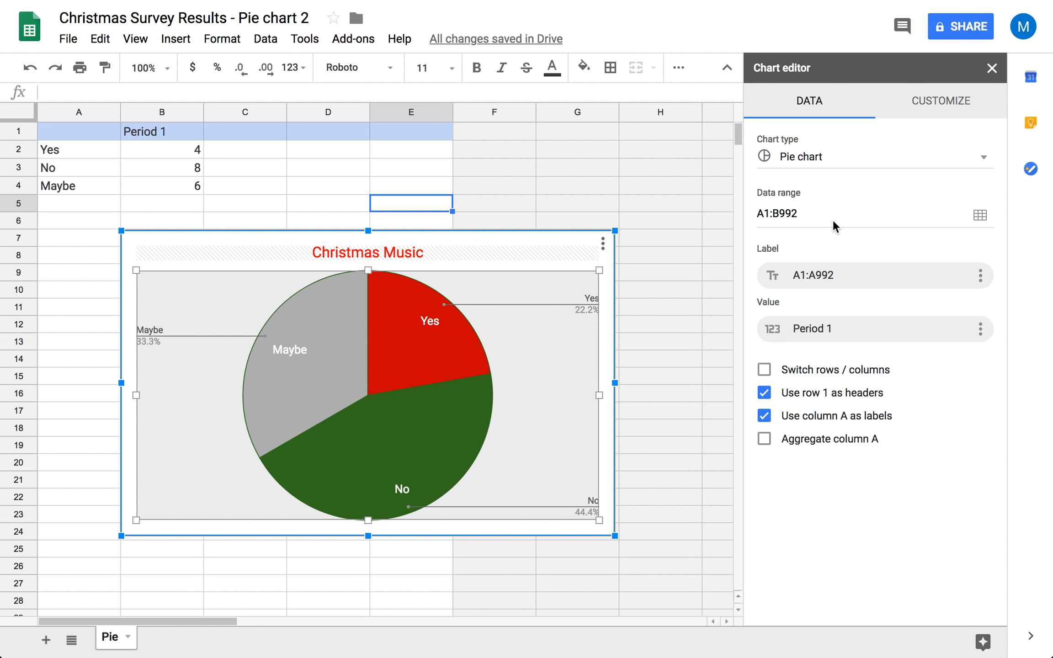
click(941, 106)
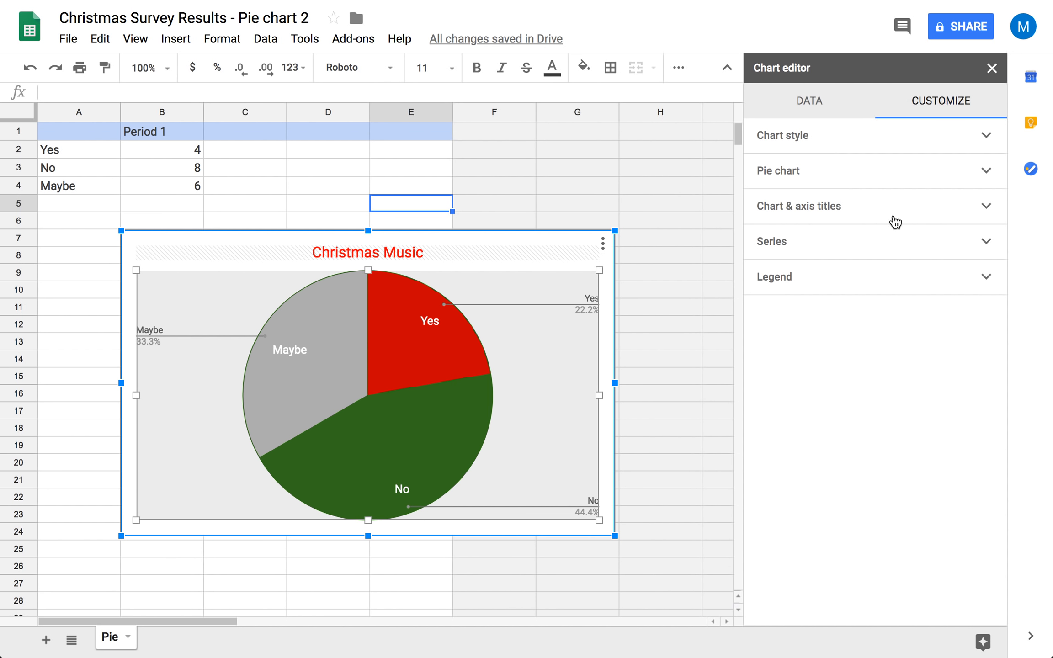
click(872, 284)
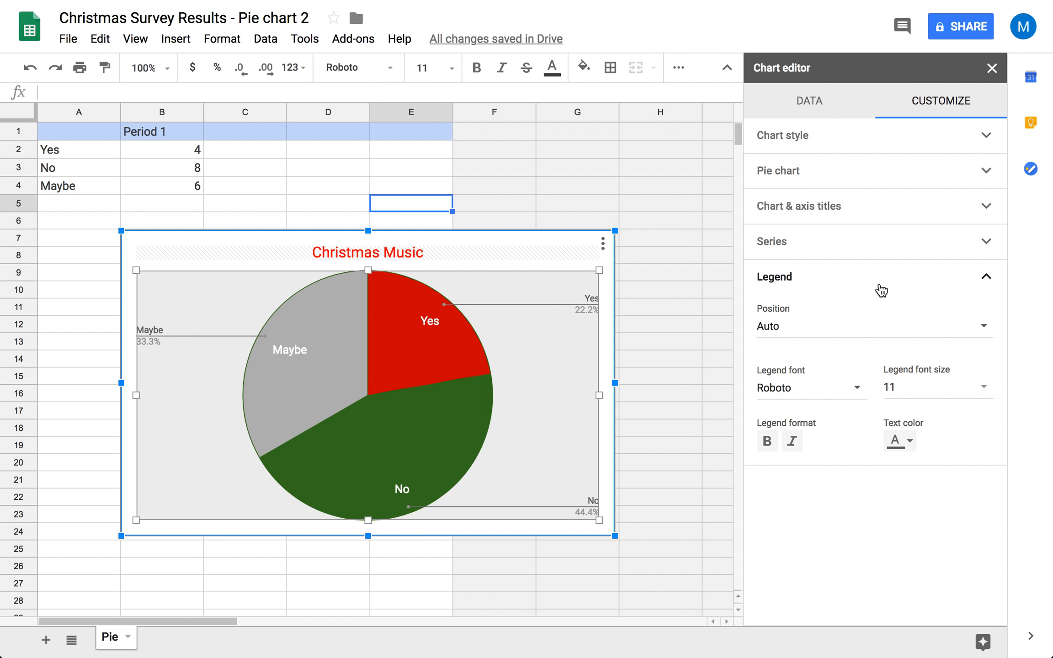
click(987, 393)
click(949, 526)
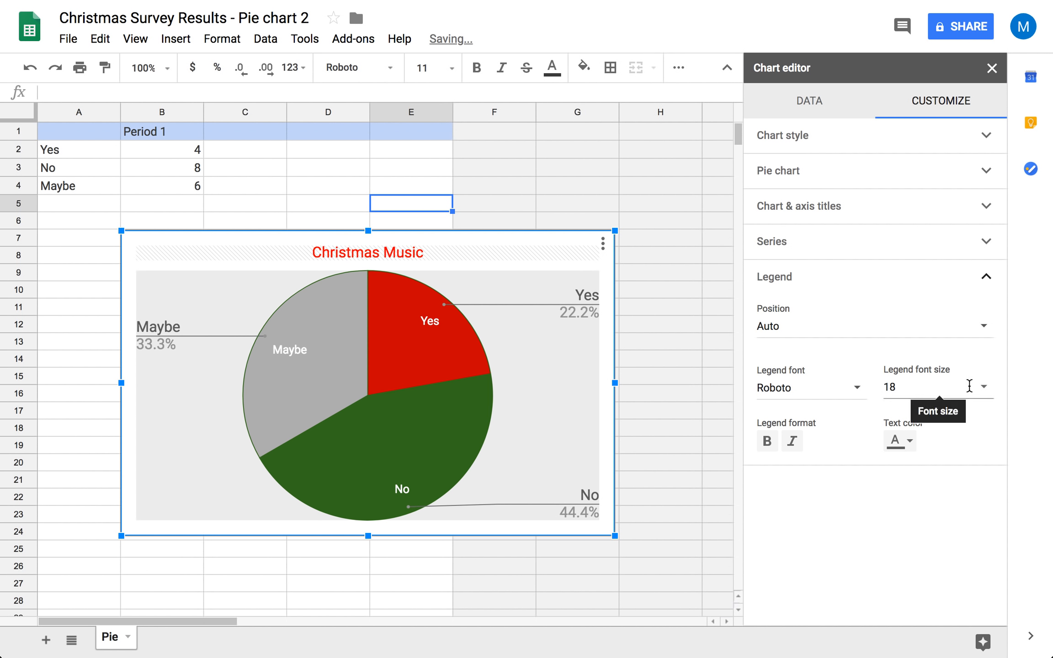
click(984, 388)
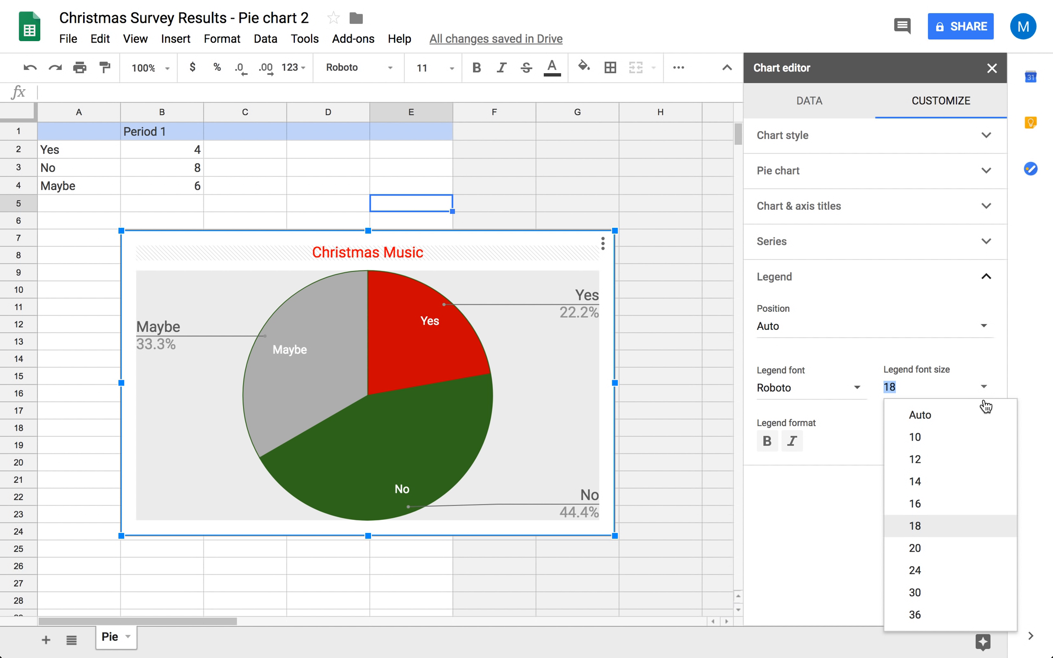
click(944, 573)
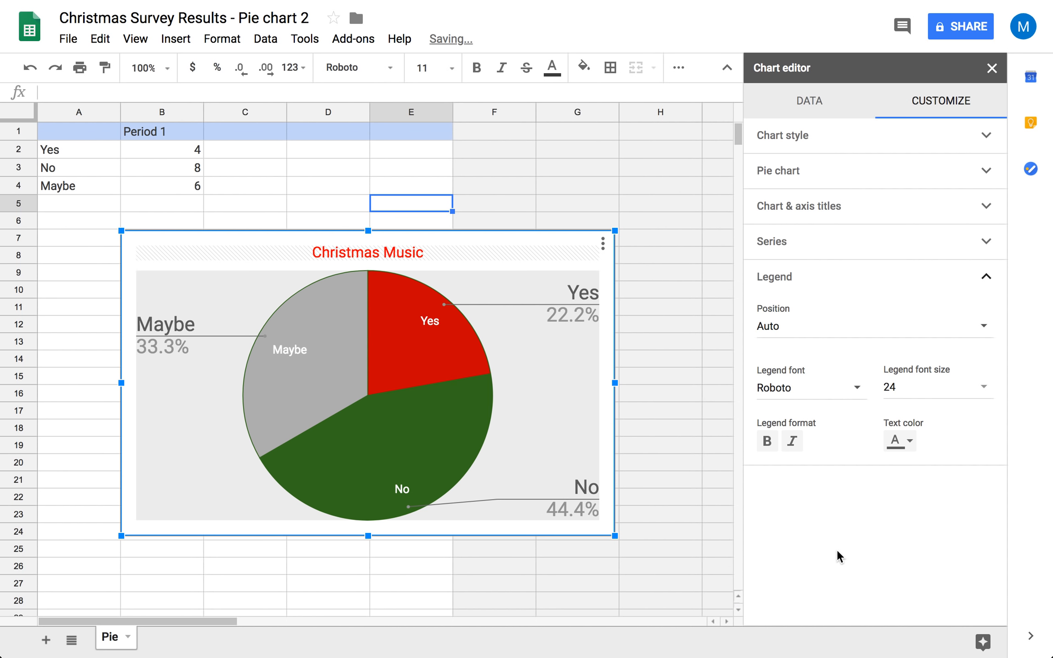
Step: Color the pie chart's legend text purple, set its font to Comic Sans MS, and close the chart editor
click(896, 441)
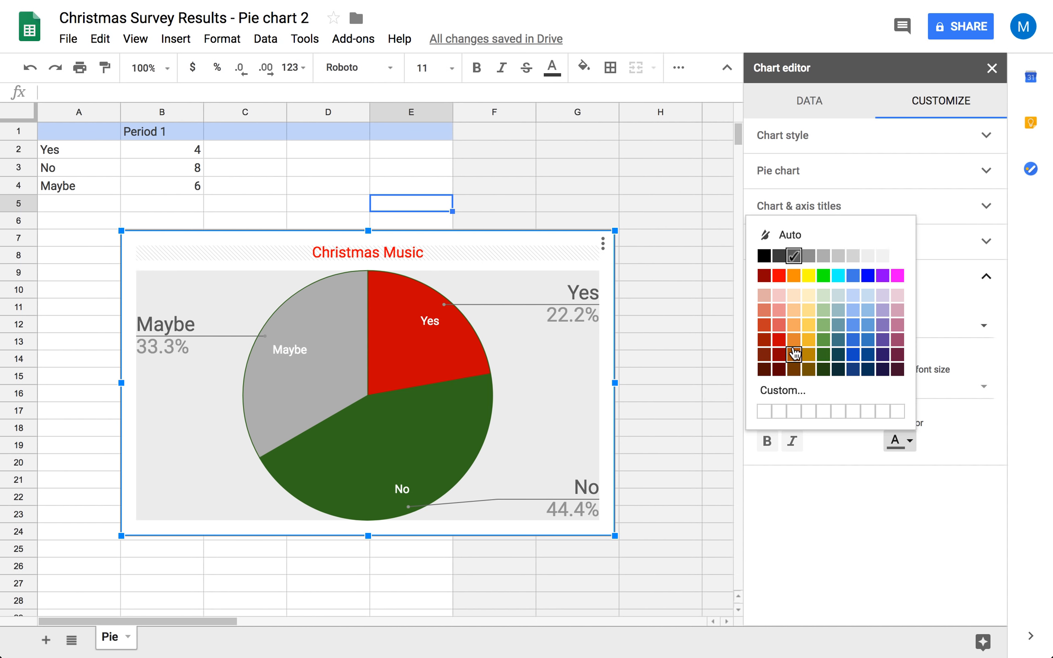
click(884, 275)
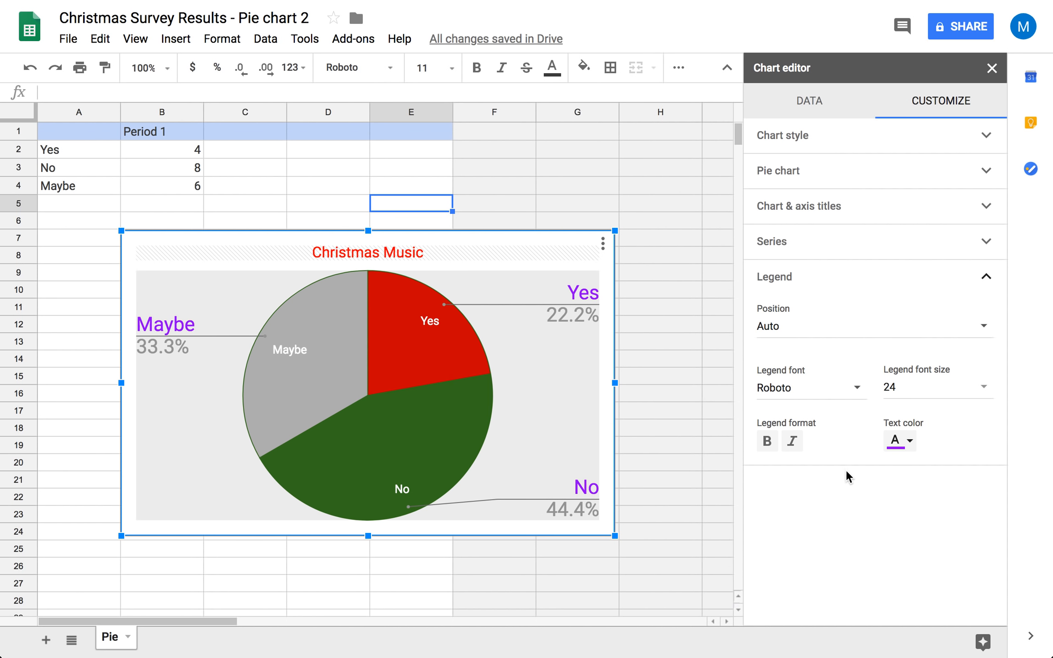
click(859, 392)
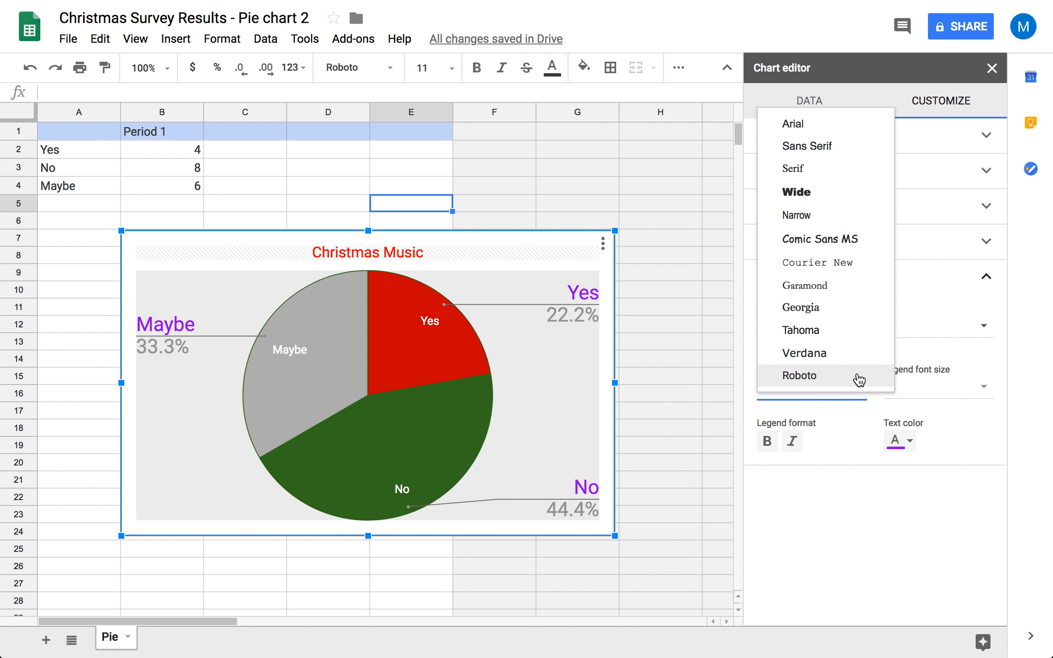
click(847, 242)
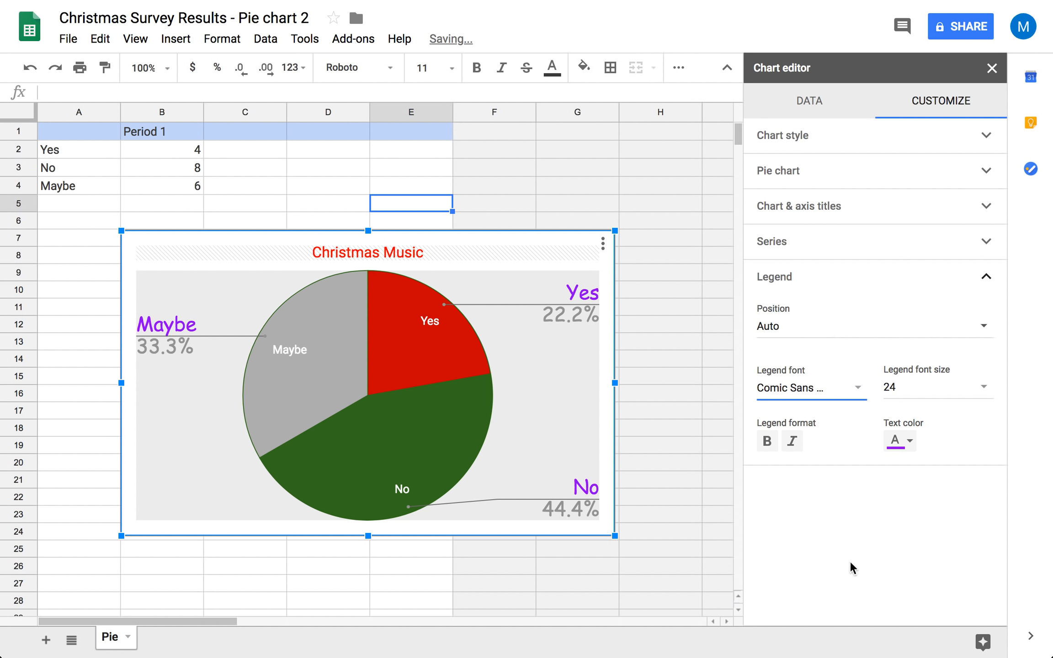
click(993, 68)
Step: Switch back to the Christmas Survey Results document in Google Docs and update the linked Christmas Music pie chart
mouse_move(417, 2)
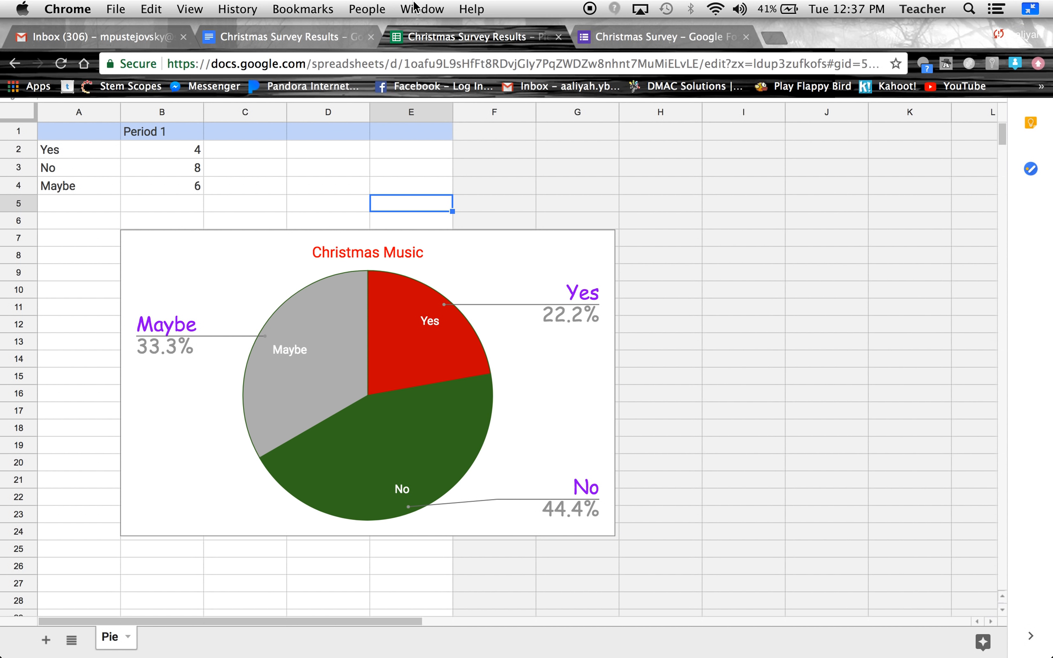
click(312, 29)
click(309, 28)
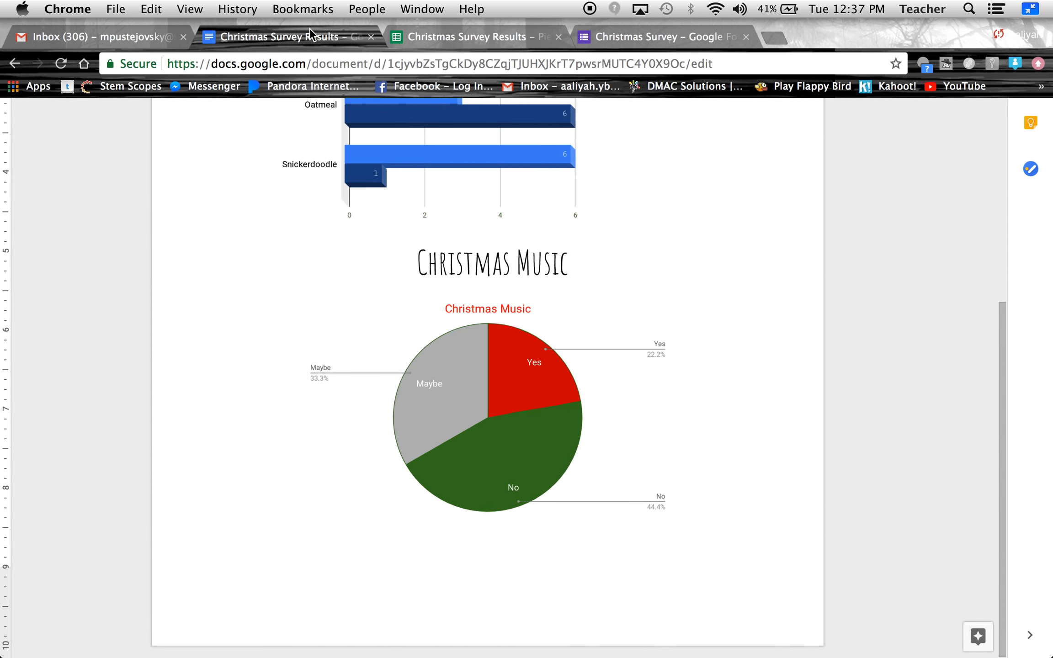
click(622, 311)
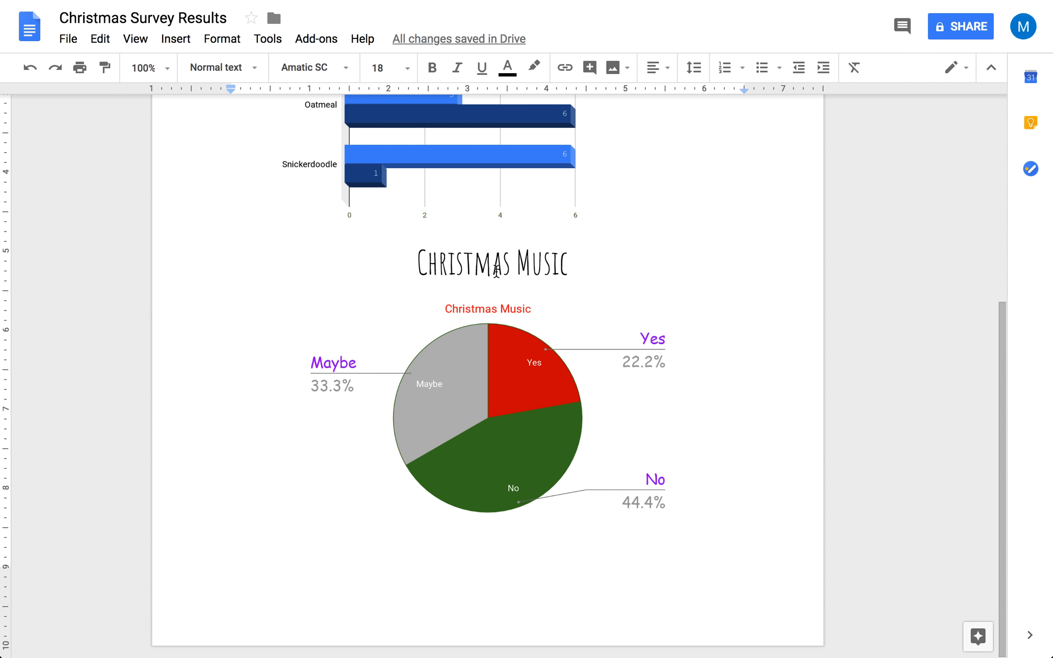
Step: Try adding a blank line above the Christmas Music pie chart, remove it, and center the chart again
scroll(496, 305, up, 5)
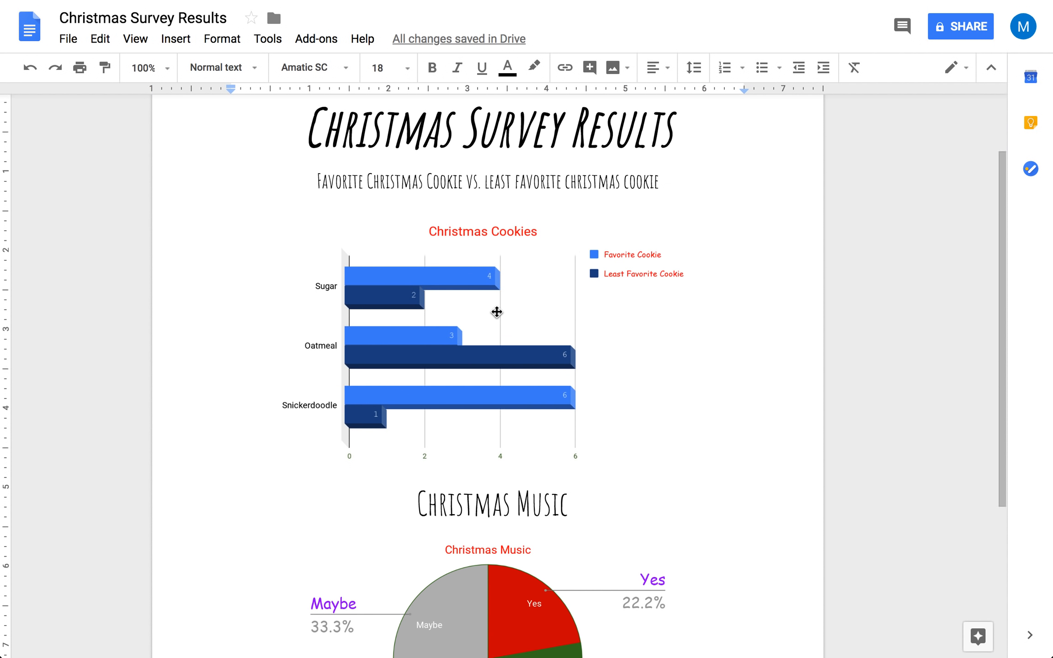
scroll(497, 312, down, 5)
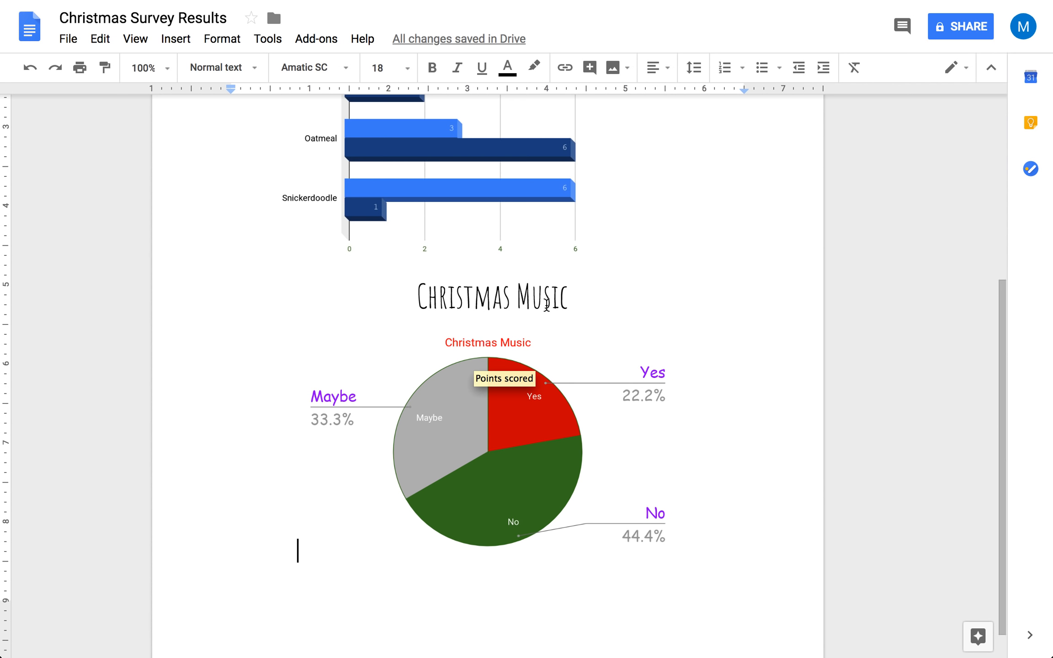
scroll(572, 301, down, 1)
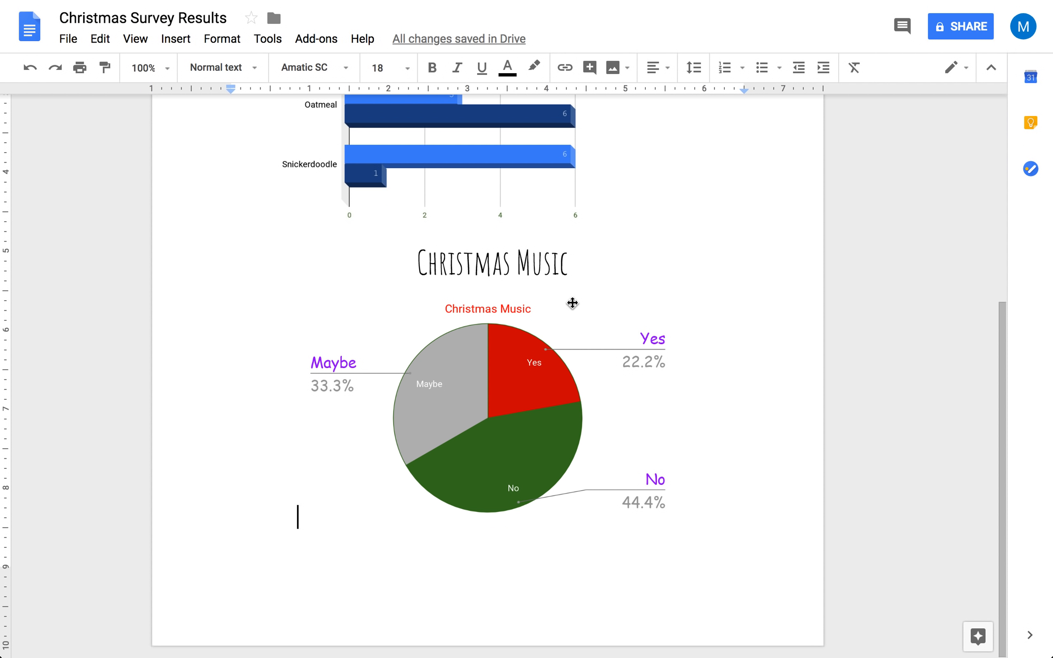
key(Return)
key(BackSpace)
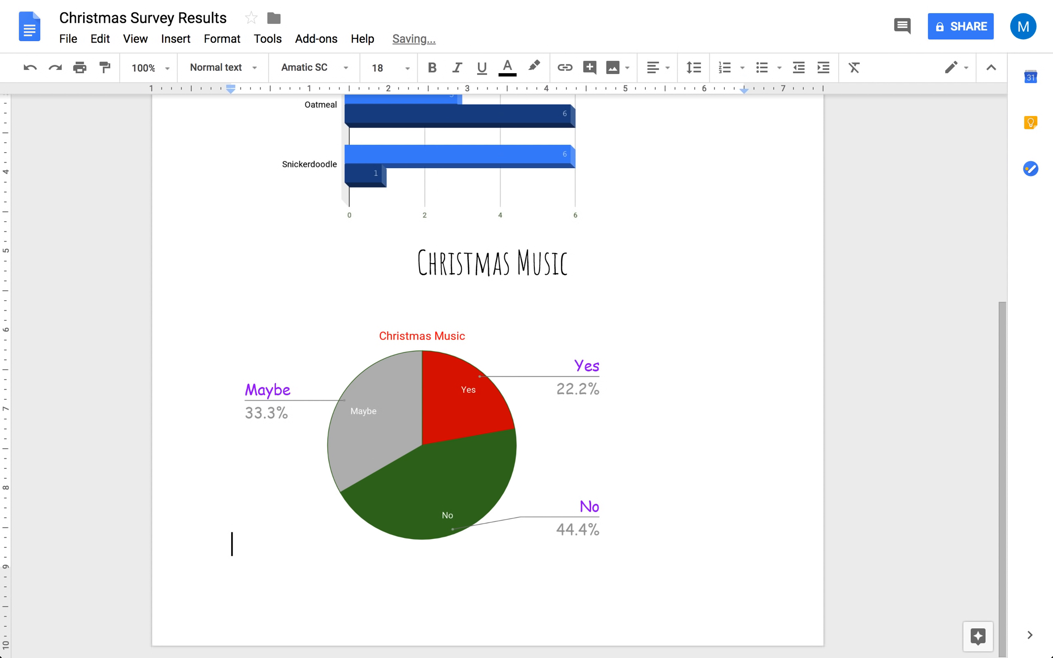
key(BackSpace)
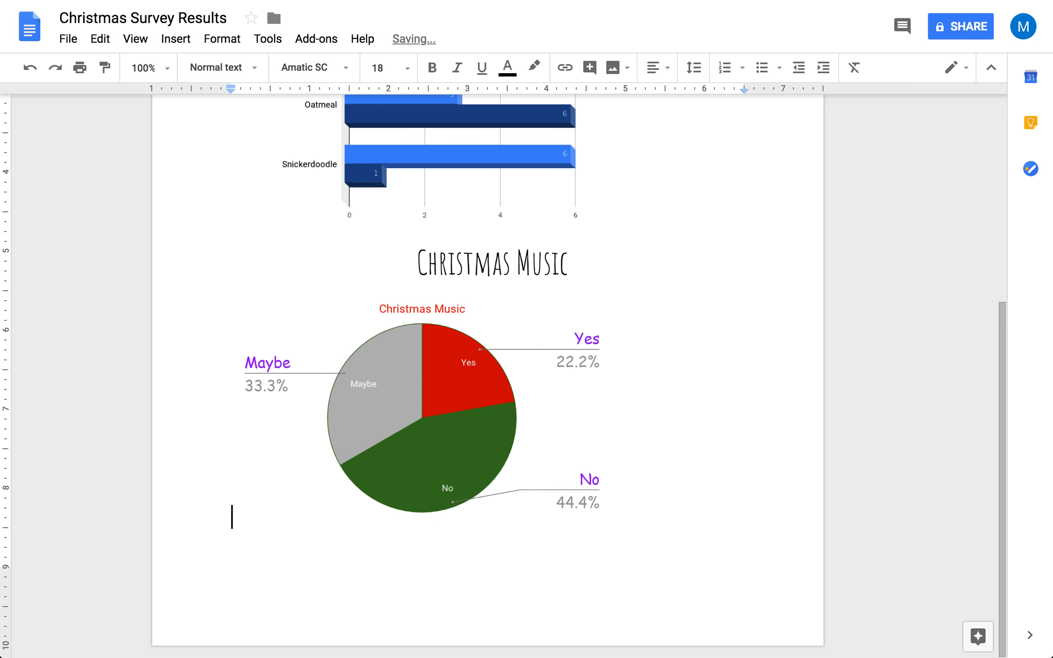
click(664, 68)
click(608, 97)
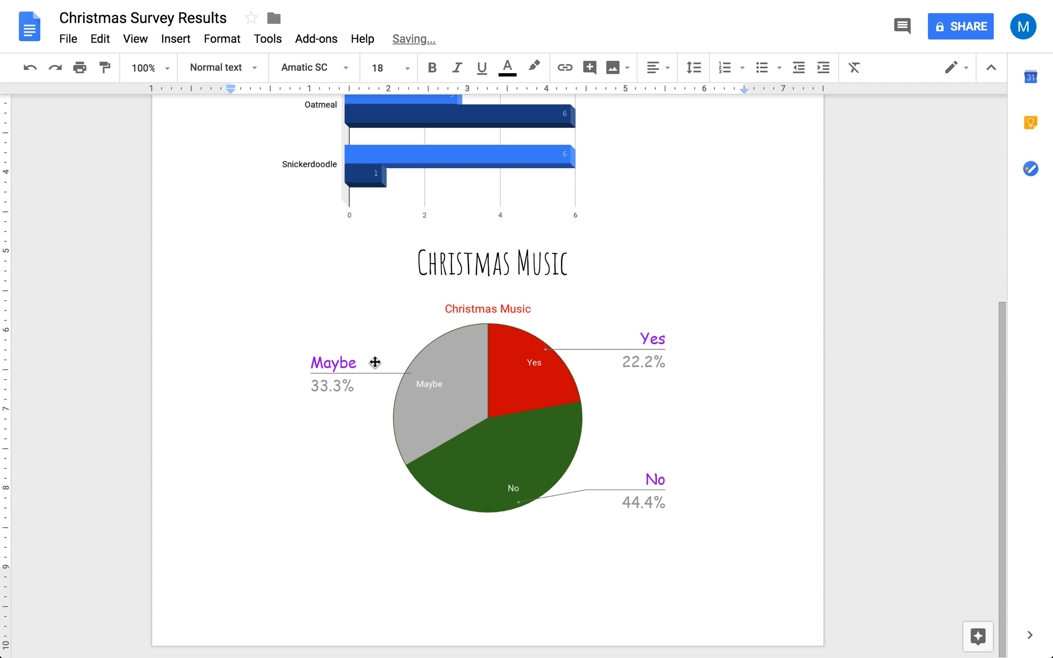
Step: Set the Christmas Music pie chart to break text and place it below the Christmas Music heading on the first page
click(388, 464)
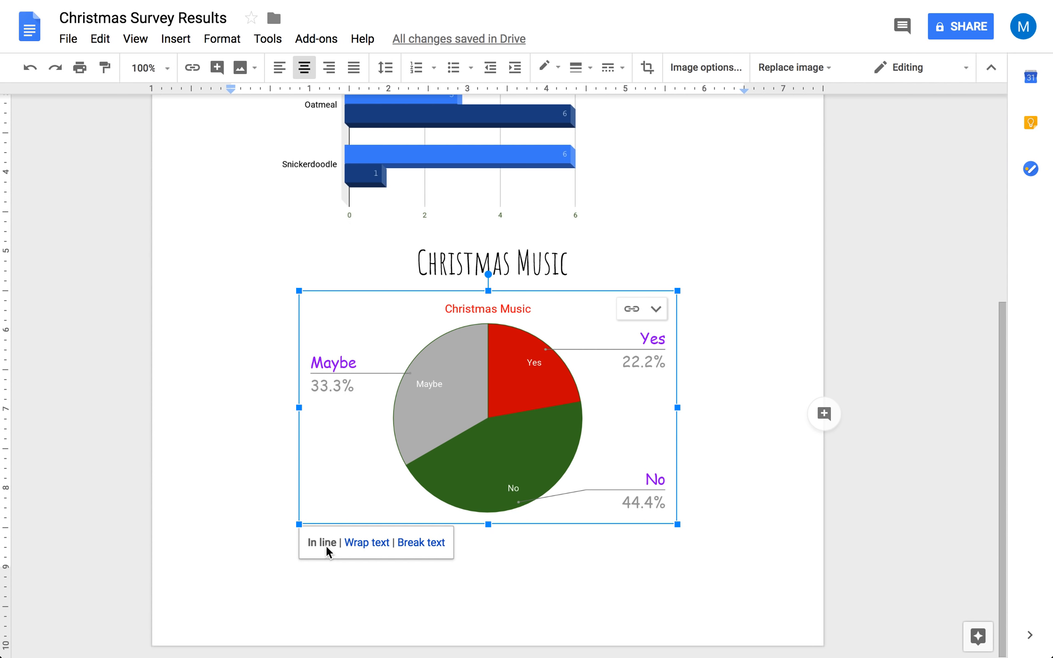
click(410, 543)
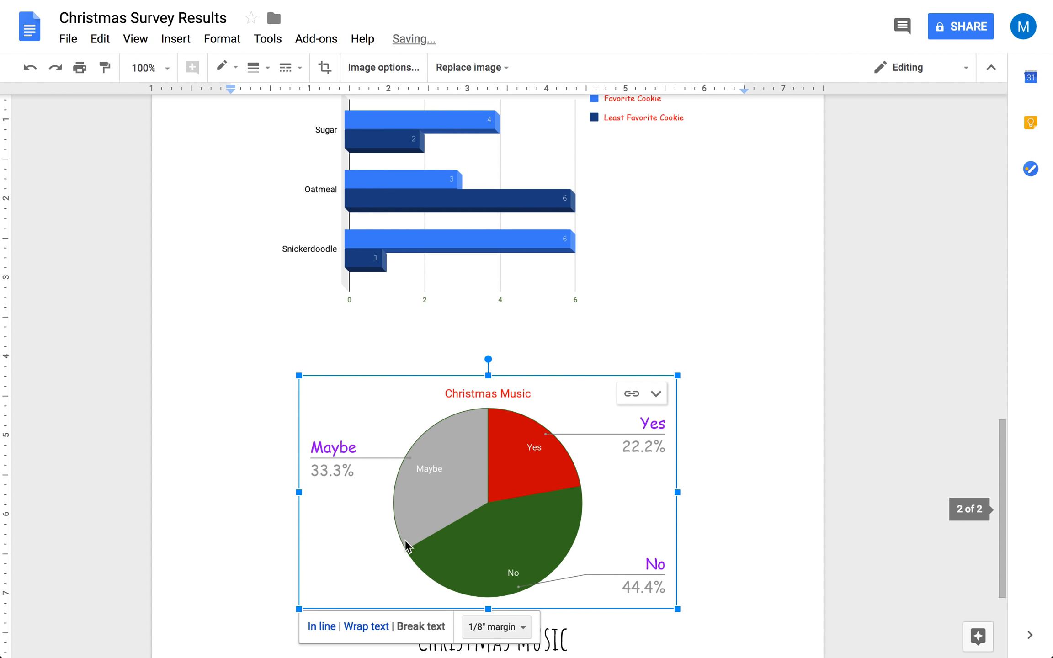
scroll(554, 410, down, 4)
drag(545, 324, 551, 378)
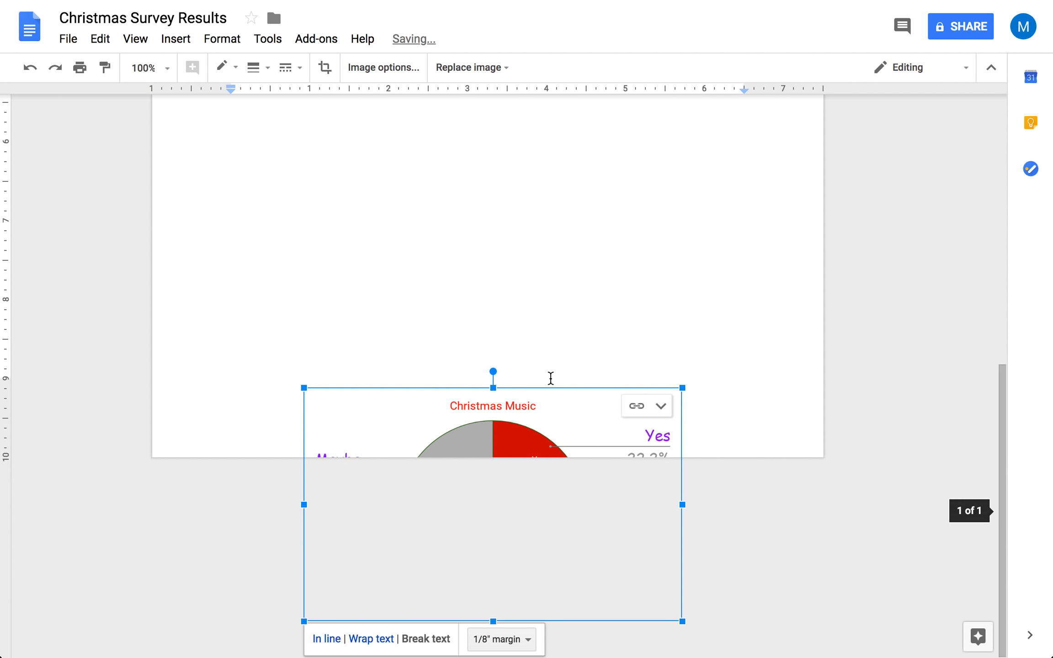
drag(543, 418, 541, 256)
drag(531, 417, 535, 362)
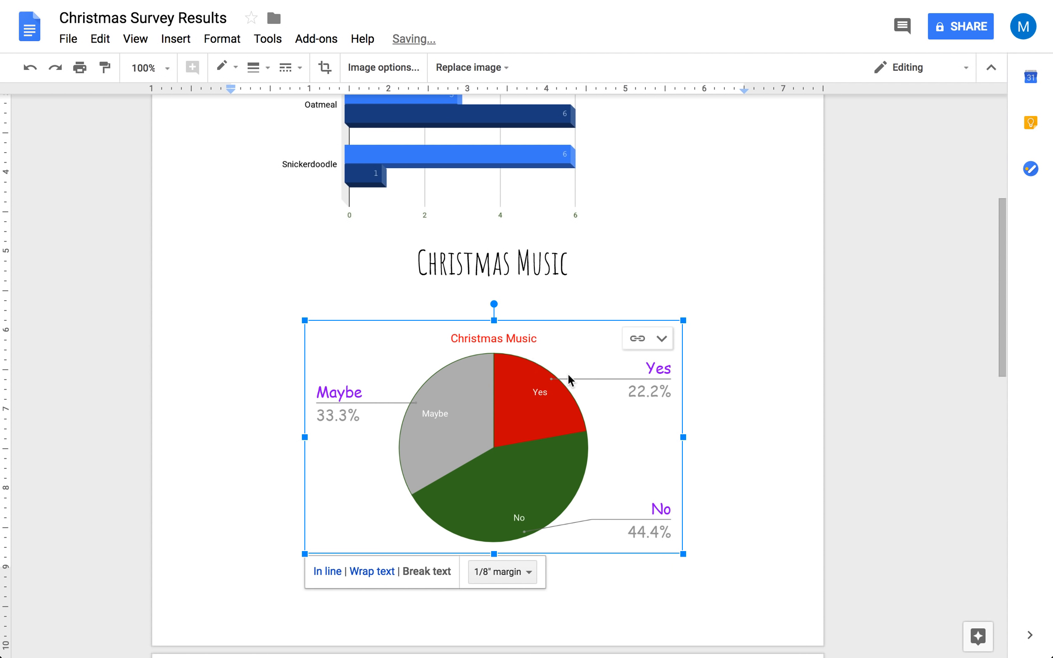
Step: Add blank lines after the Christmas Music heading until the text continues on a second page
click(714, 500)
key(Down)
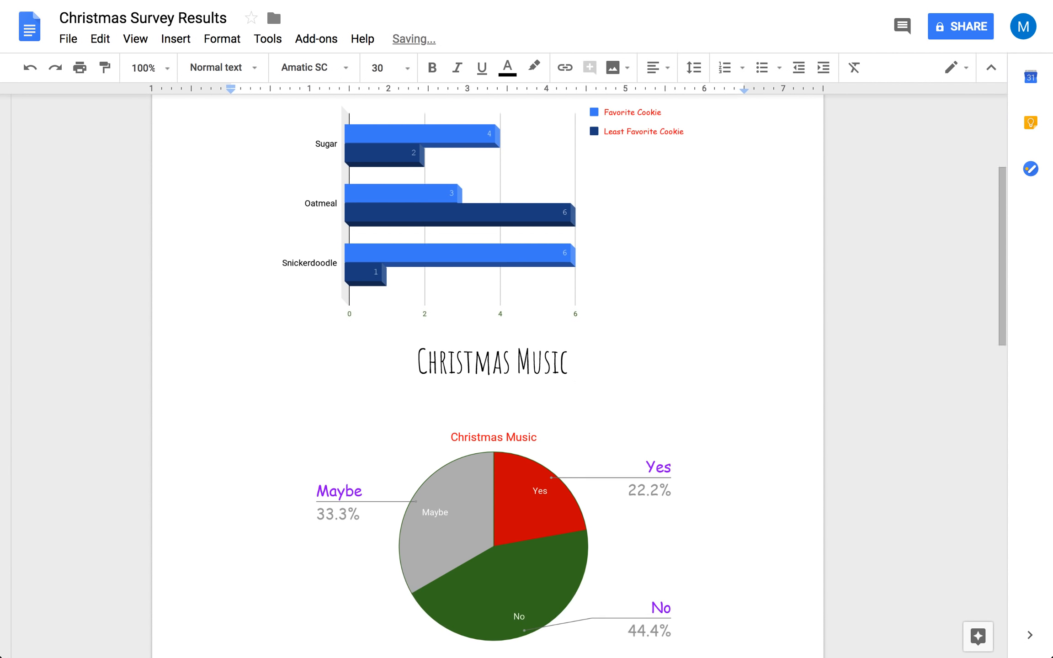
key(Return)
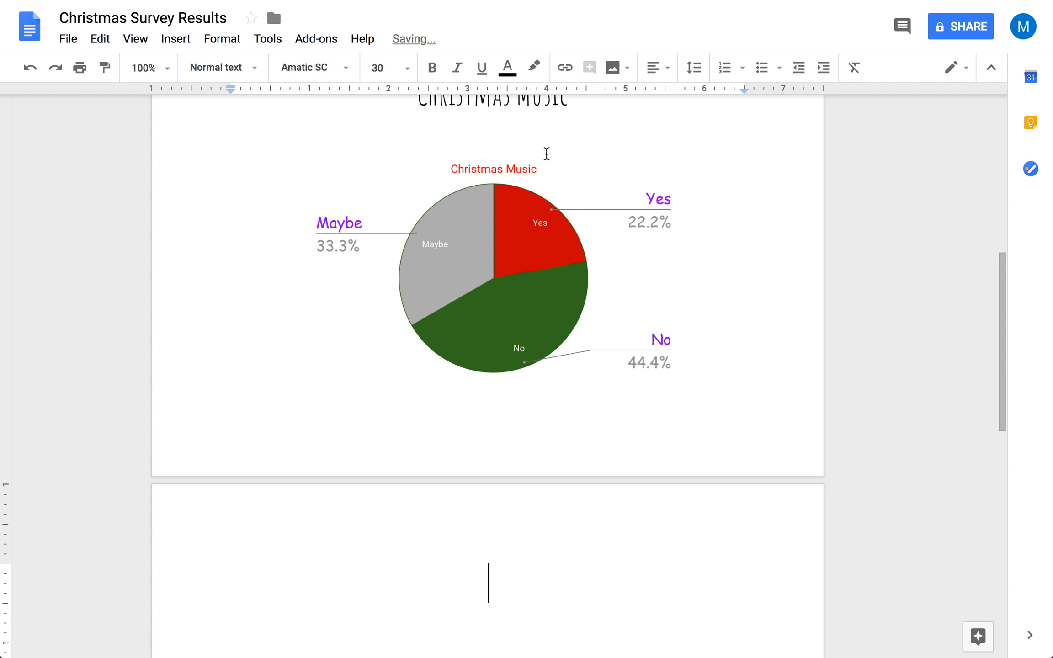
Step: Examine the layout of both charts on the first page and the blank second page
scroll(562, 442, down, 4)
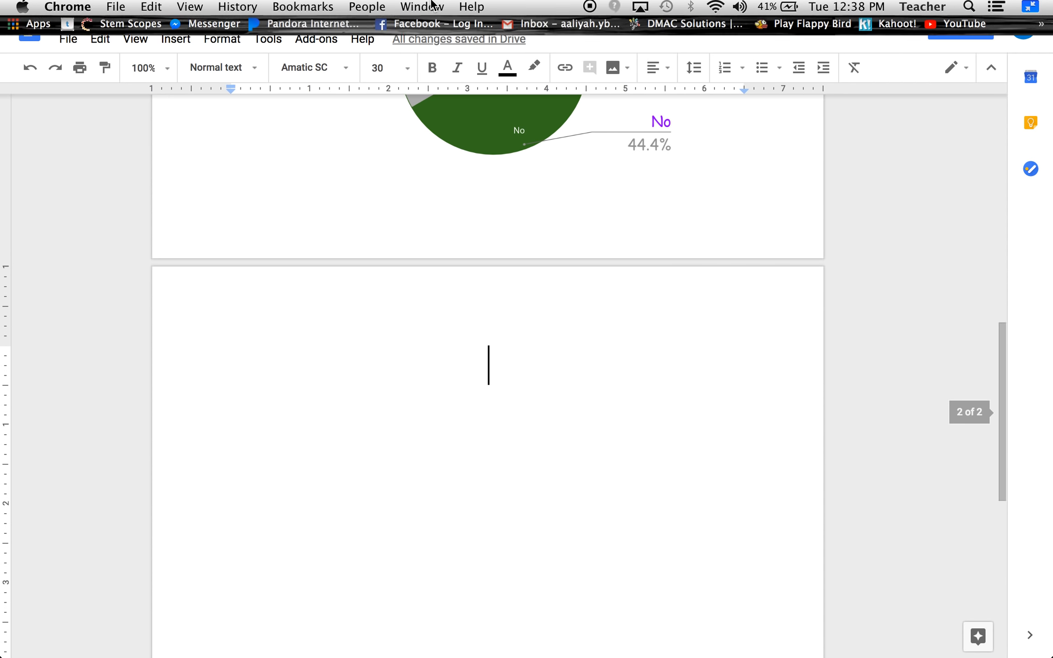
scroll(427, 364, up, 8)
scroll(428, 364, up, 5)
scroll(427, 364, down, 4)
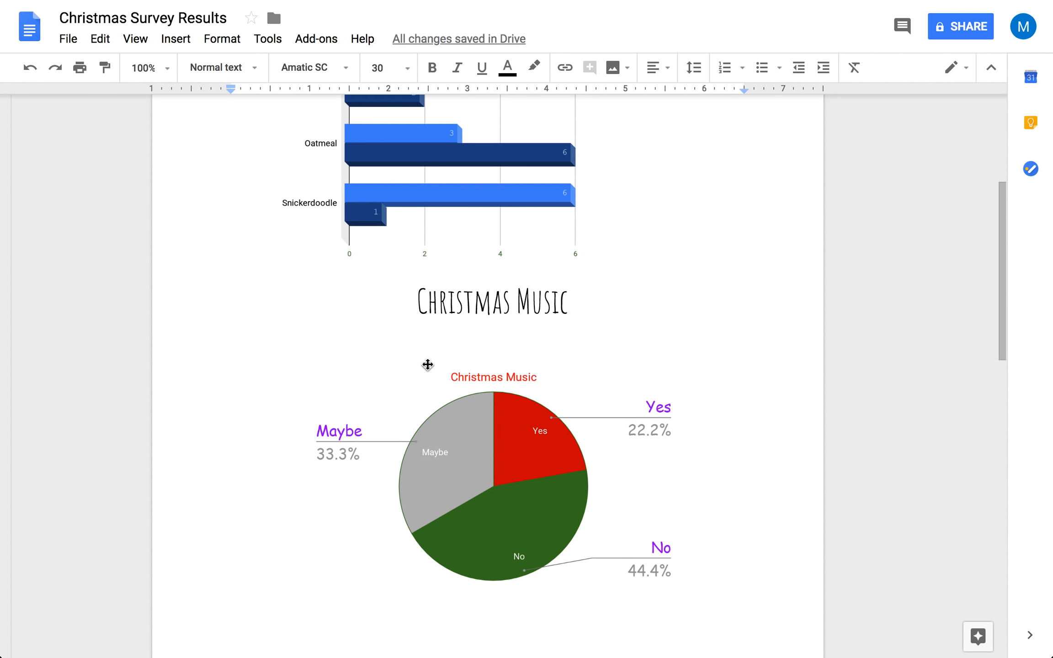
scroll(427, 364, up, 2)
scroll(427, 364, down, 1)
scroll(428, 365, up, 3)
scroll(427, 364, down, 13)
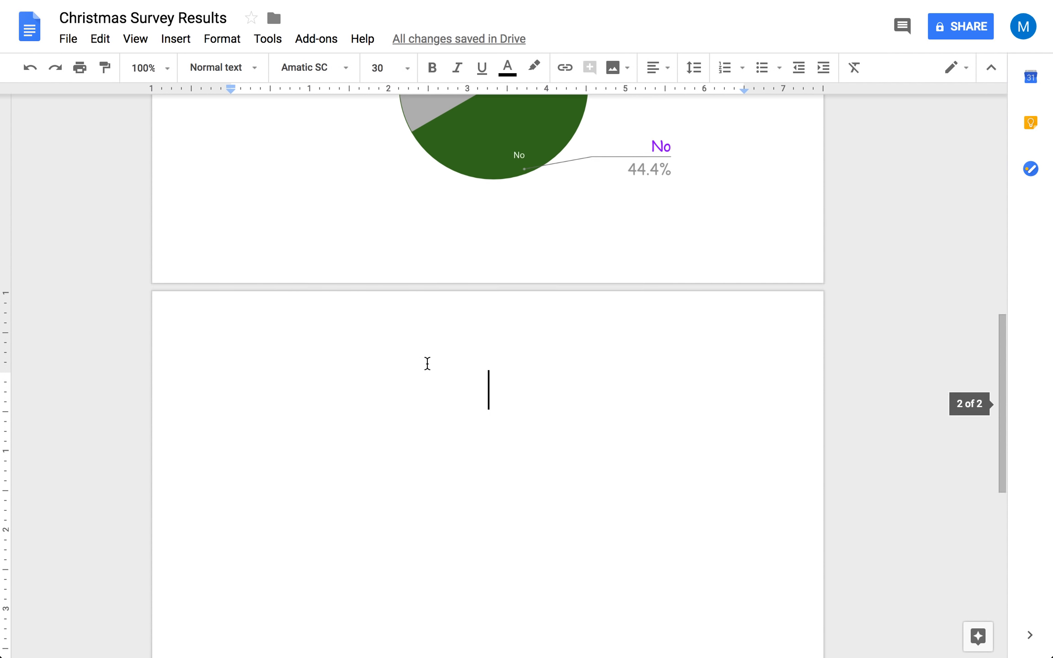
mouse_move(322, 4)
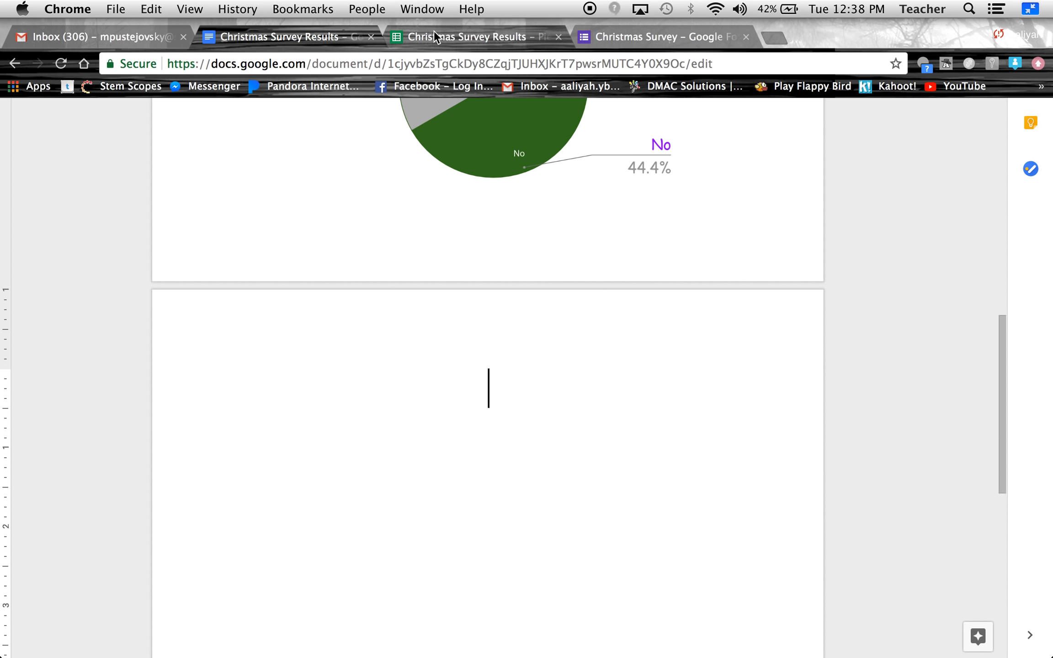
Step: Switch to the Christmas Survey in Google Forms and examine the responses on Christmas lights preference and the tree question
click(642, 29)
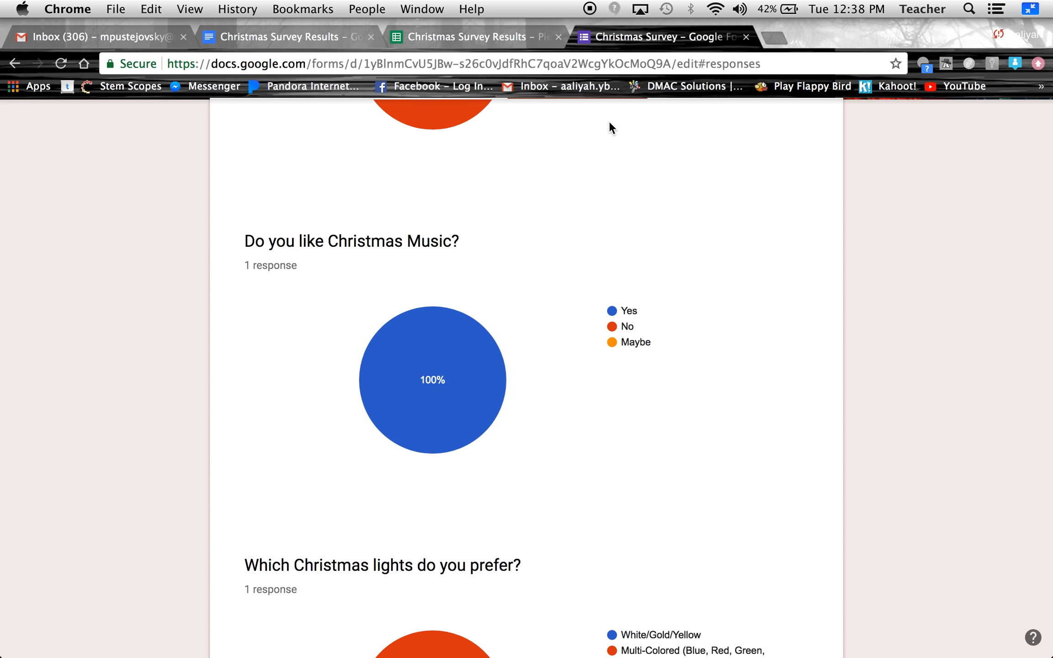
scroll(561, 236, down, 10)
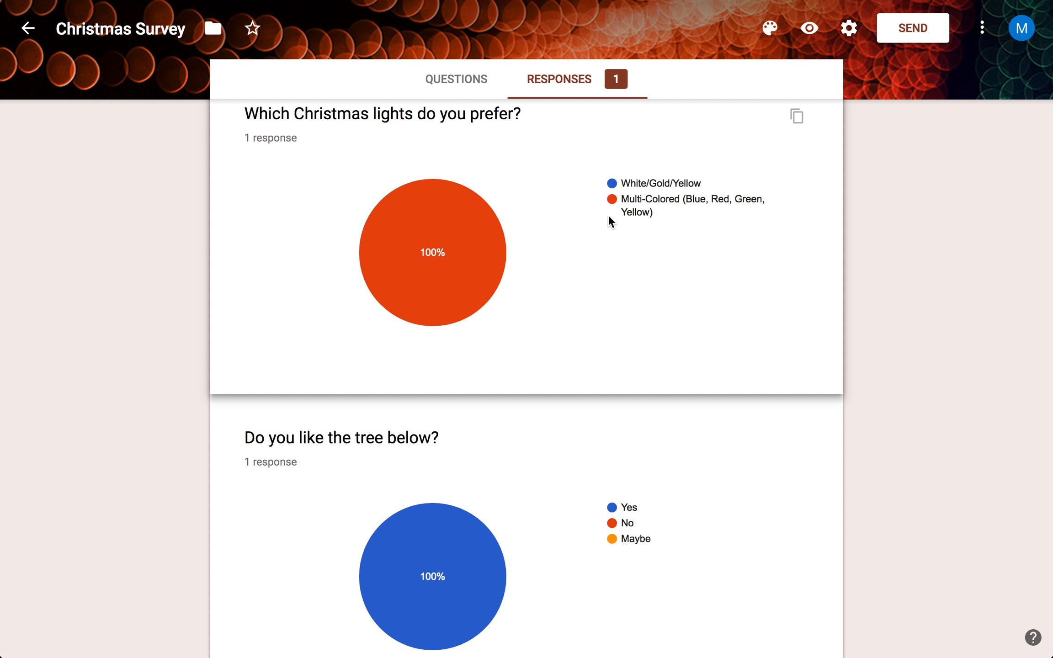
scroll(605, 253, down, 5)
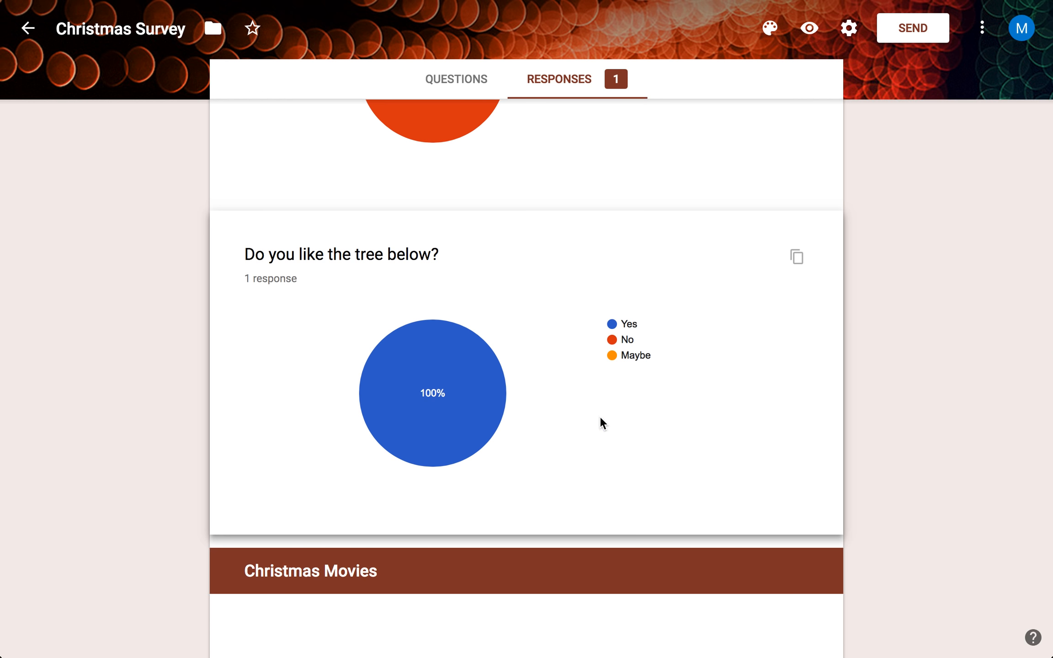
scroll(531, 370, down, 3)
scroll(531, 371, up, 3)
scroll(530, 368, up, 5)
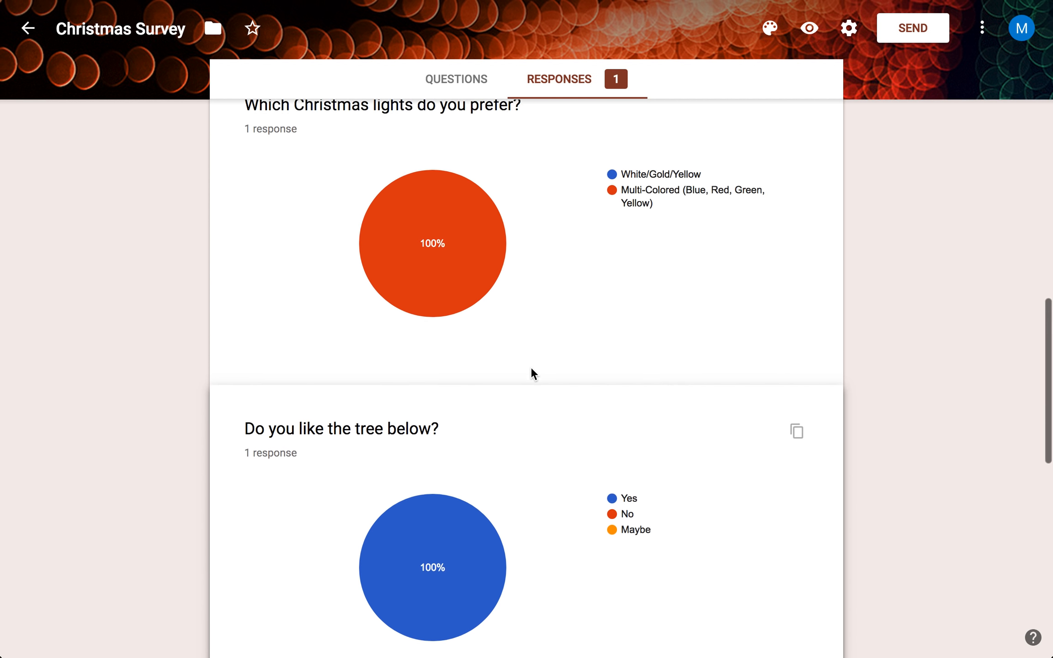
mouse_move(438, 233)
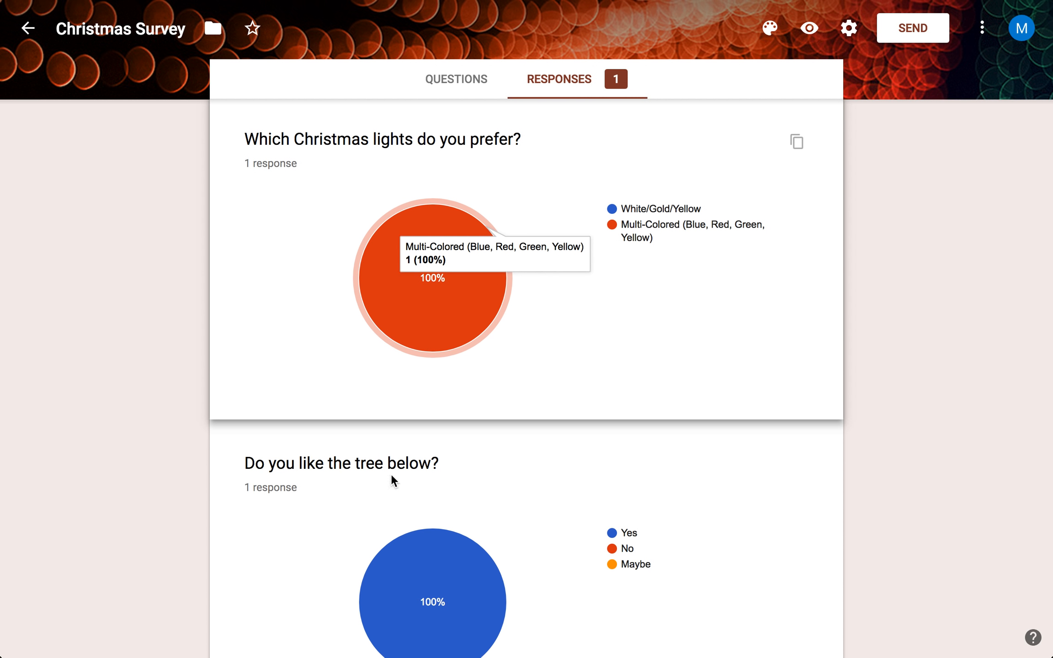
mouse_move(443, 589)
scroll(433, 292, up, 3)
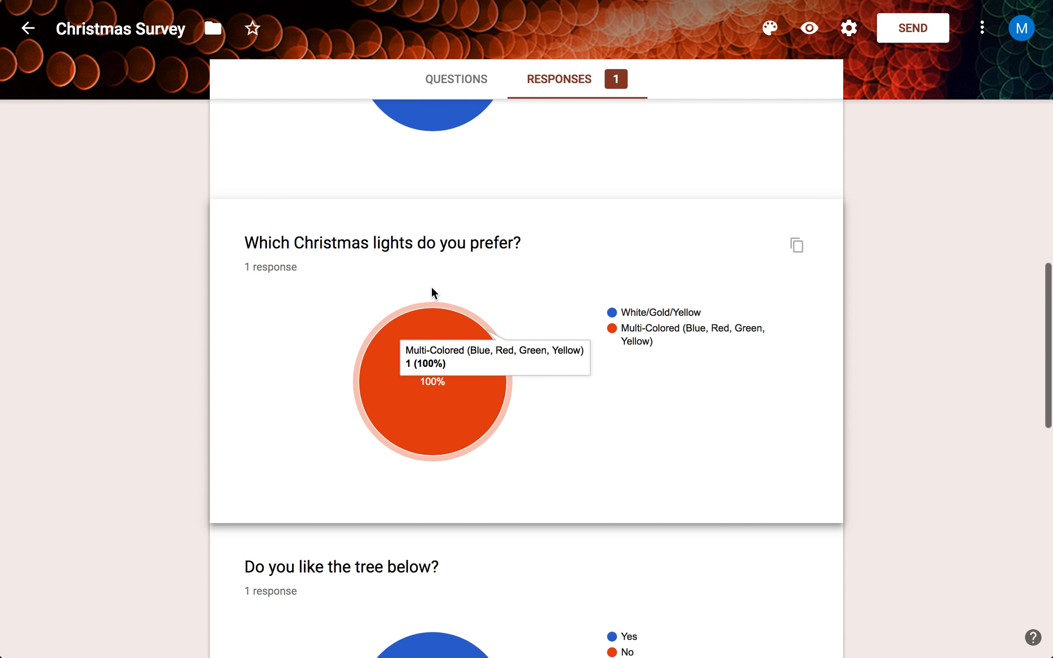
Step: Return to the Christmas Survey Results document in Google Docs and insert a pie chart on the blank second page
click(314, 41)
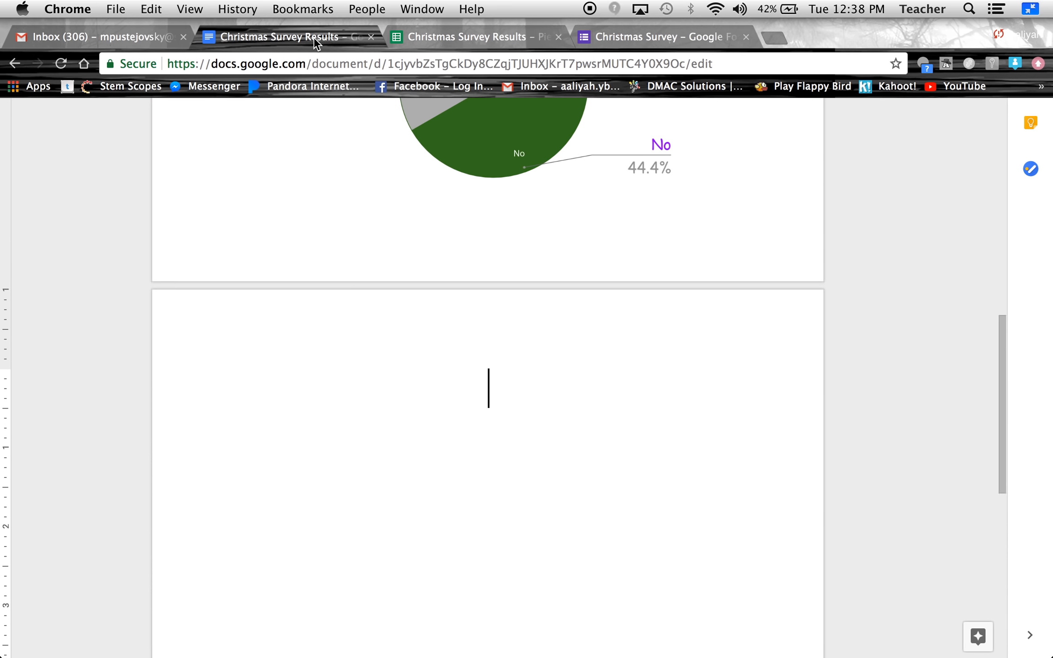
click(173, 36)
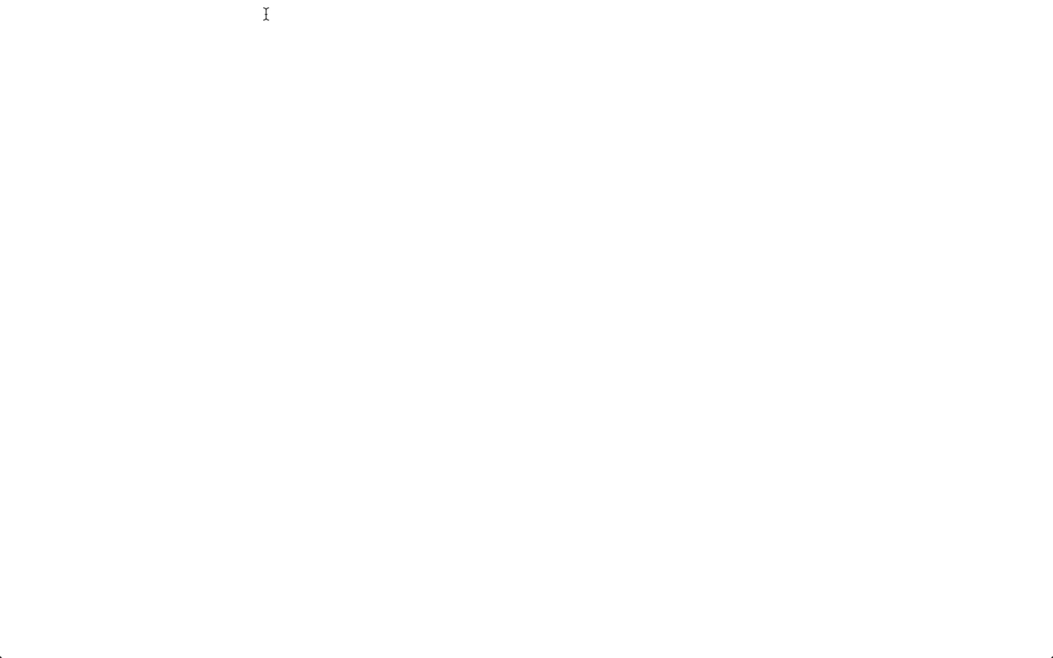
click(255, 40)
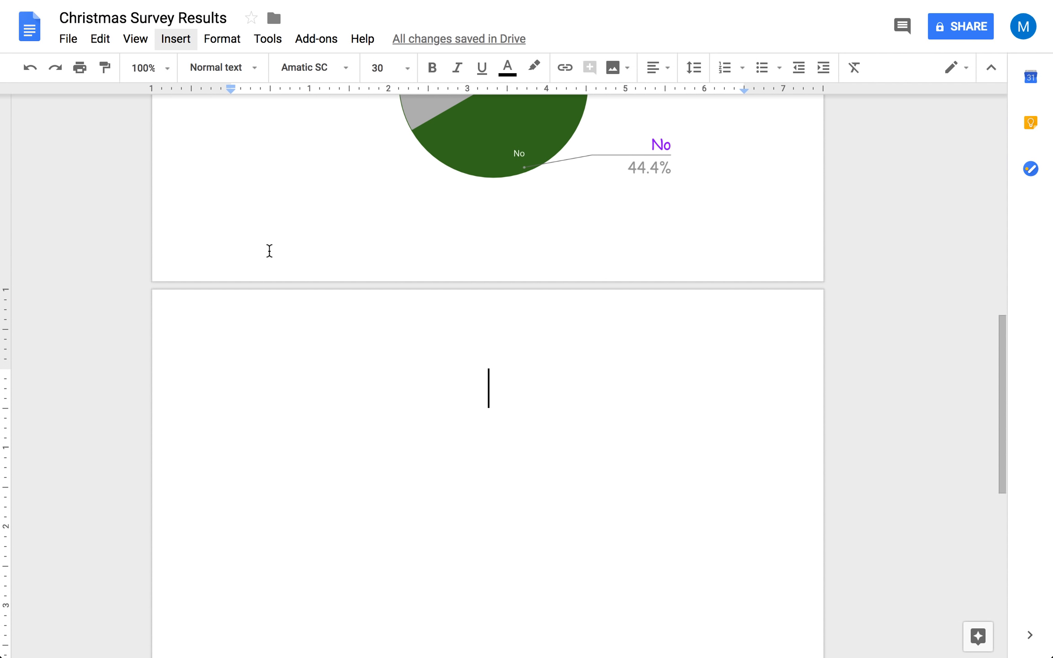
click(174, 47)
mouse_move(218, 140)
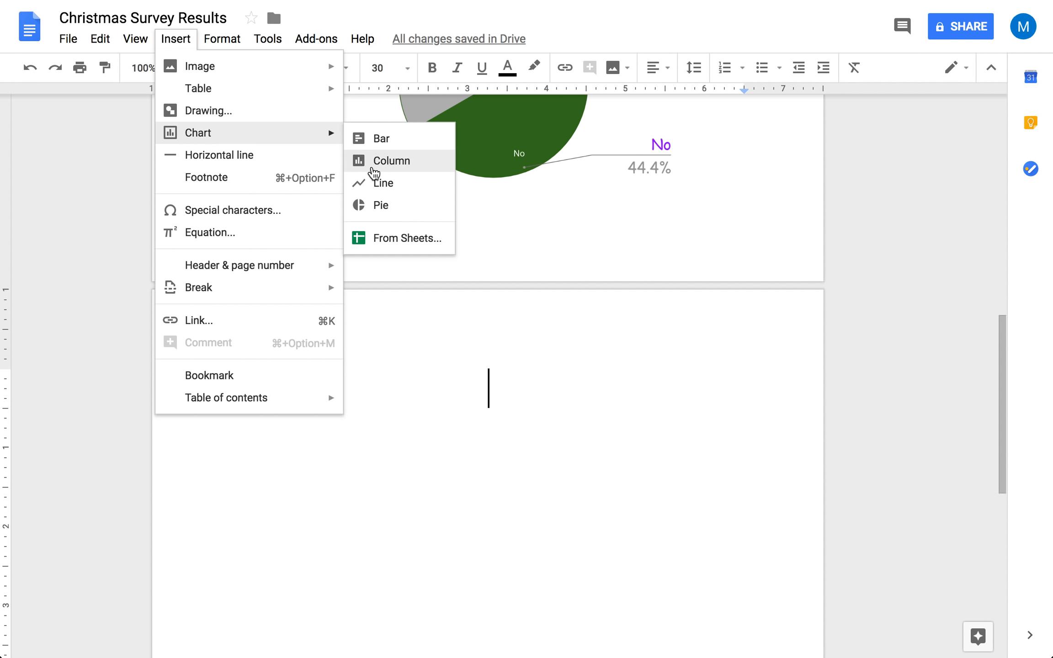
click(382, 205)
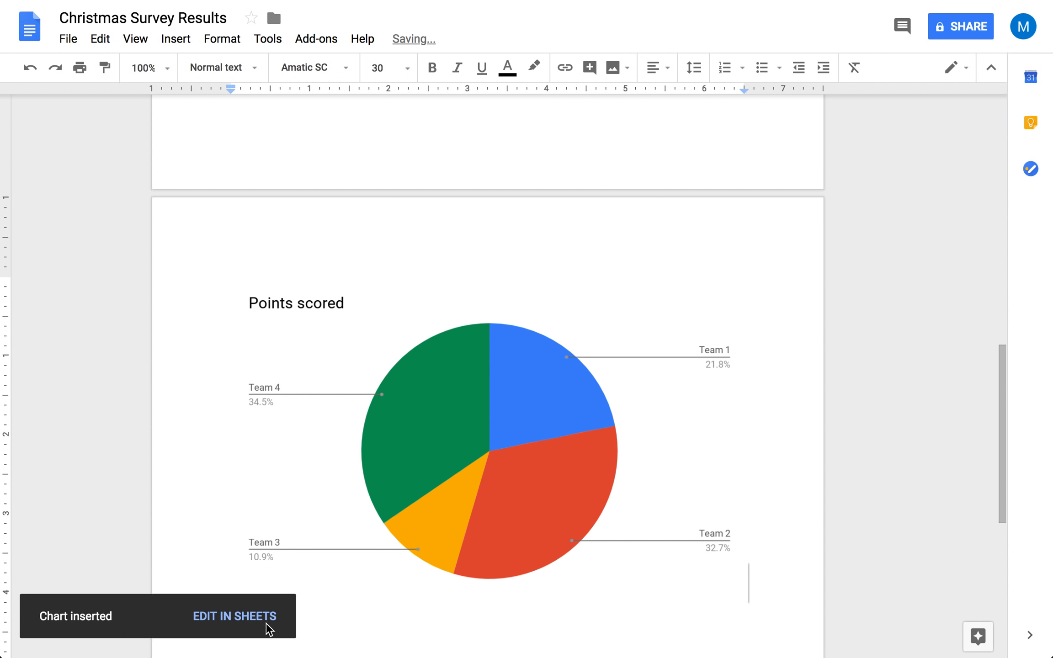
Step: Open the new pie chart's data in Google Sheets and close the previous chart's spreadsheet
click(267, 624)
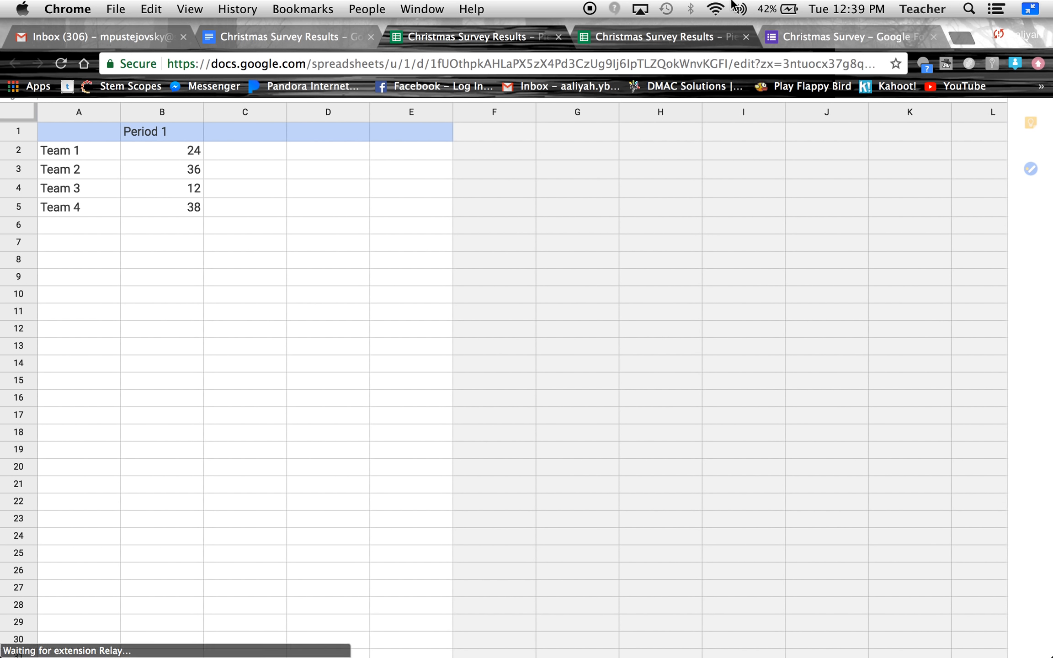
click(746, 36)
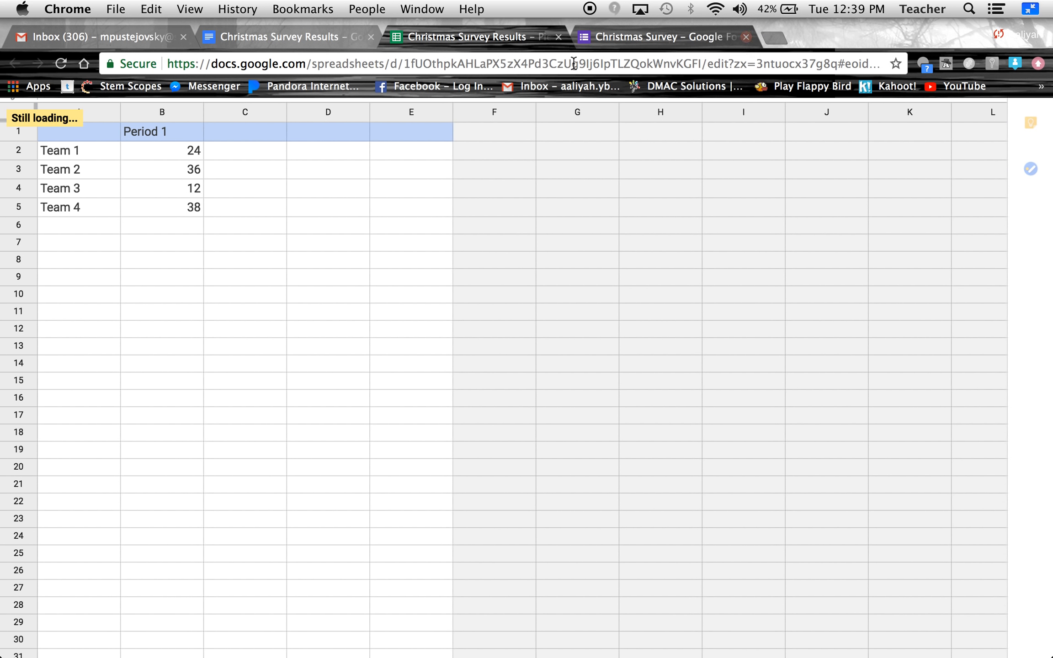
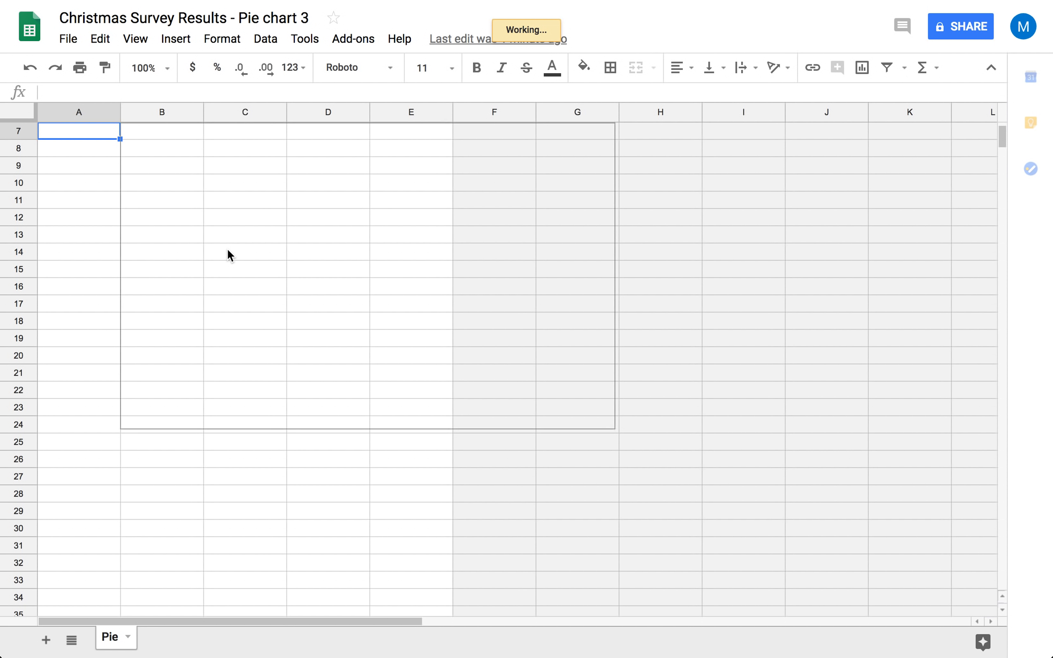
scroll(228, 252, up, 5)
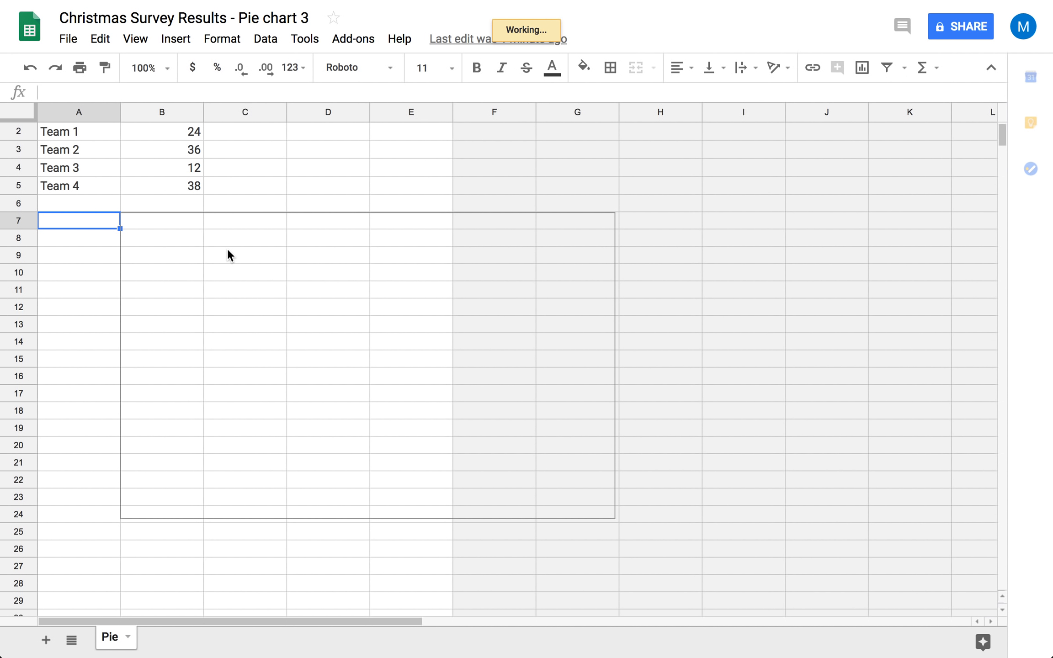
scroll(227, 248, up, 1)
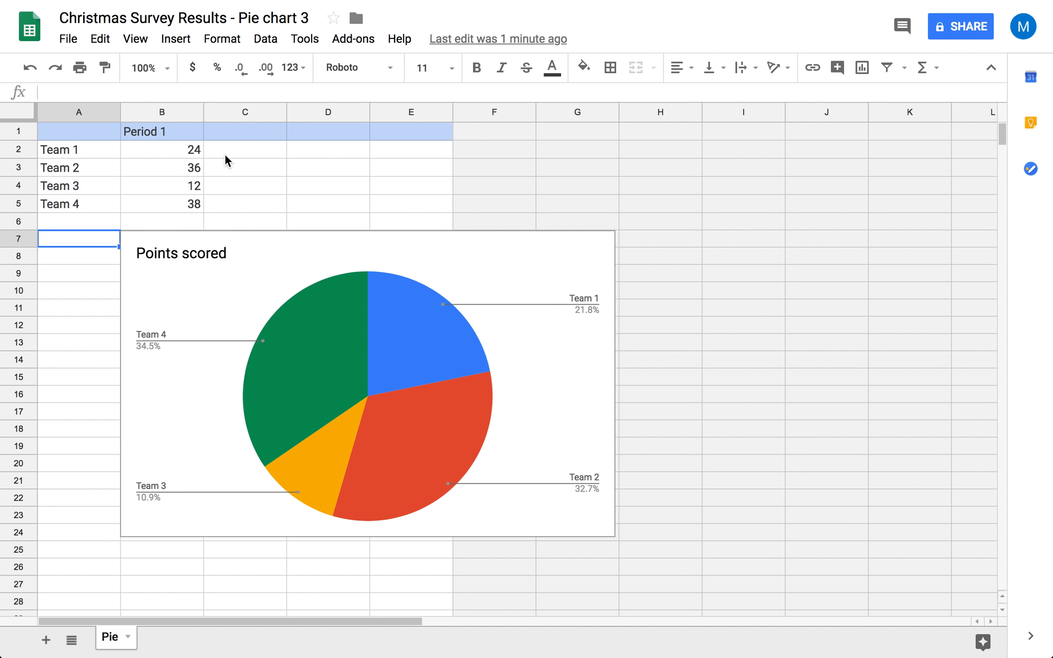
Step: Check the Christmas lights question in the survey form, and title the new pie chart "Christmas Lights" in its spreadsheet
mouse_move(686, 3)
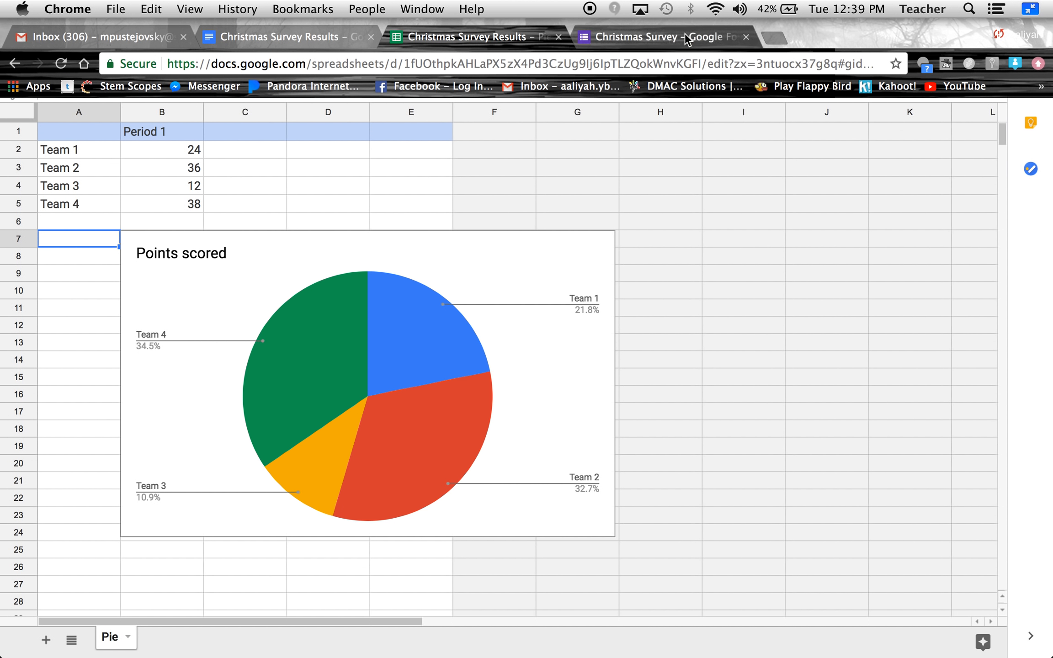
click(686, 39)
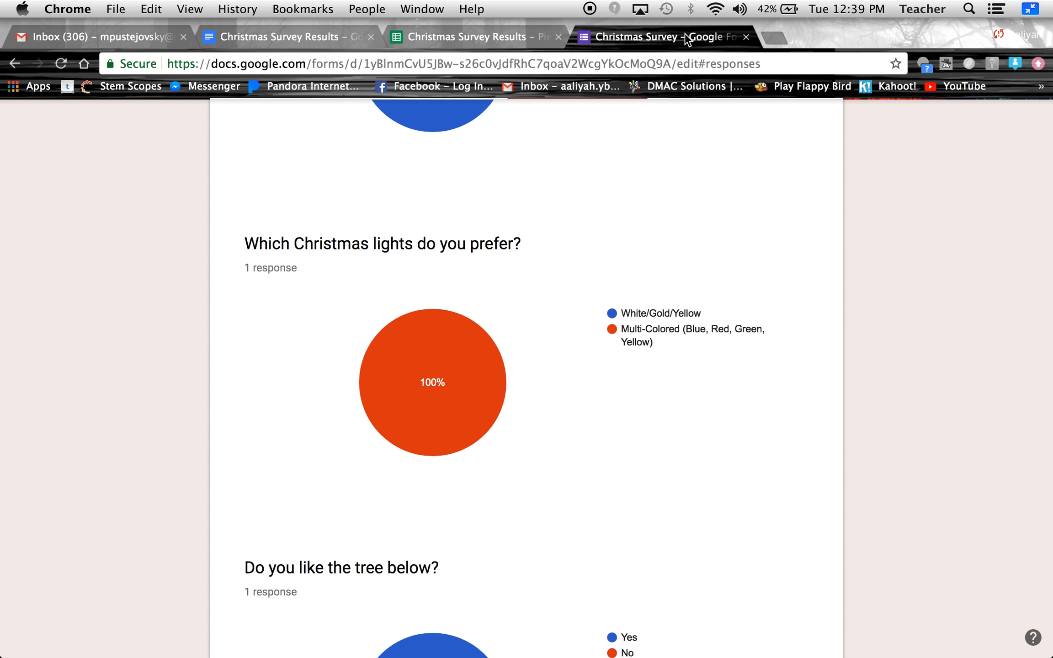
click(301, 40)
click(422, 41)
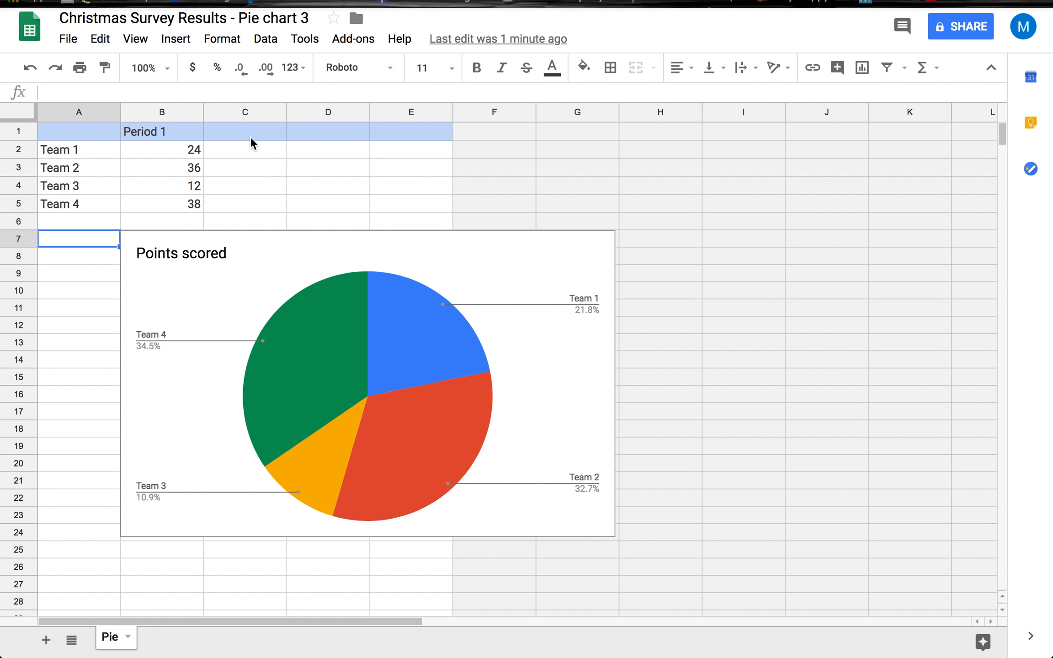
double_click(202, 253)
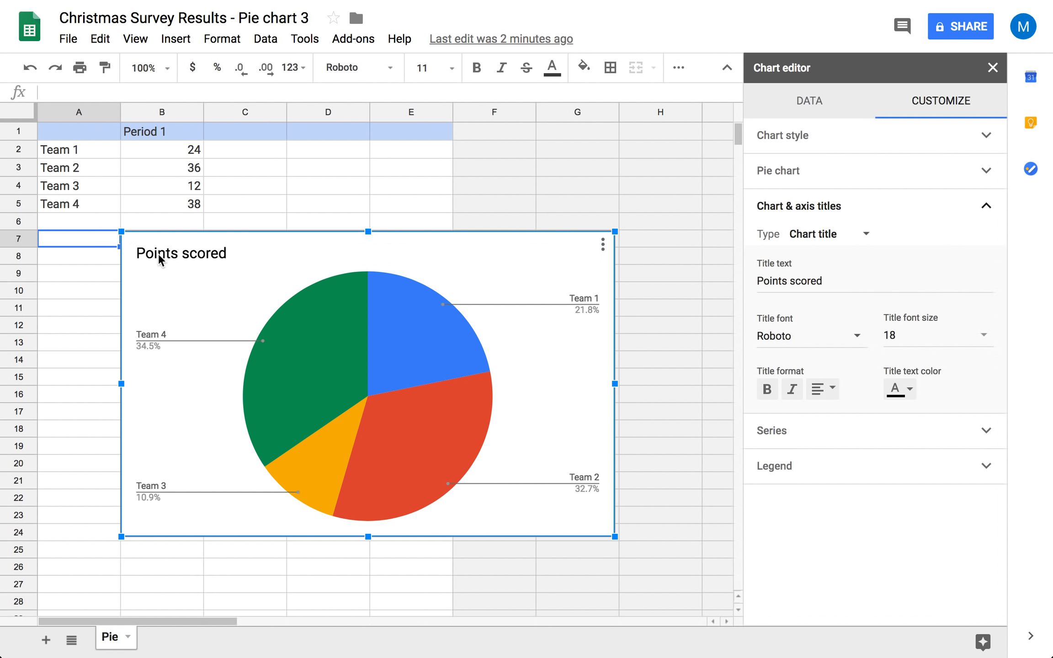
double_click(190, 254)
text(Christmas Lights)
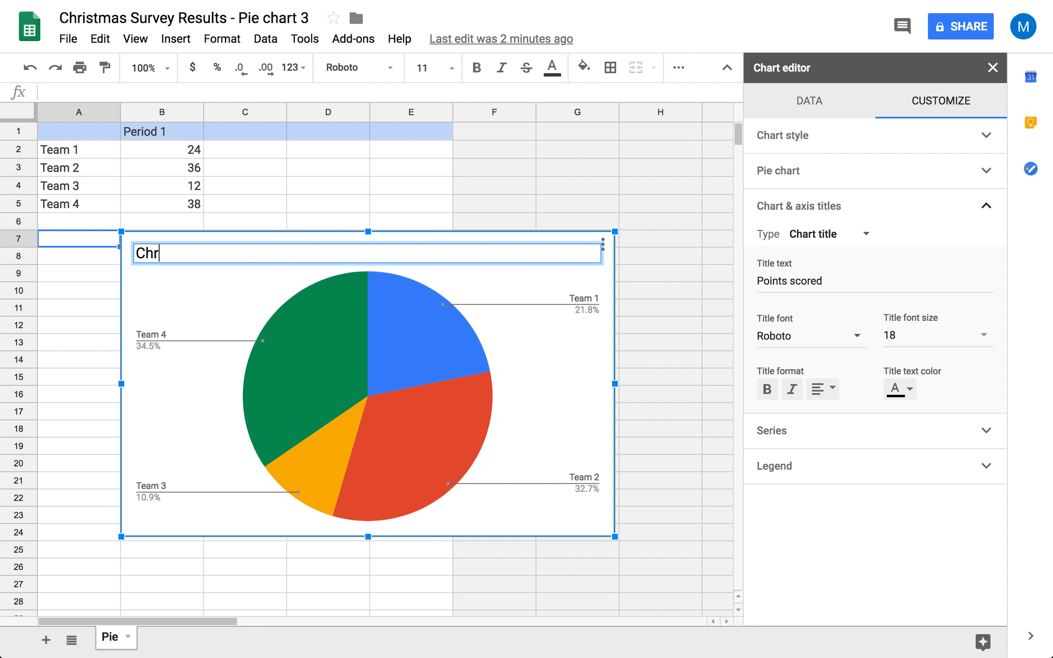
click(280, 212)
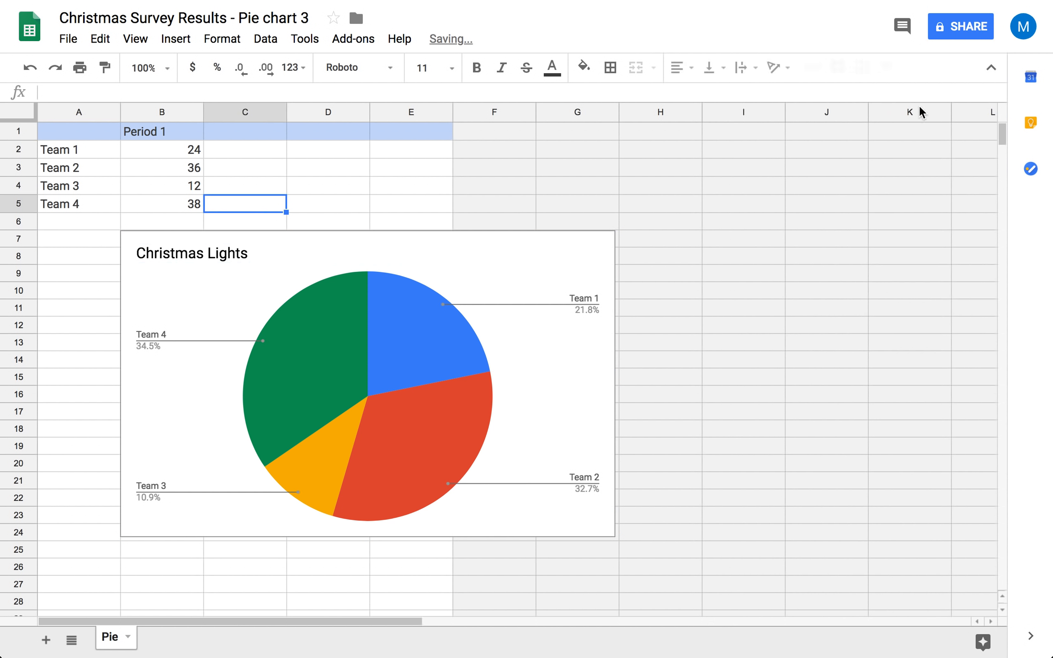
Step: Replace the Team 1 label in cell A2 with "White/Gold/Yellow", checking the answer wording in the survey form
click(99, 150)
text(White)
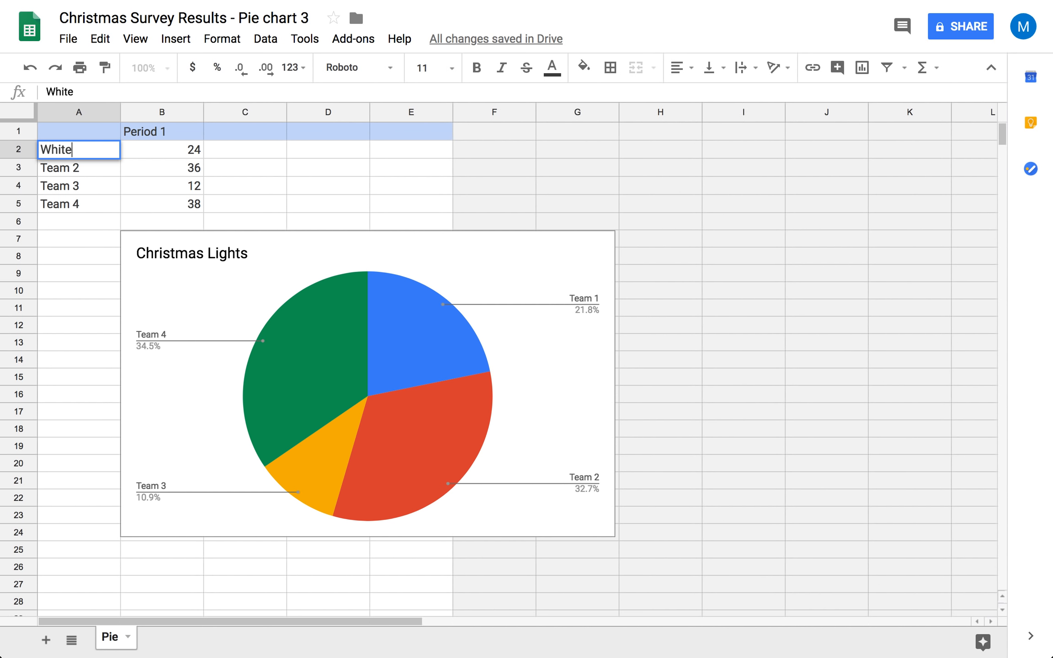
text(/Gold/)
mouse_move(506, 5)
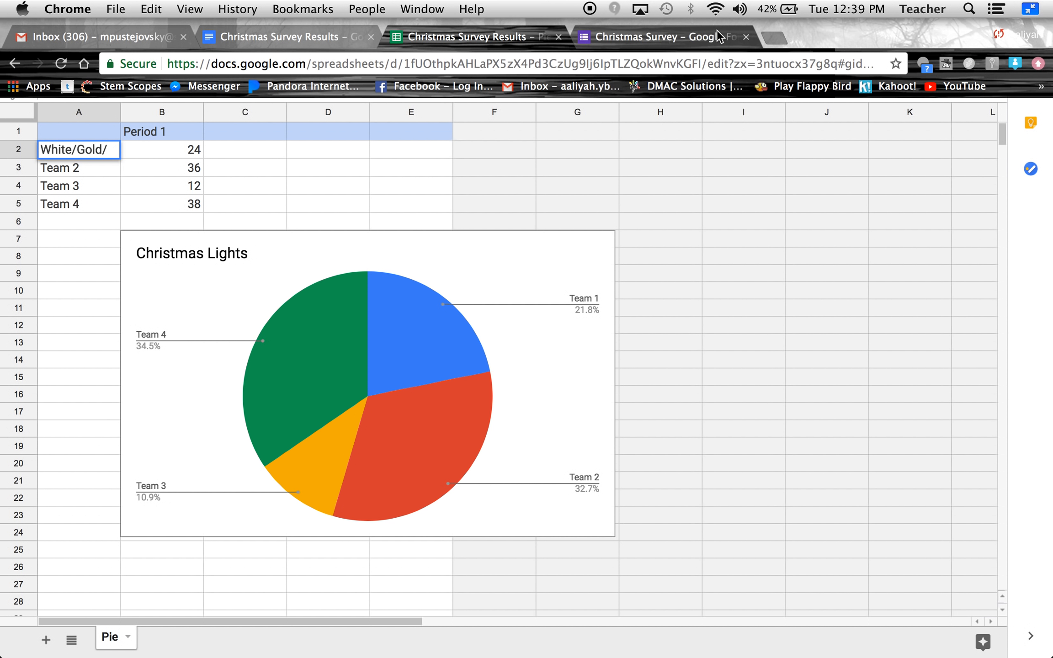
click(716, 30)
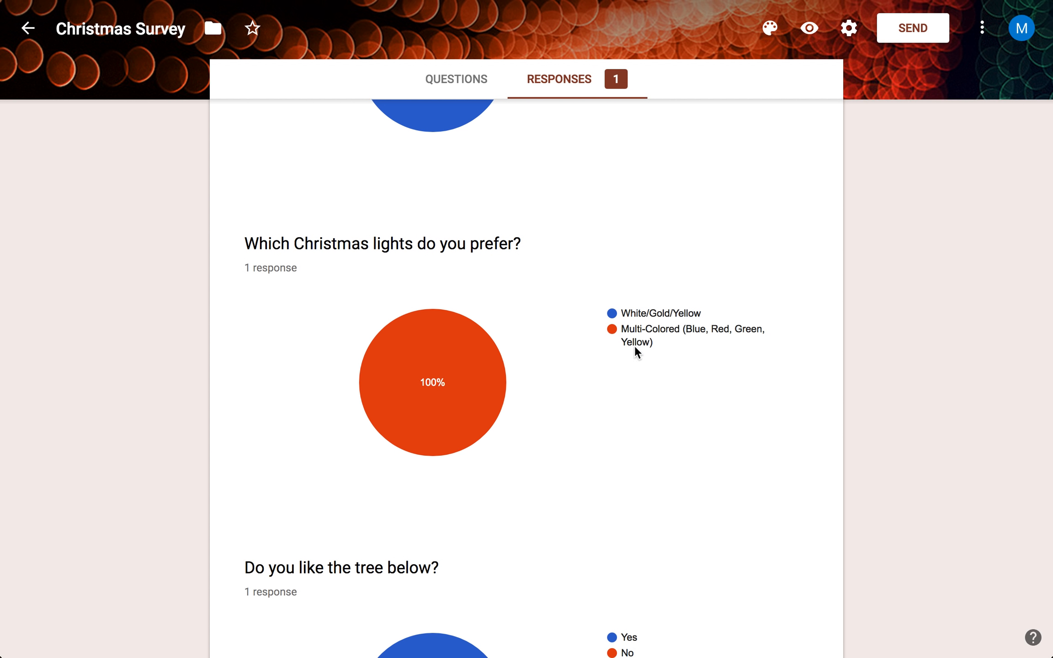
mouse_move(500, 15)
click(444, 37)
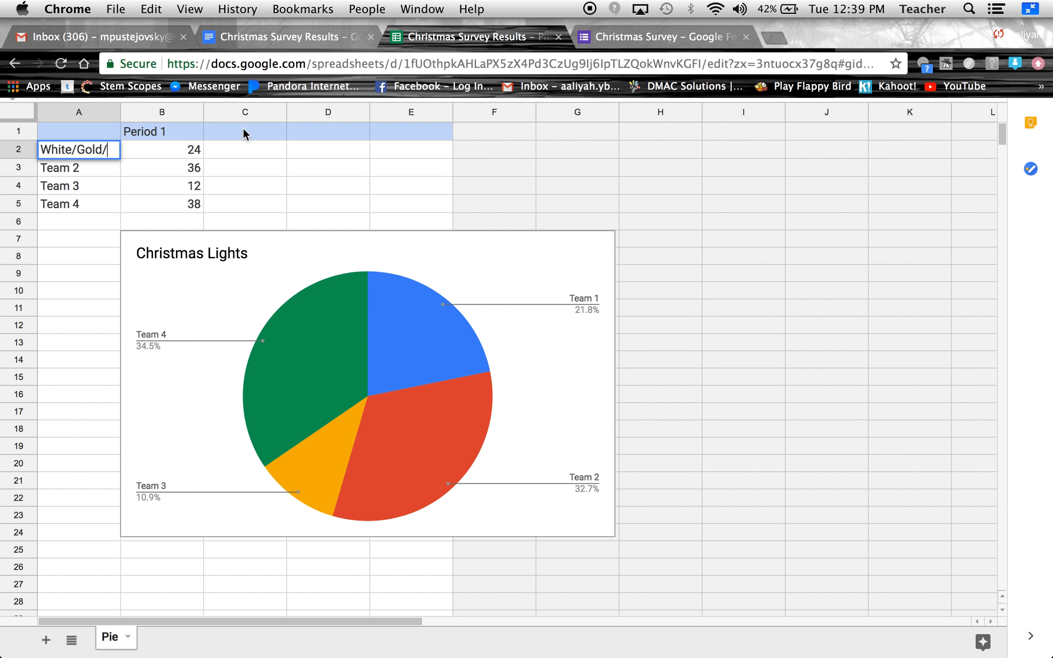
text(Yellow)
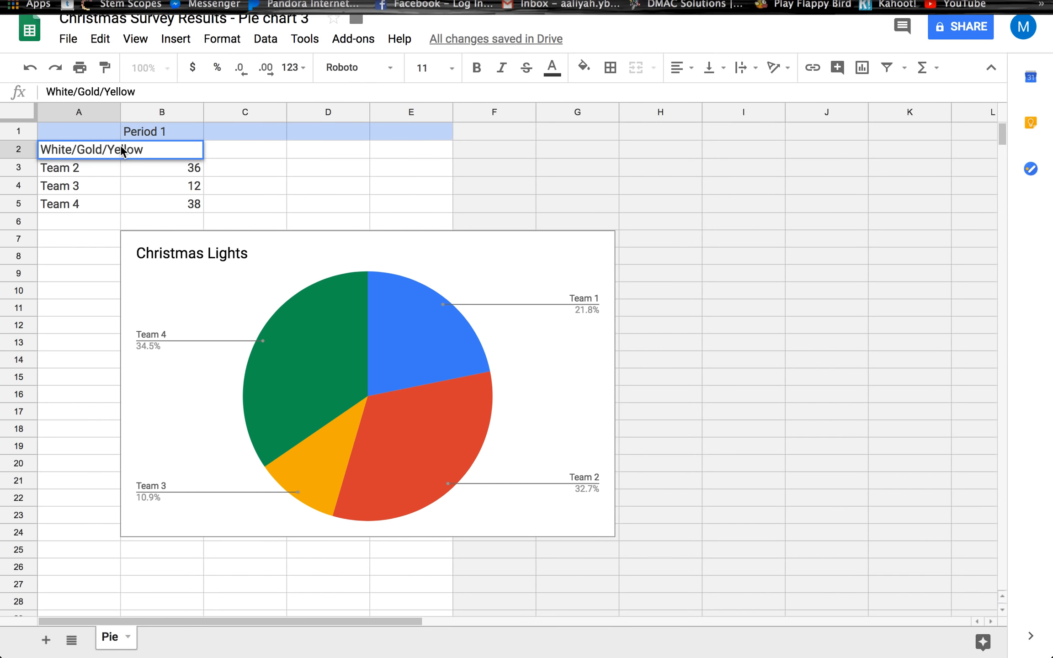
Step: Replace the Team 2 label in cell A3 with "Multi-Colored" and fit column A's width to its contents
click(110, 166)
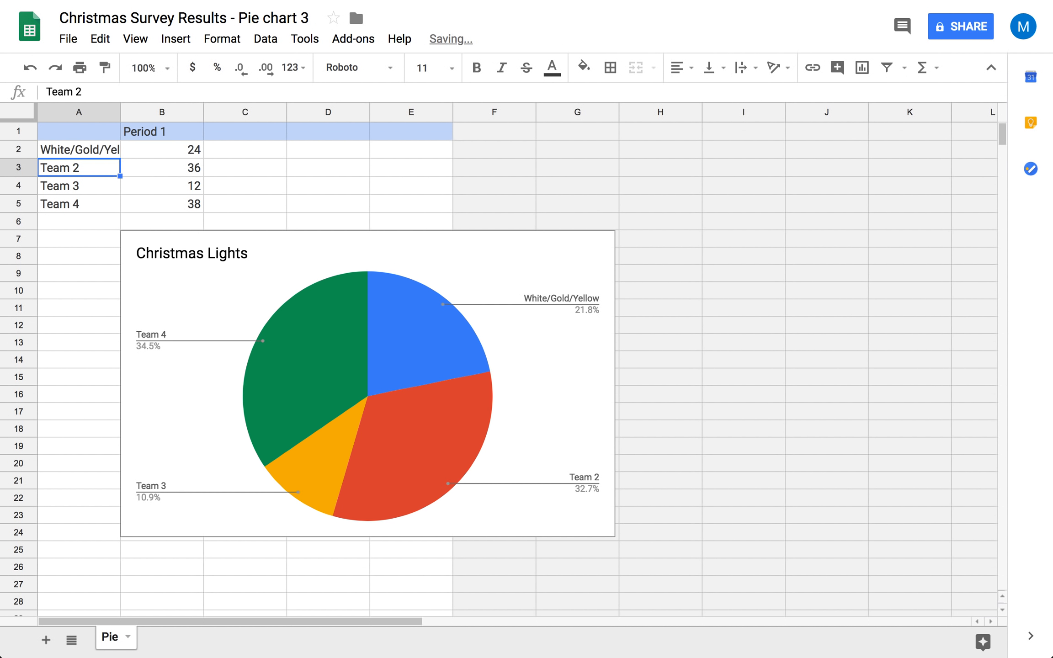
text(Multi-Colored)
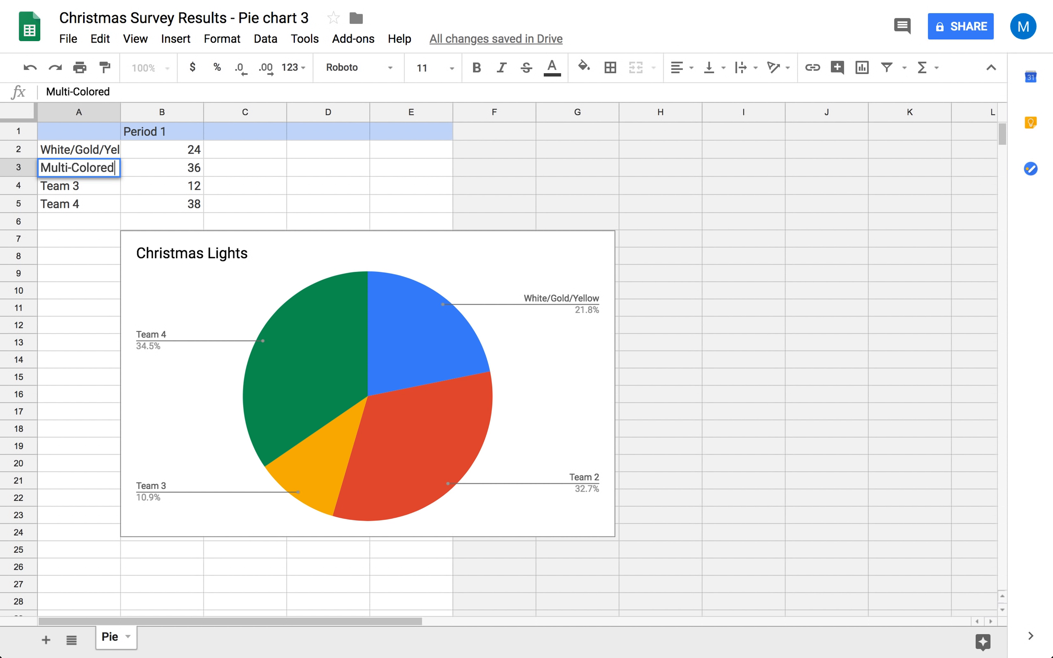
key(Tab)
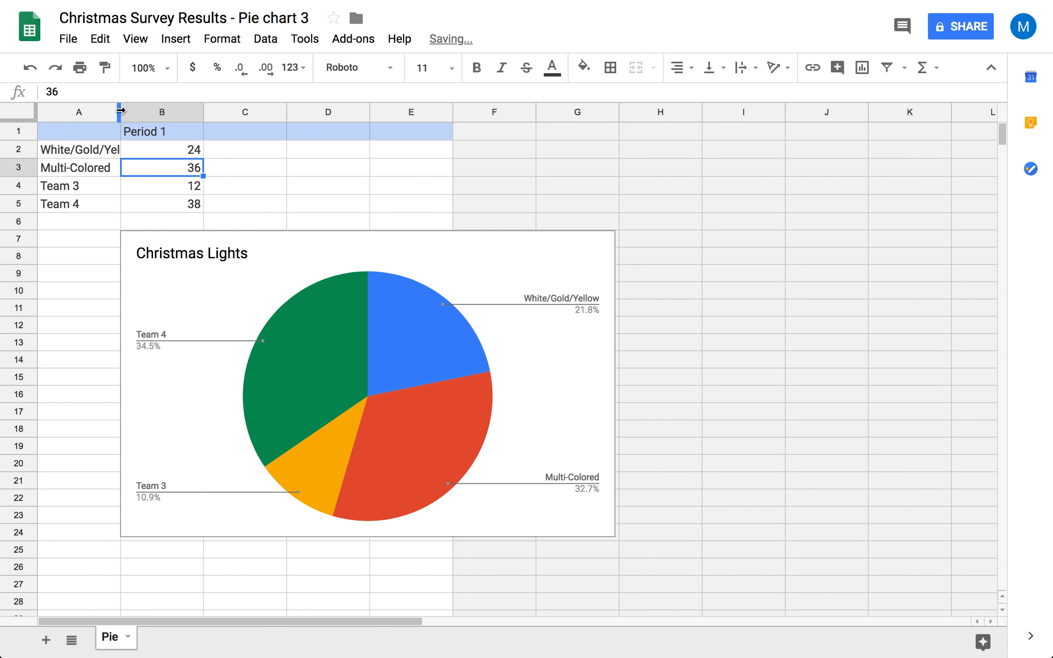
double_click(119, 111)
Step: Clear the Team 3 and Team 4 labels and their values from cells A4 through B5
click(121, 186)
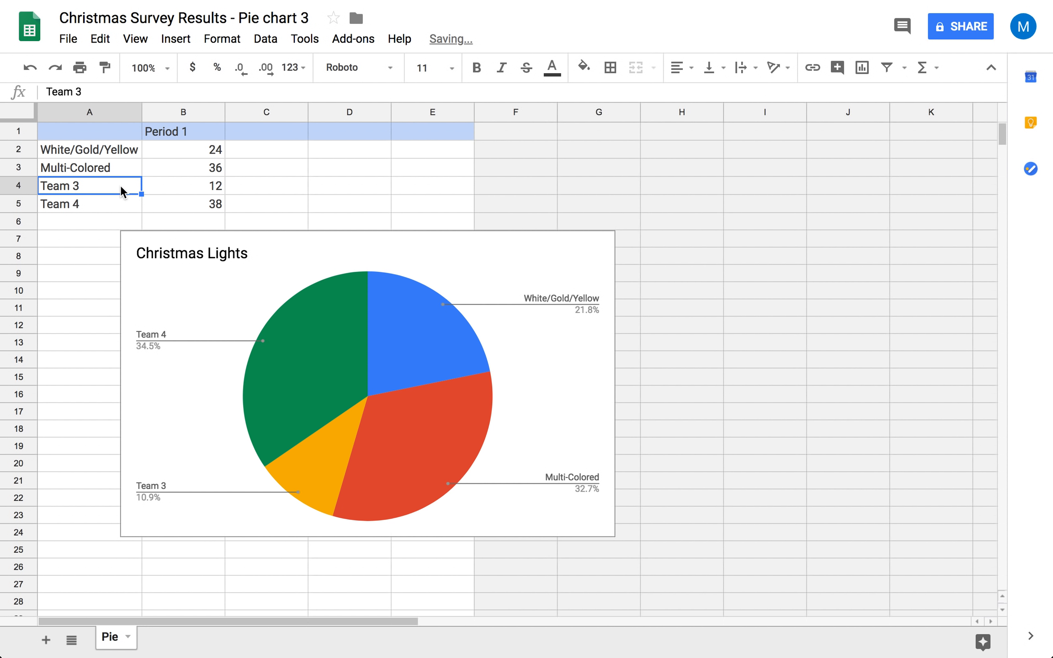
key(Delete)
key(Down)
key(Delete)
key(Right)
key(Up)
key(Delete)
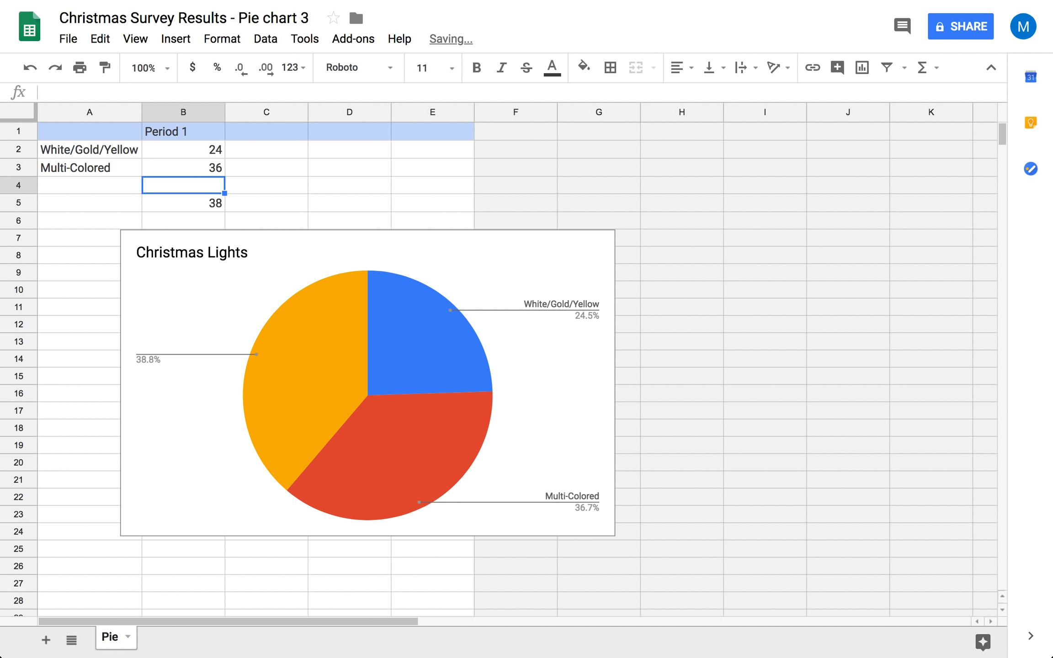
key(Down)
key(Delete)
Step: Set the White/Gold/Yellow value in cell B2 to 12 and the Multi-Colored value in cell B3 to 18
key(Up)
key(Up)
key(Up)
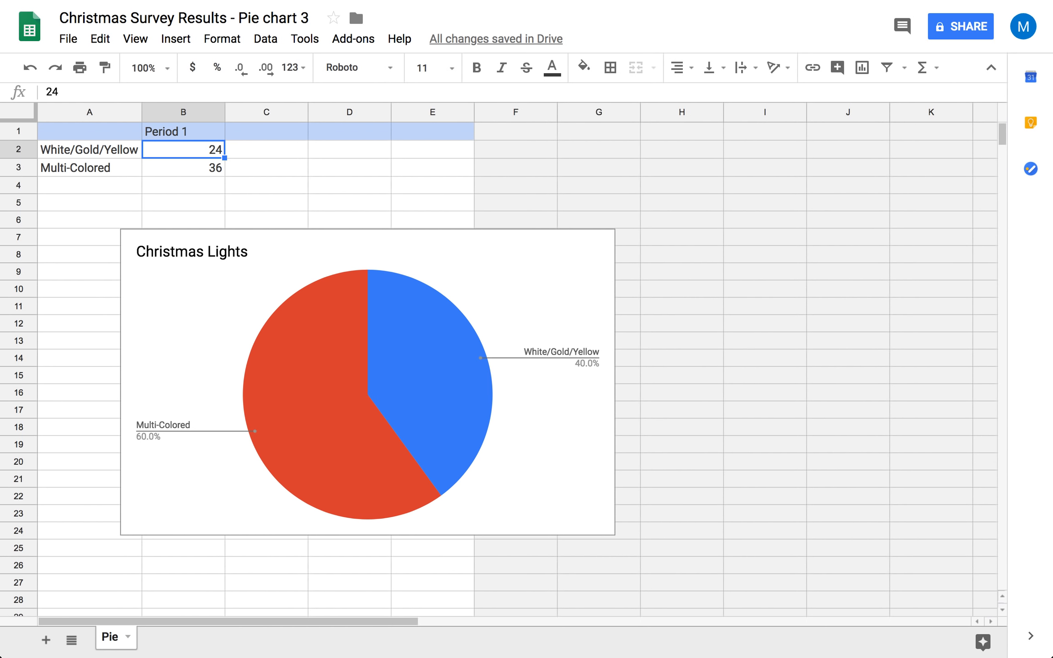
text(12)
key(Return)
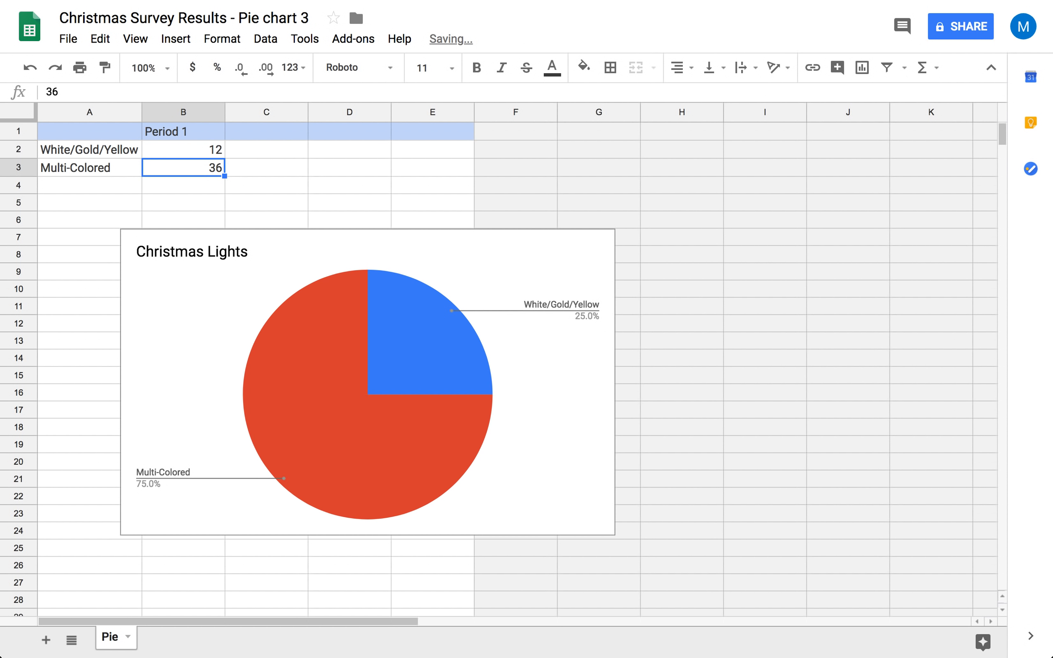
text(18)
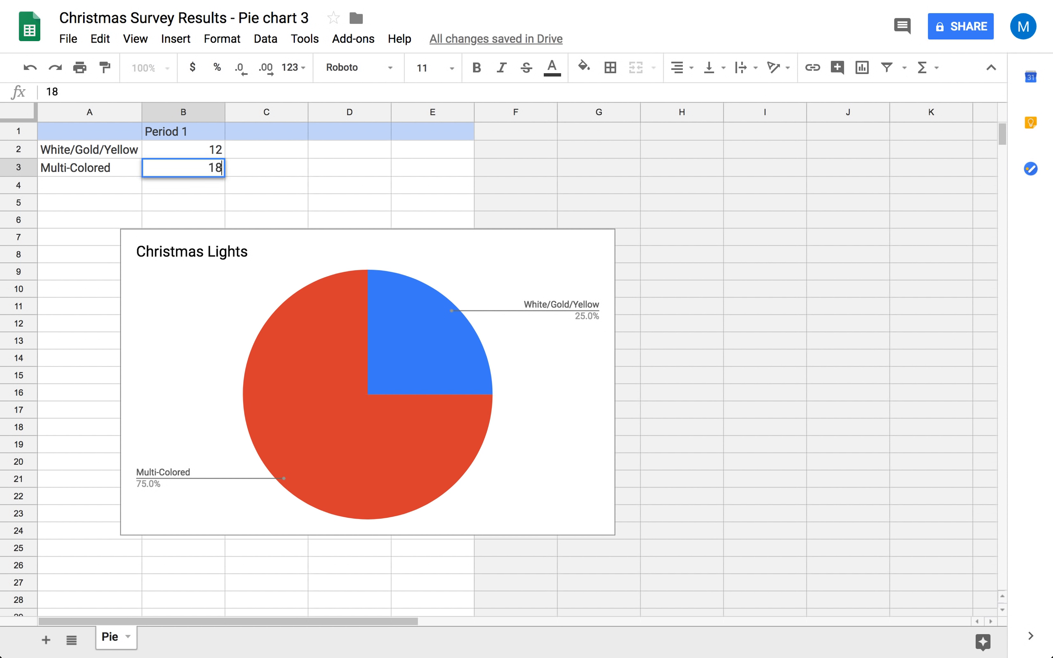
key(Return)
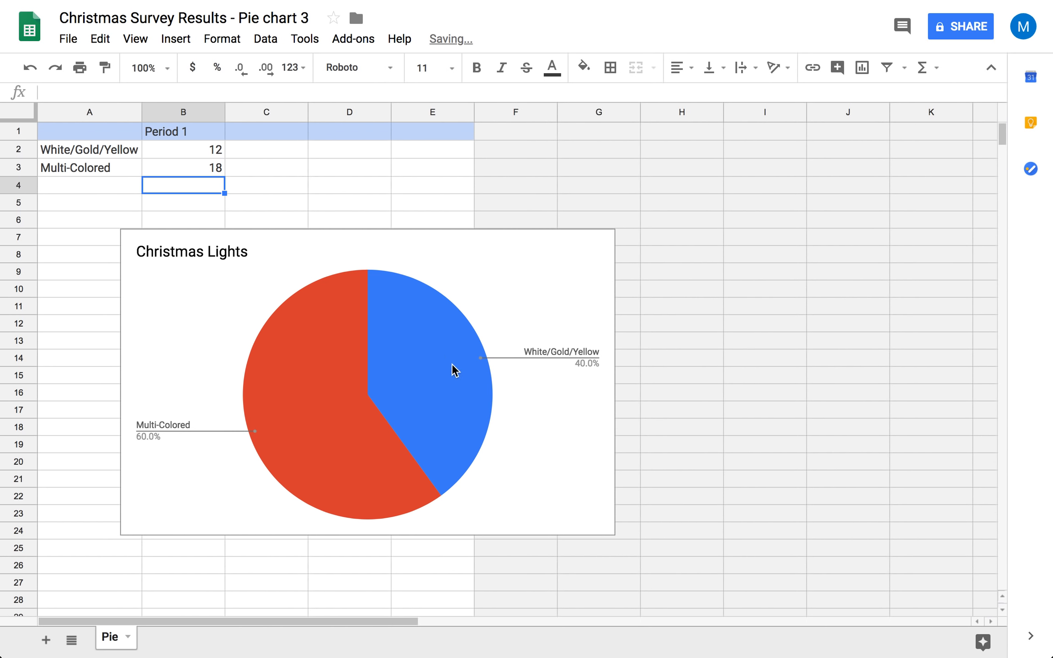
Step: Change the Christmas Lights pie chart to a doughnut chart
click(569, 351)
double_click(570, 351)
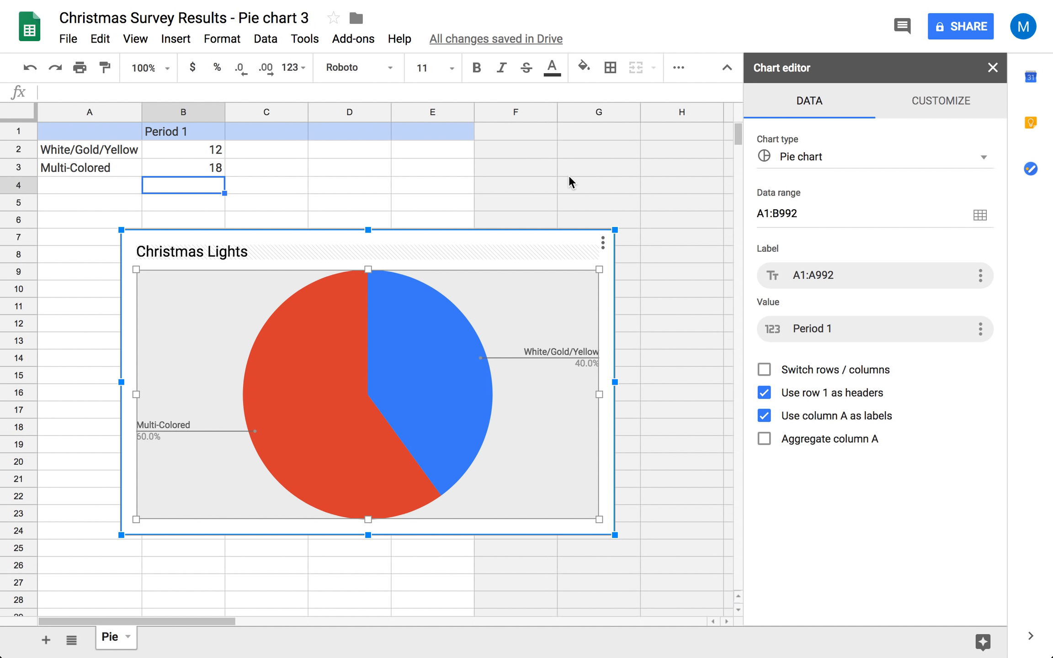
mouse_move(381, 384)
click(381, 385)
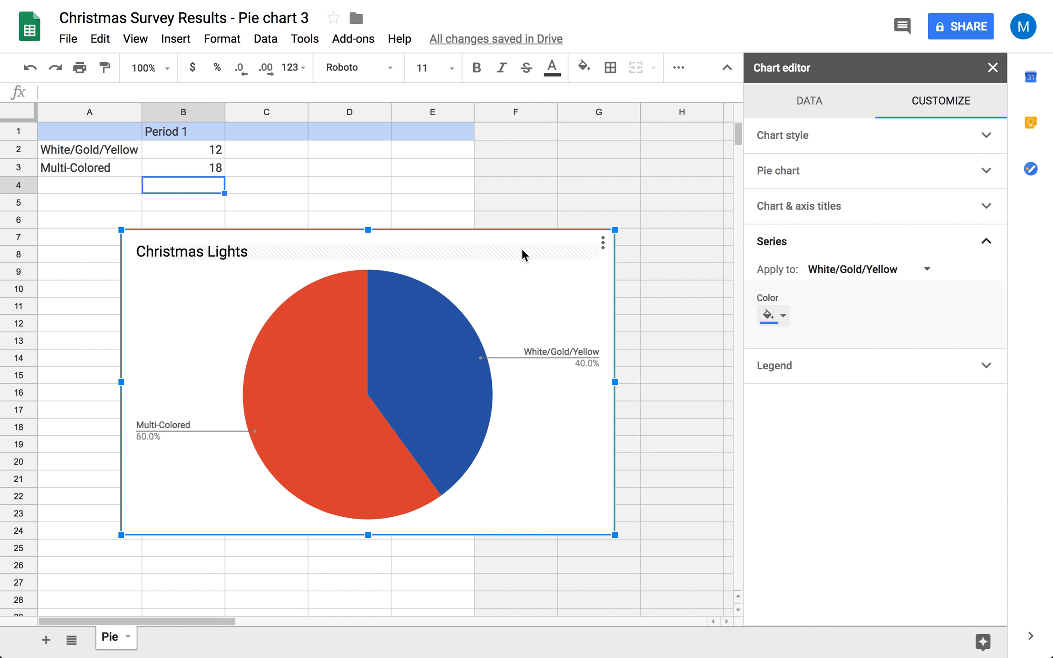
click(865, 151)
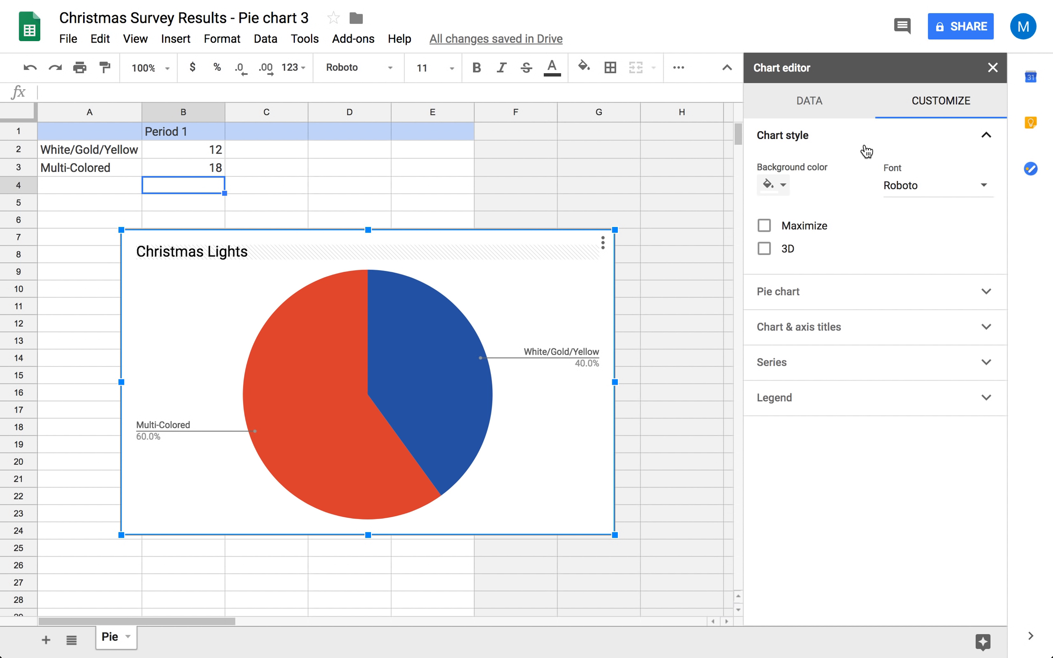
click(851, 307)
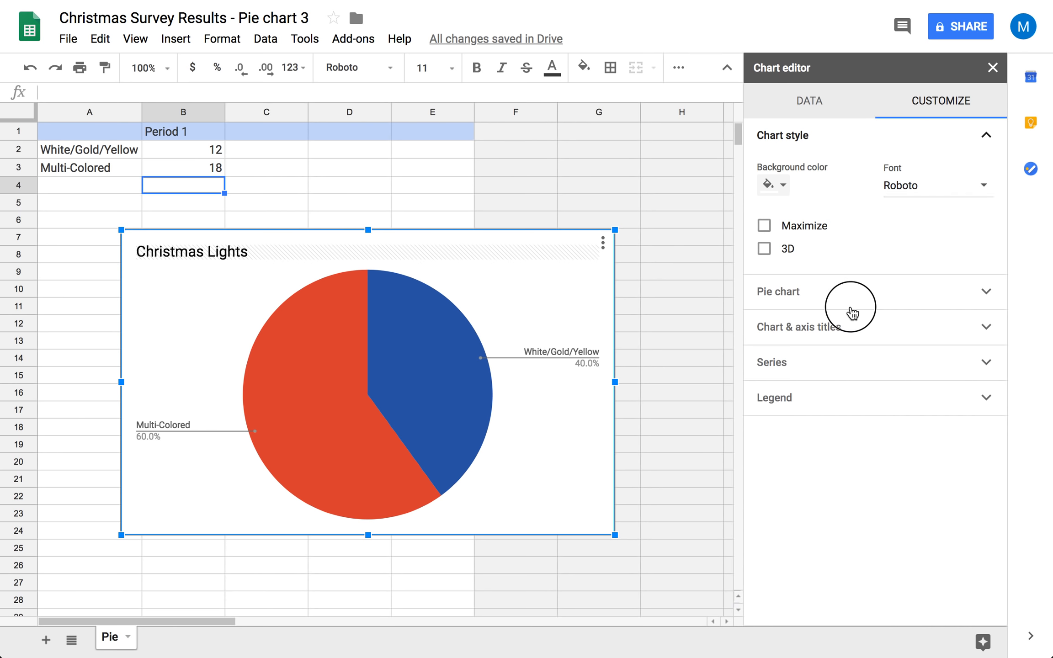
click(820, 102)
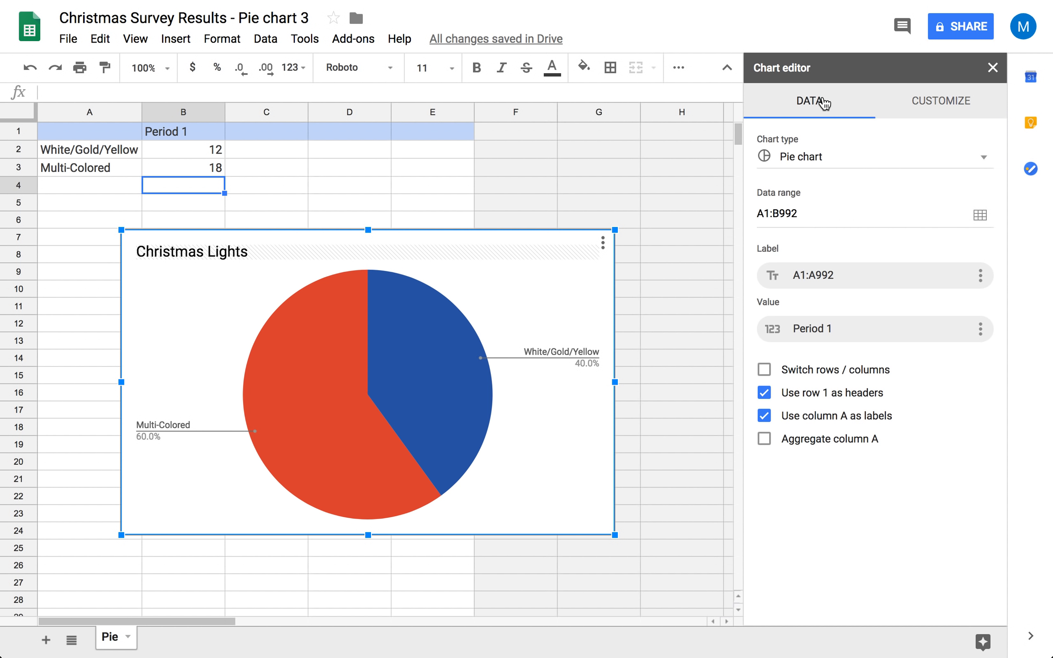
click(827, 165)
scroll(864, 437, down, 2)
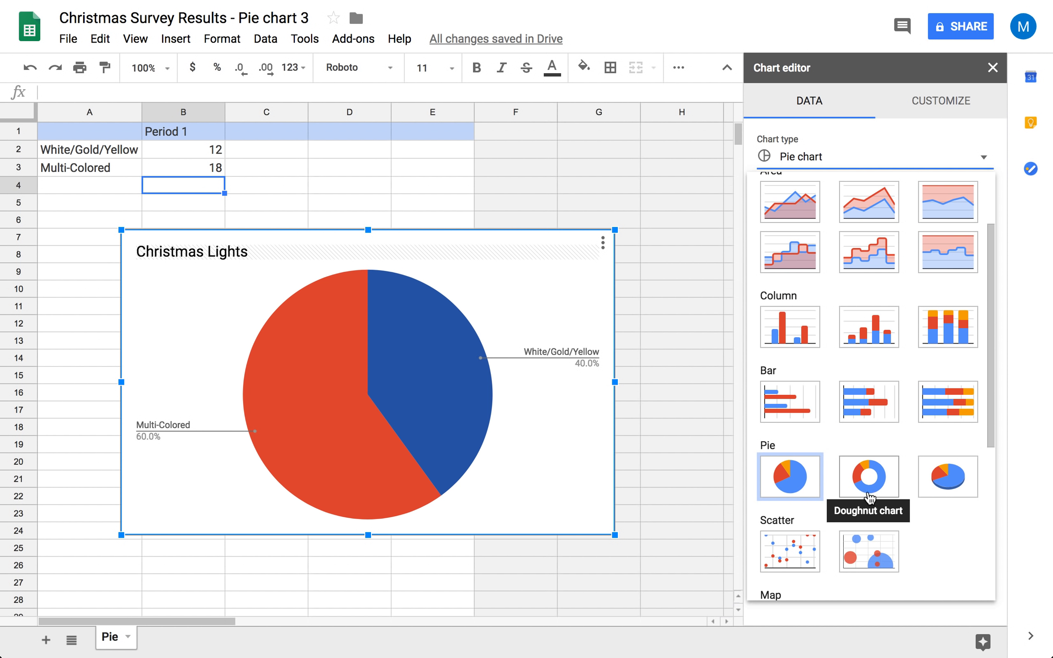
click(868, 484)
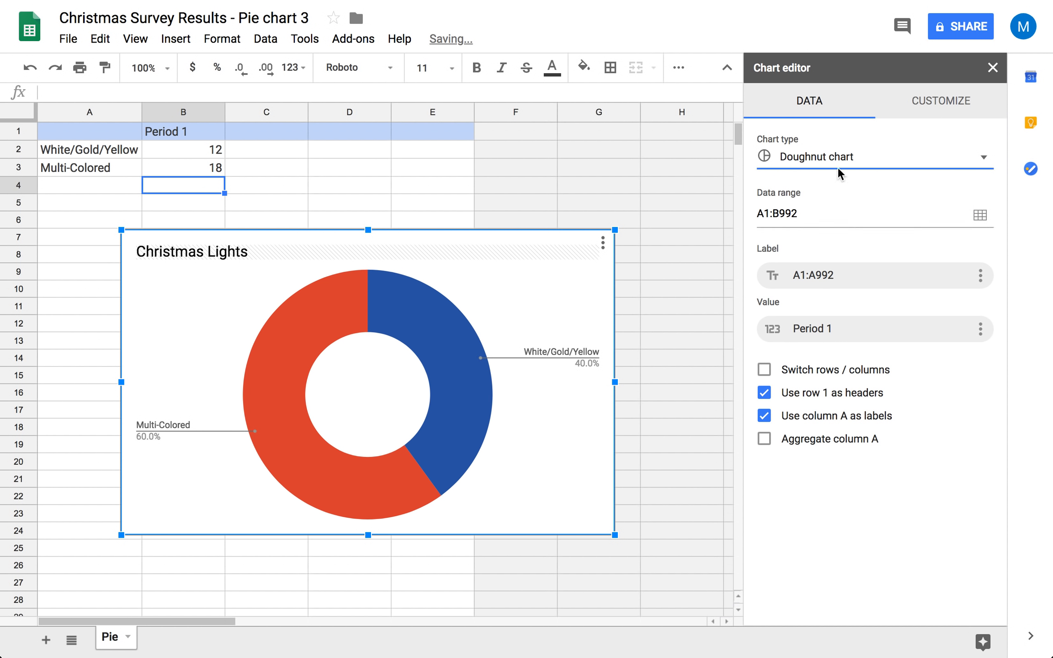
Step: Recolor the White/Gold/Yellow slice of the doughnut chart to green
click(931, 110)
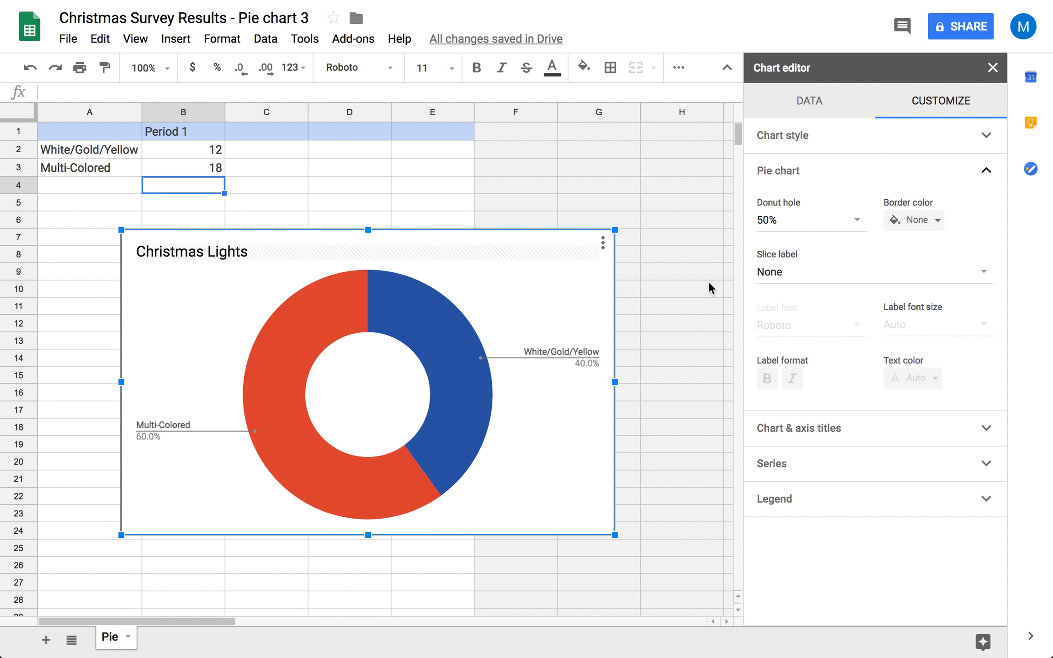
click(432, 331)
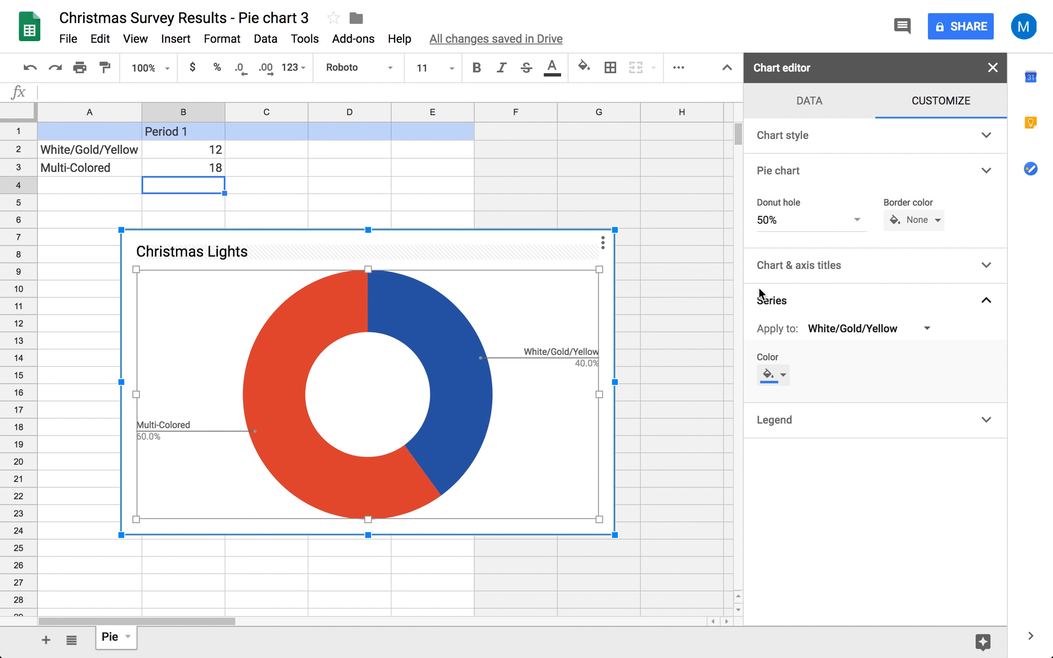
click(778, 316)
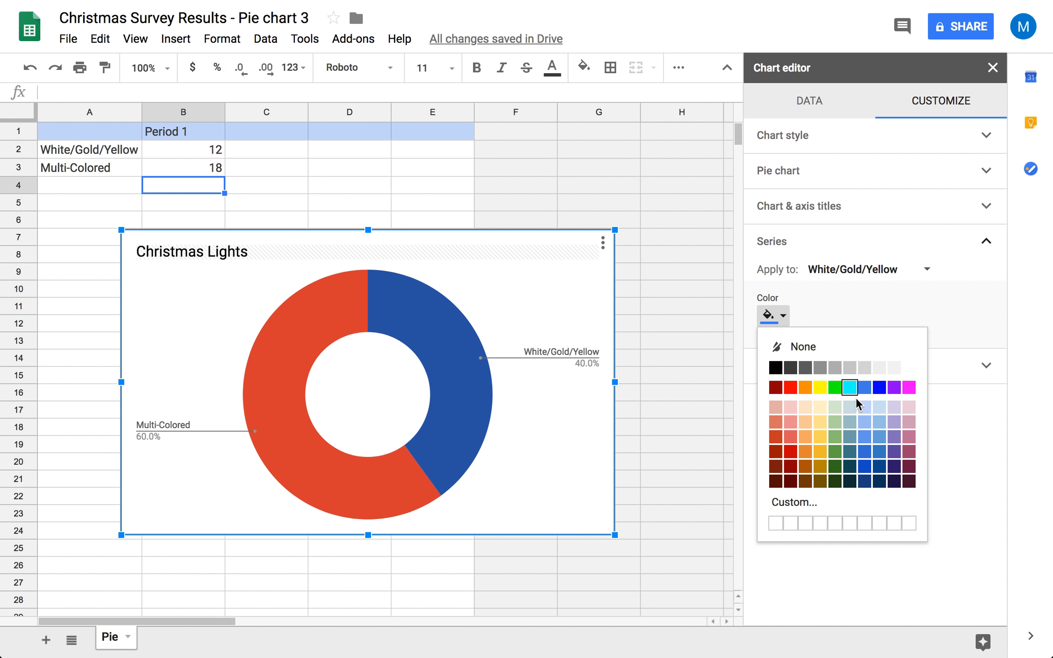
click(839, 462)
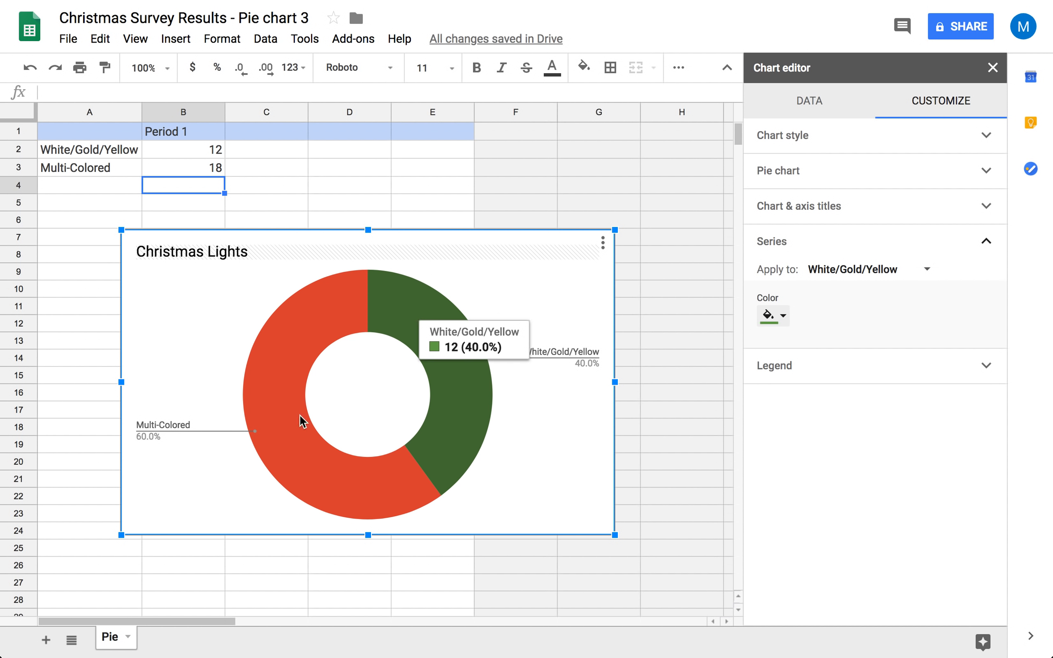
click(571, 353)
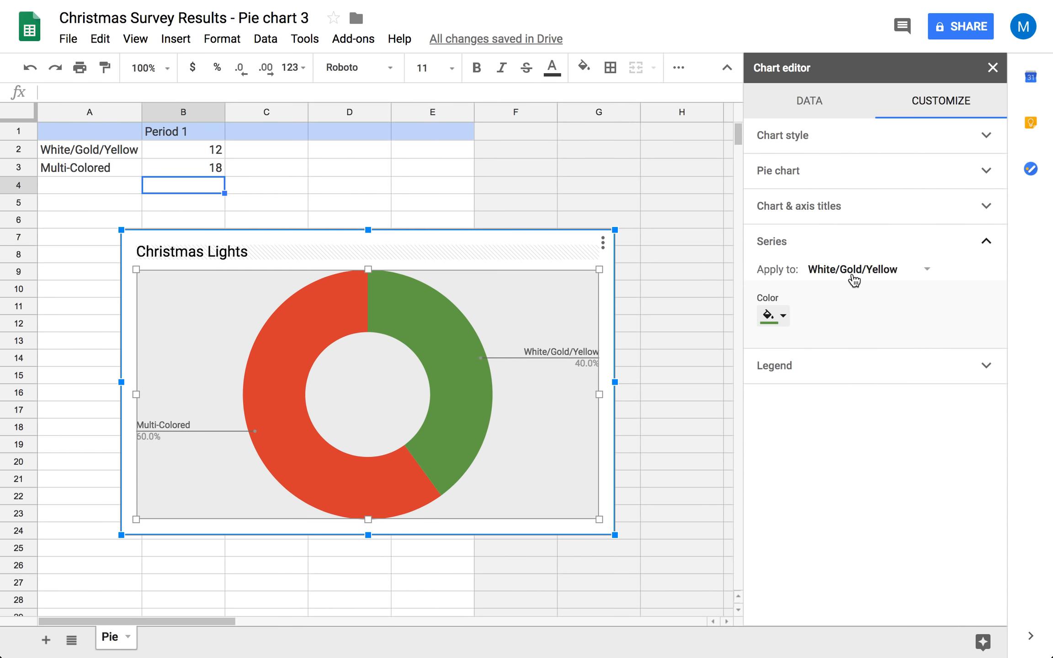
click(917, 276)
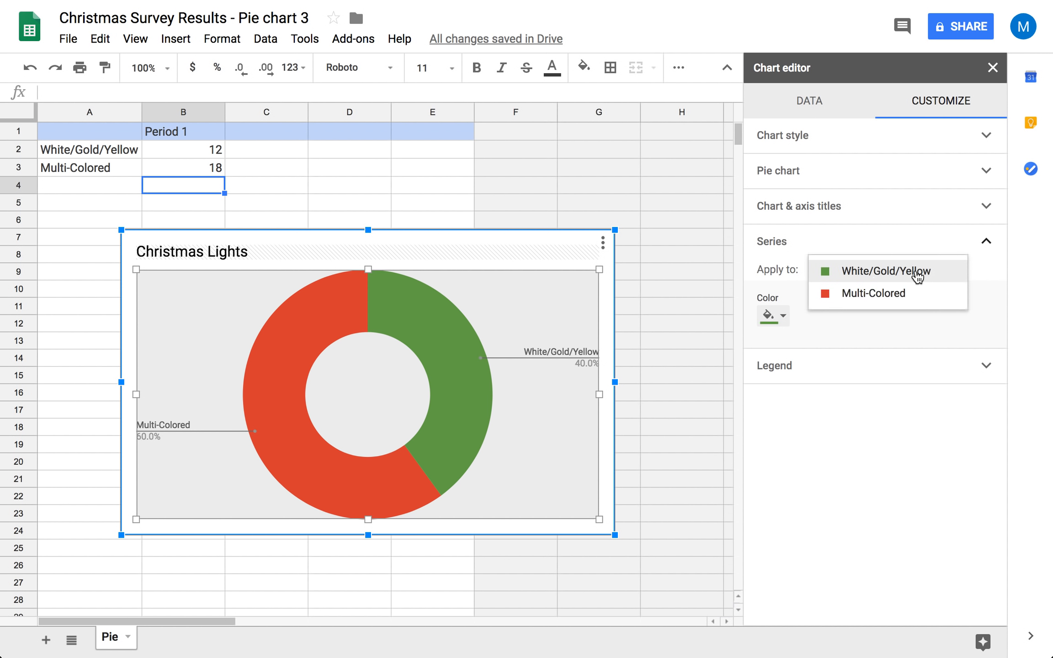
click(917, 274)
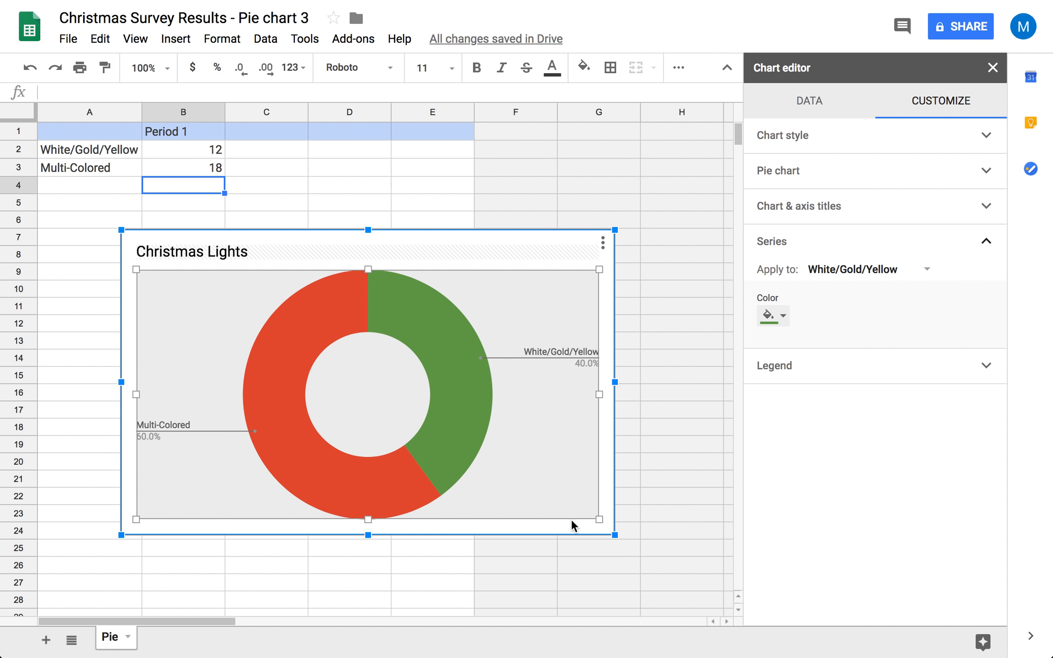
click(544, 563)
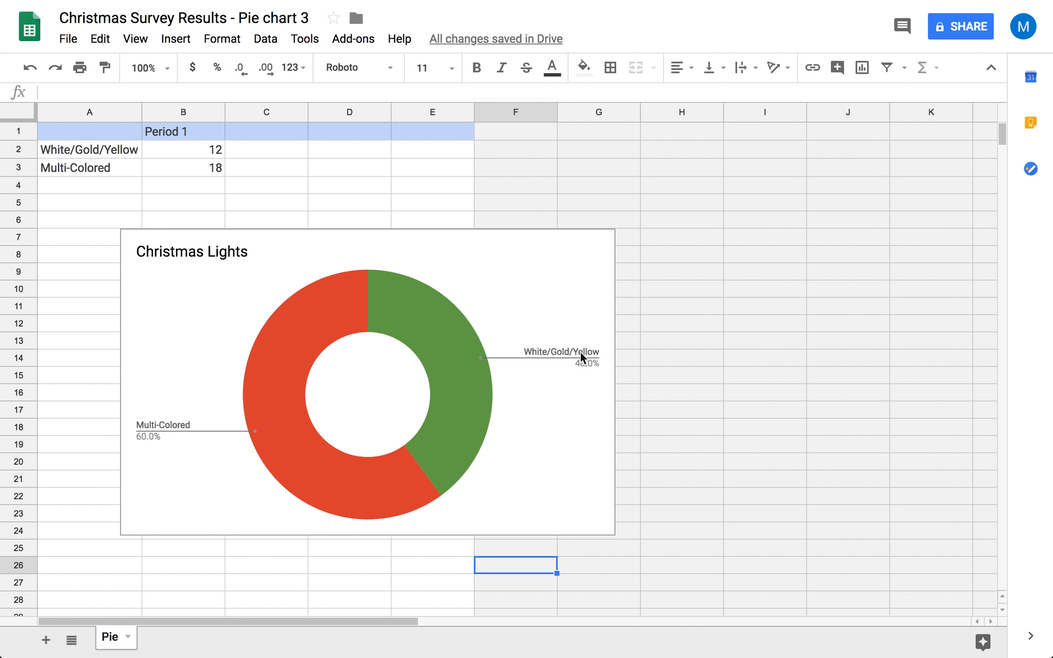
Step: Set the Christmas Lights chart title's font size to 30
double_click(580, 355)
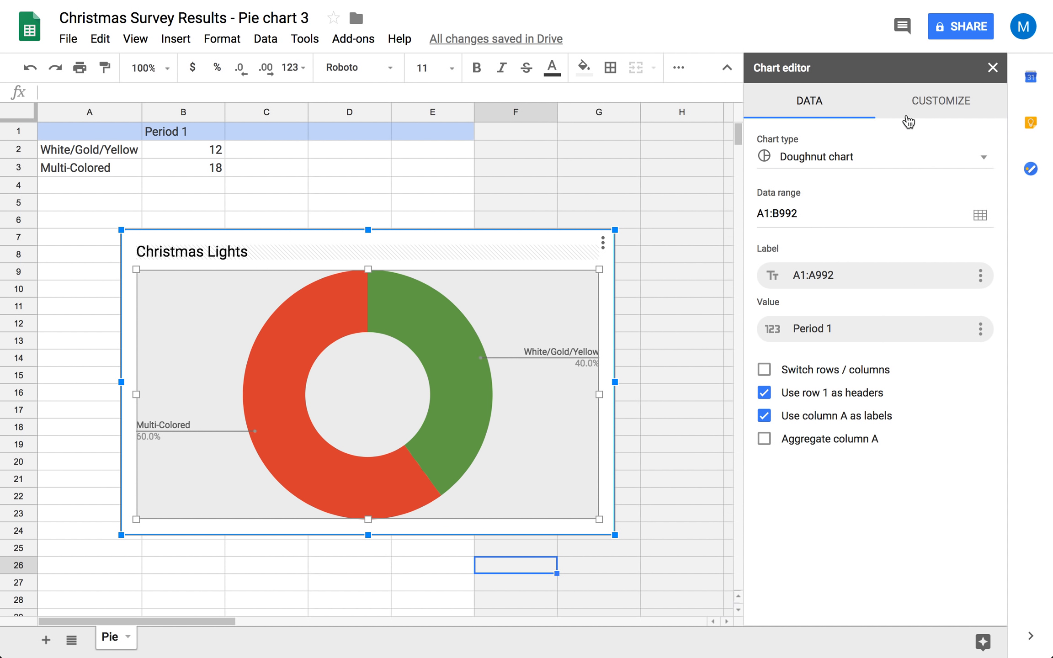
click(926, 119)
click(883, 216)
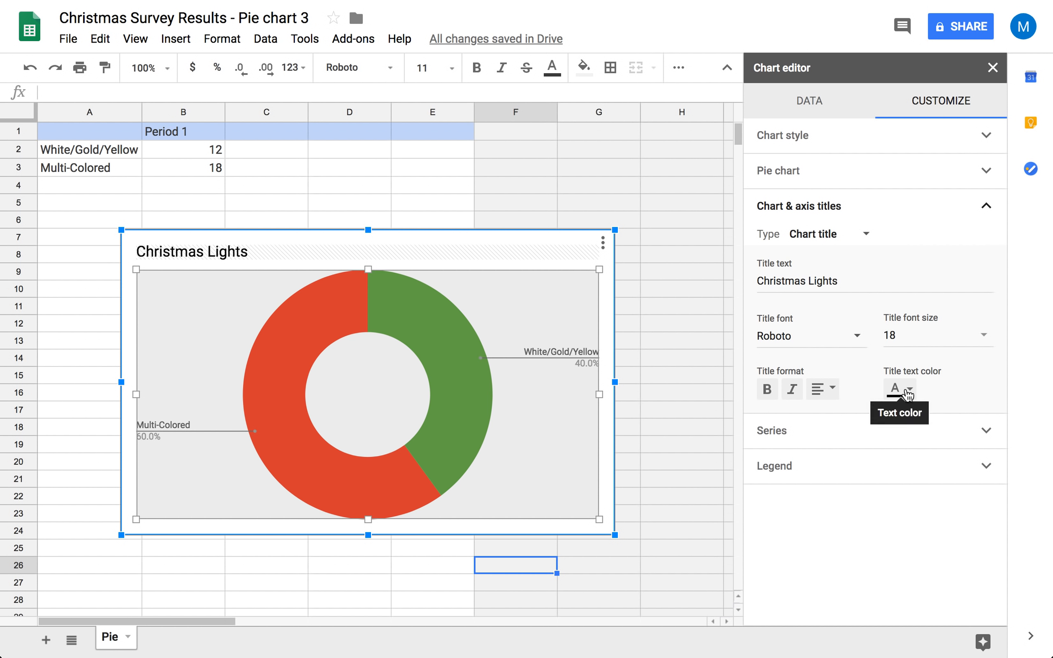
click(933, 343)
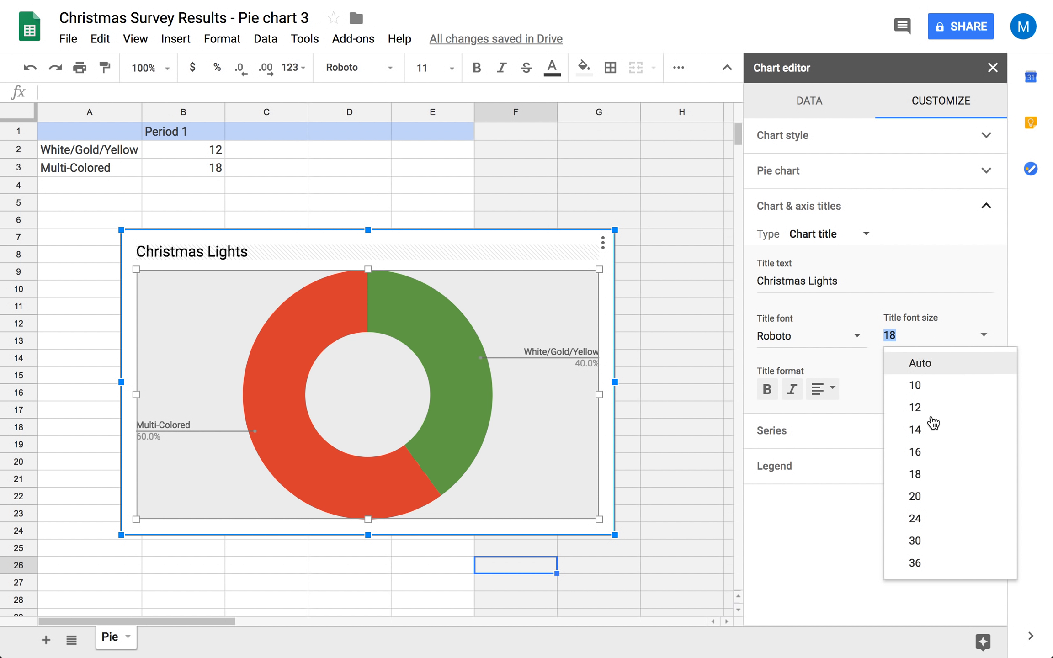
click(915, 541)
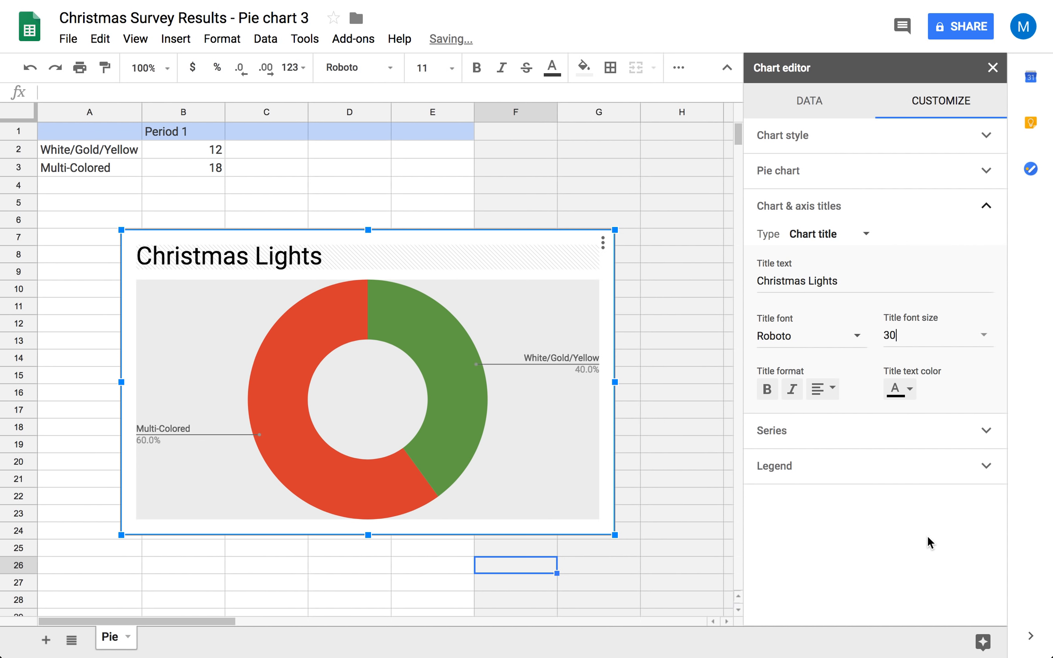
click(861, 236)
click(861, 236)
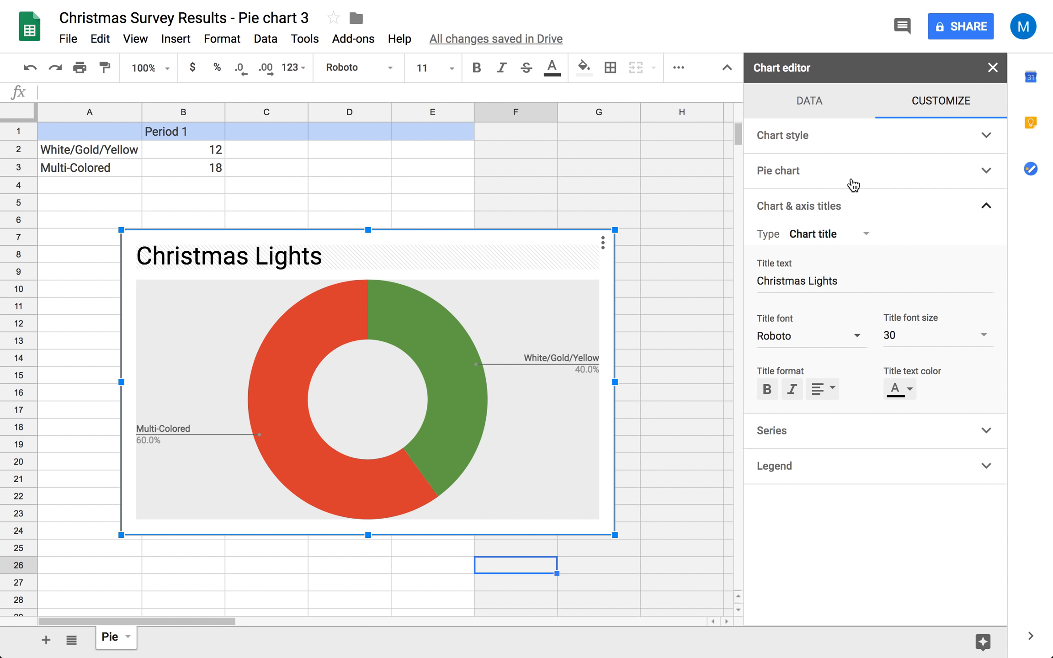
Step: Format the chart legend with font size 36, purple text and the Comic Sans font
click(986, 181)
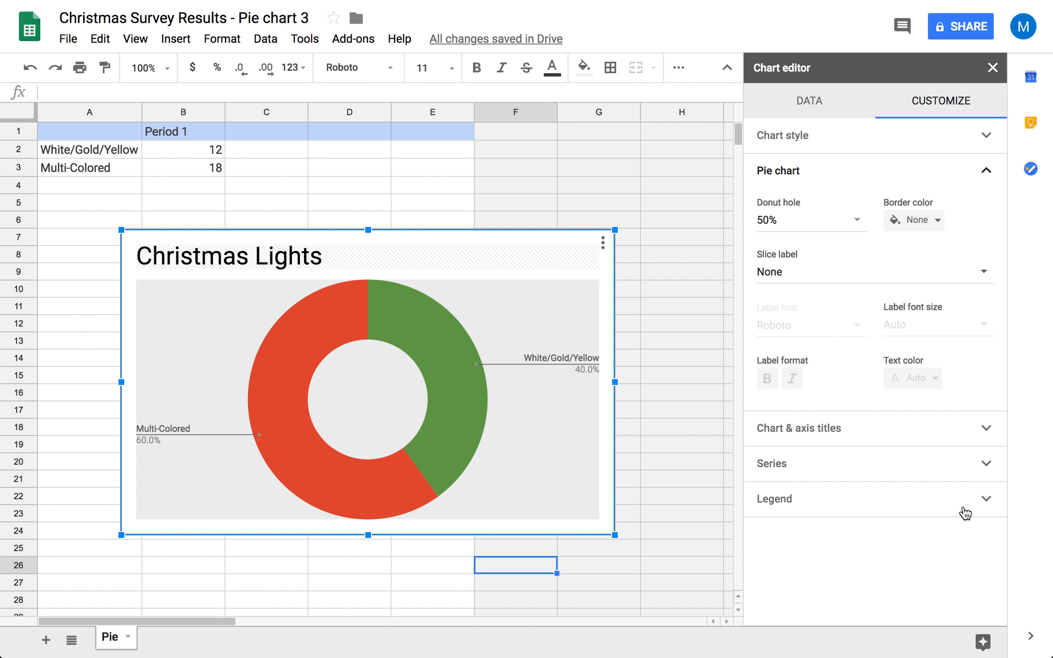
click(985, 498)
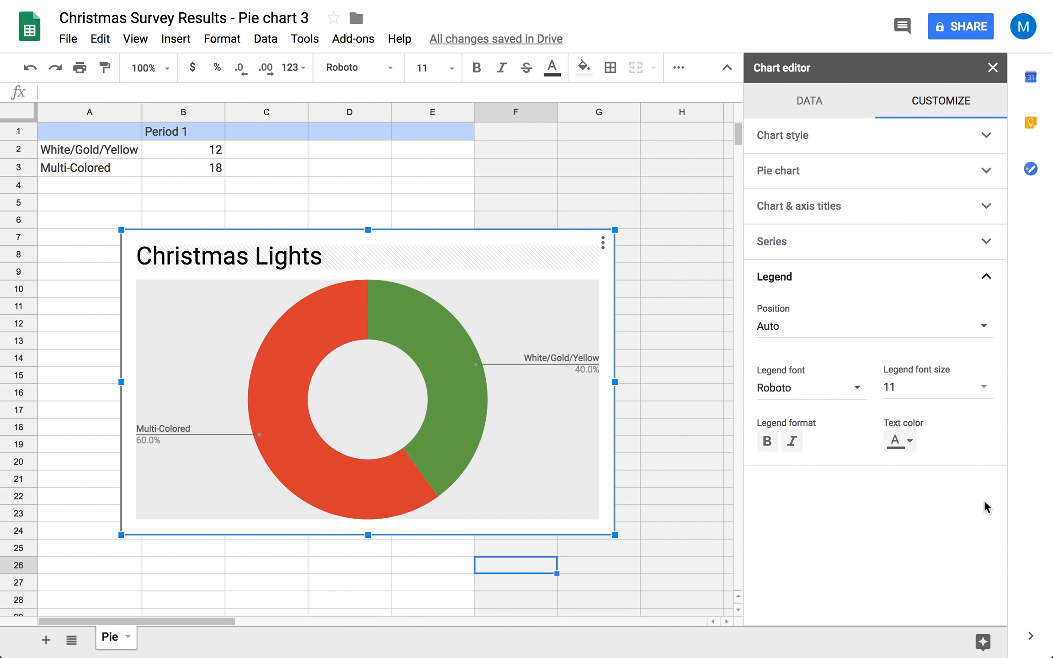
click(950, 388)
click(940, 615)
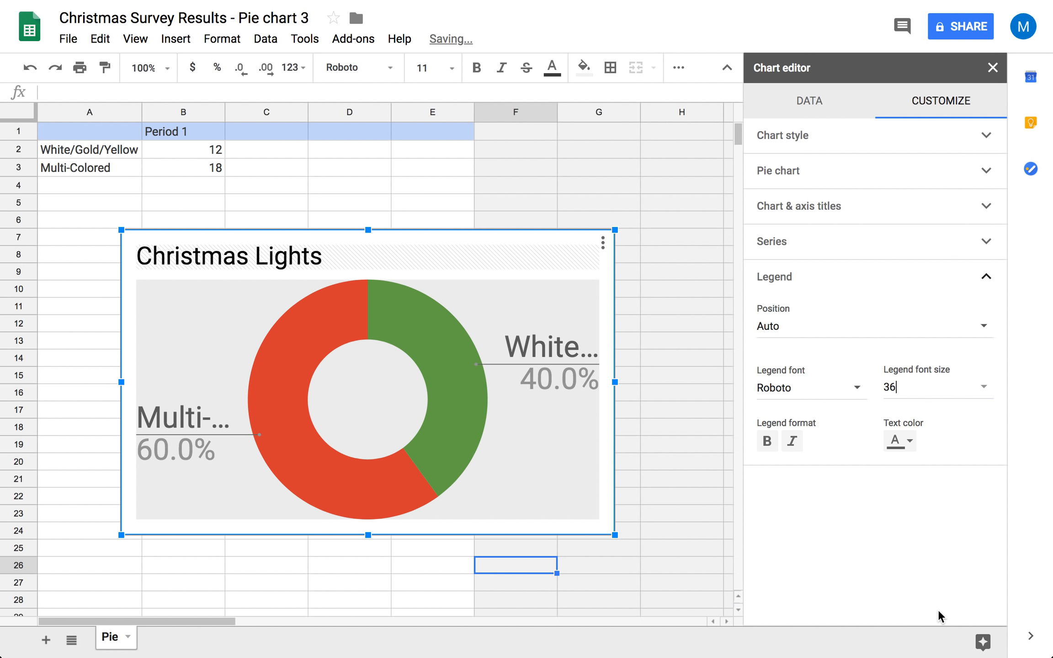
click(906, 448)
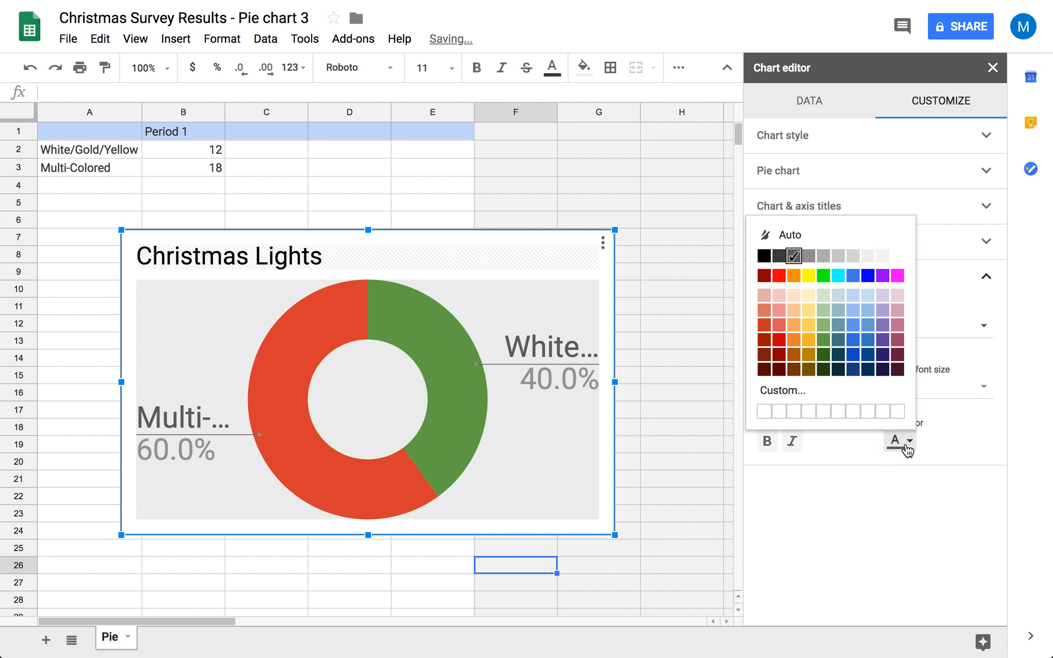
click(887, 341)
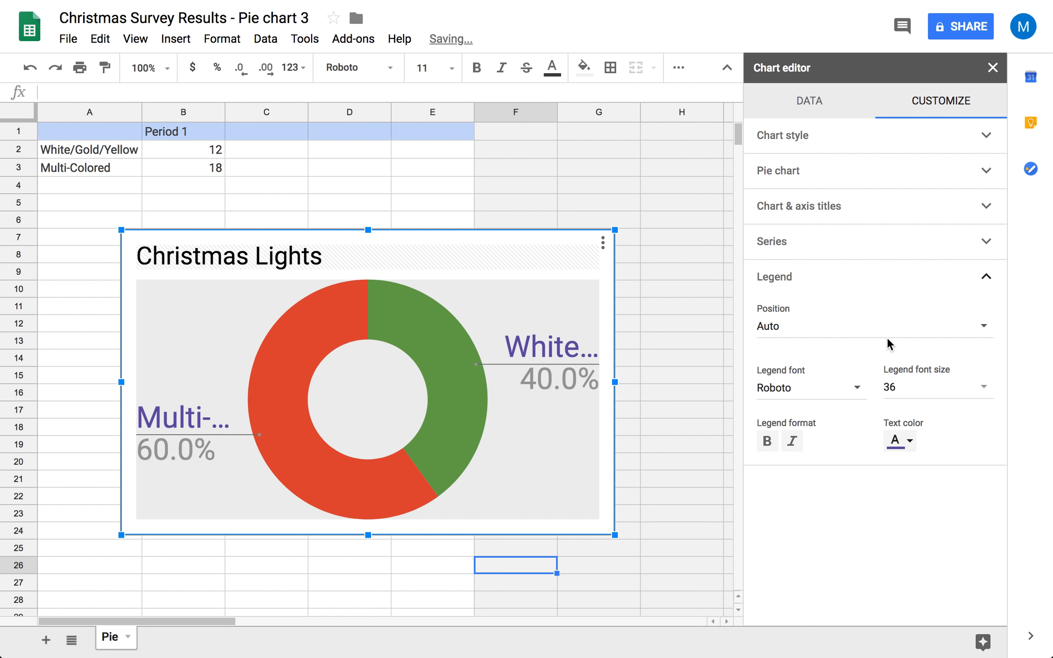
click(831, 389)
click(827, 239)
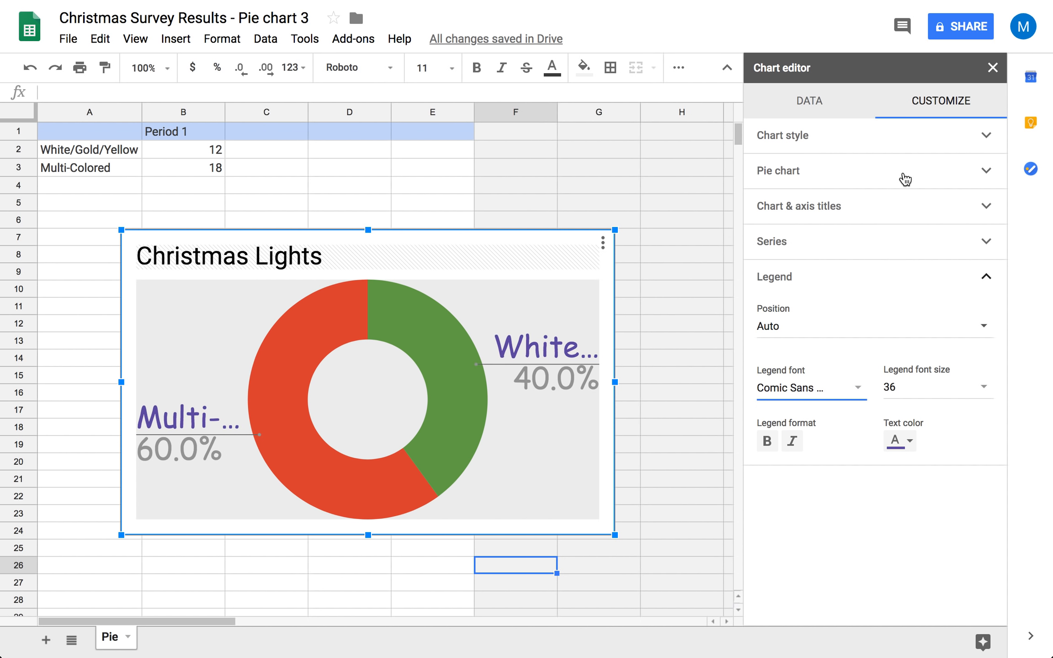
Step: Center and italicize the Christmas Lights chart title and set its font to Georgia
click(903, 145)
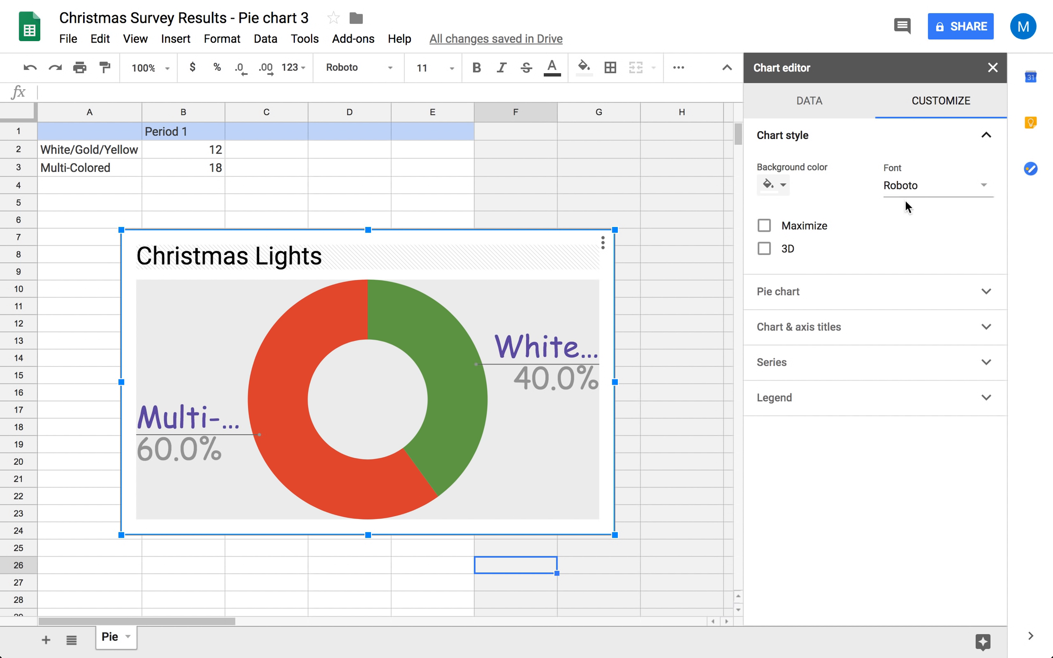
click(913, 326)
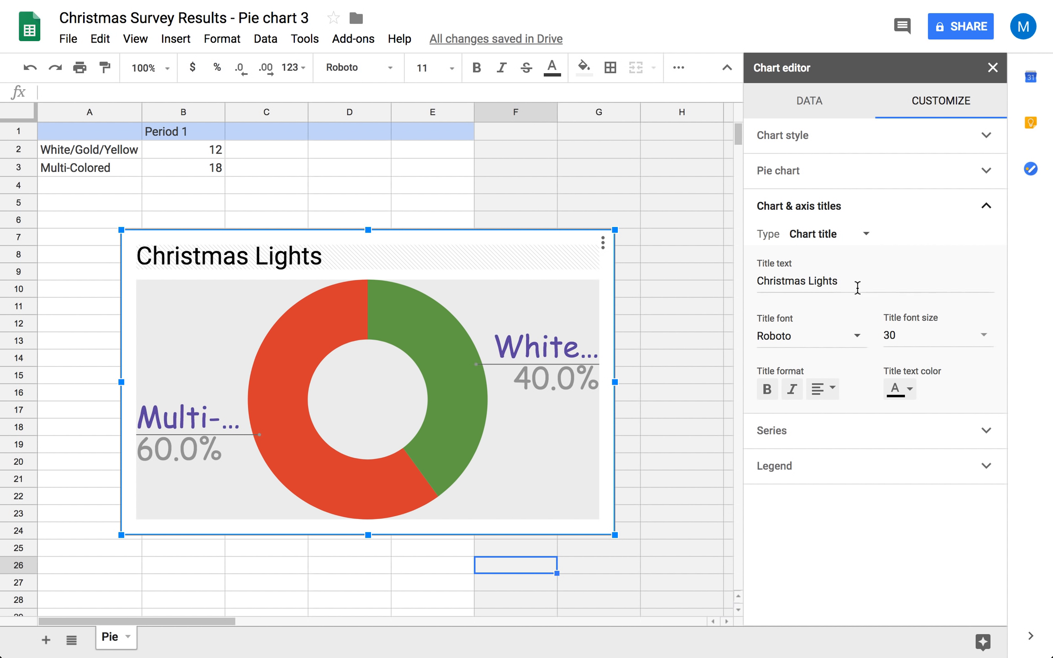
click(827, 395)
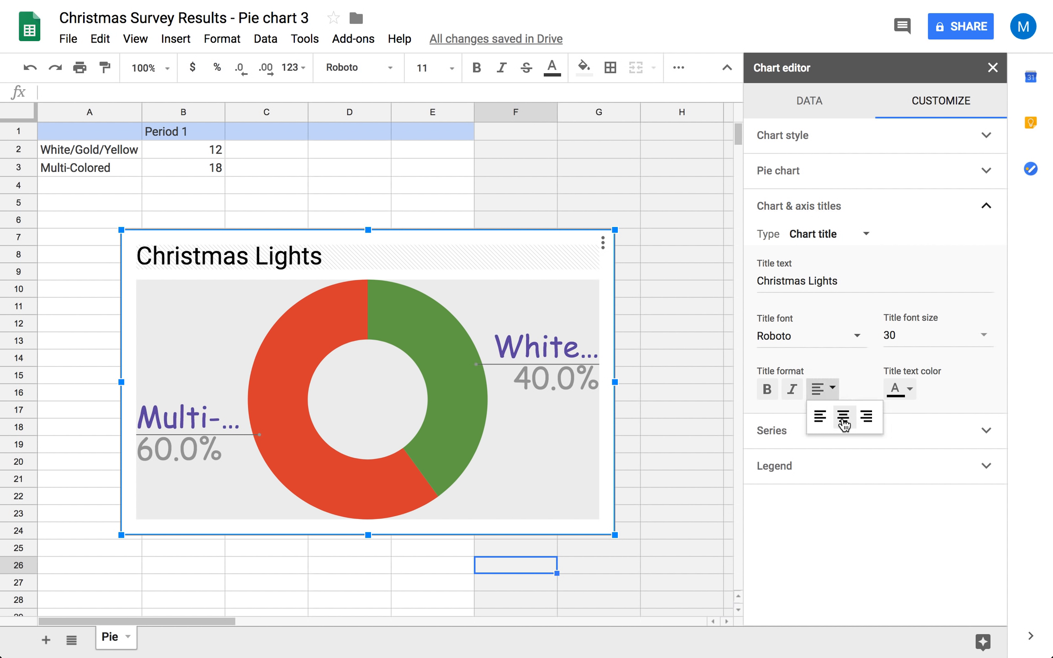
click(841, 416)
click(798, 393)
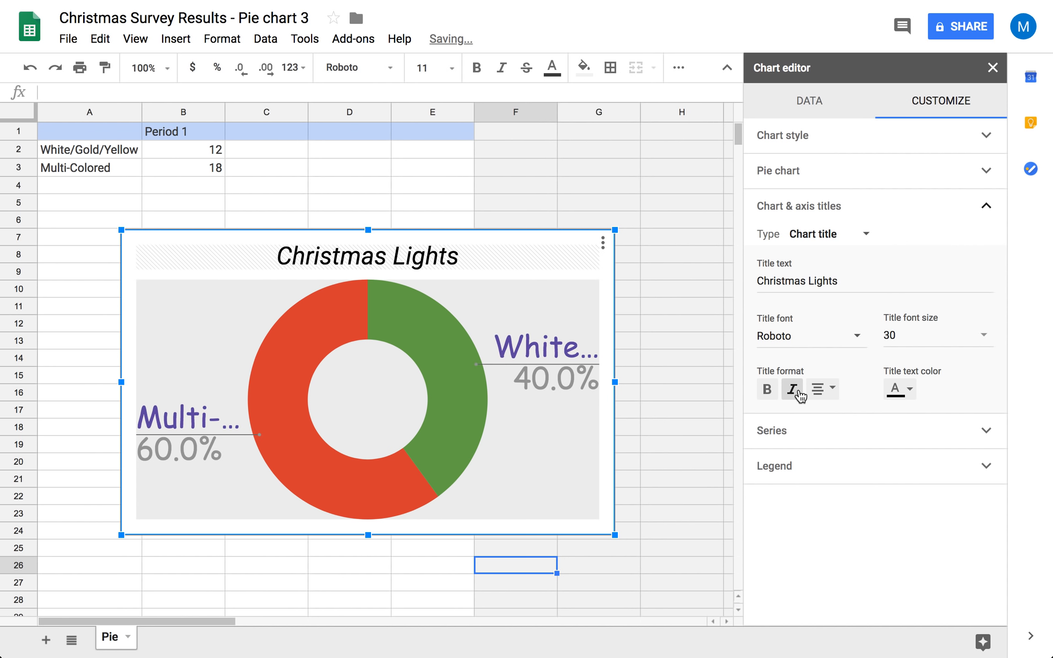
click(841, 348)
click(801, 256)
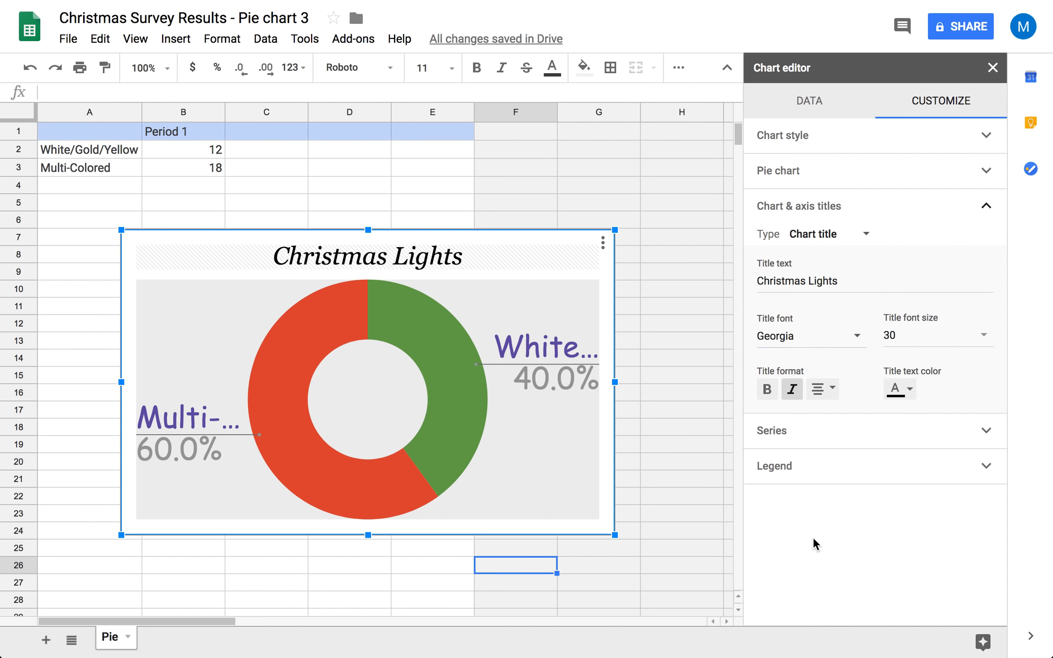
Step: Switch to the Christmas Survey Results document and update its linked pie chart to the customized Christmas Lights doughnut chart
click(993, 68)
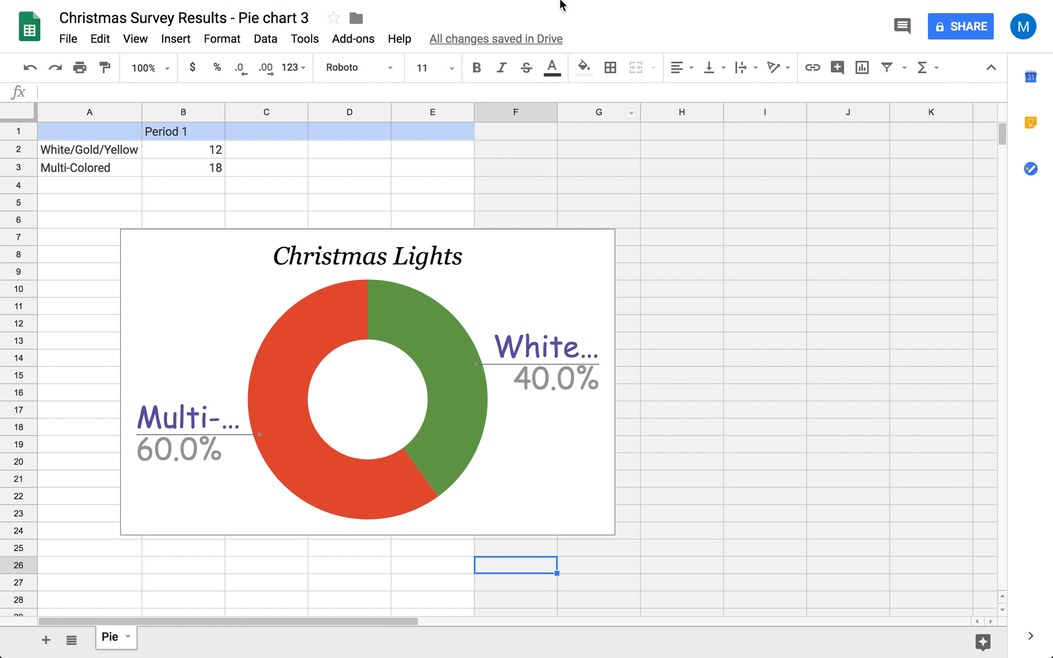
mouse_move(536, 5)
click(292, 37)
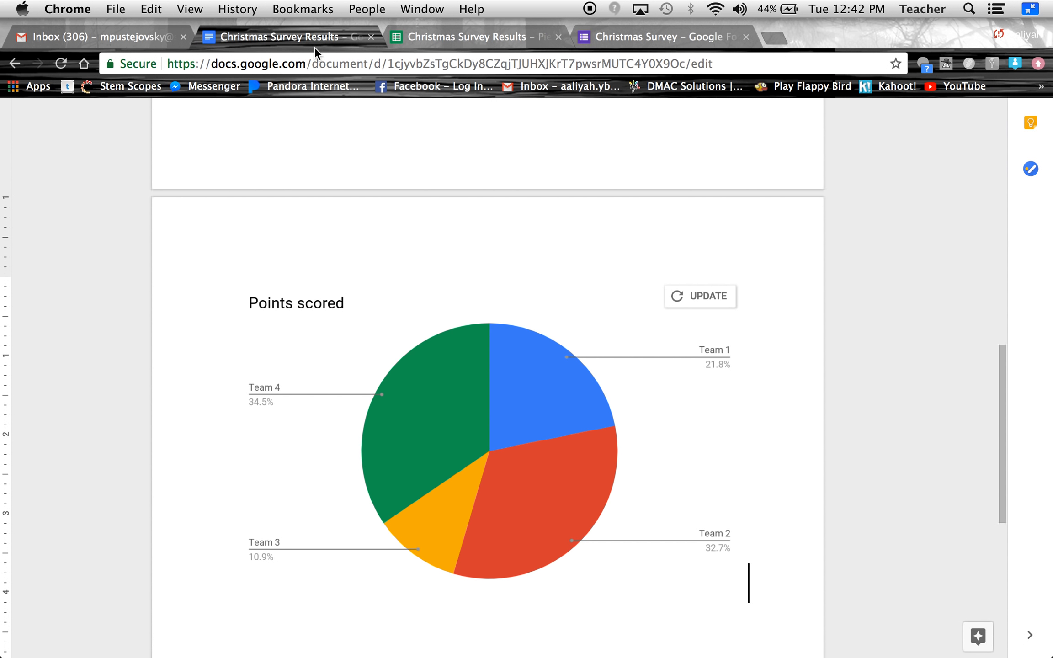
click(696, 300)
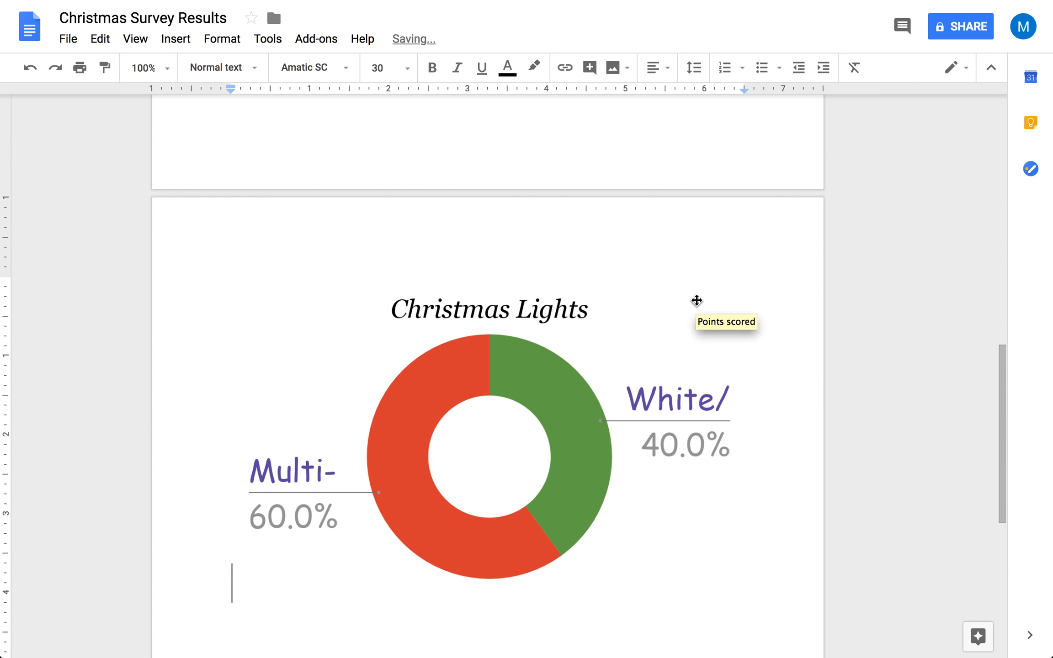
scroll(700, 418, down, 5)
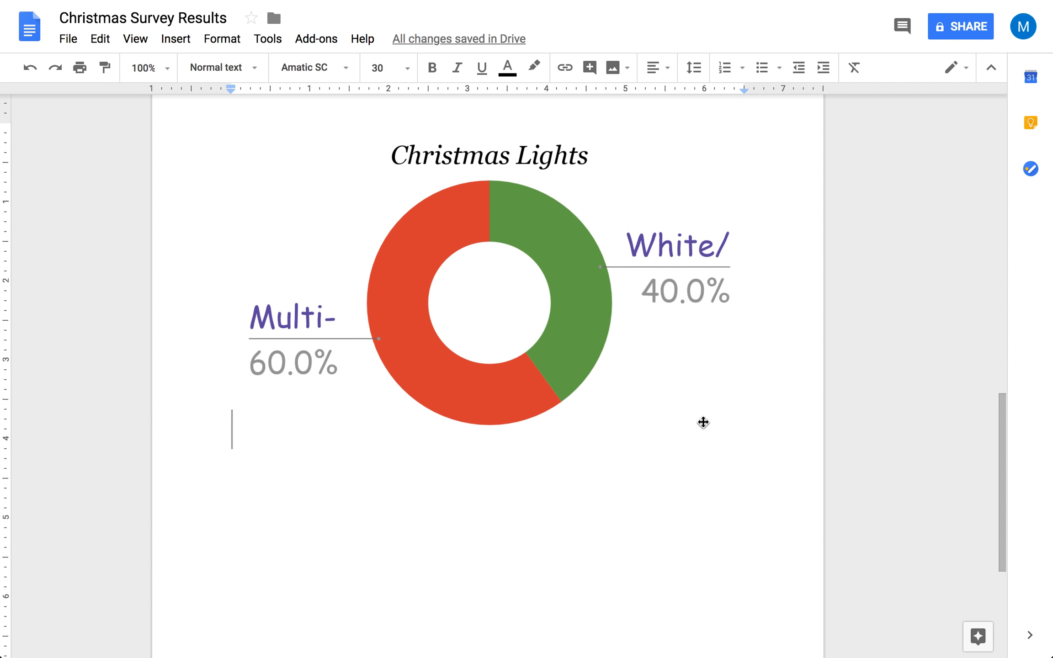
scroll(703, 422, up, 1)
Step: Check the Christmas Survey form responses for the question that follows Christmas lights, and return to the results document
mouse_move(776, 3)
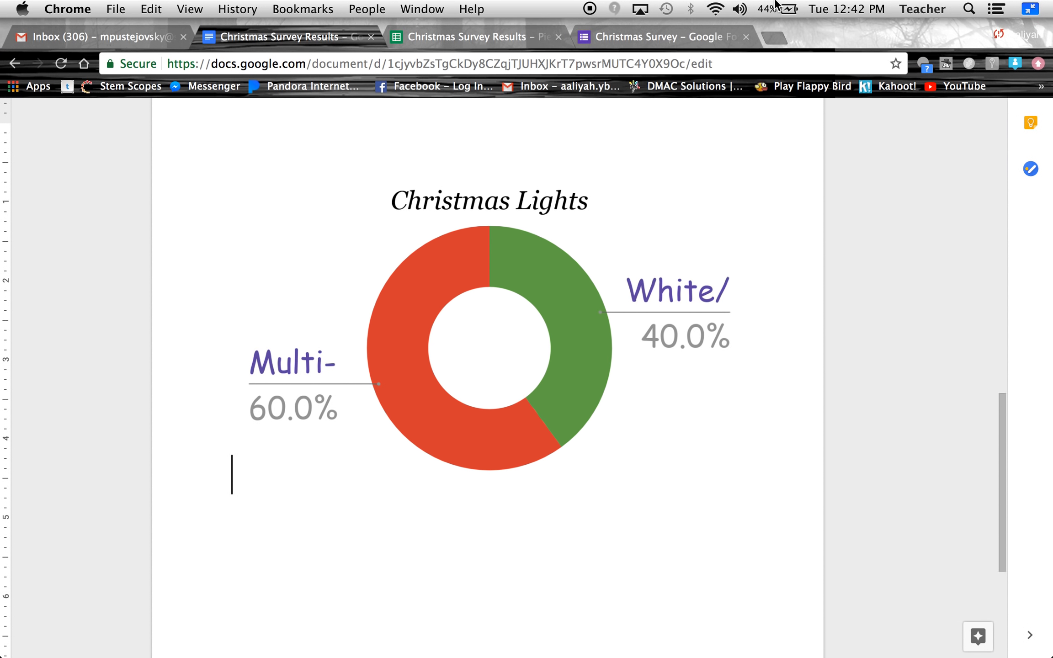
click(668, 31)
scroll(533, 425, down, 5)
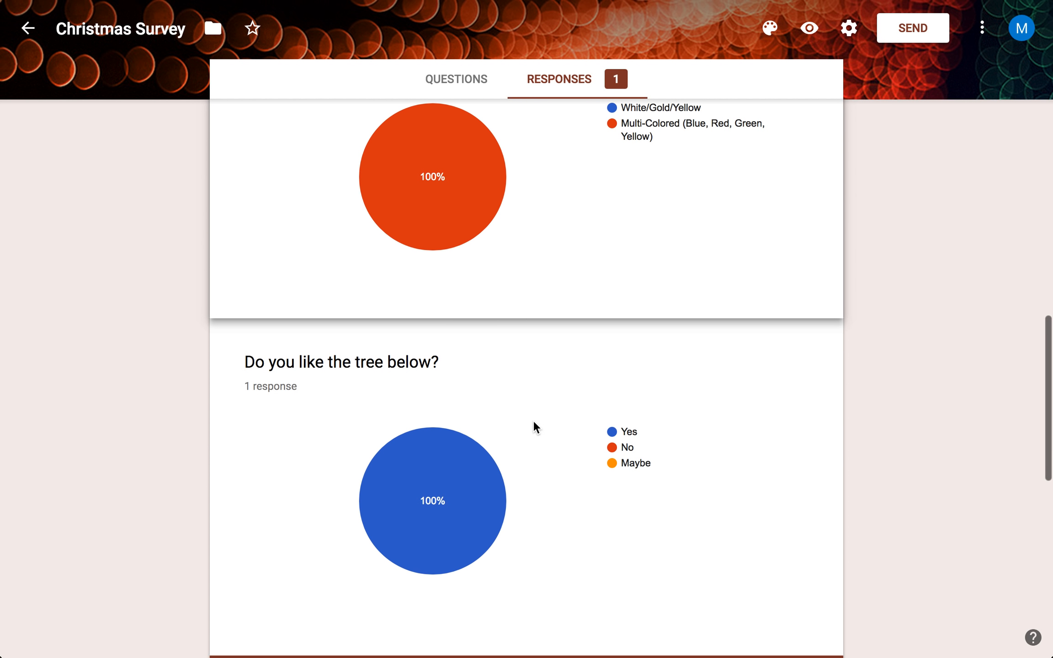
scroll(534, 426, down, 5)
scroll(534, 425, up, 4)
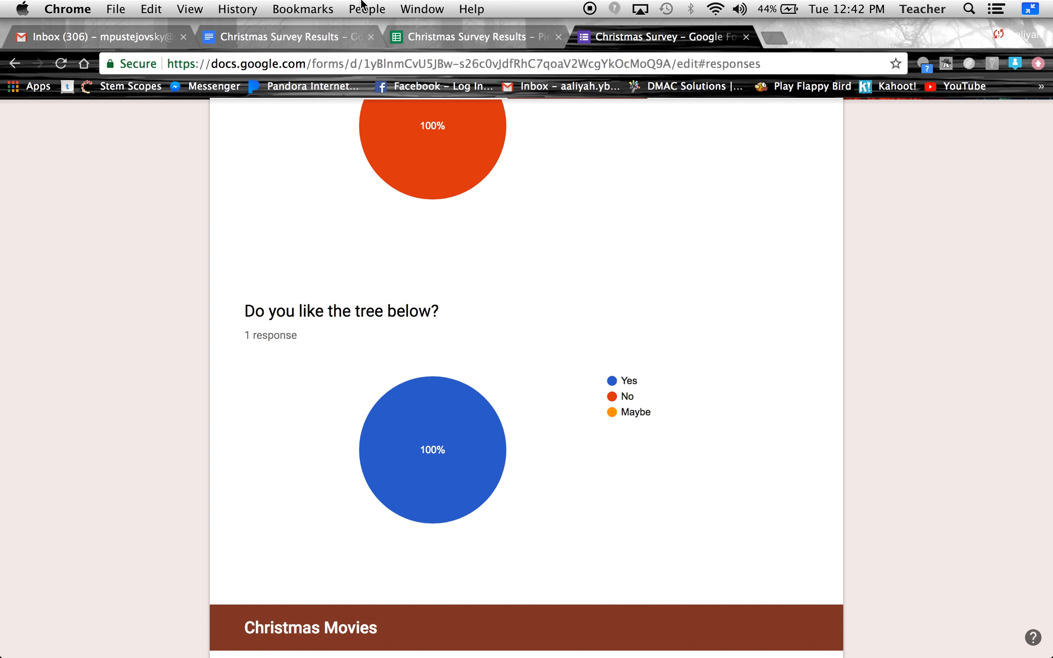
click(311, 39)
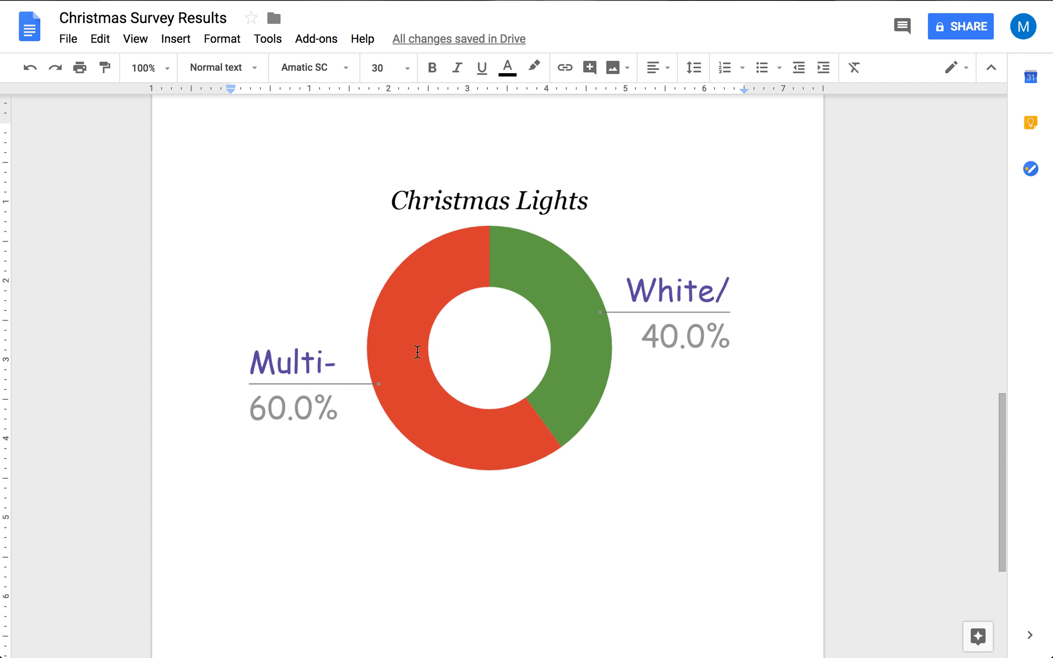
Step: Add the line "Christmas Tree Do you like it or not?" below the Christmas Lights chart, followed by a new line
scroll(416, 353, up, 15)
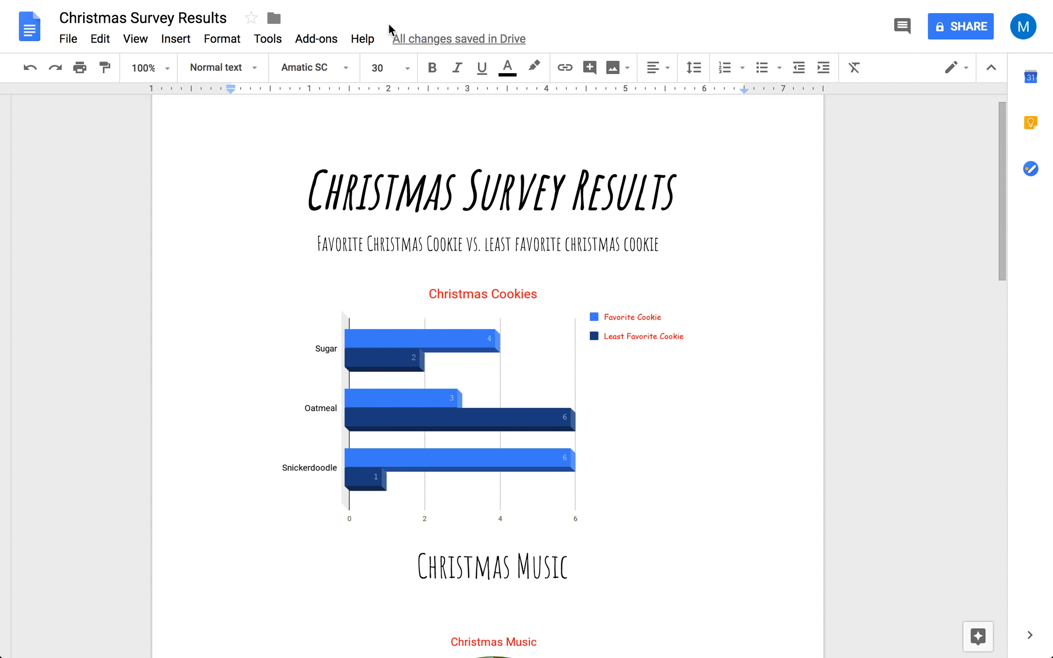
click(167, 69)
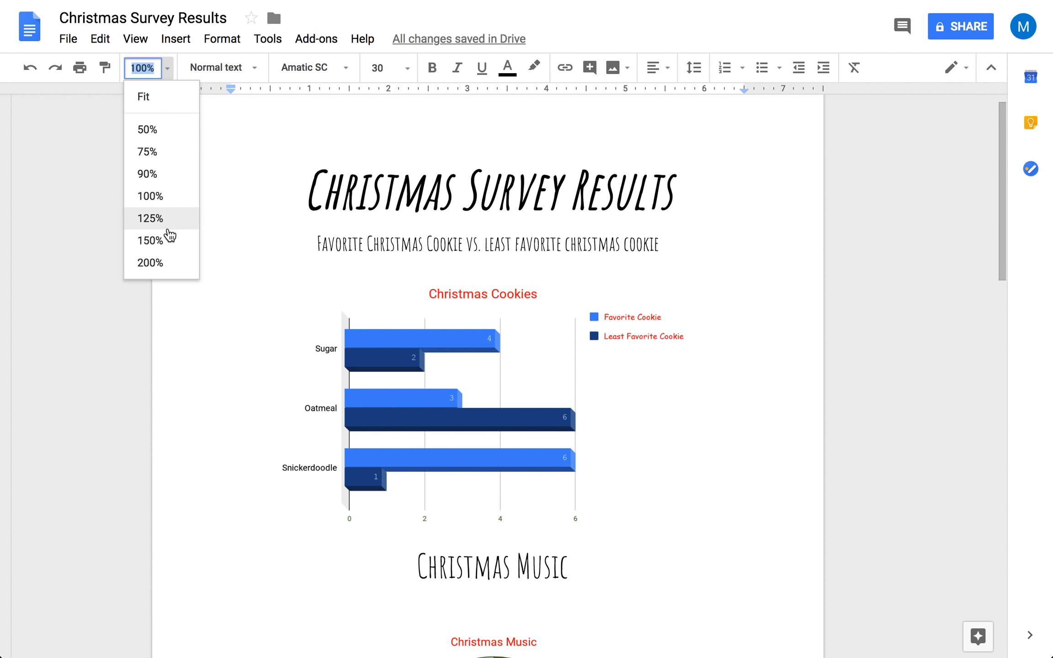
click(172, 132)
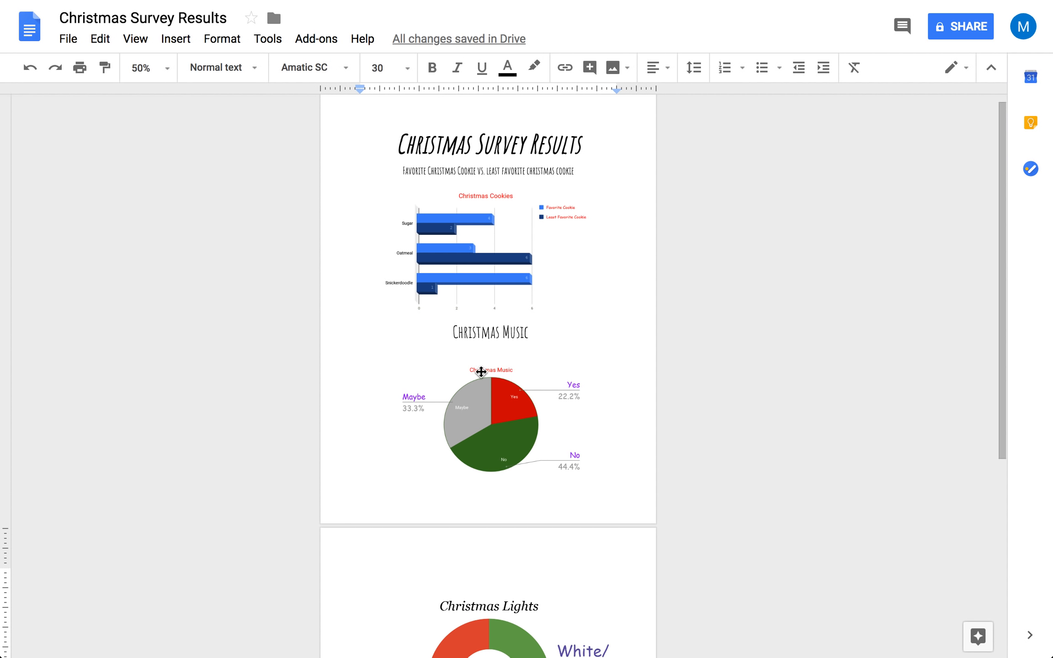
scroll(481, 372, down, 7)
click(483, 512)
key(Return)
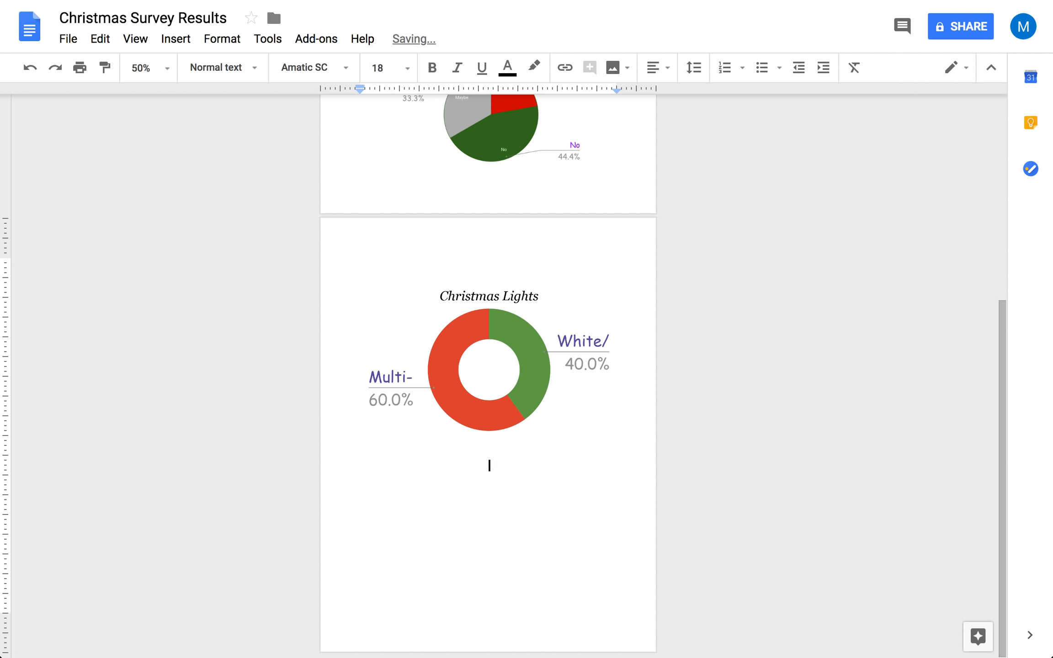
text(Christmas Tree Do you like it or no?)
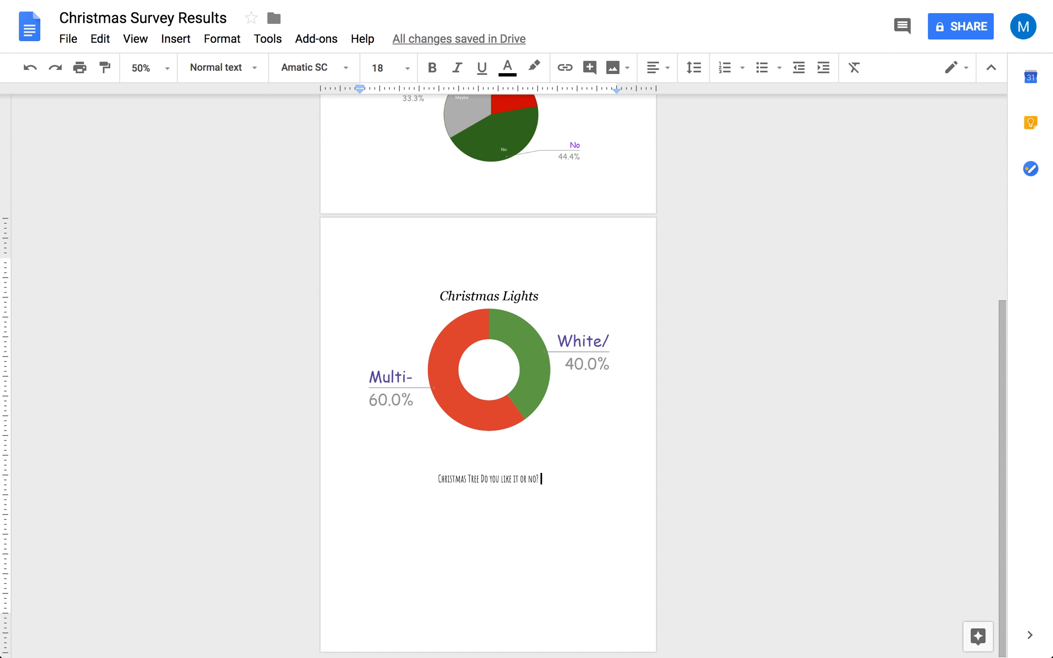
key(BackSpace)
text(t?)
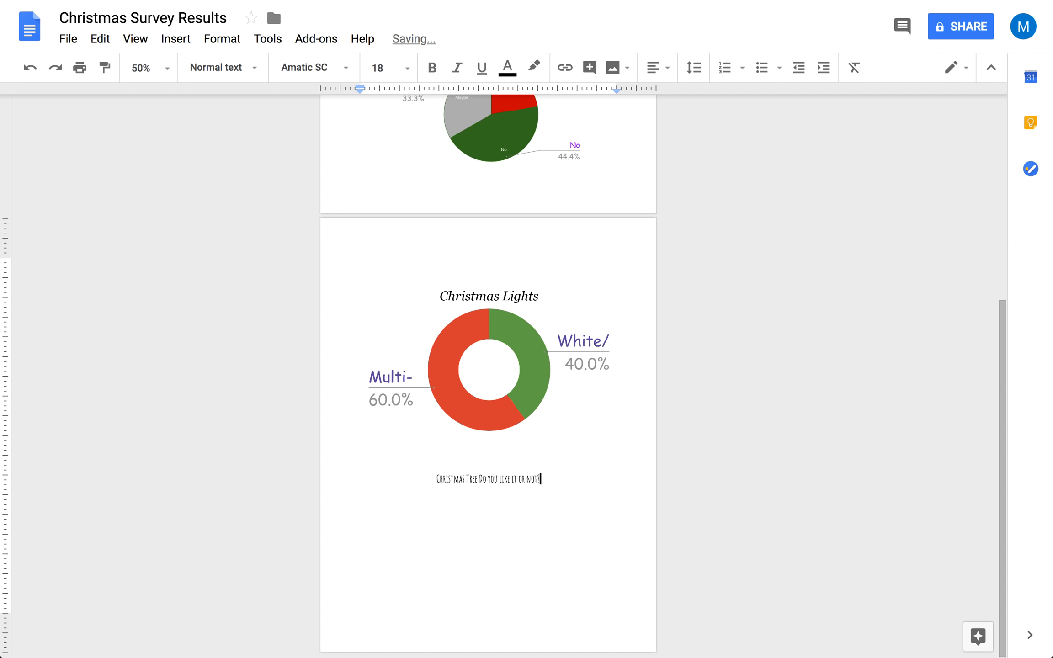
key(Return)
Step: Open the source spreadsheet of the Christmas Cookies bar chart from the document
scroll(550, 290, up, 5)
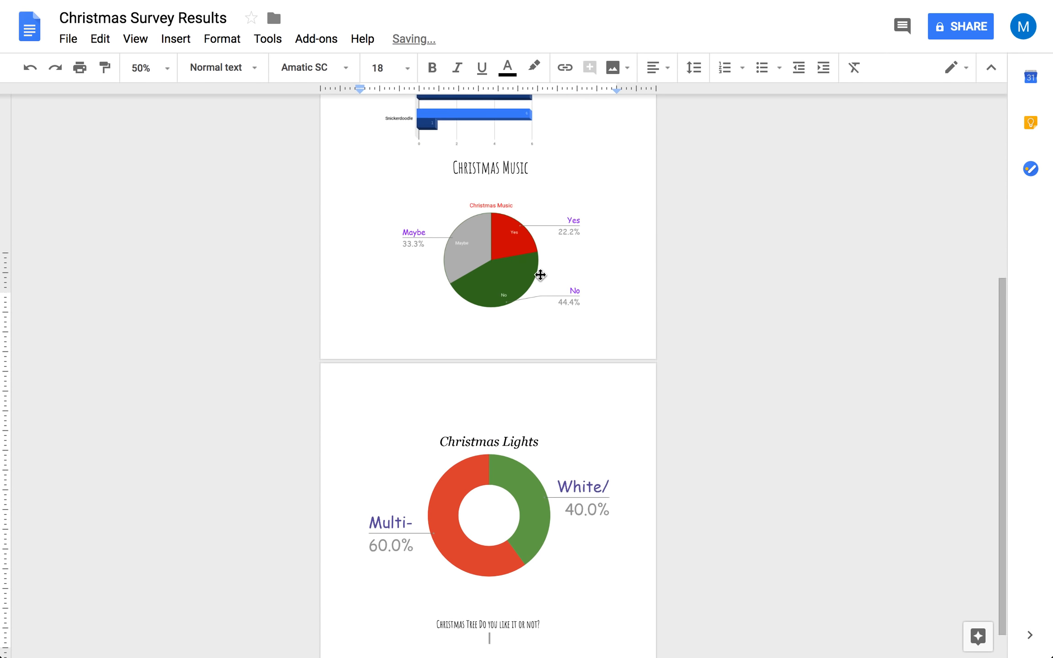
scroll(539, 275, up, 1)
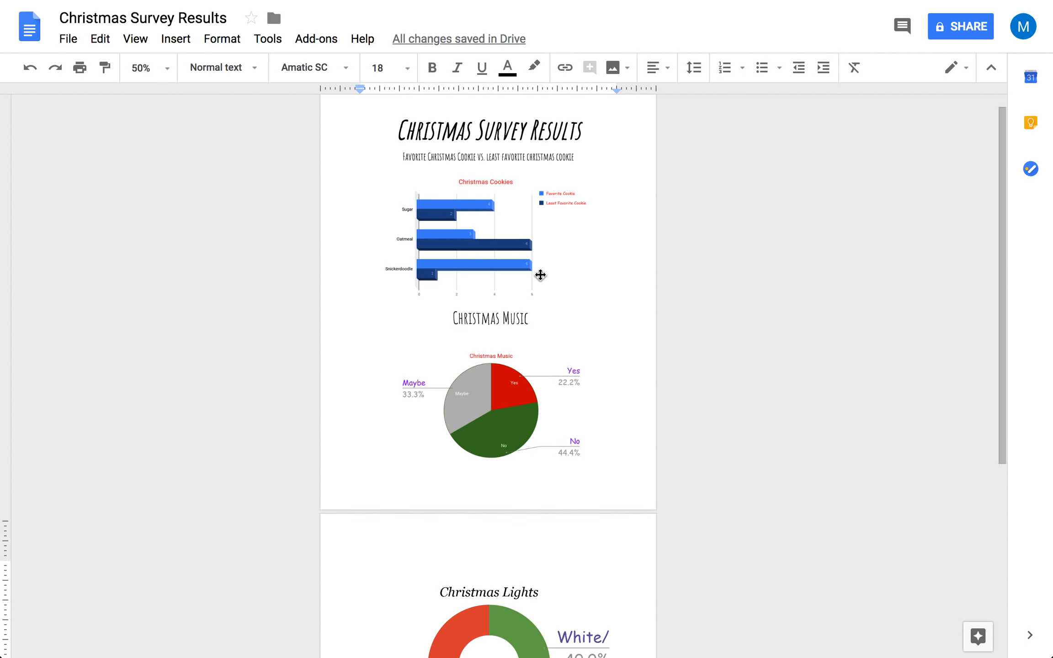
click(513, 238)
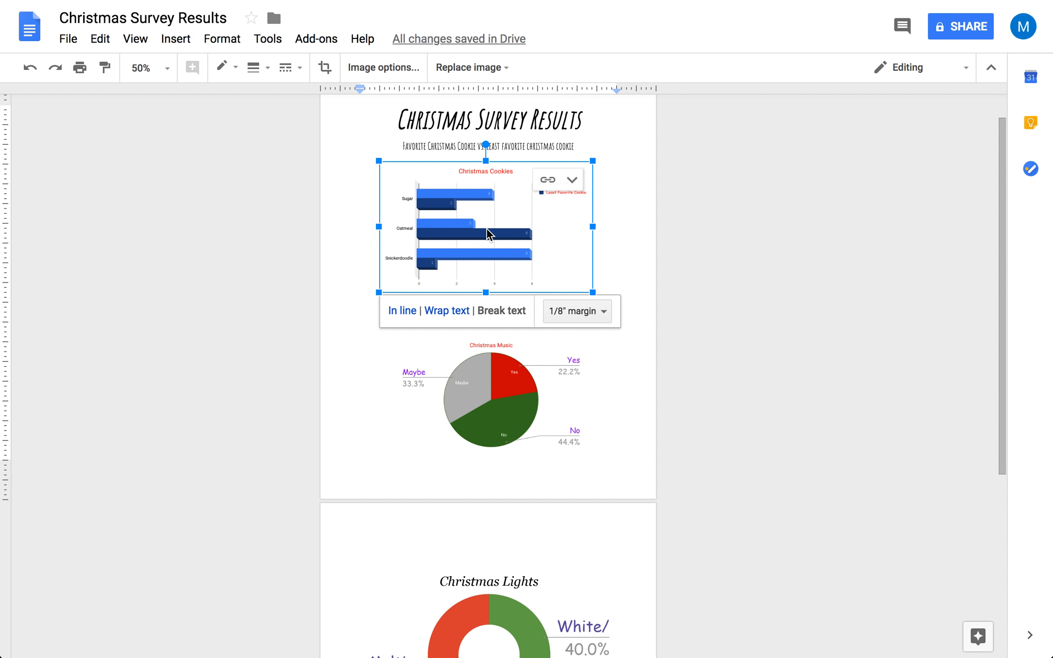
click(571, 179)
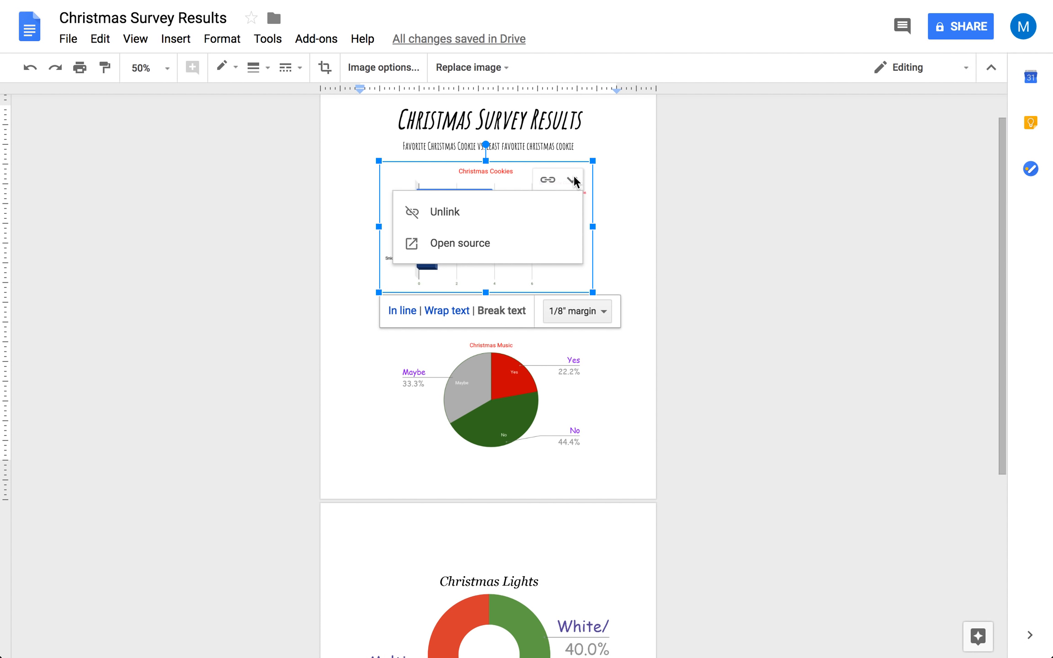
click(531, 253)
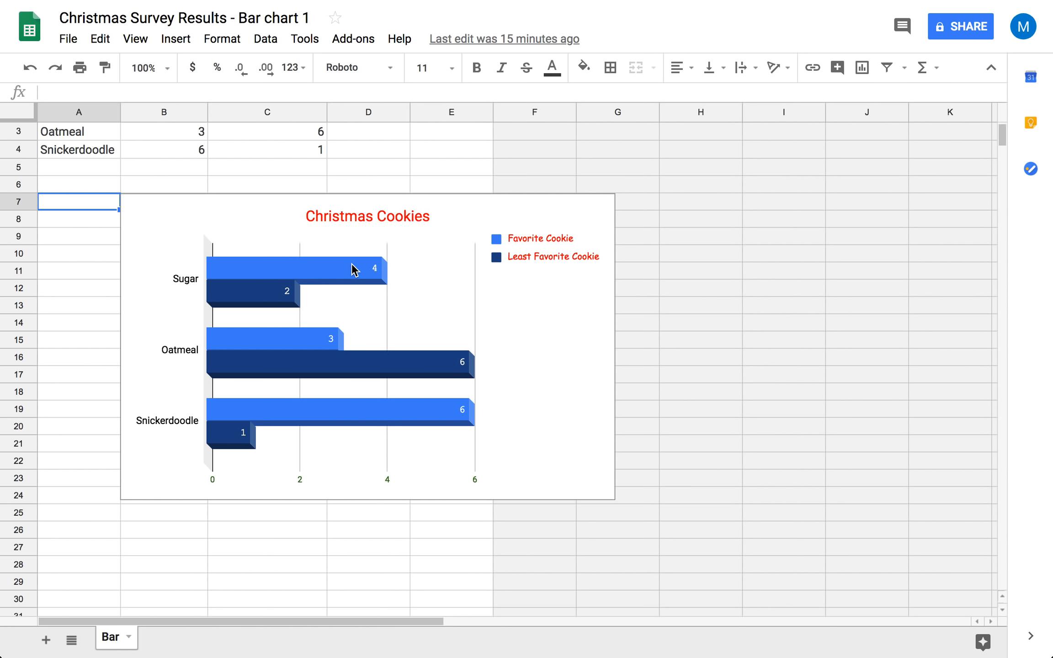
Step: Recolor the Favorite Cookie series of the Christmas Cookies bar chart to red
click(354, 269)
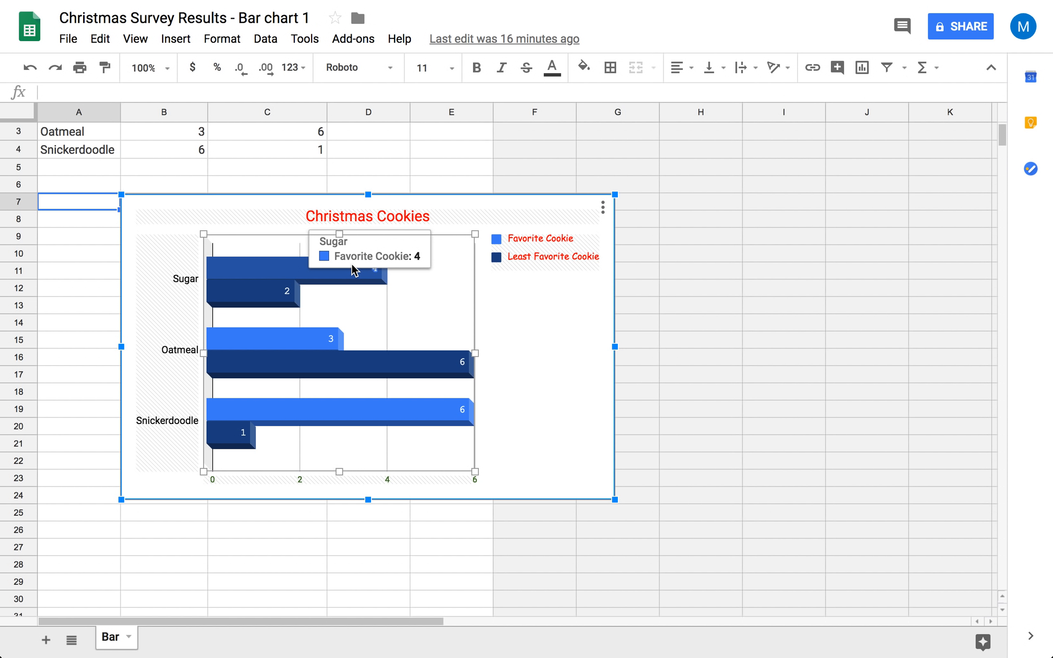
double_click(300, 276)
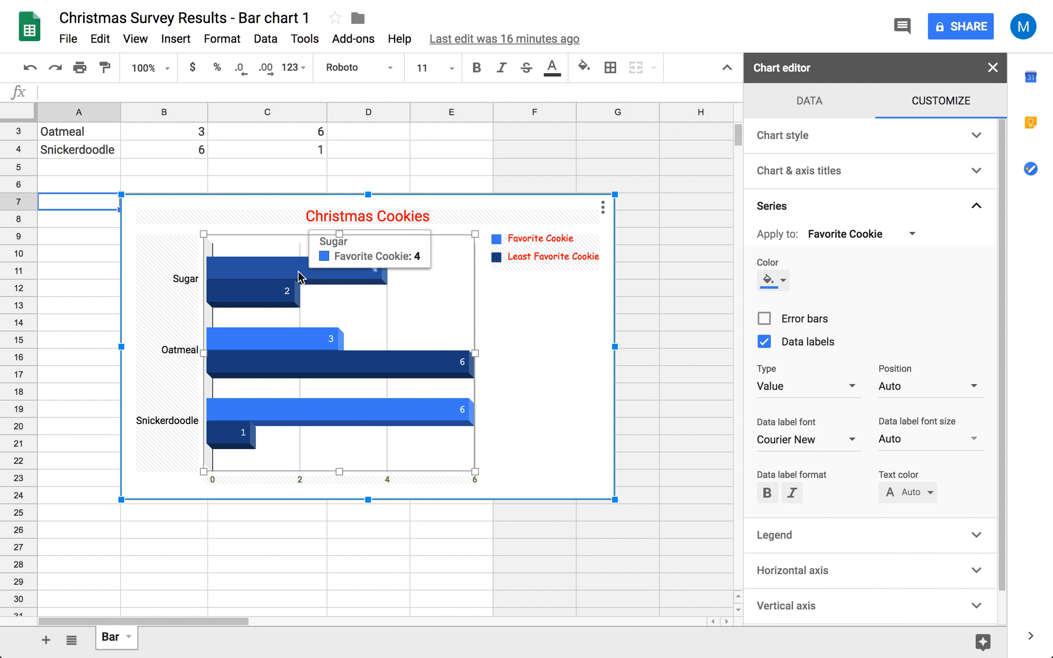
click(788, 282)
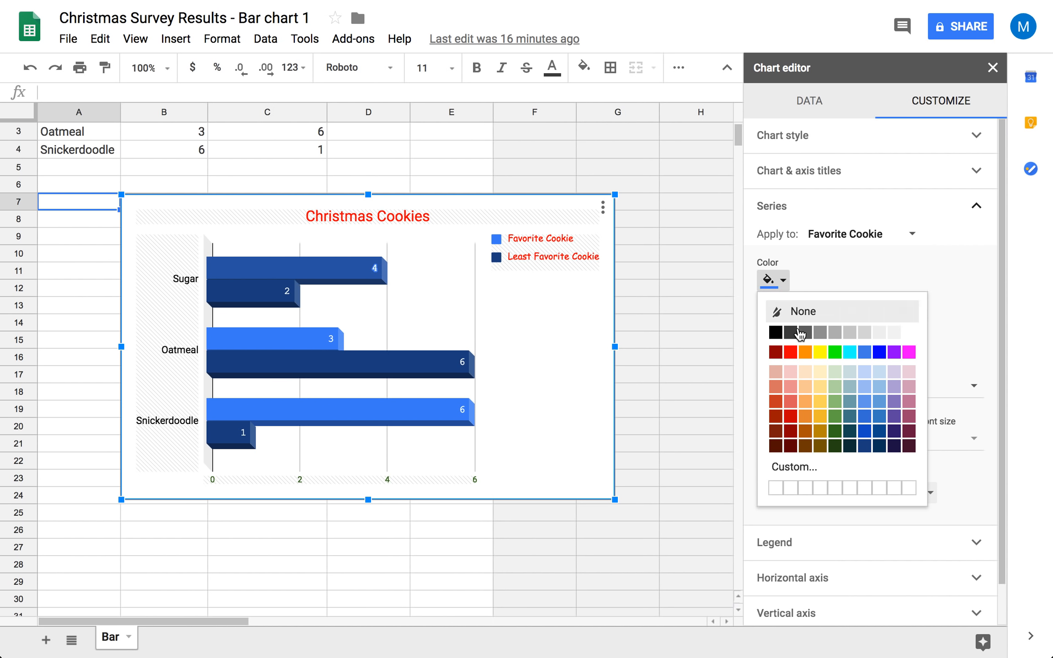
click(789, 355)
Step: Recolor the Least Favorite Cookie series to dark green and leave the chart editor
click(282, 291)
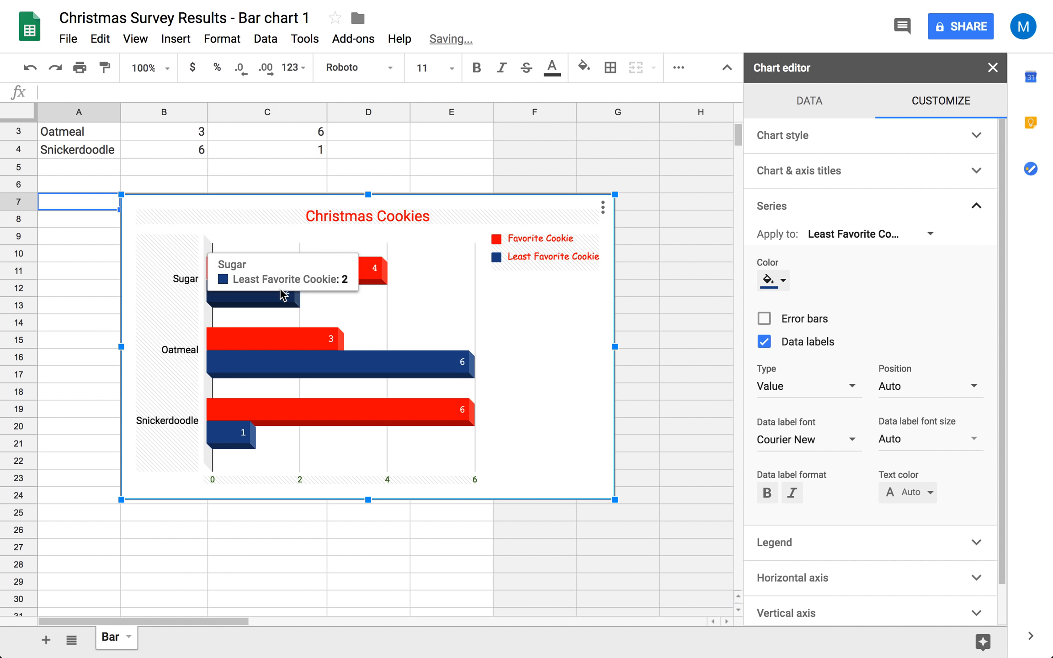
click(789, 284)
click(841, 428)
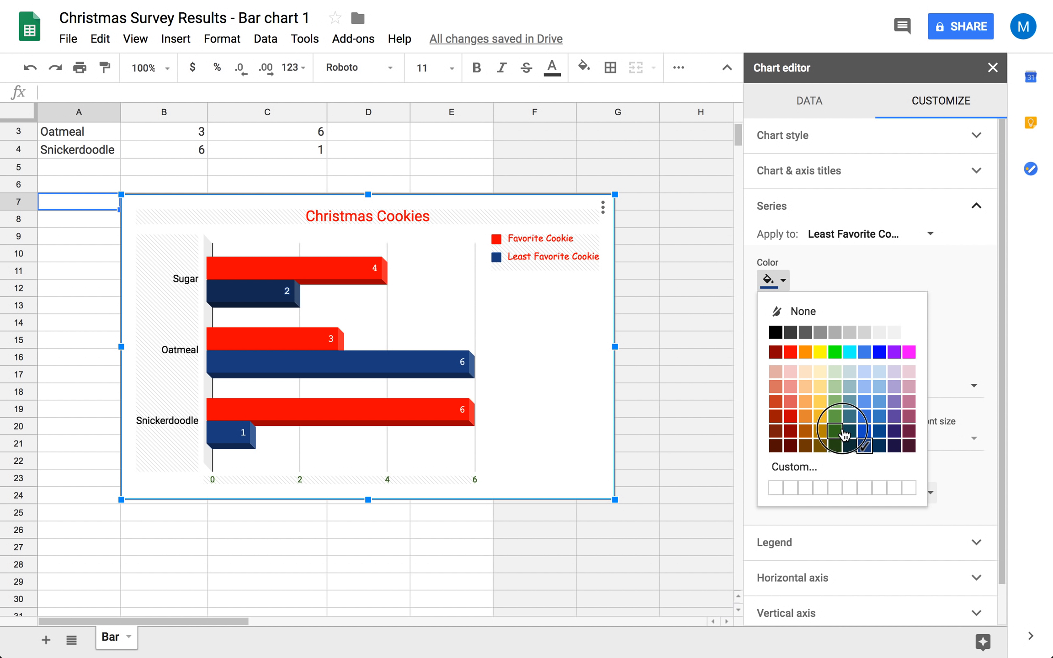
click(690, 349)
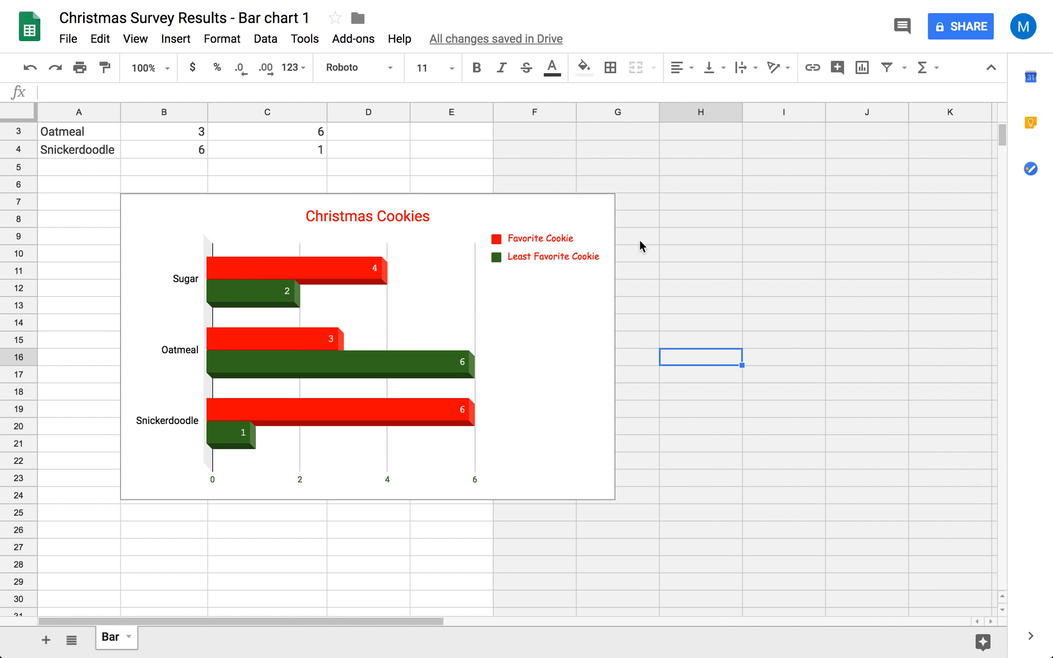
Step: Return to the results document and update the linked Christmas Cookies chart with the new series colors
click(342, 37)
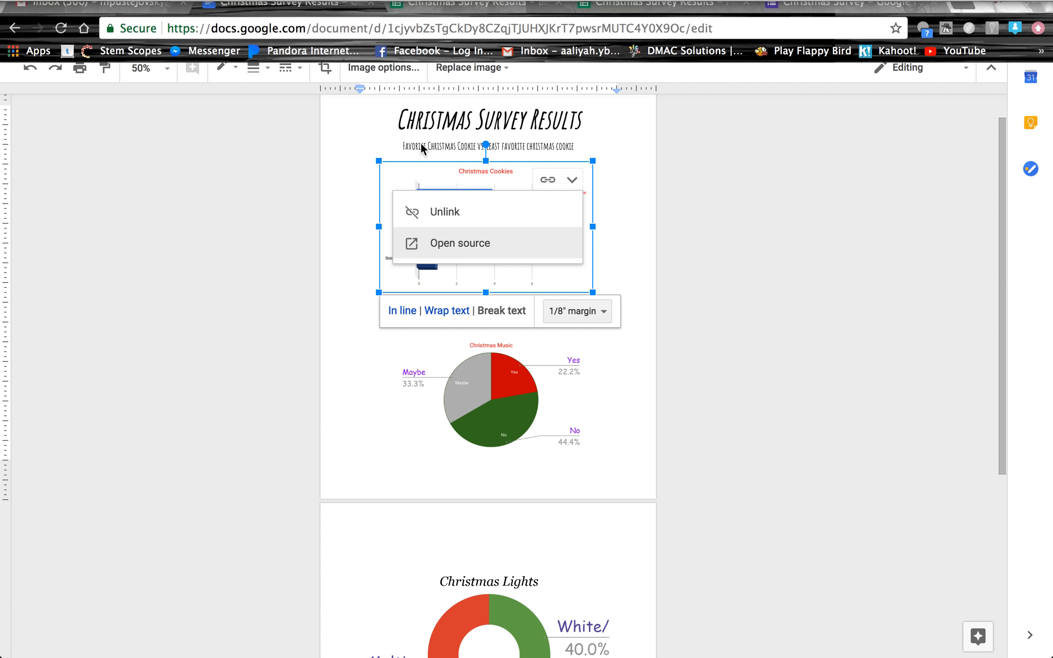
click(517, 179)
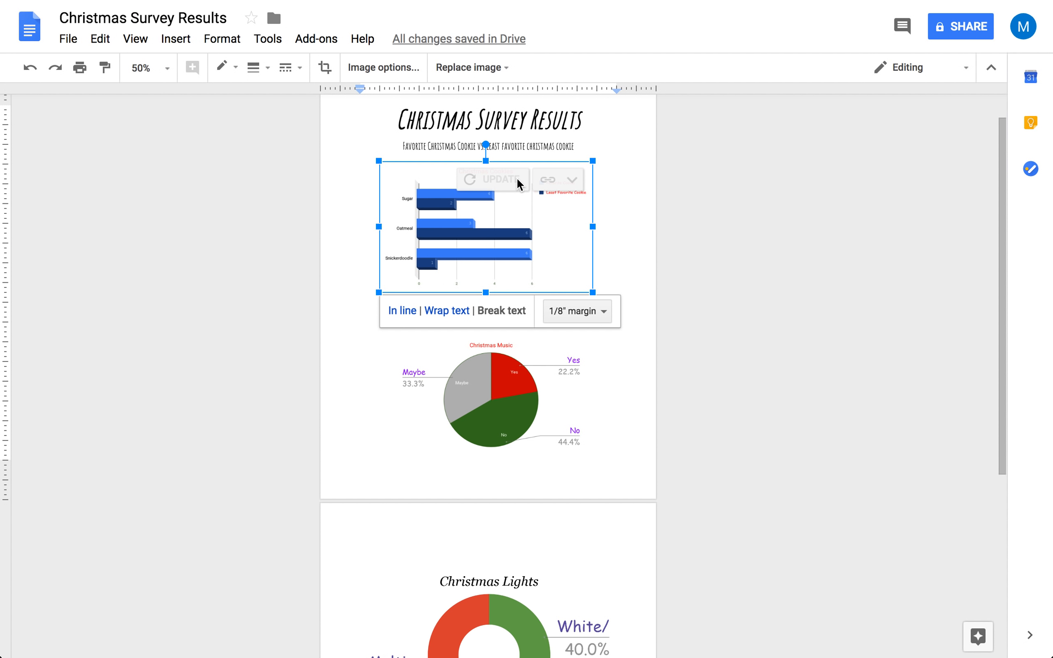
click(654, 252)
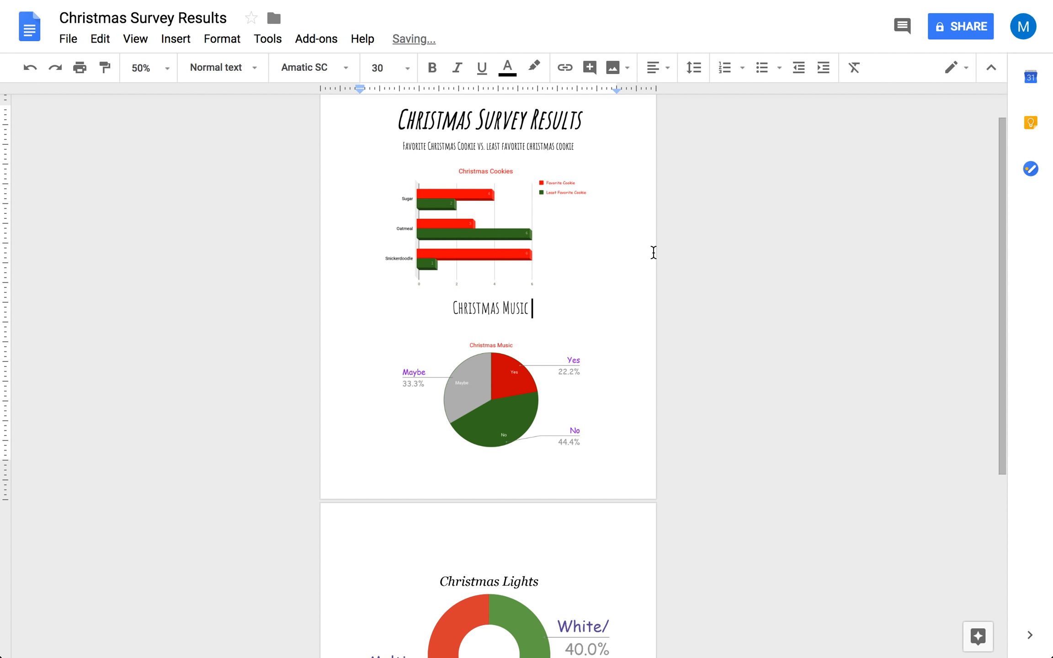
scroll(654, 252, down, 6)
scroll(654, 252, up, 5)
scroll(654, 252, up, 2)
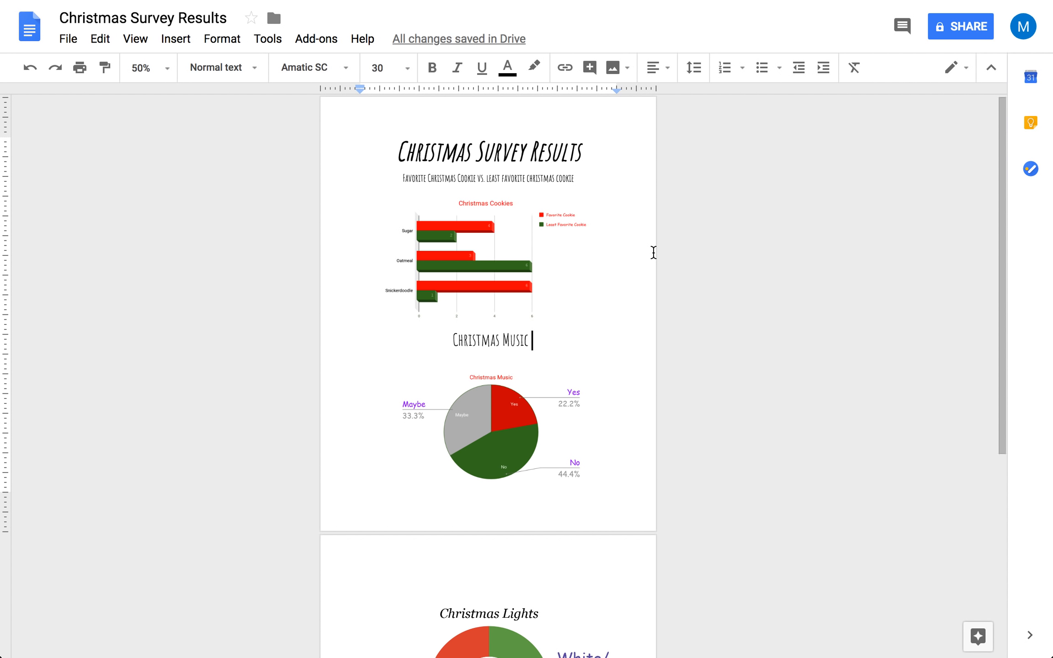
Step: Switch to the Christmas Survey form and examine the response summary charts for the cookie questions
mouse_move(587, 5)
click(794, 41)
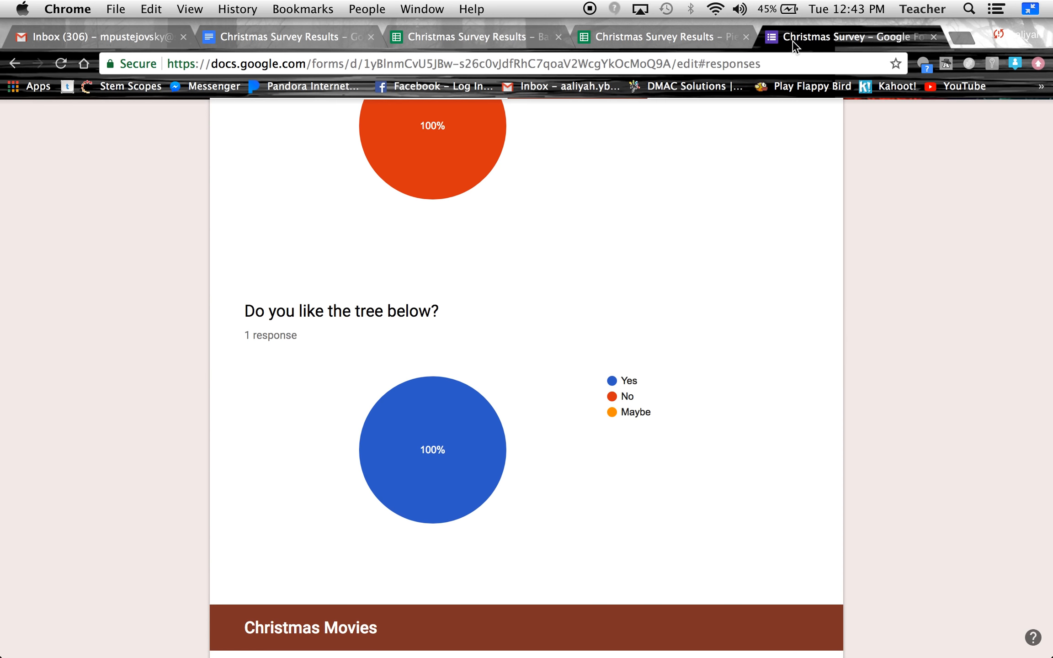
scroll(510, 278, up, 20)
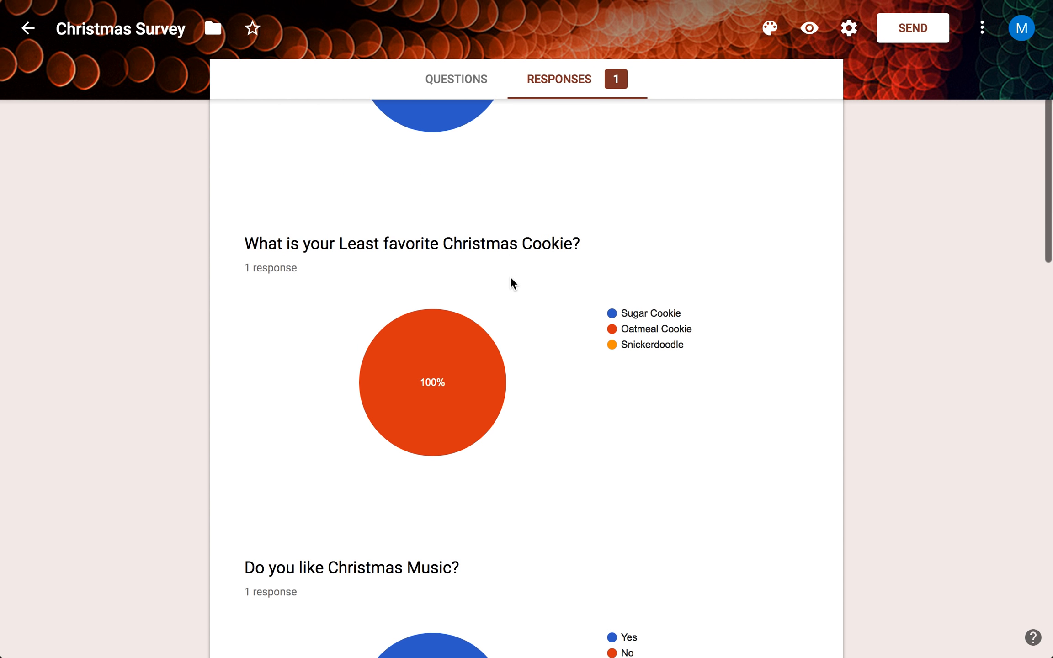
scroll(510, 276, up, 2)
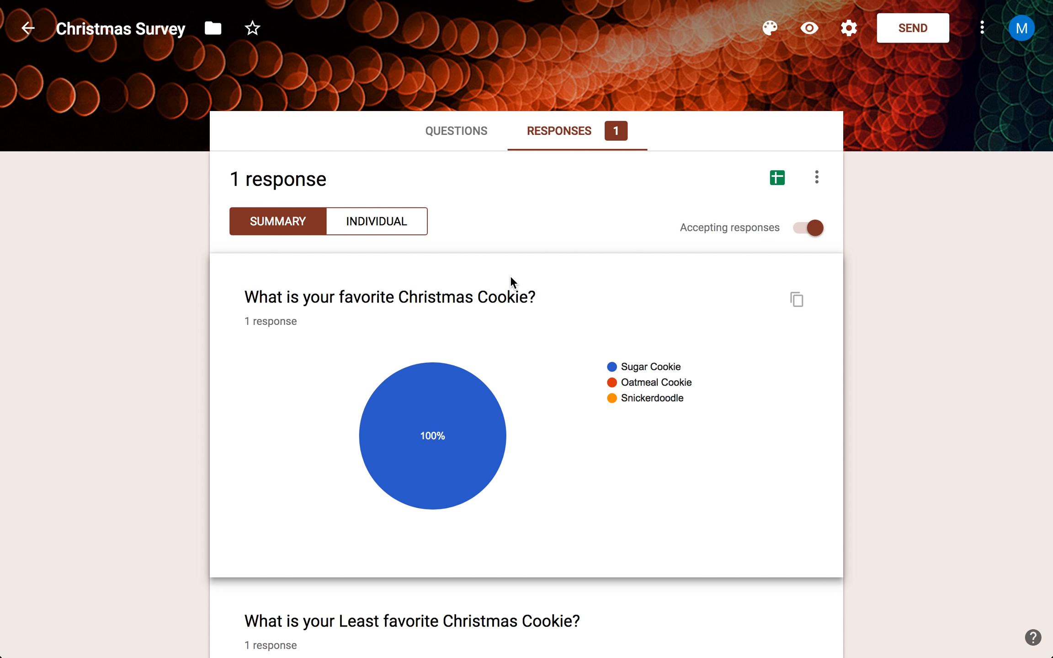
scroll(444, 311, down, 1)
scroll(444, 311, down, 3)
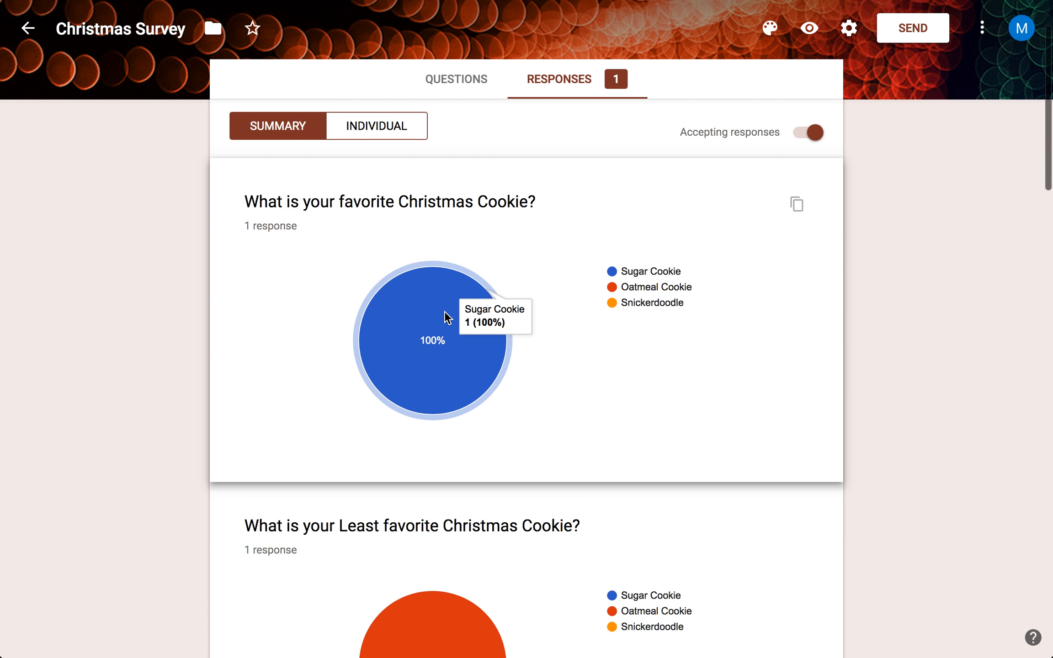
scroll(447, 317, down, 10)
mouse_move(632, 5)
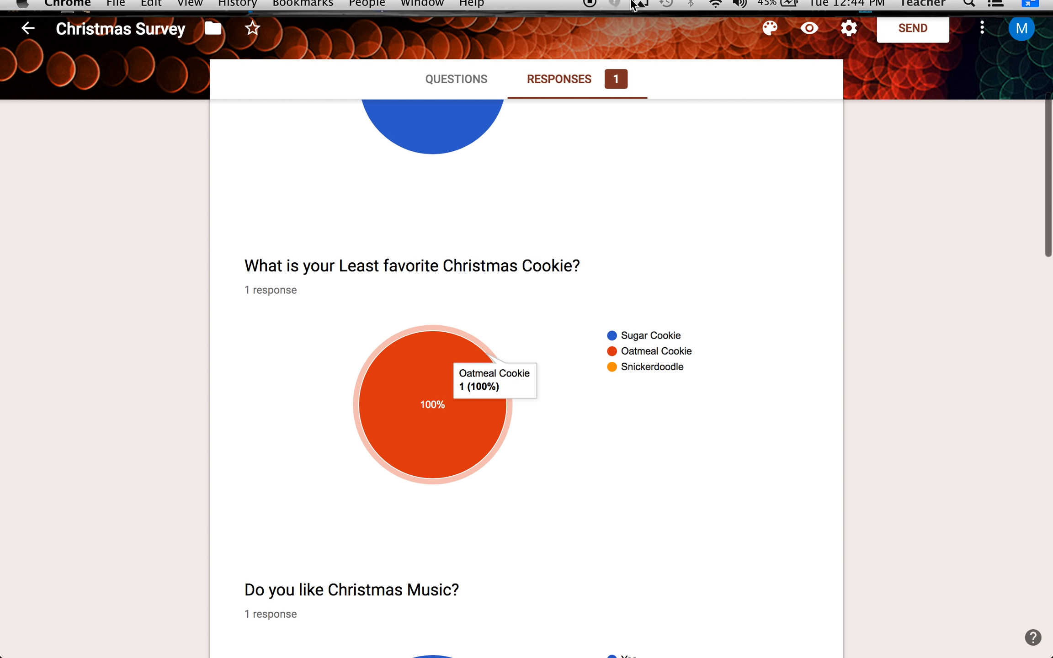